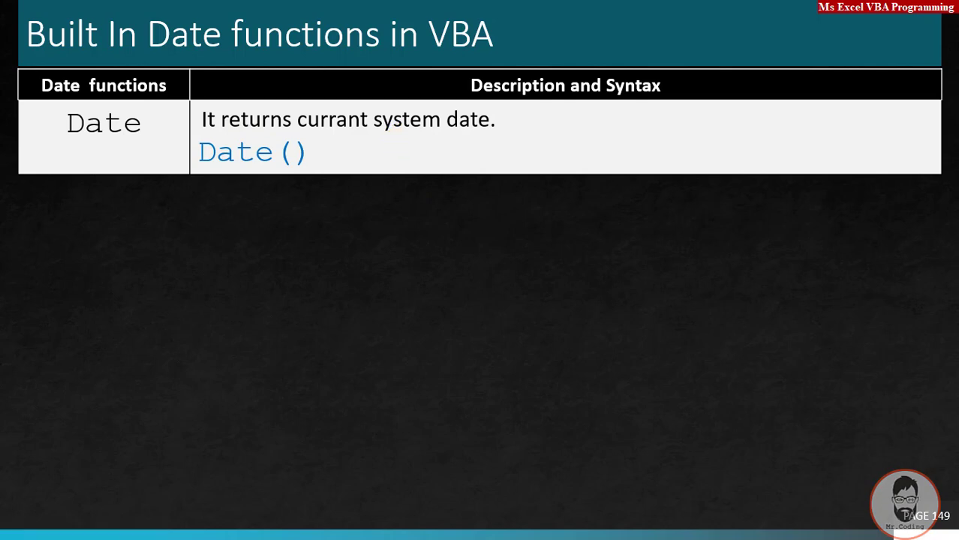
# Step: Reveal the Day and Month rows of the slide's date-functions table
pyautogui.press('Right')
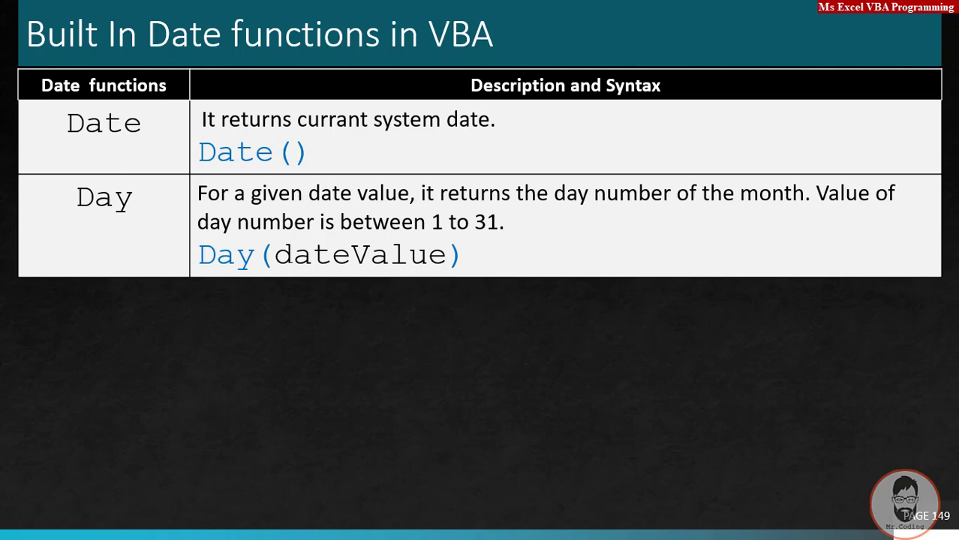
pyautogui.press('Right')
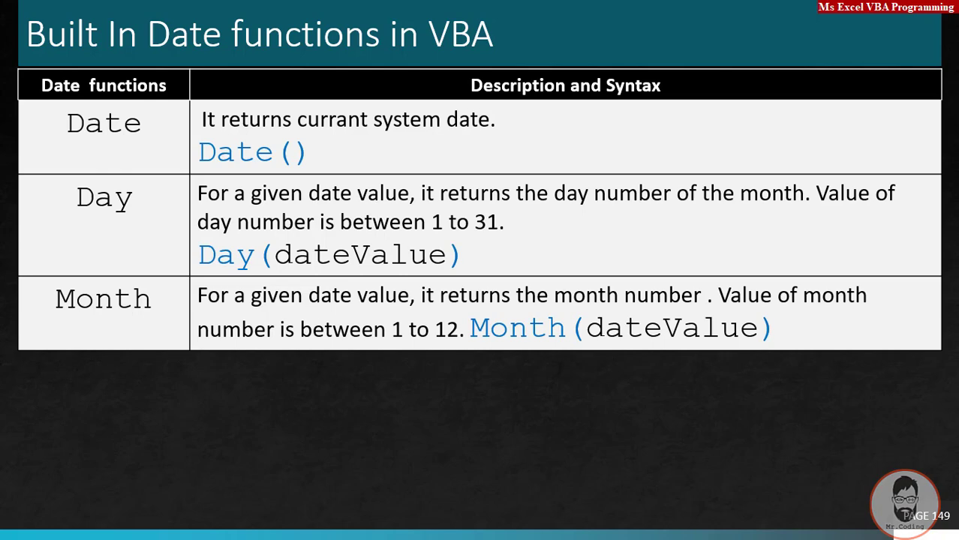
# Step: Reveal the Year and Now rows on the slide, then switch to the Excel workbook
pyautogui.click(664, 319)
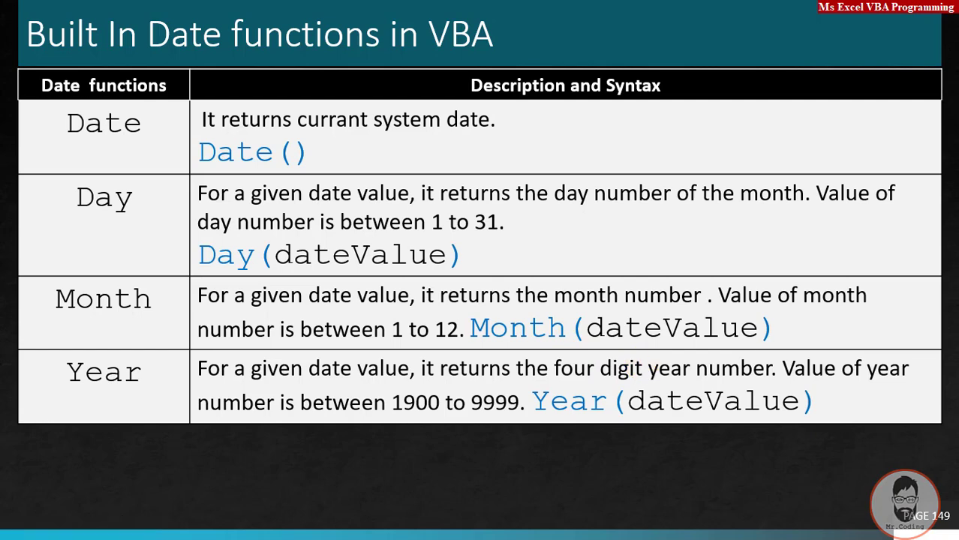
pyautogui.press('Right')
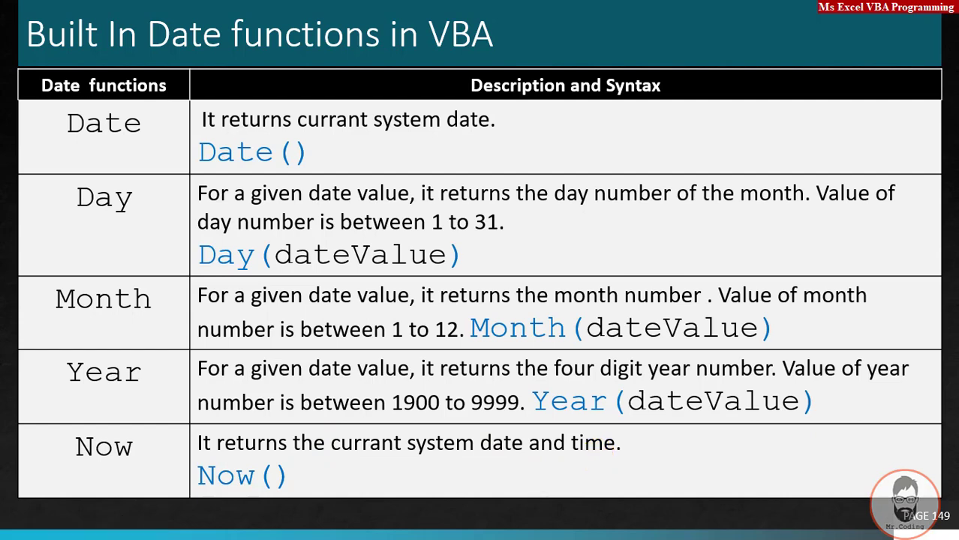
pyautogui.hotkey('alt', 'Tab')
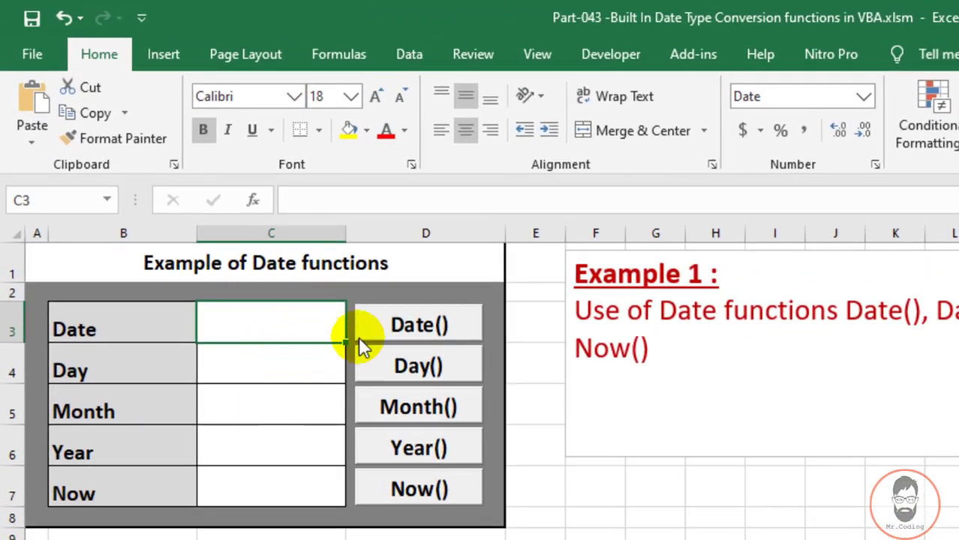
# Step: Run the Date() and Day() buttons so C3 shows 14-06-20 and C4 shows 14
pyautogui.click(421, 324)
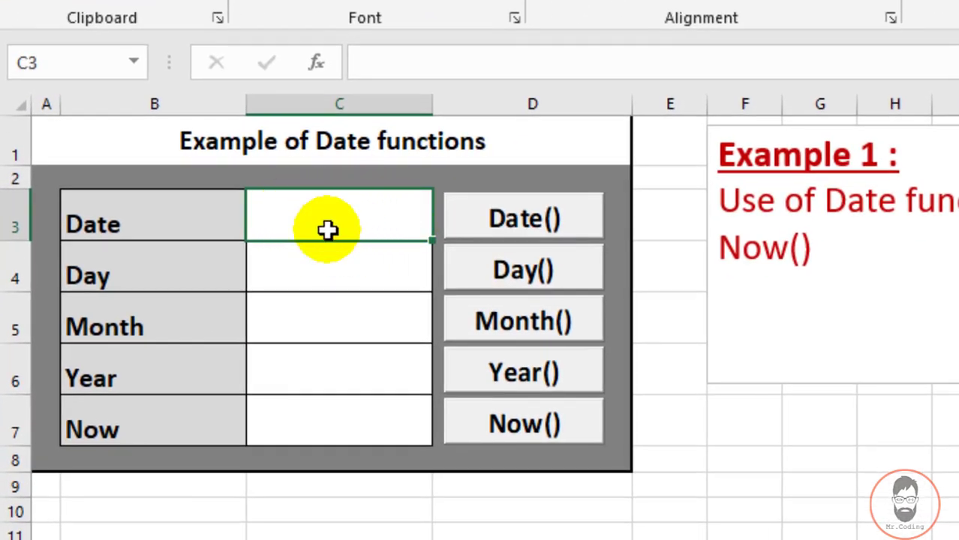
pyautogui.click(561, 217)
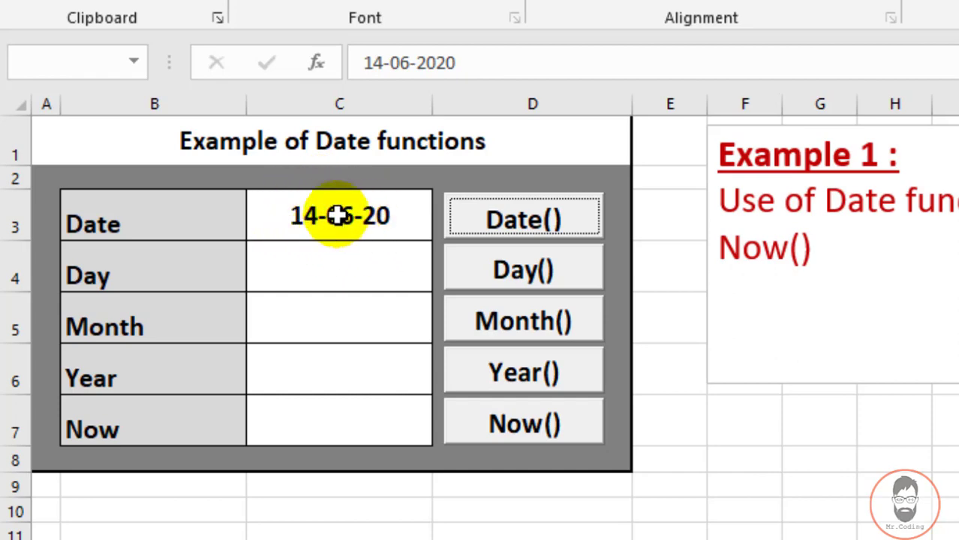
pyautogui.click(538, 274)
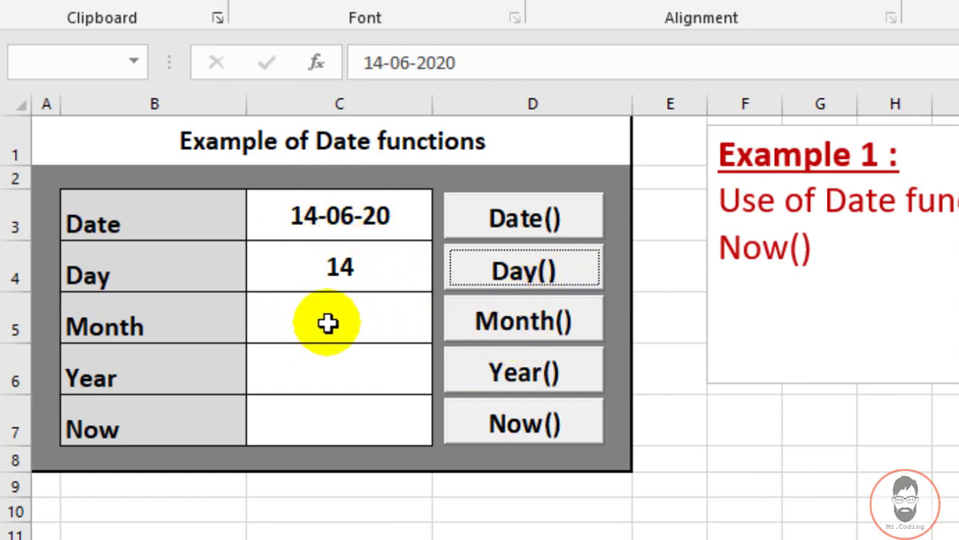
# Step: Run Month(), Year() and Now() to fill C5 with 6, C6 with 2020, C7 with date-time
pyautogui.click(516, 324)
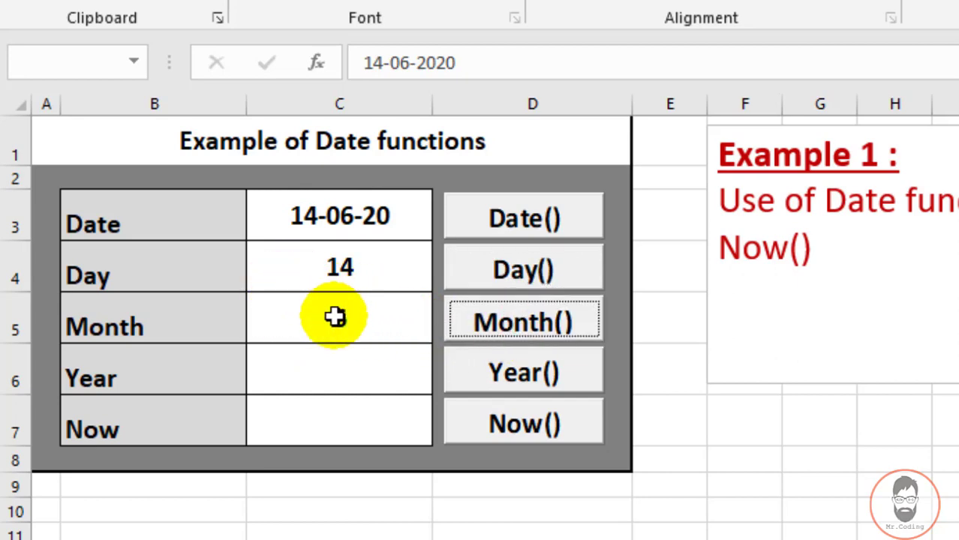
pyautogui.click(498, 376)
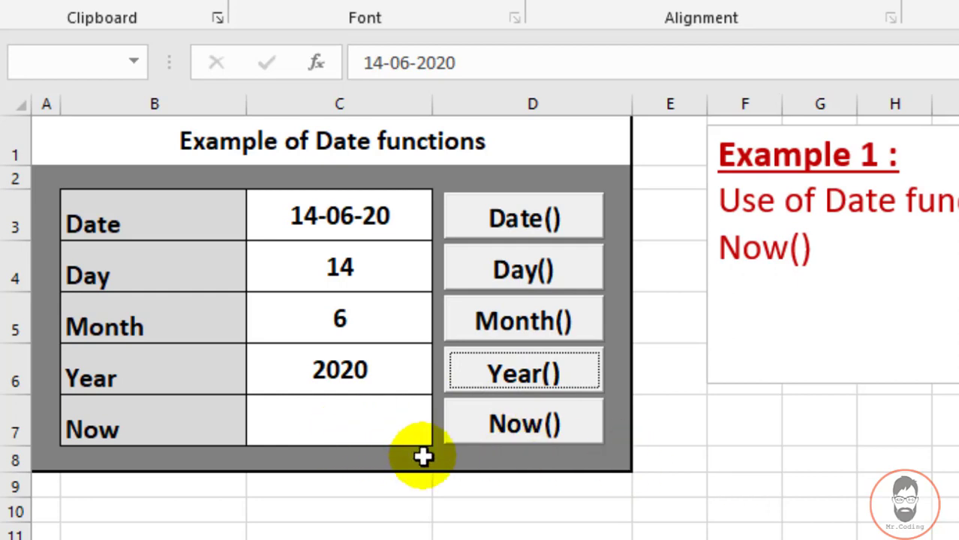
pyautogui.click(534, 423)
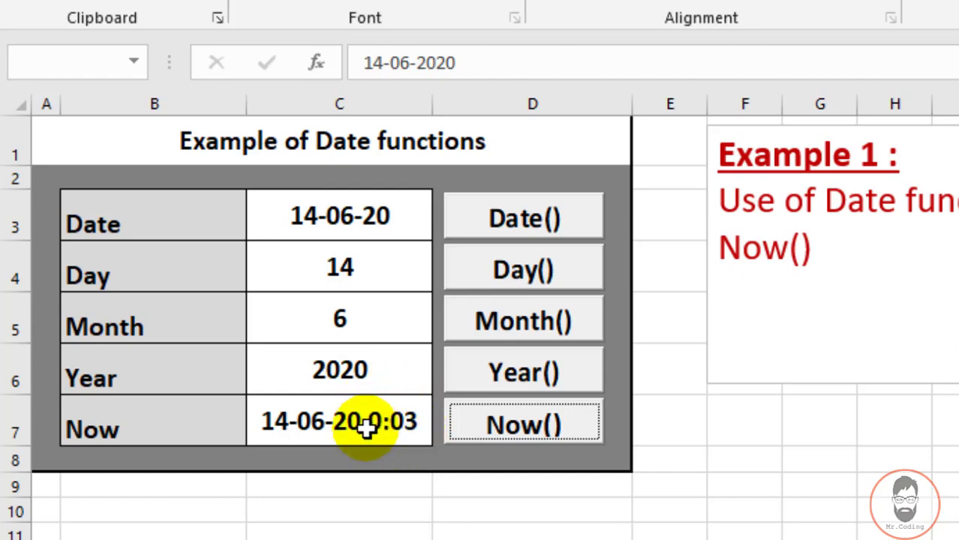
pyautogui.click(538, 422)
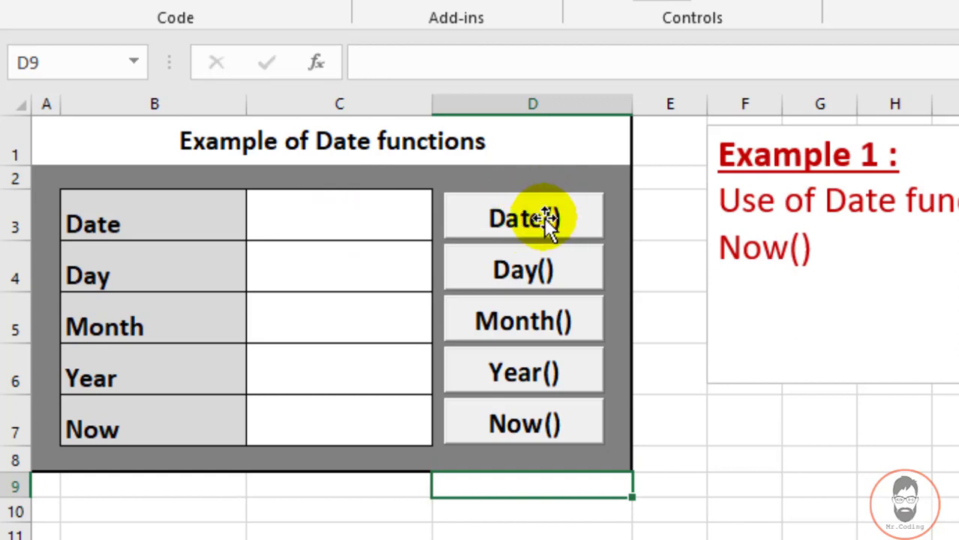
# Step: Write Range("C3").Value = Date in cmdBttnDate_Click, then return to the sheet with Design Mode off
pyautogui.click(362, 217)
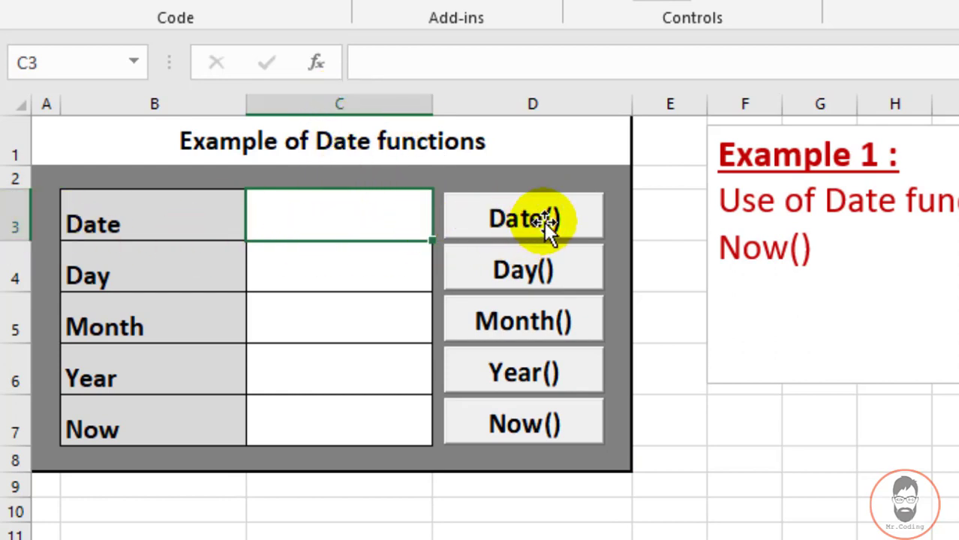
pyautogui.doubleClick(496, 214)
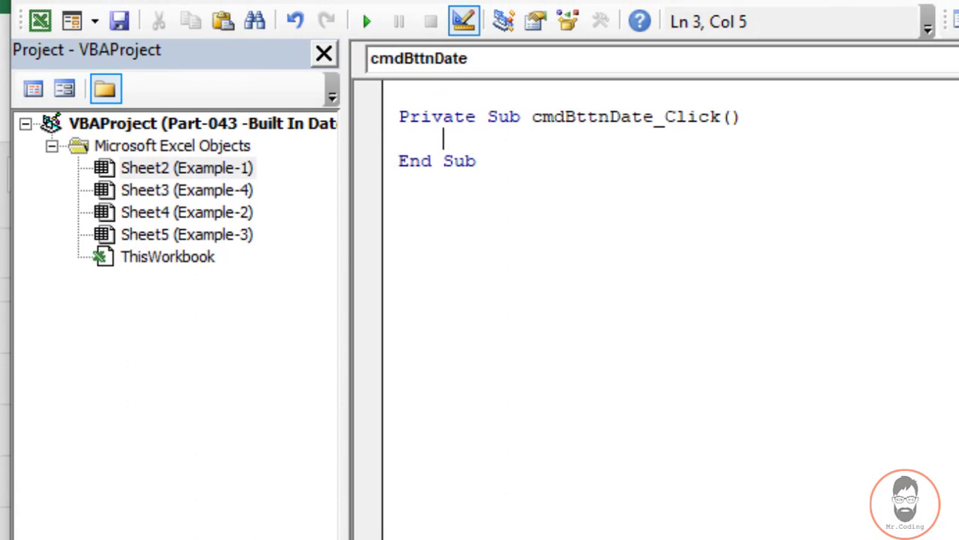
pyautogui.write('range(')
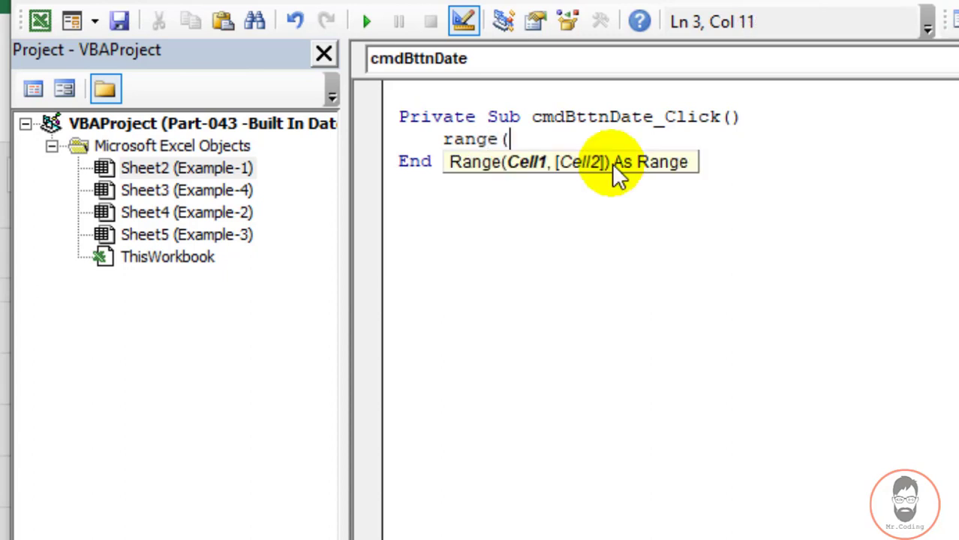
pyautogui.write(')')
pyautogui.write('"')
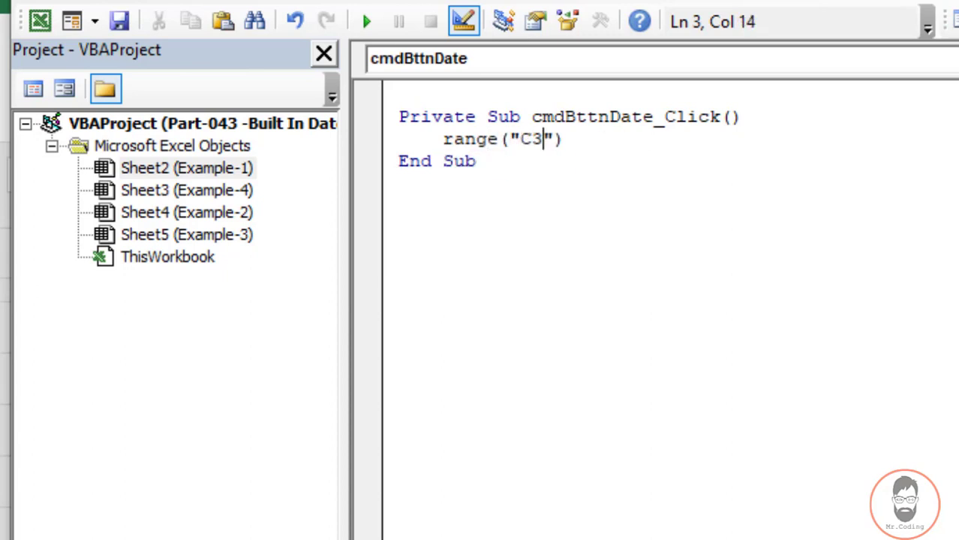
pyautogui.write('.')
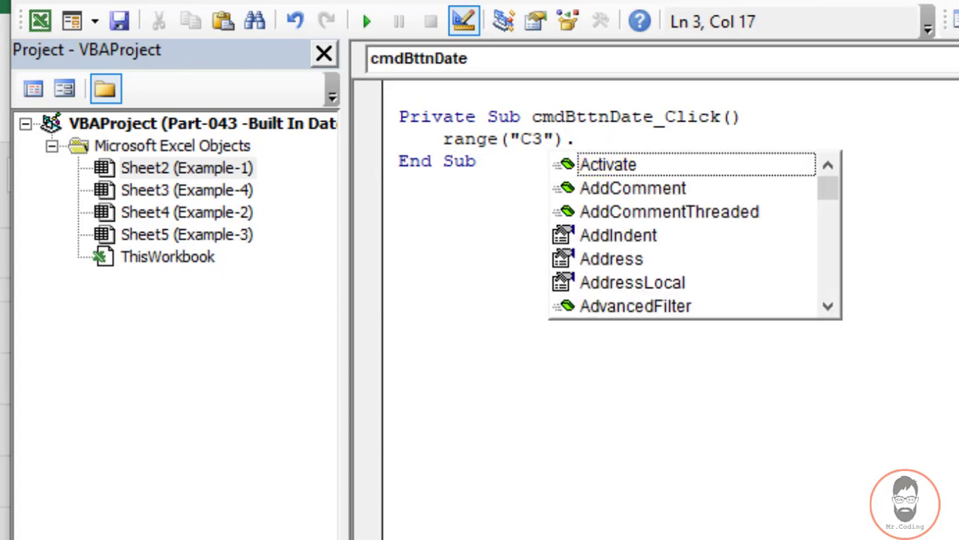
pyautogui.write('v')
pyautogui.write('u')
pyautogui.press('Tab')
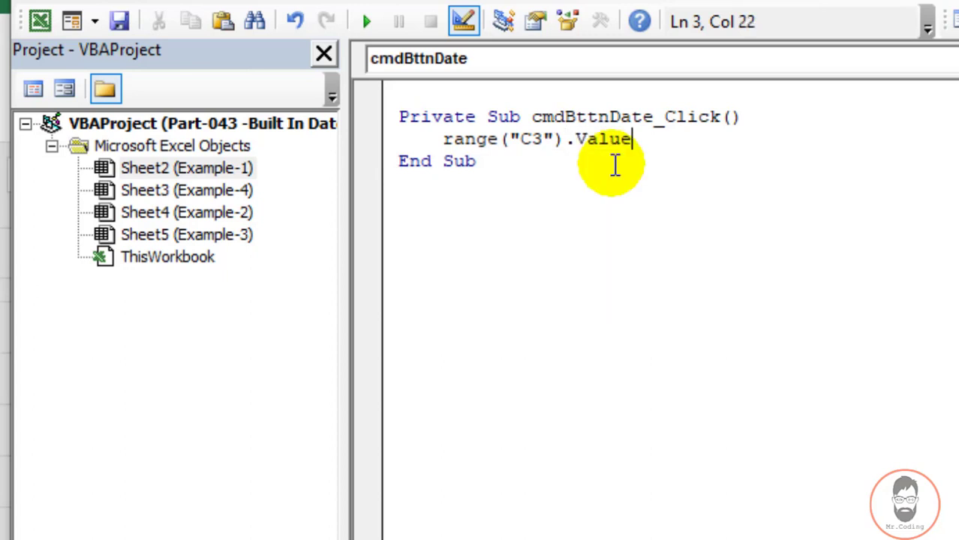
pyautogui.write(' = Date(')
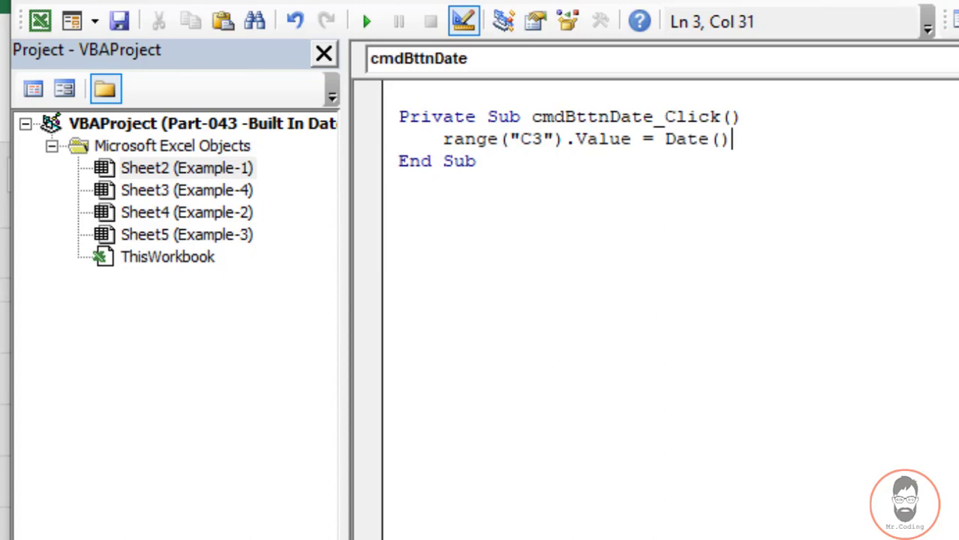
pyautogui.click(611, 160)
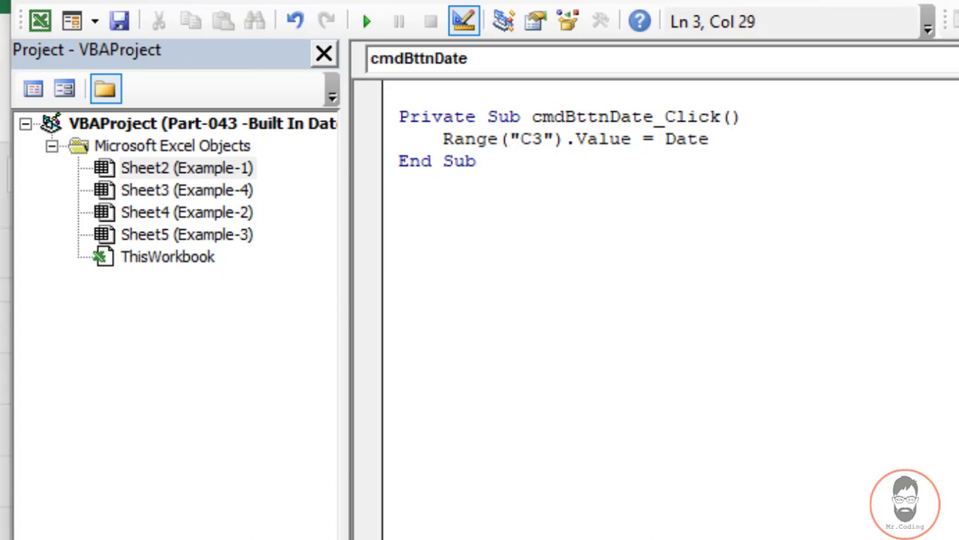
pyautogui.hotkey('alt', 'F11')
pyautogui.click(662, 45)
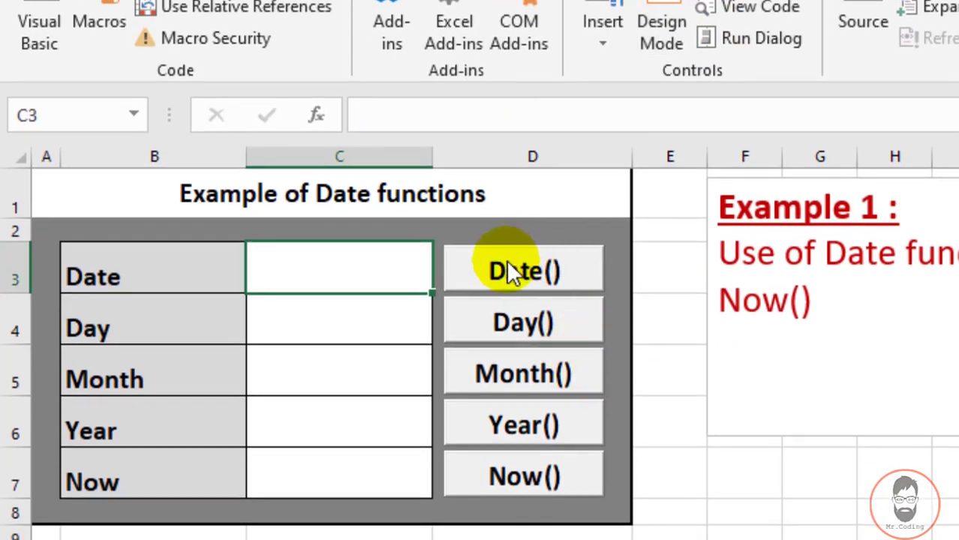
# Step: Test the Date() button so C3 shows 14-06-20, then switch Design Mode back on
pyautogui.click(511, 271)
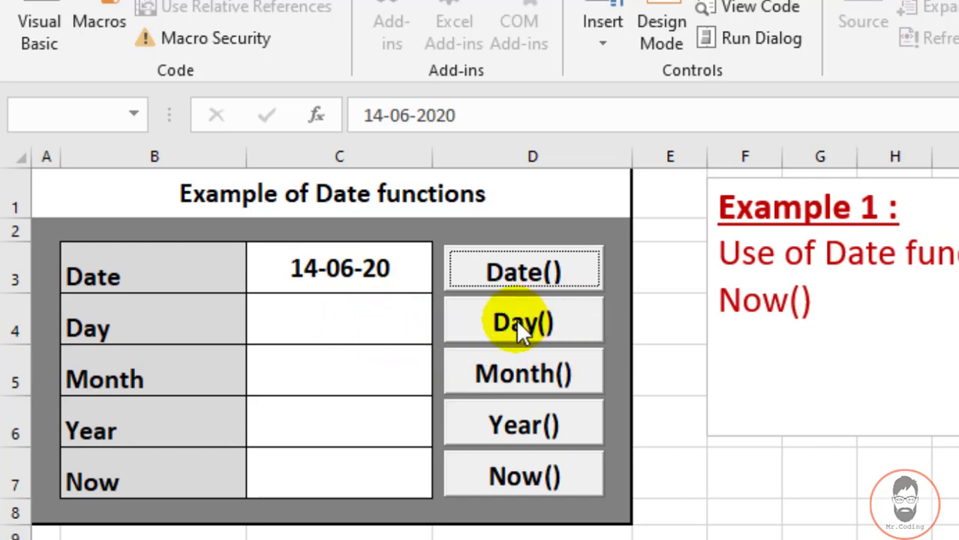
pyautogui.click(678, 11)
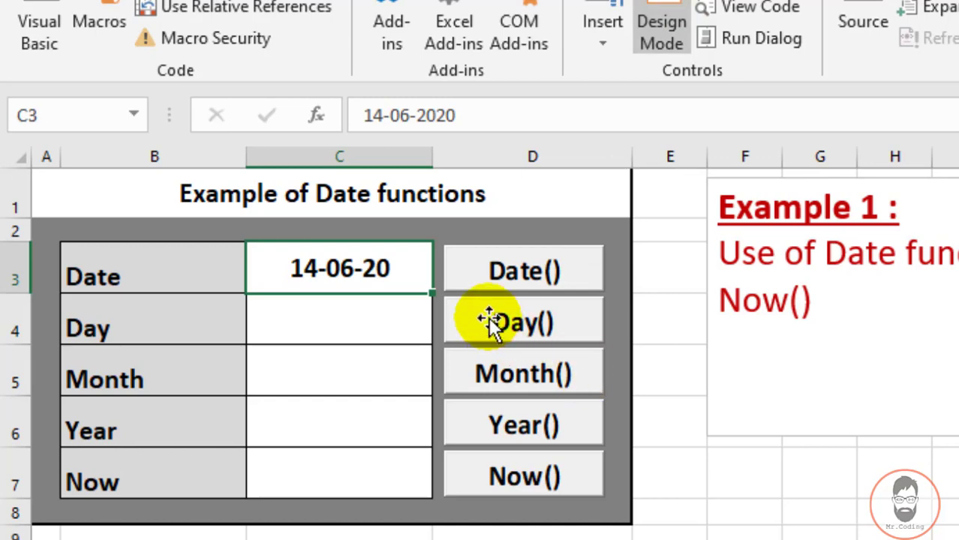
# Step: Double-click the Day() button in Design Mode to create the empty cmdBttnDay_Click procedure
pyautogui.doubleClick(539, 319)
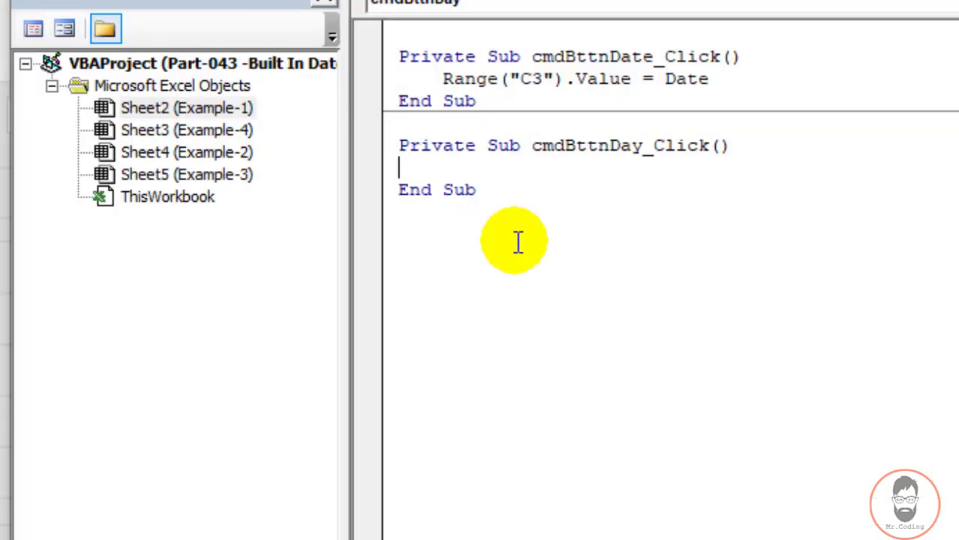
pyautogui.rightClick(863, 536)
pyautogui.click(863, 536)
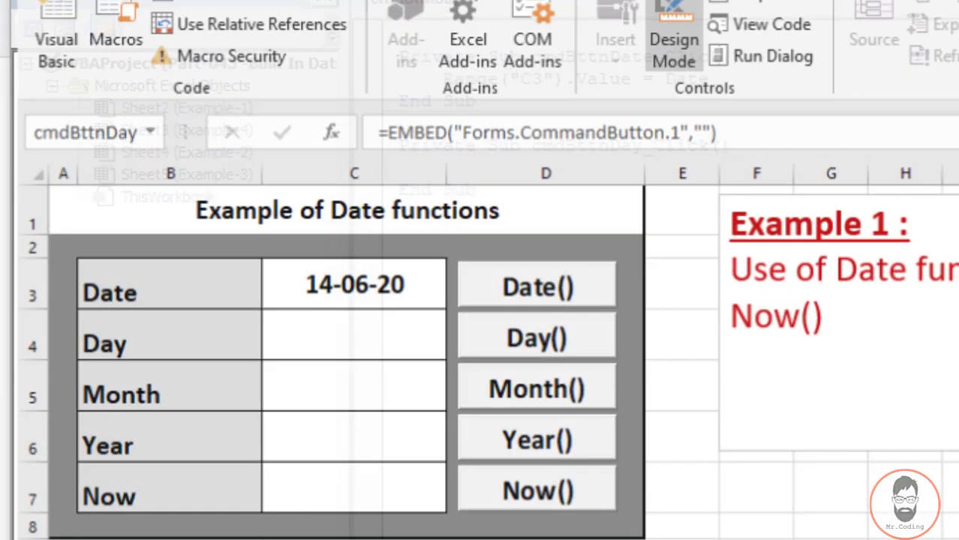
pyautogui.click(349, 272)
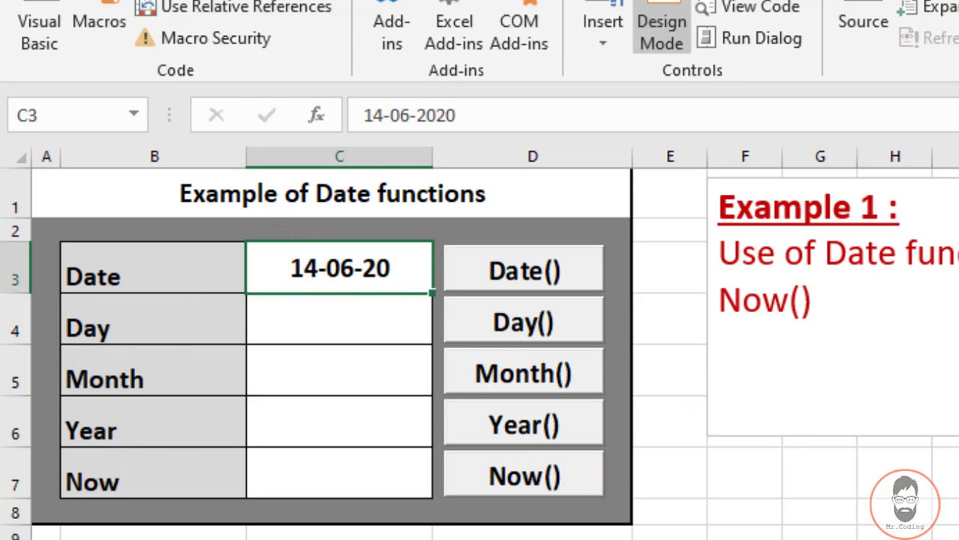
pyautogui.doubleClick(524, 323)
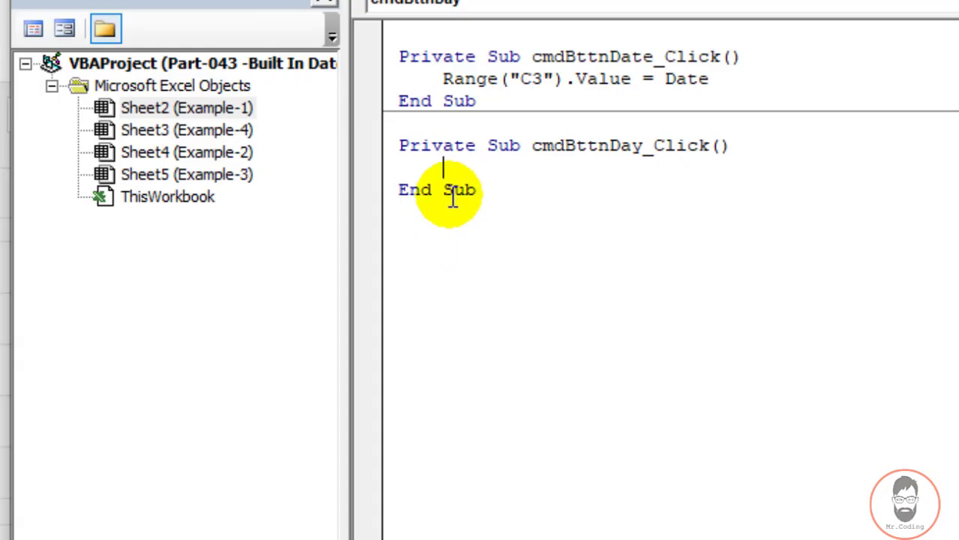
# Step: Write Range("c4").Value = Day(Range("C3").Value) in cmdBttnDay_Click
pyautogui.write('Rang')
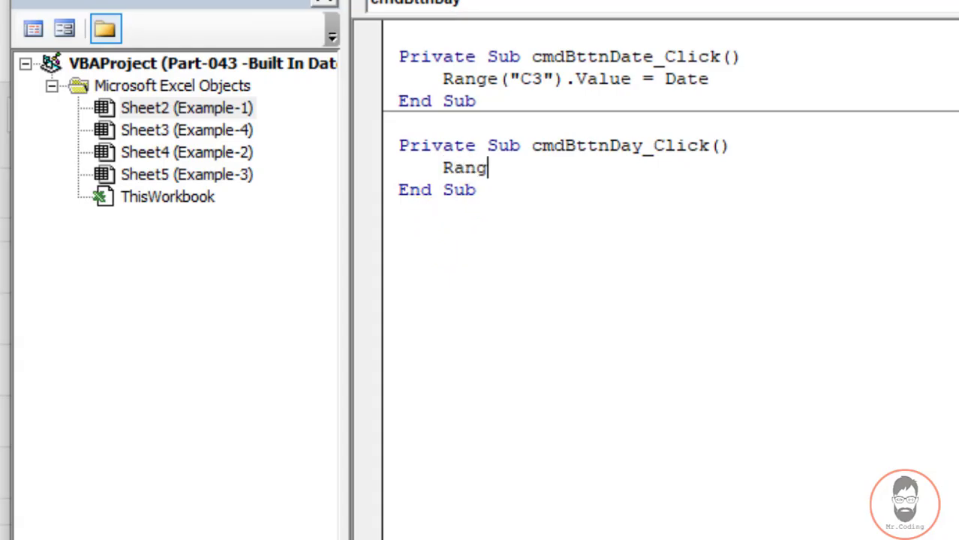
pyautogui.write('e(')
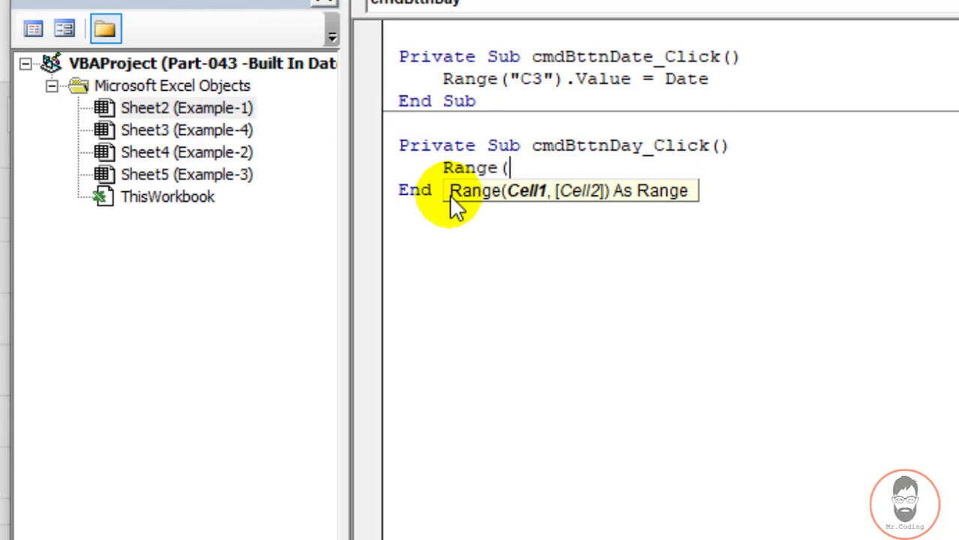
pyautogui.write('"c4')
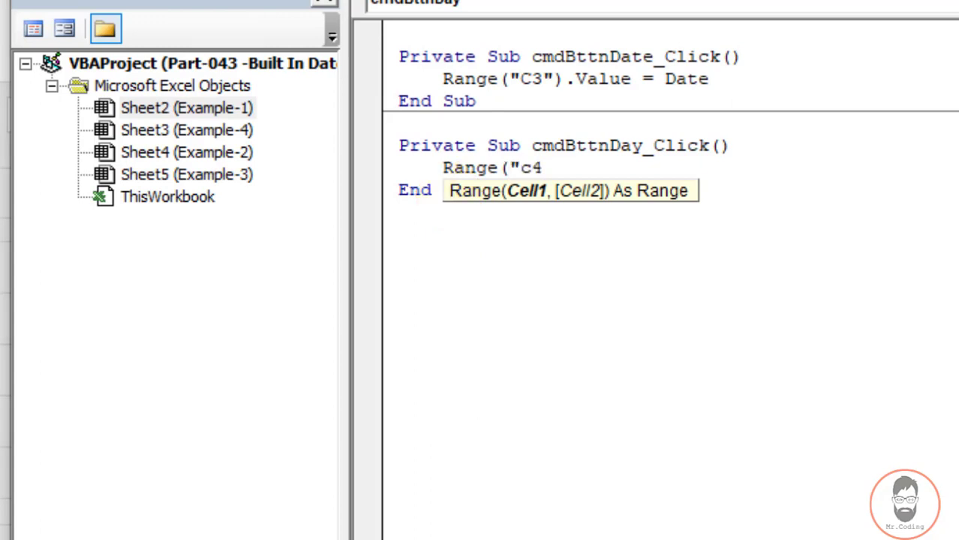
pyautogui.write('")')
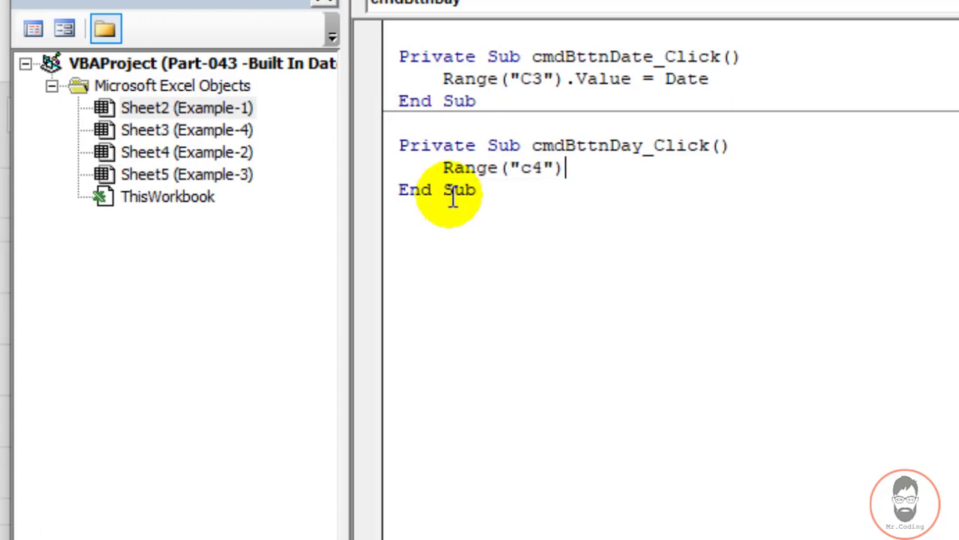
pyautogui.write('.va')
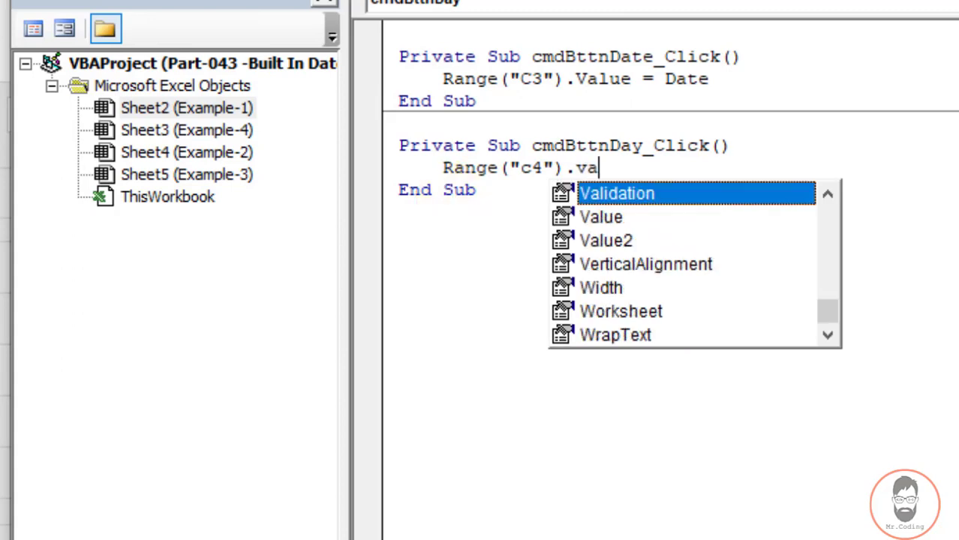
pyautogui.write('lu')
pyautogui.press('Tab')
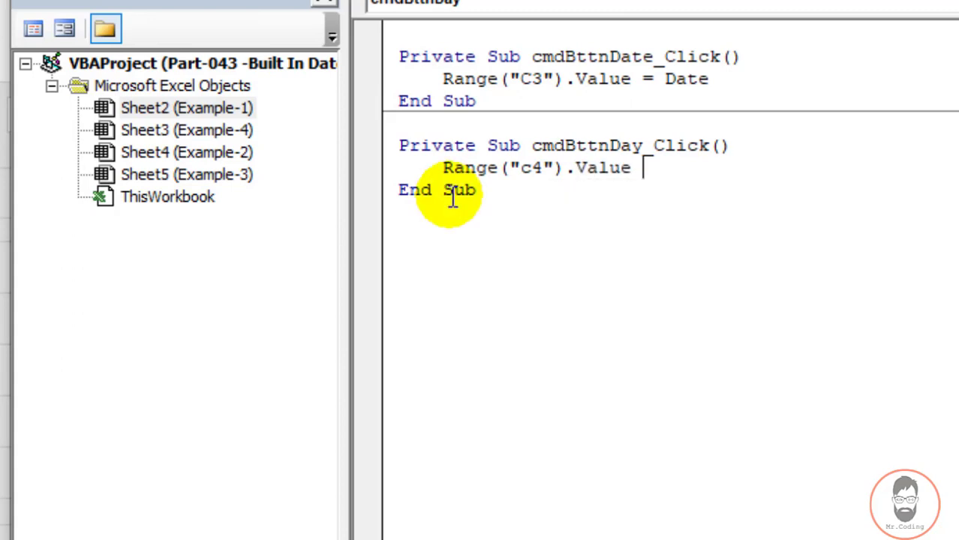
pyautogui.write('=')
pyautogui.hotkey('alt', 'Tab')
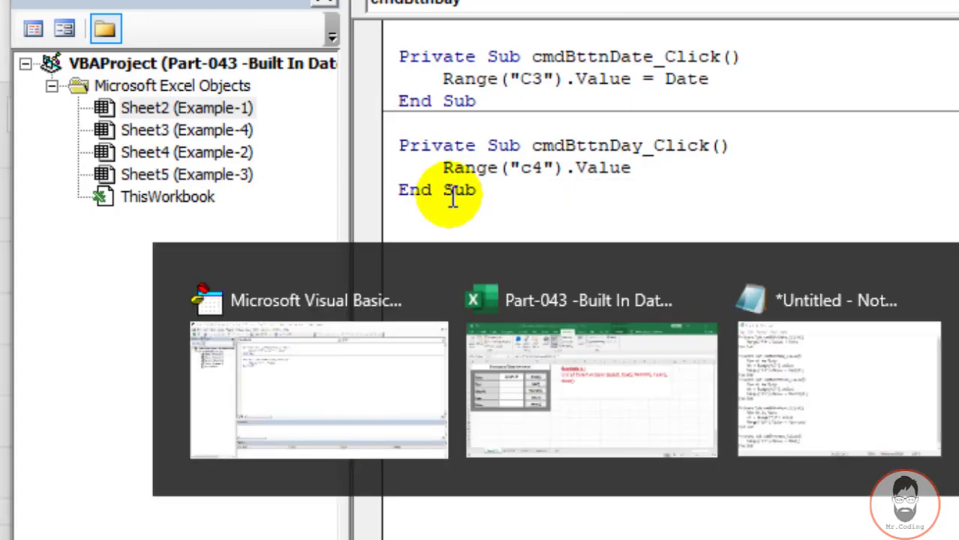
pyautogui.click(323, 277)
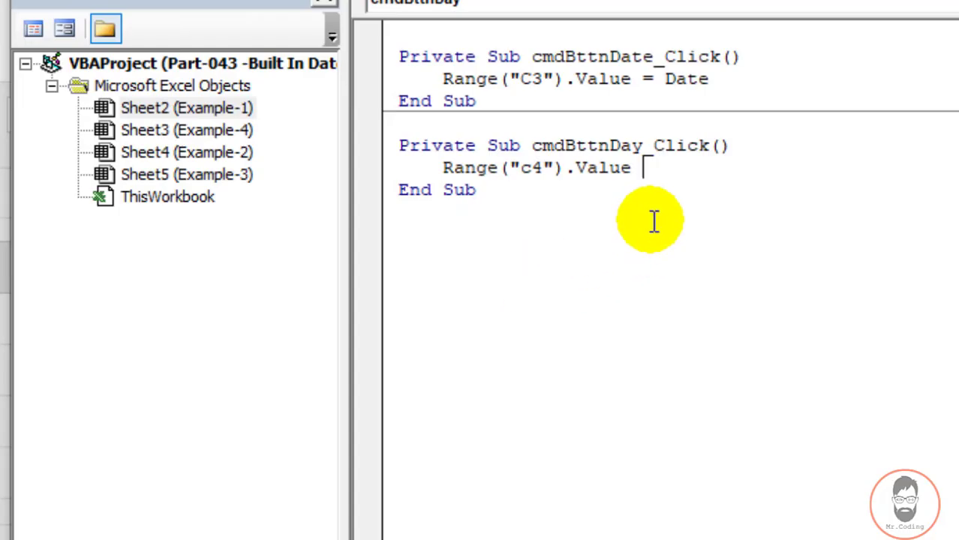
pyautogui.write('= Day')
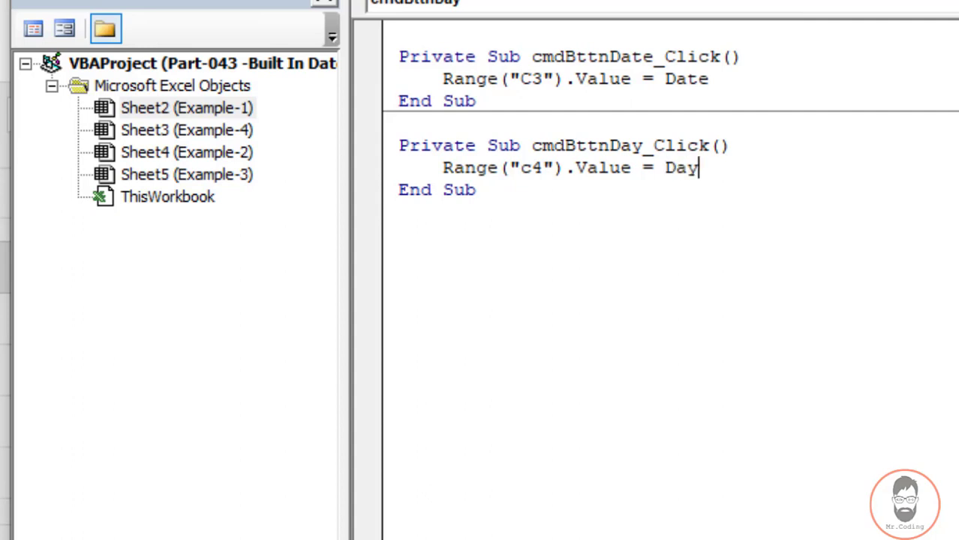
pyautogui.write('(')
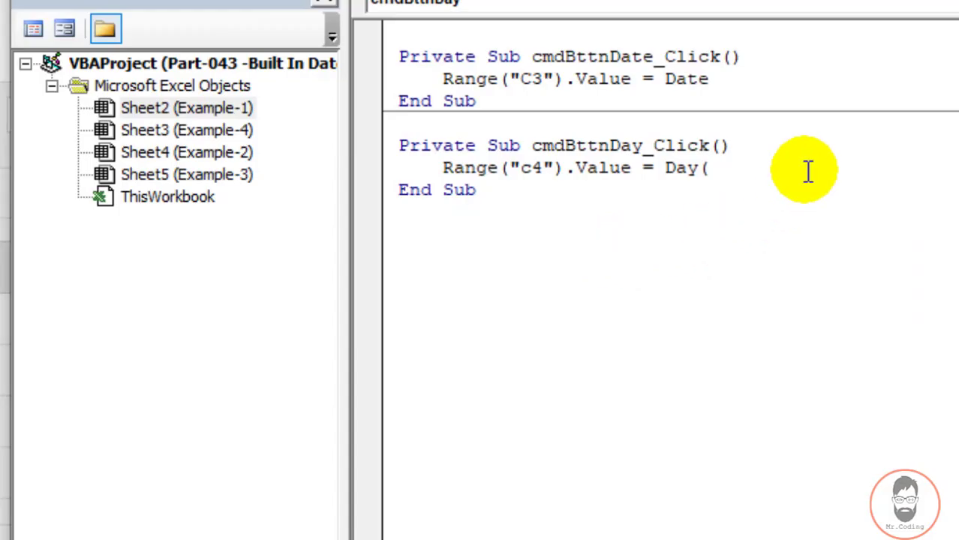
pyautogui.write('Range')
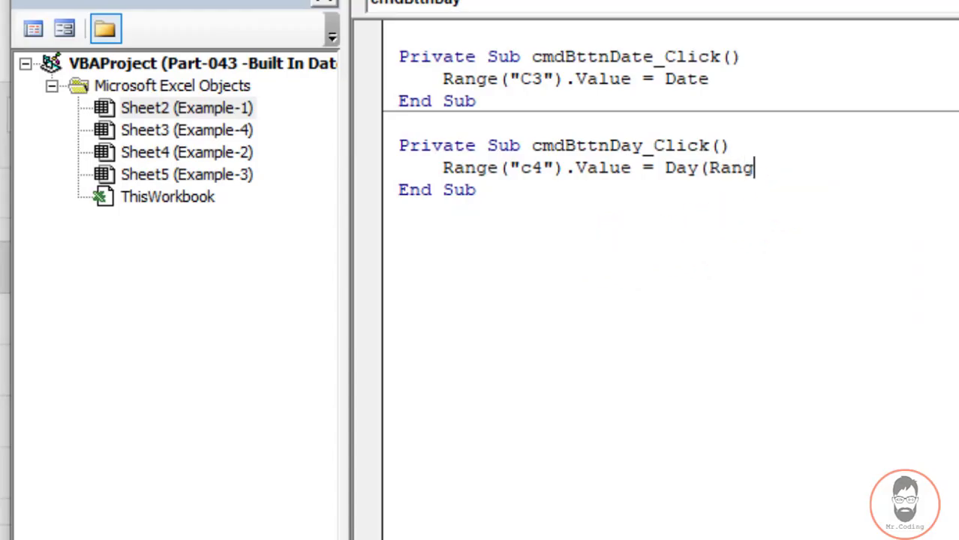
pyautogui.write('("C3"')
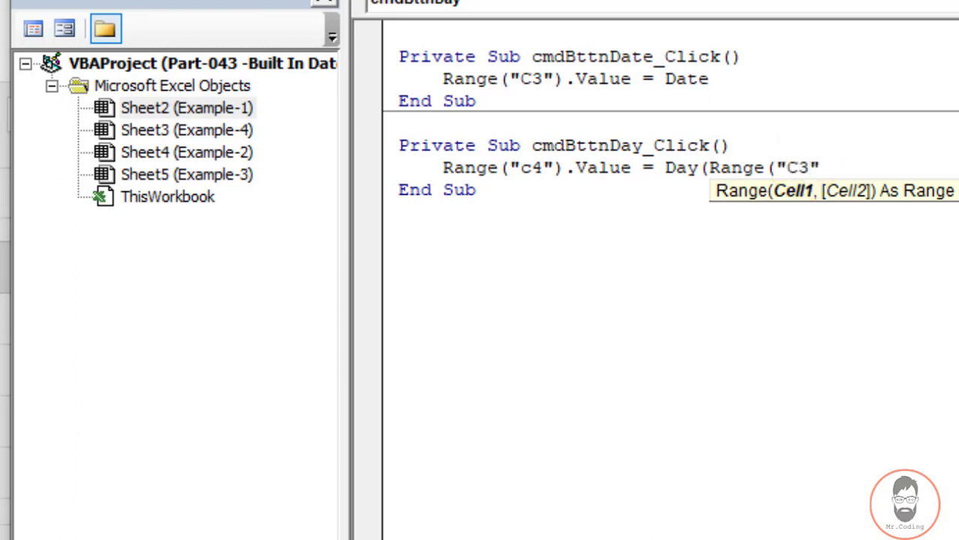
pyautogui.write(')')
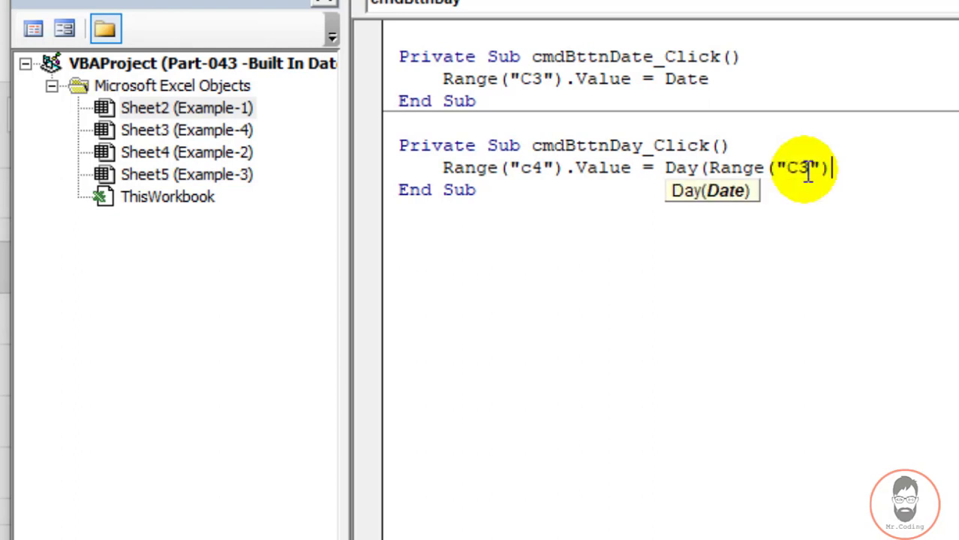
pyautogui.write('.')
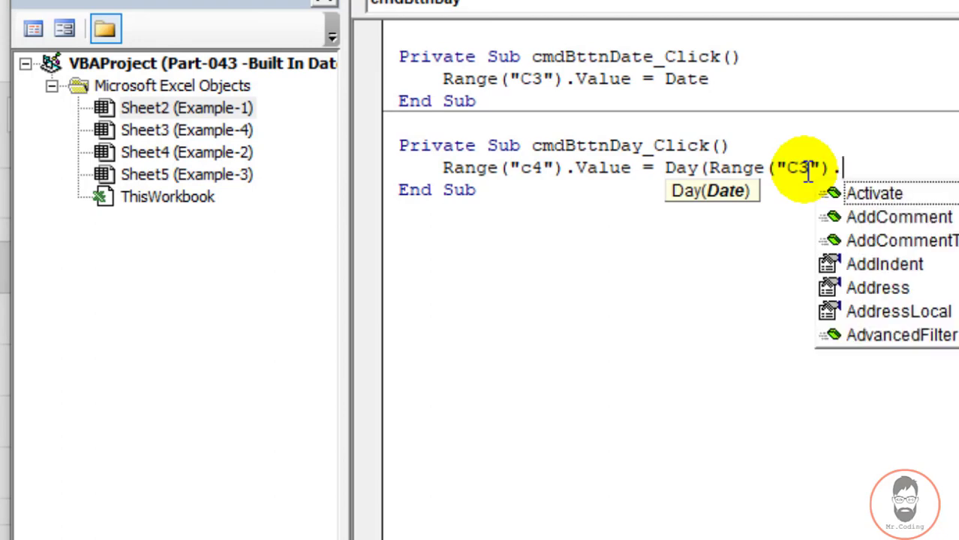
pyautogui.write('vlue')
pyautogui.press('Tab')
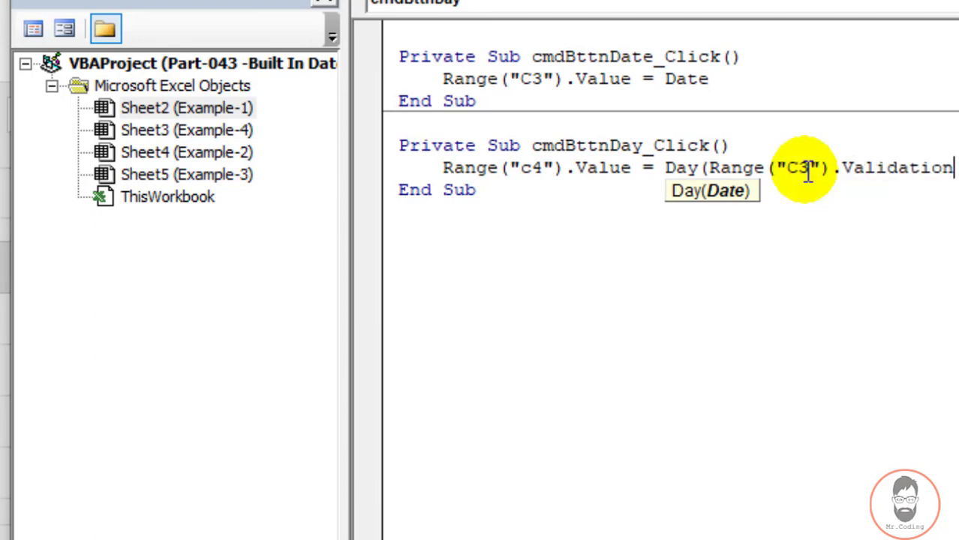
pyautogui.press('BackSpace')
pyautogui.press('BackSpace')
pyautogui.press('BackSpace')
pyautogui.press('BackSpace')
pyautogui.write('ue')
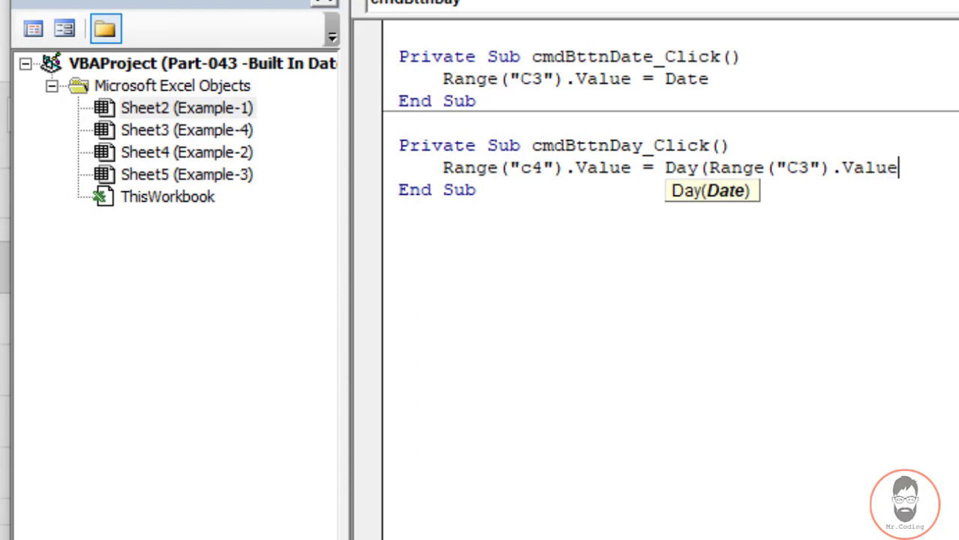
pyautogui.write(')')
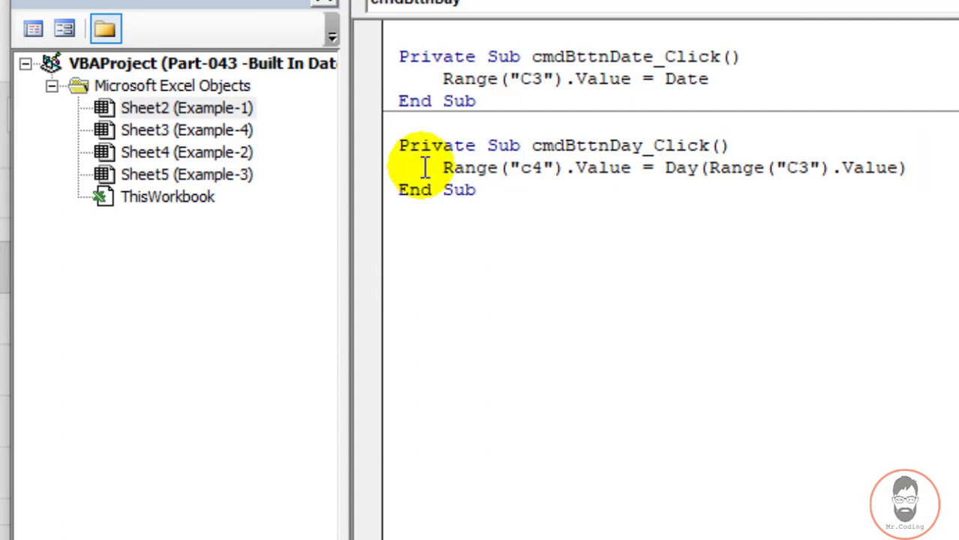
pyautogui.moveTo(432, 167); pyautogui.dragTo(935, 167)
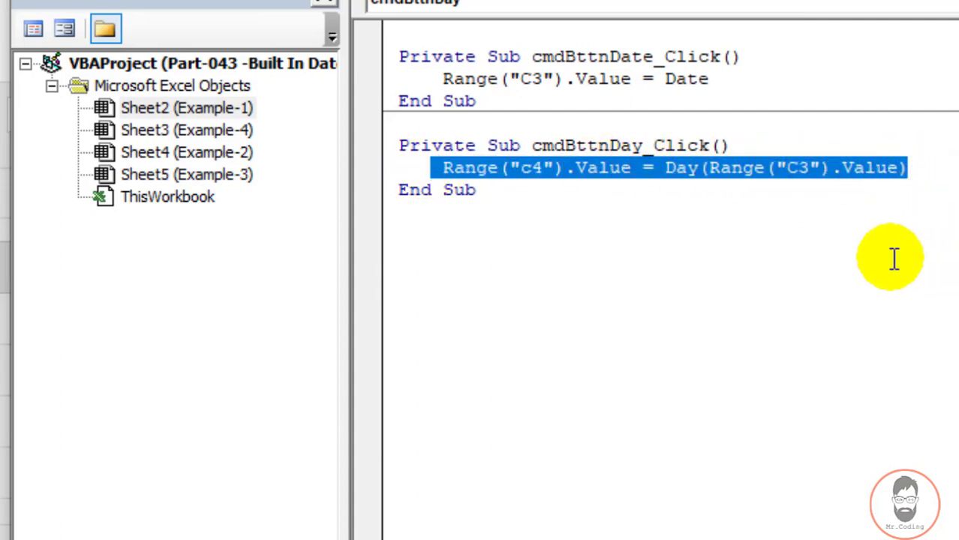
pyautogui.click(681, 171)
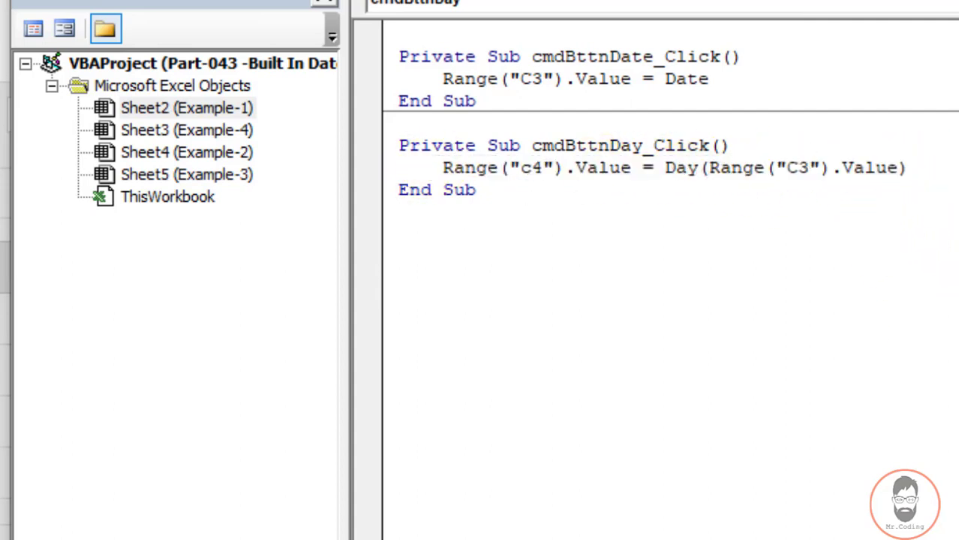
# Step: Run the Day() button on the sheet so C4 shows 14, then return to the editor
pyautogui.hotkey('alt', 'F11')
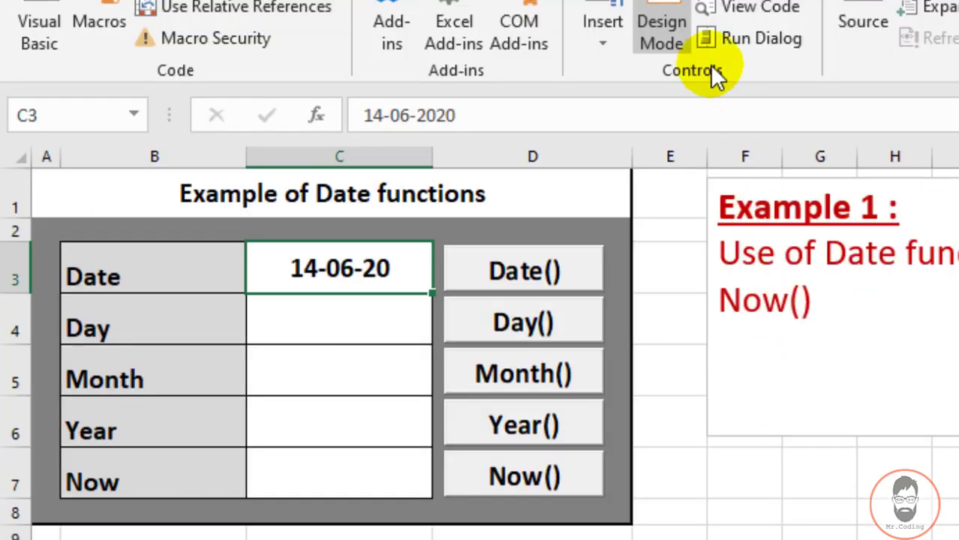
pyautogui.click(524, 317)
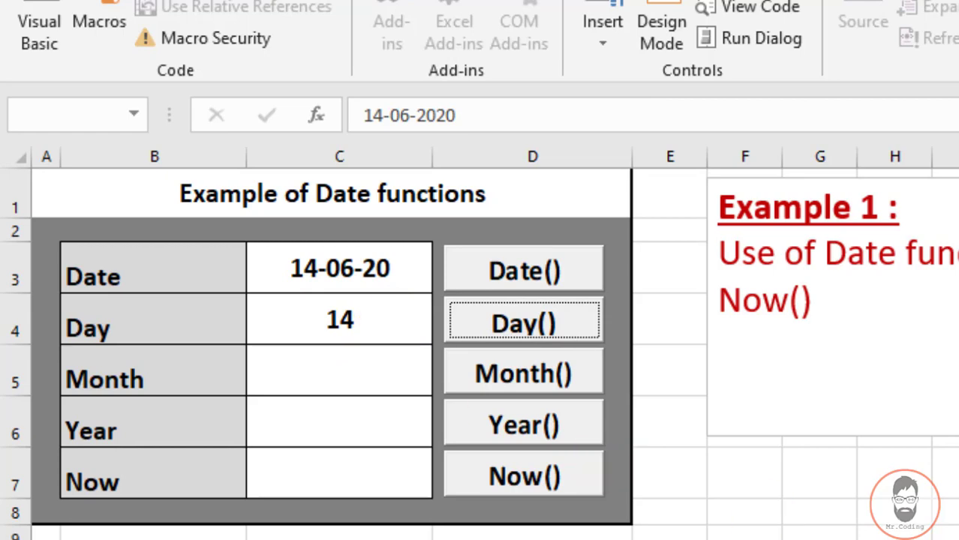
pyautogui.hotkey('alt', 'F11')
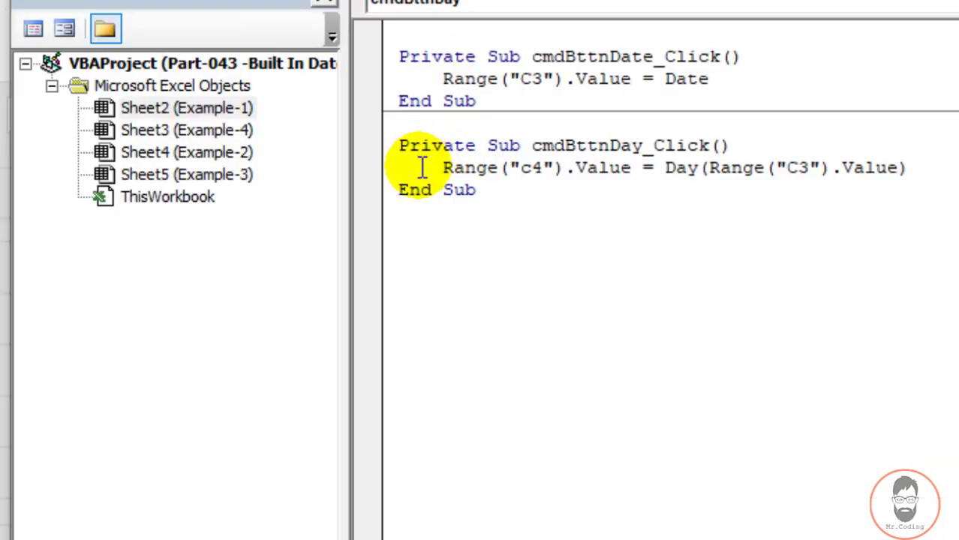
# Step: Comment out the existing Day line and start a new line below it
pyautogui.moveTo(441, 168); pyautogui.dragTo(924, 176)
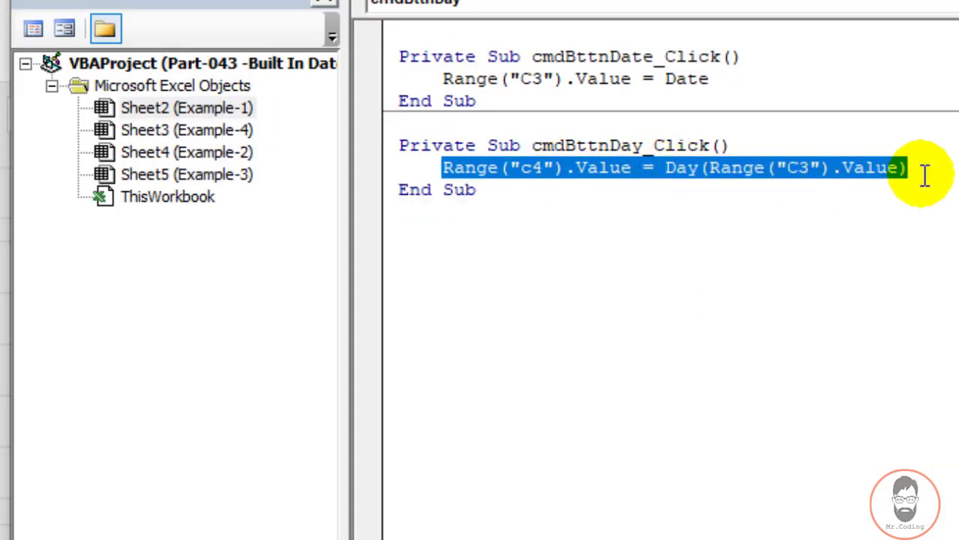
pyautogui.click(444, 163)
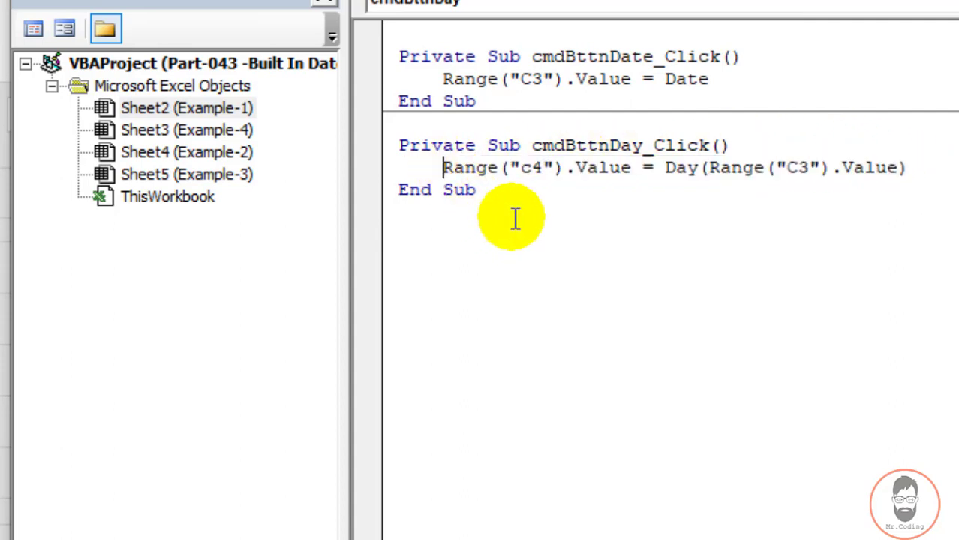
pyautogui.write("'")
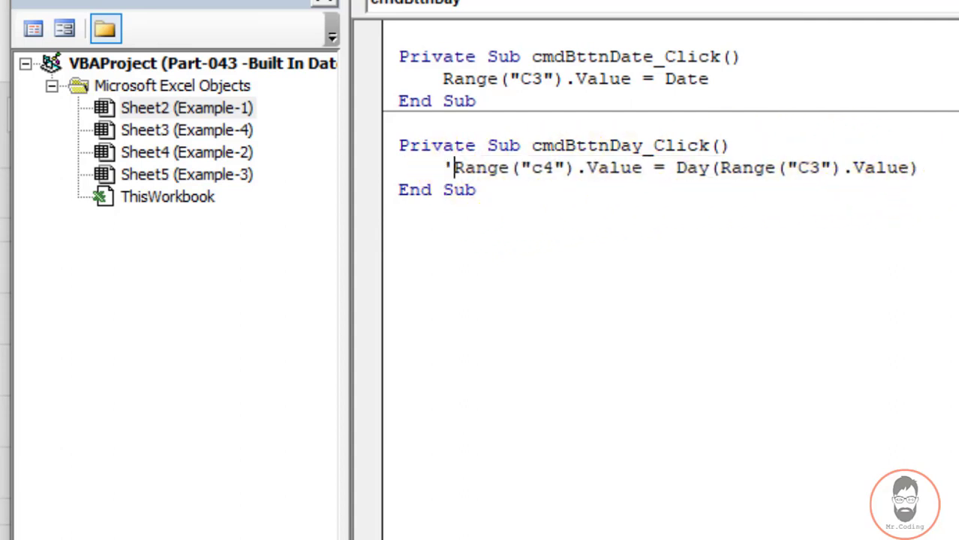
pyautogui.press('Return')
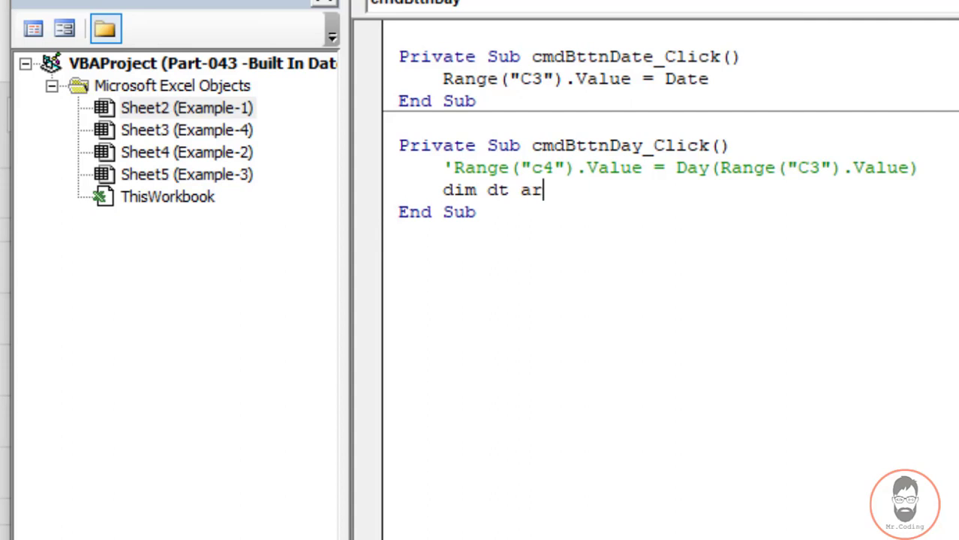
# Step: Declare Dim dt As String and assign dt = Range("C3").Value
pyautogui.write('sty')
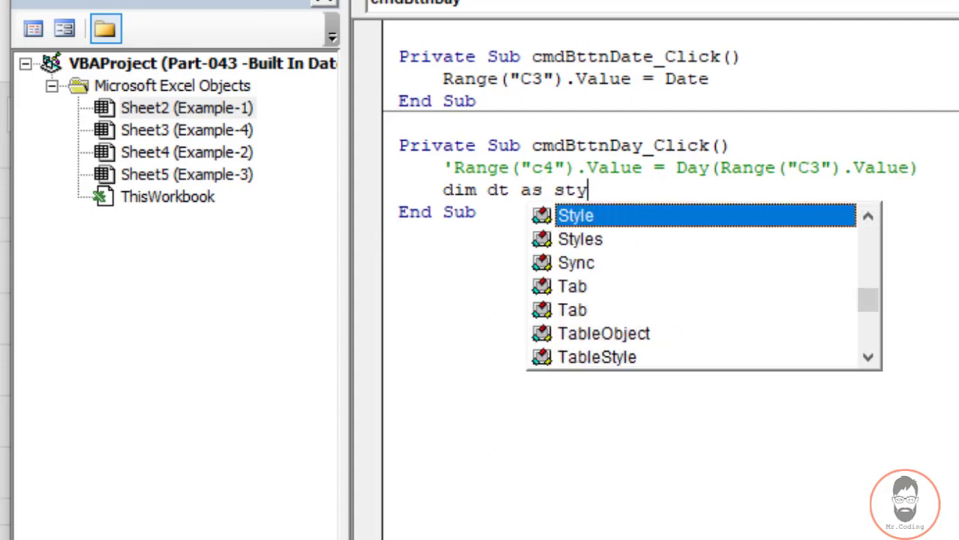
pyautogui.press('BackSpace')
pyautogui.press('BackSpace')
pyautogui.write('tr')
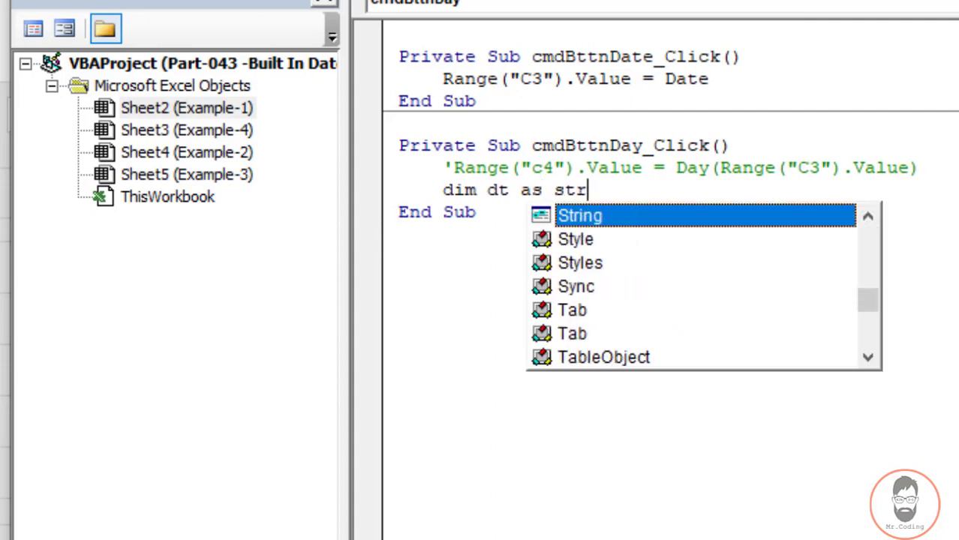
pyautogui.press('Tab')
pyautogui.press('Return')
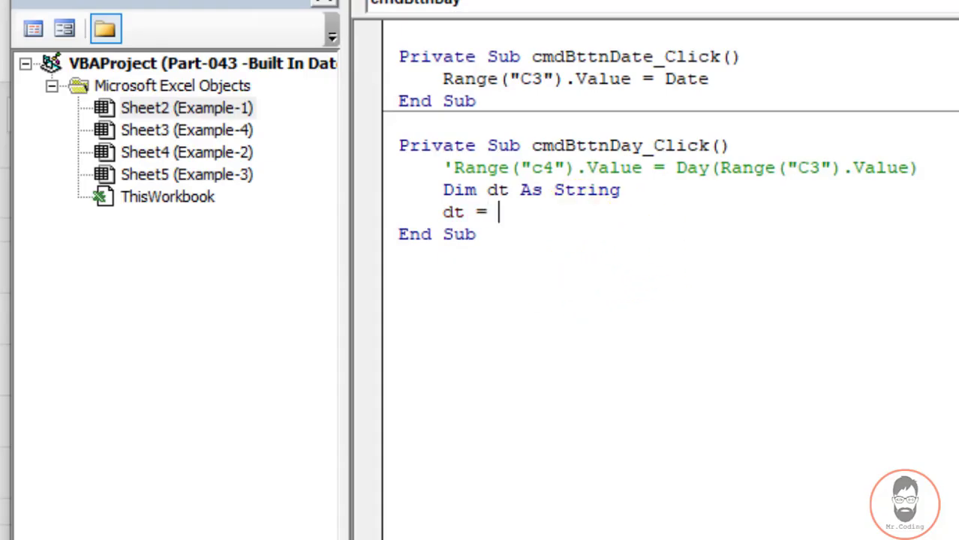
pyautogui.write('Range')
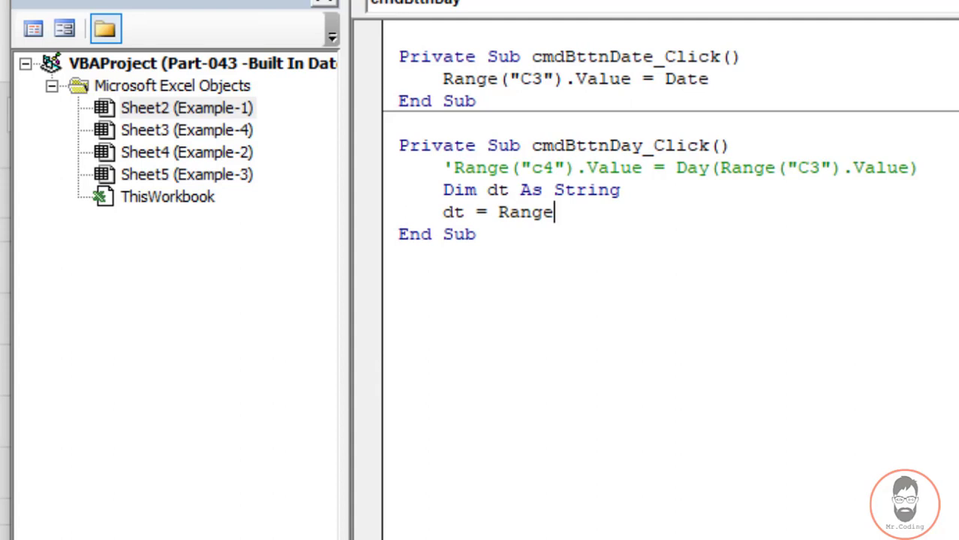
pyautogui.write('()')
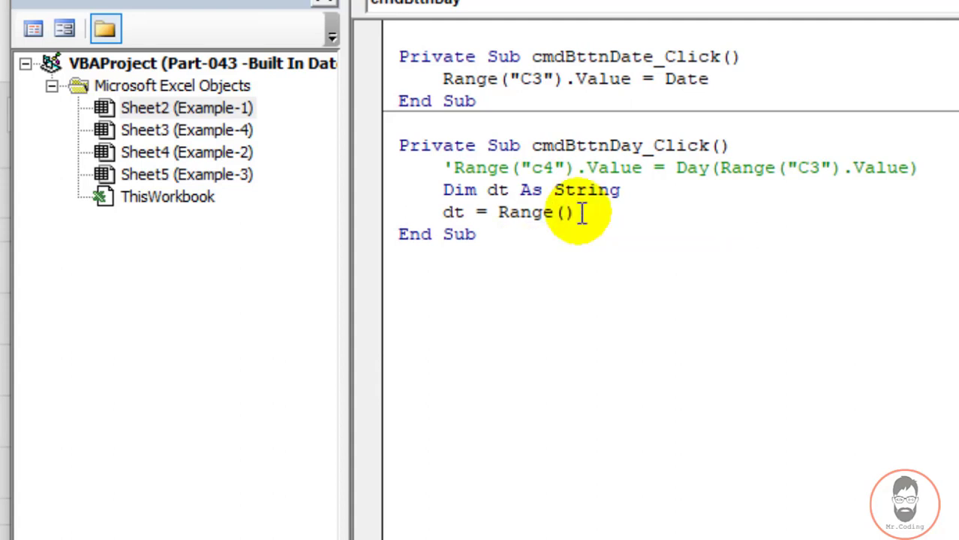
pyautogui.write('"C3')
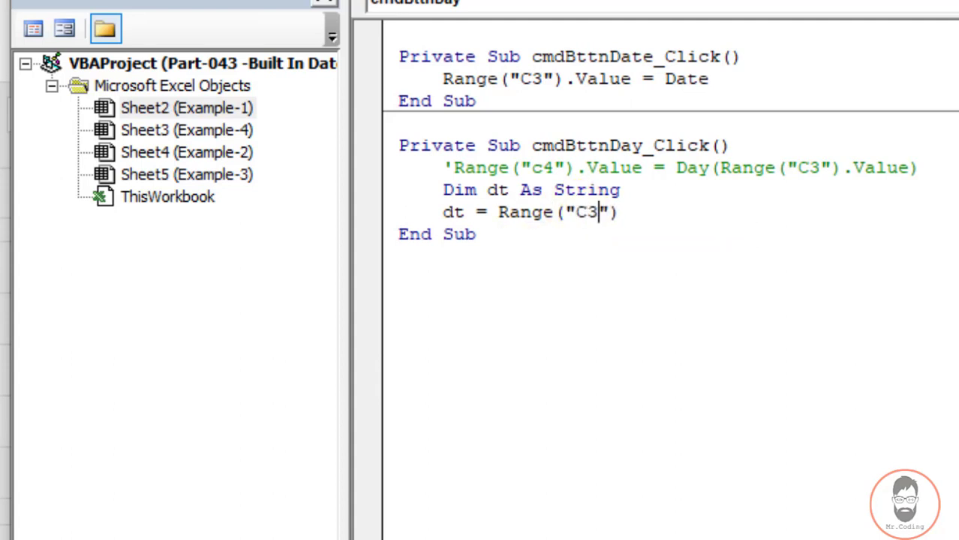
pyautogui.write('.vla')
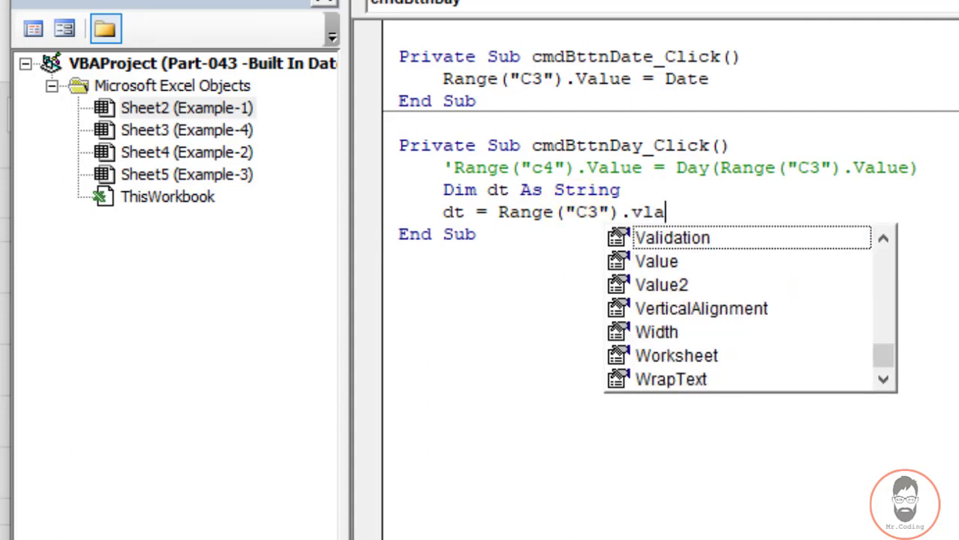
pyautogui.press('Down')
pyautogui.press('Tab')
pyautogui.press('Return')
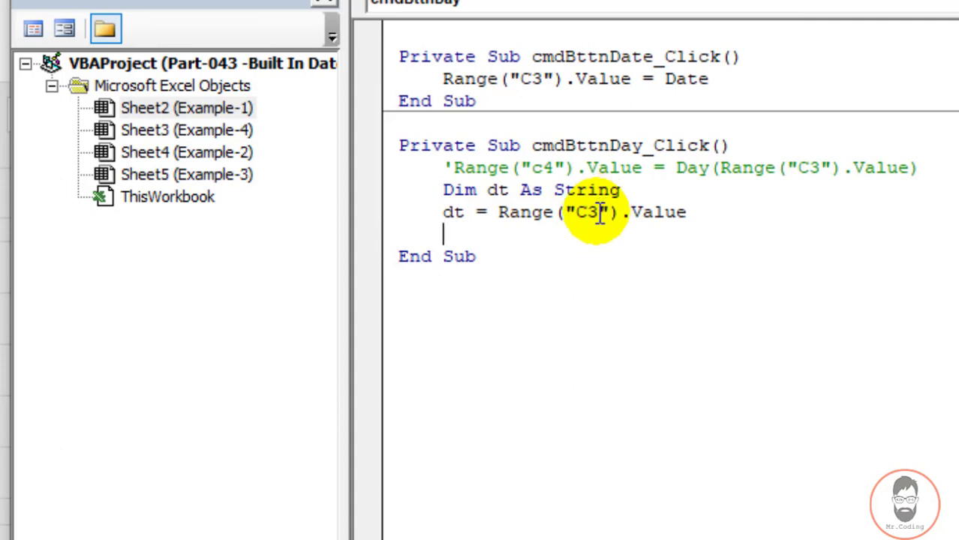
pyautogui.doubleClick(450, 213)
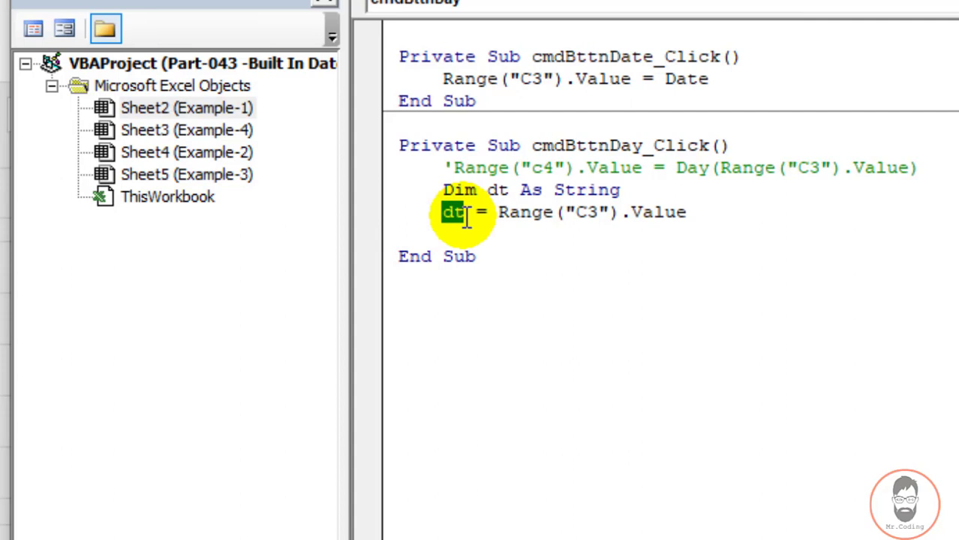
pyautogui.press('Down')
# Step: Clear the 14 from cell C4 on the worksheet and return to the code
pyautogui.hotkey('alt', 'F11')
pyautogui.click(336, 315)
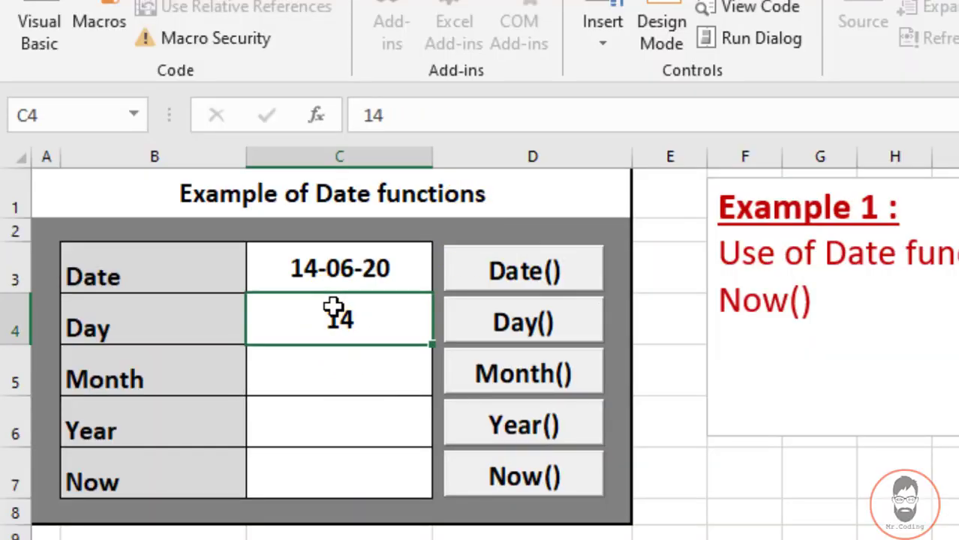
pyautogui.press('Delete')
pyautogui.hotkey('alt', 'F11')
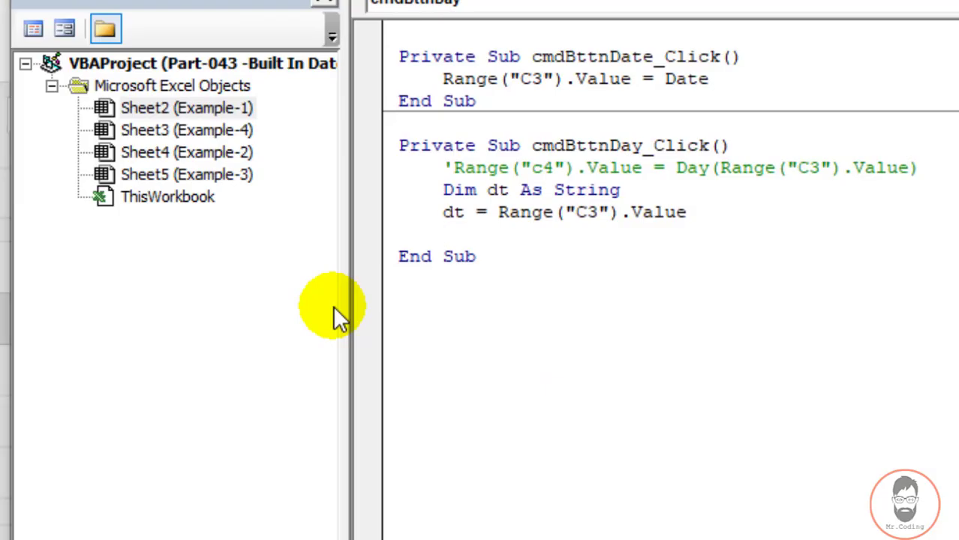
# Step: Add the line Range("C4").Value = Day(dt) to cmdBttnDay_Click
pyautogui.write('range(""')
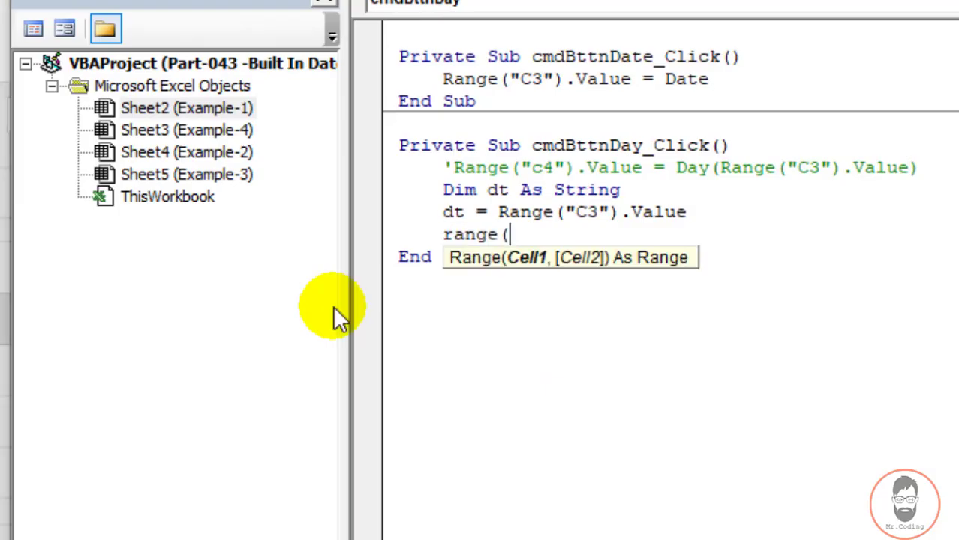
pyautogui.write(')')
pyautogui.press('Left')
pyautogui.write('""')
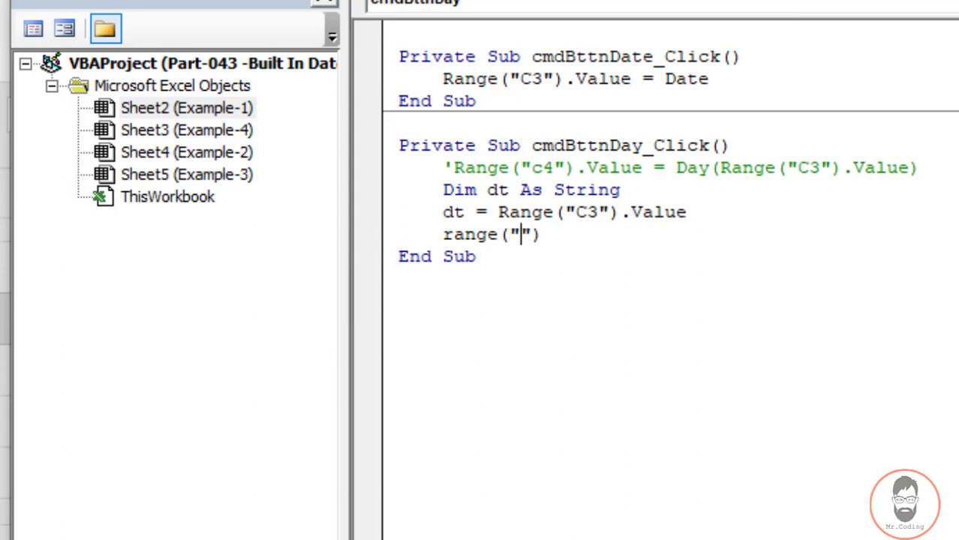
pyautogui.write('4')
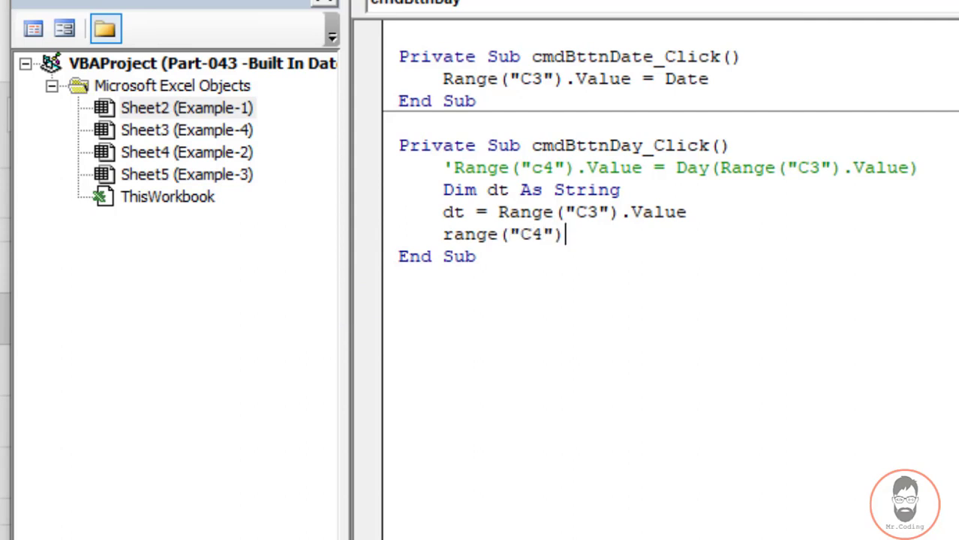
pyautogui.write('.va')
pyautogui.press('Down')
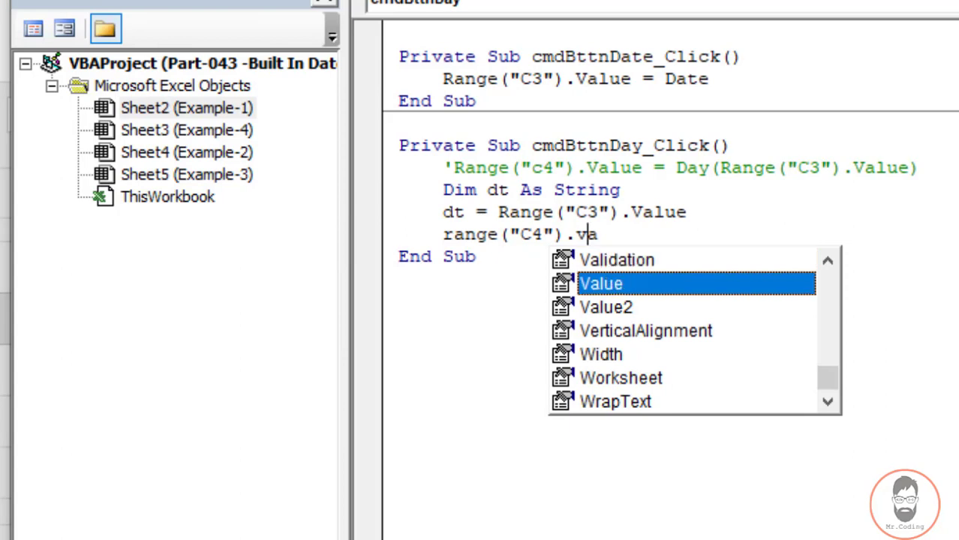
pyautogui.press('Tab')
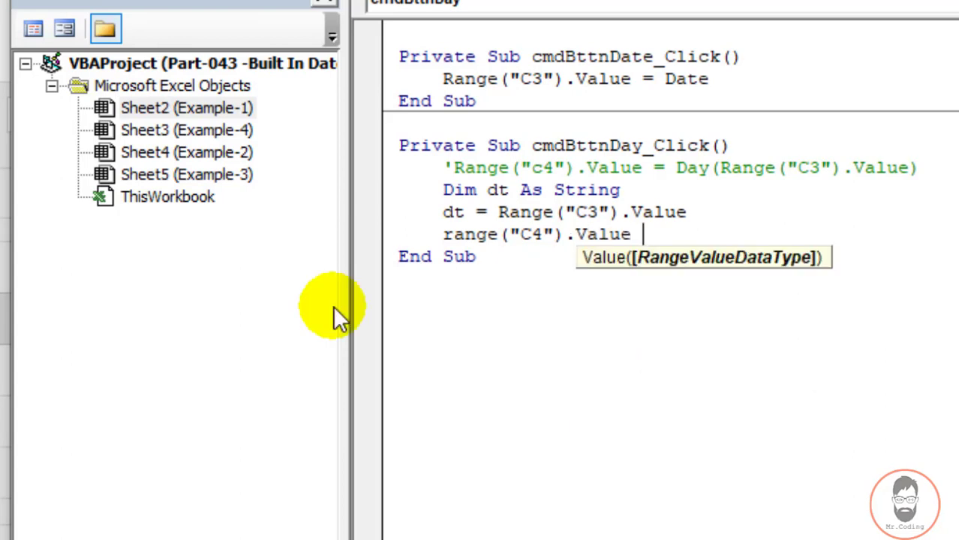
pyautogui.write('= Day')
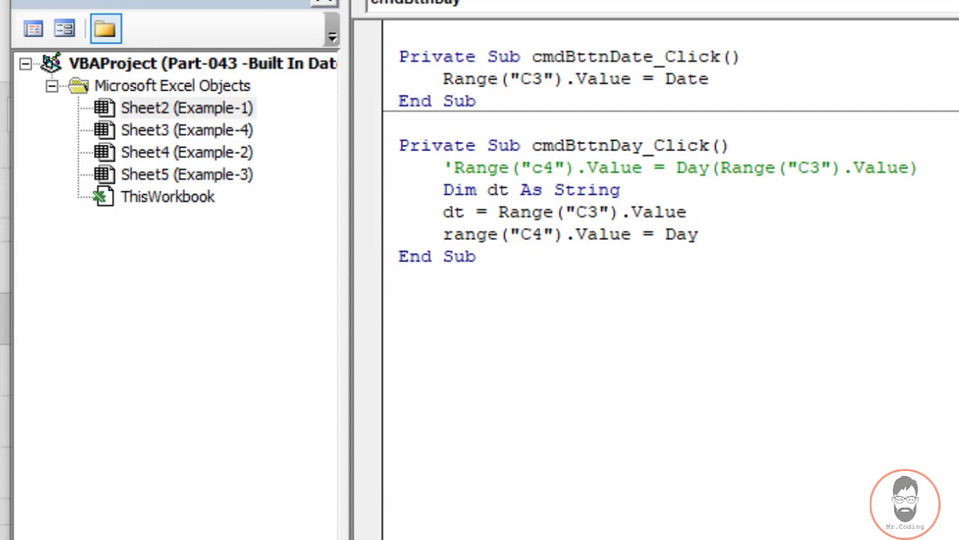
pyautogui.write('(dt')
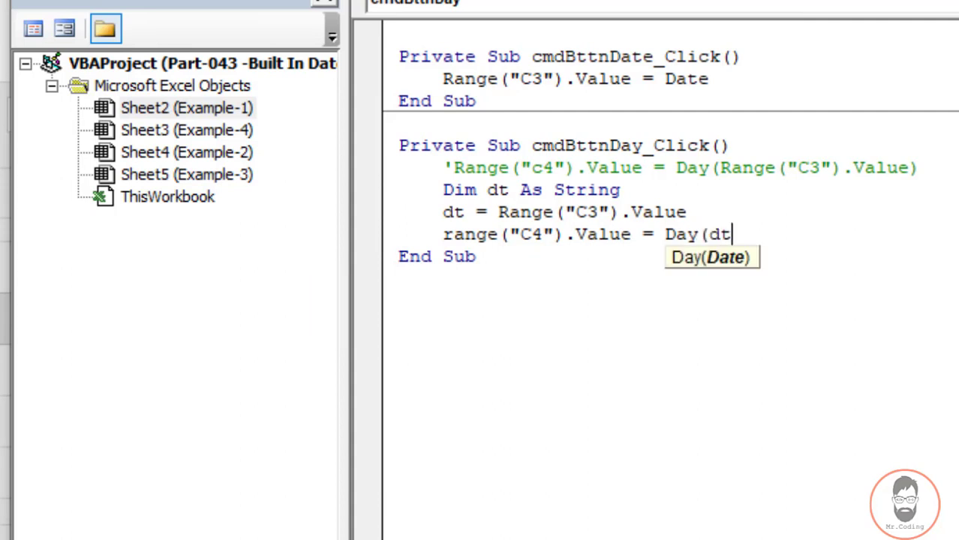
pyautogui.write(')')
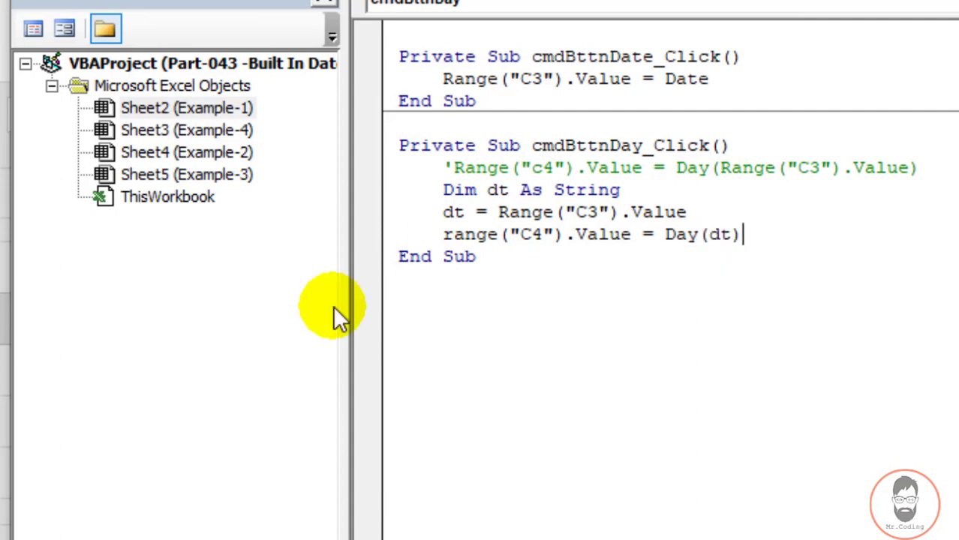
# Step: Run the Day() button to confirm C4 shows 14, then go back to the code and highlight the old commented formula
pyautogui.hotkey('alt', 'F11')
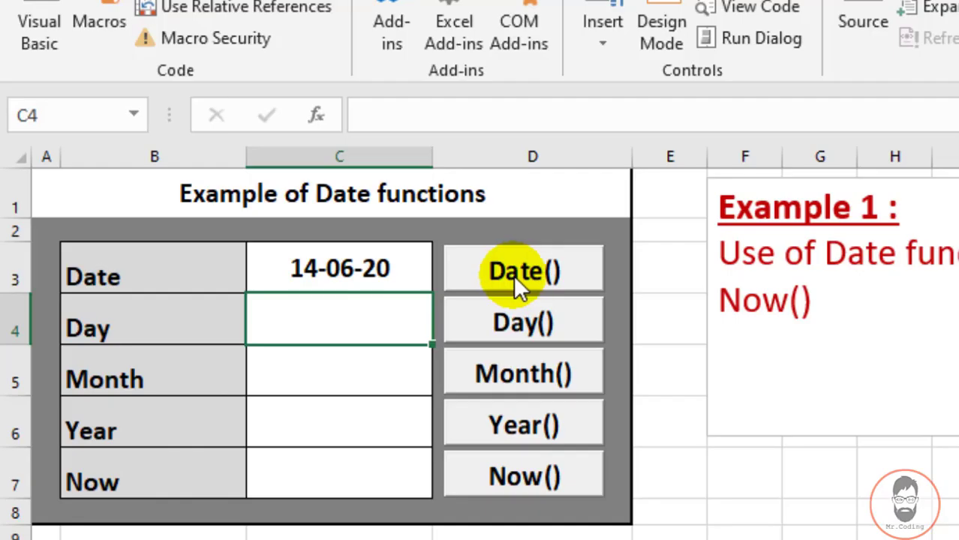
pyautogui.click(523, 322)
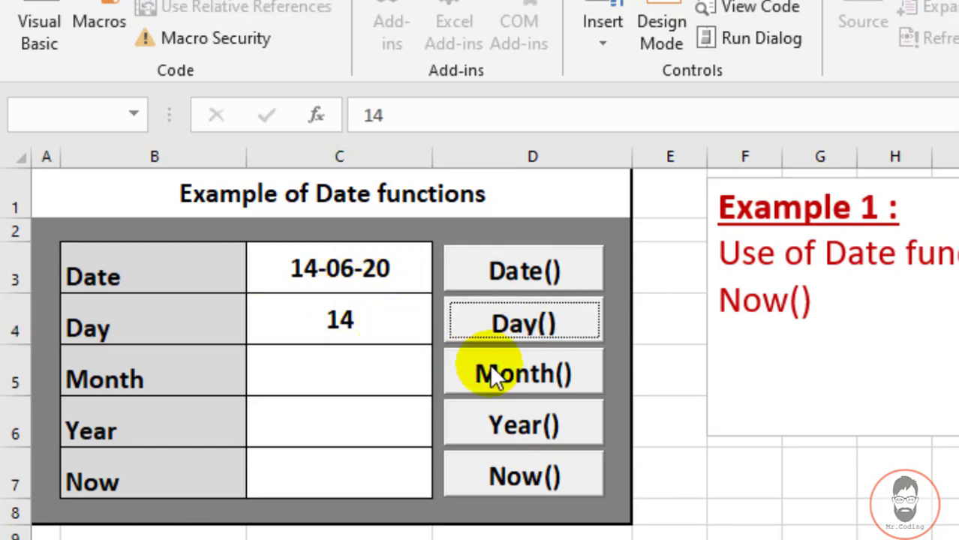
pyautogui.hotkey('alt', 'F11')
pyautogui.moveTo(450, 171); pyautogui.dragTo(917, 168)
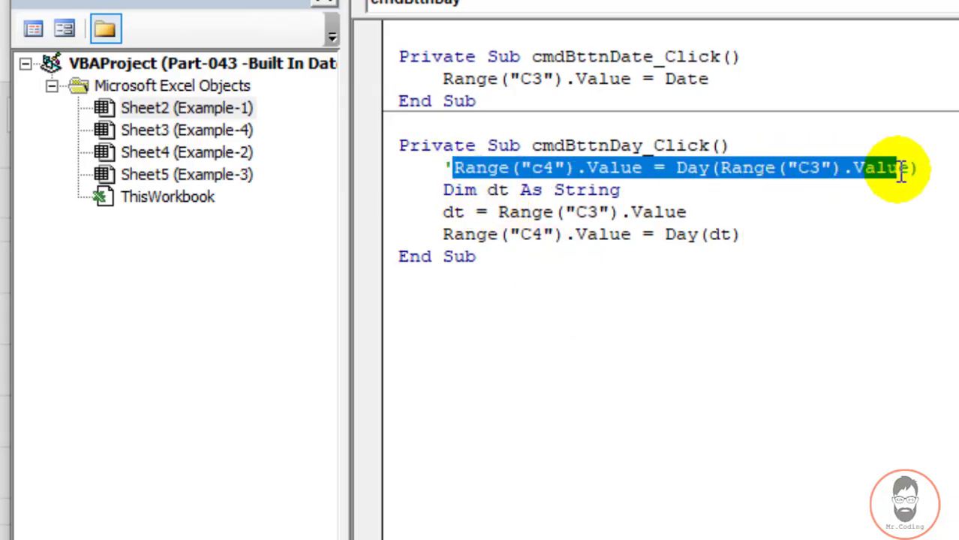
# Step: Review the three new Day procedure lines, highlighting the dt declaration and the old commented formula
pyautogui.moveTo(766, 235); pyautogui.dragTo(367, 186)
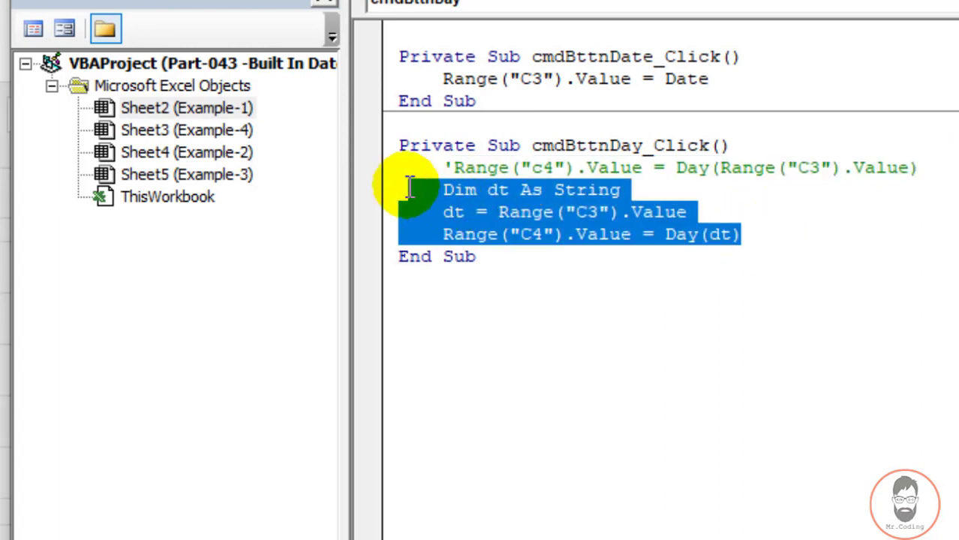
pyautogui.click(482, 210)
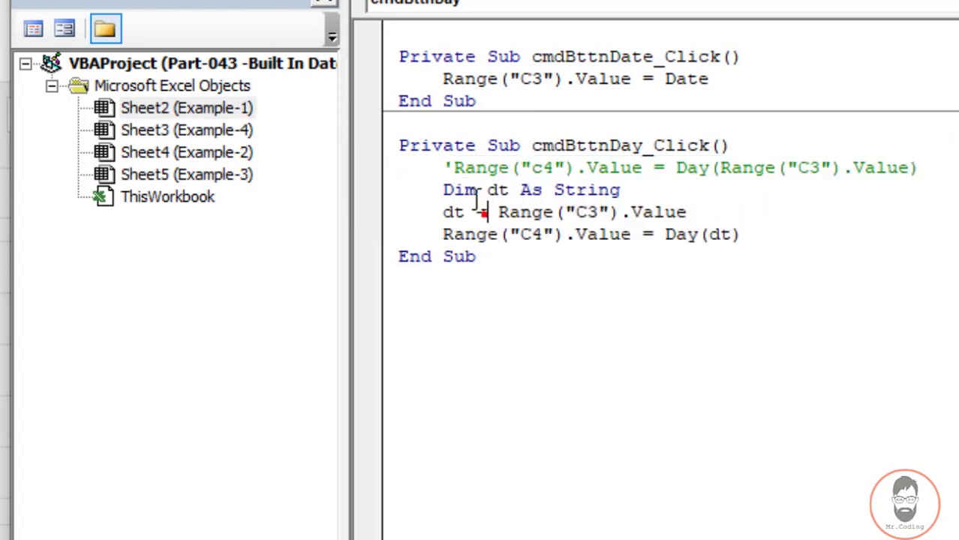
pyautogui.moveTo(443, 189); pyautogui.dragTo(627, 190)
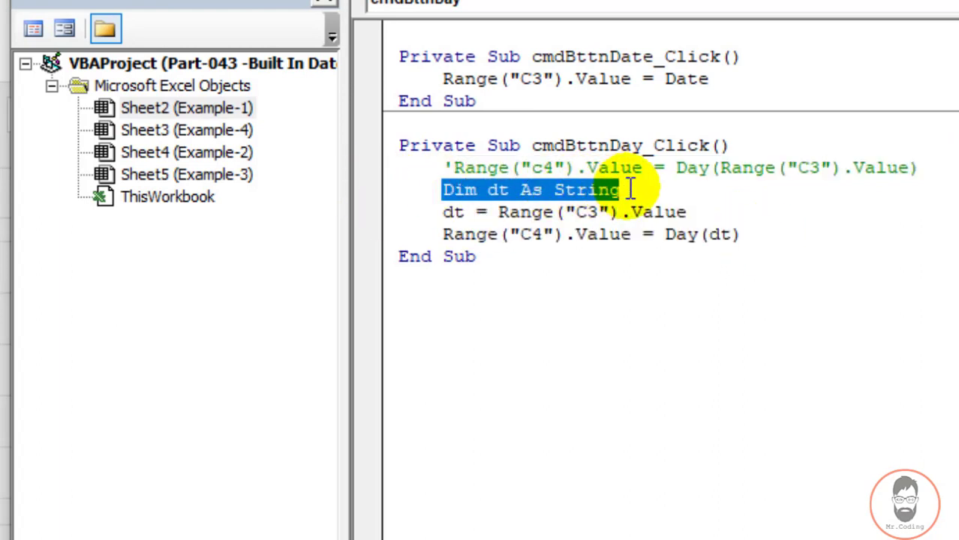
pyautogui.moveTo(451, 167); pyautogui.dragTo(925, 166)
pyautogui.click(925, 166)
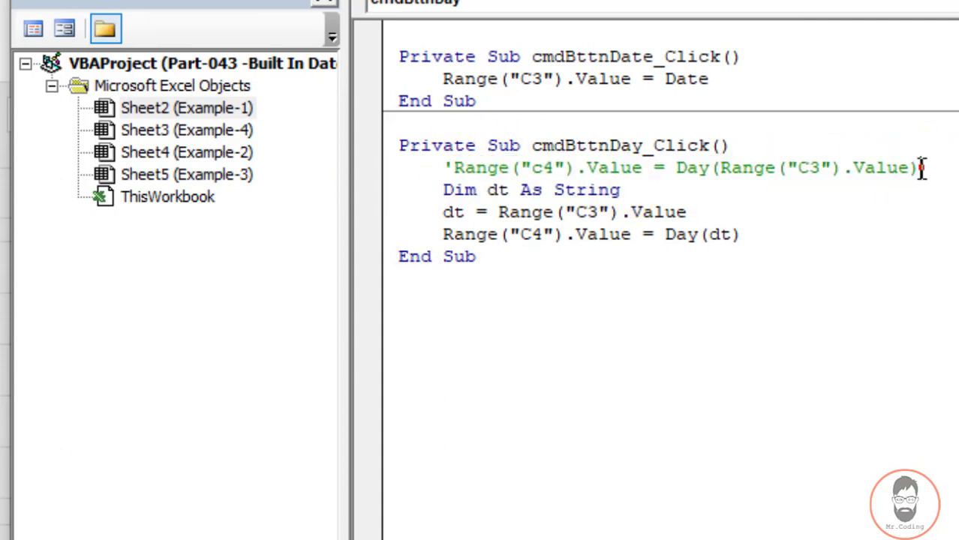
pyautogui.moveTo(722, 167); pyautogui.dragTo(769, 172)
pyautogui.click(724, 168)
pyautogui.click(587, 211)
pyautogui.click(448, 213)
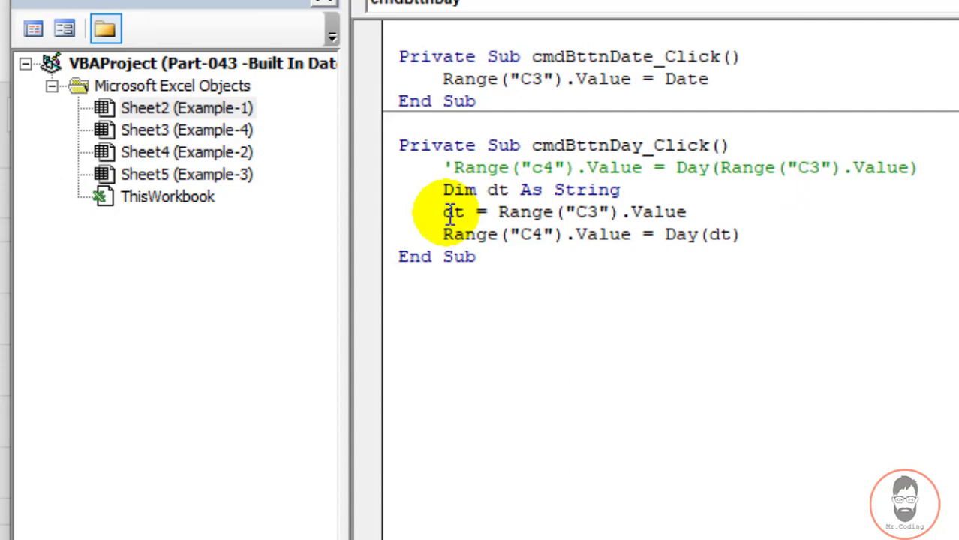
# Step: Compare the dt line's Range("C3").Value with the commented-out formula, then return to the worksheet
pyautogui.click(708, 234)
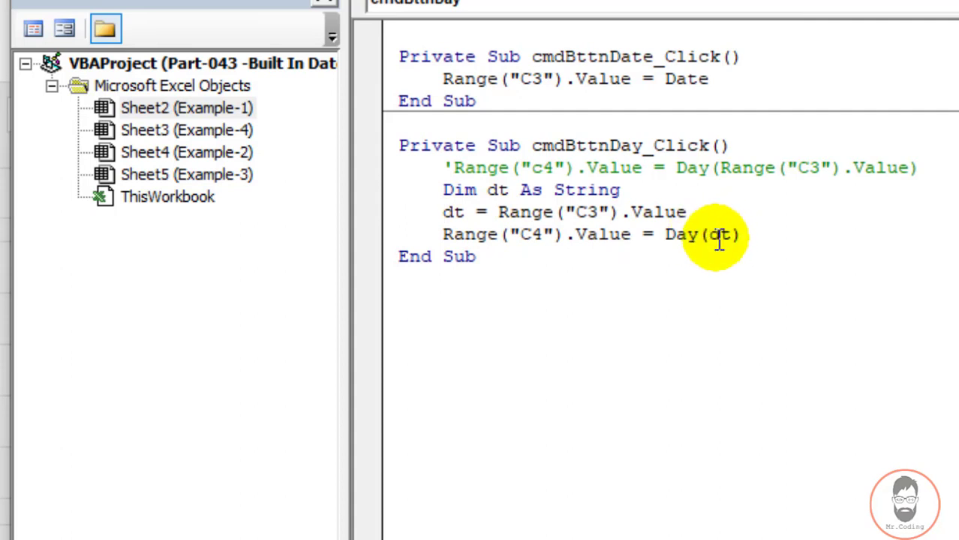
pyautogui.moveTo(718, 170); pyautogui.dragTo(908, 171)
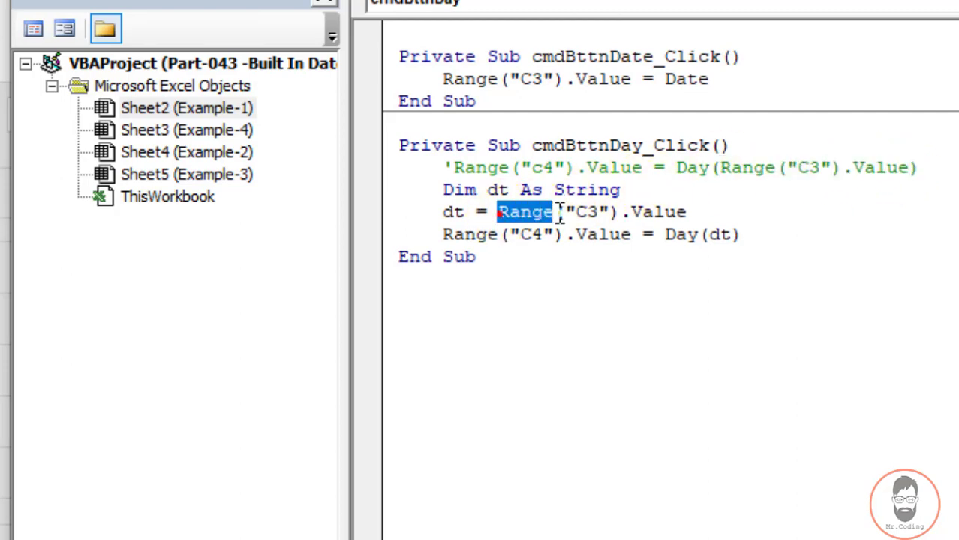
pyautogui.moveTo(501, 215); pyautogui.dragTo(686, 213)
pyautogui.click(723, 168)
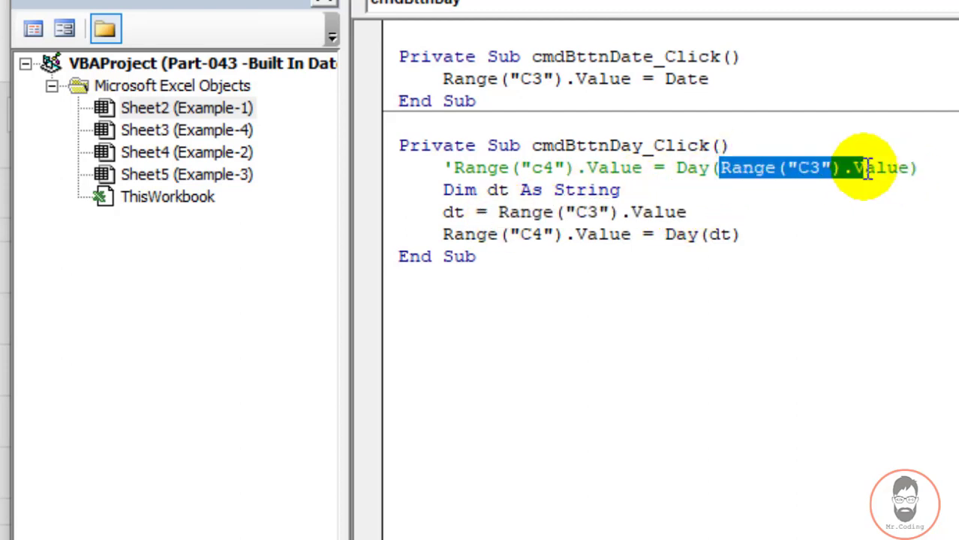
pyautogui.moveTo(723, 168); pyautogui.dragTo(897, 168)
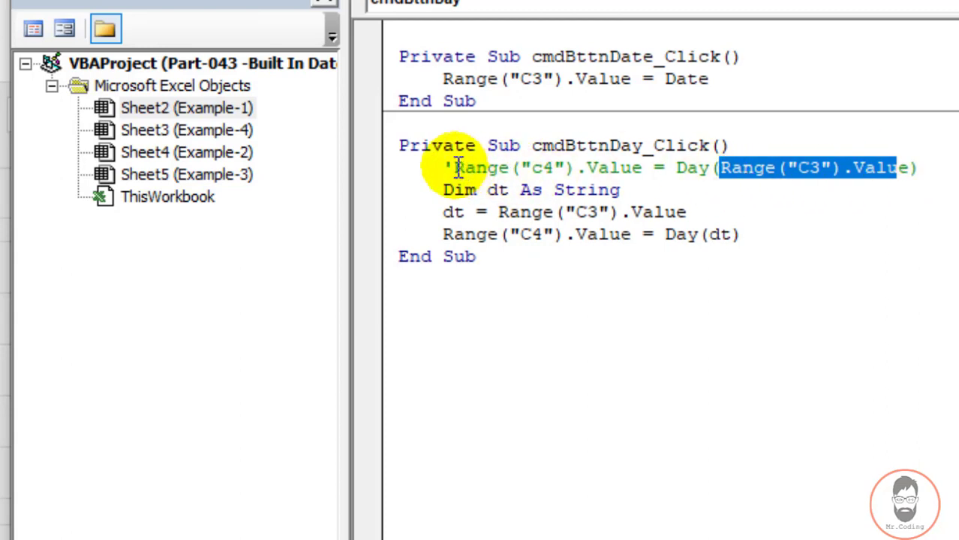
pyautogui.moveTo(454, 168)
pyautogui.mouseDown()
pyautogui.moveTo(668, 167)
pyautogui.moveTo(916, 188)
pyautogui.moveTo(923, 172)
pyautogui.mouseUp()
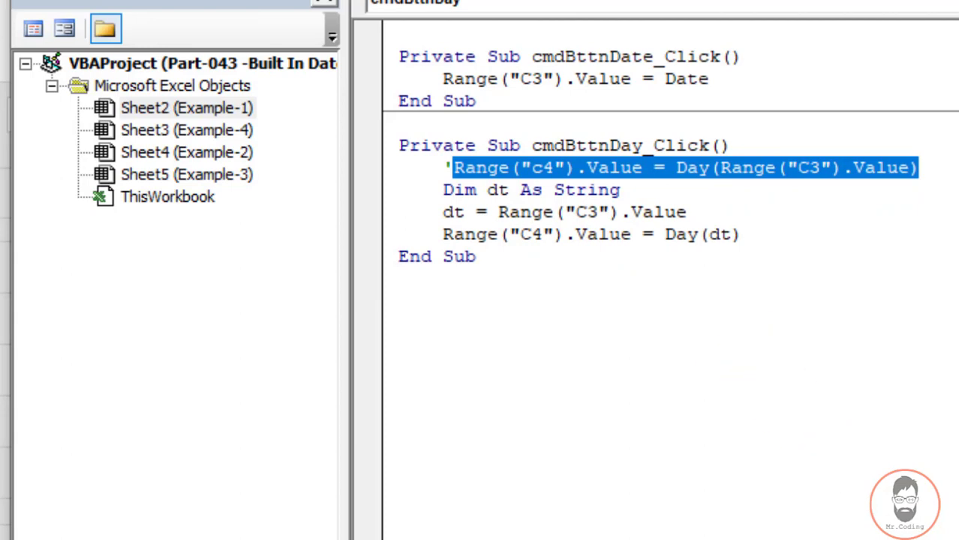
pyautogui.hotkey('alt', 'F11')
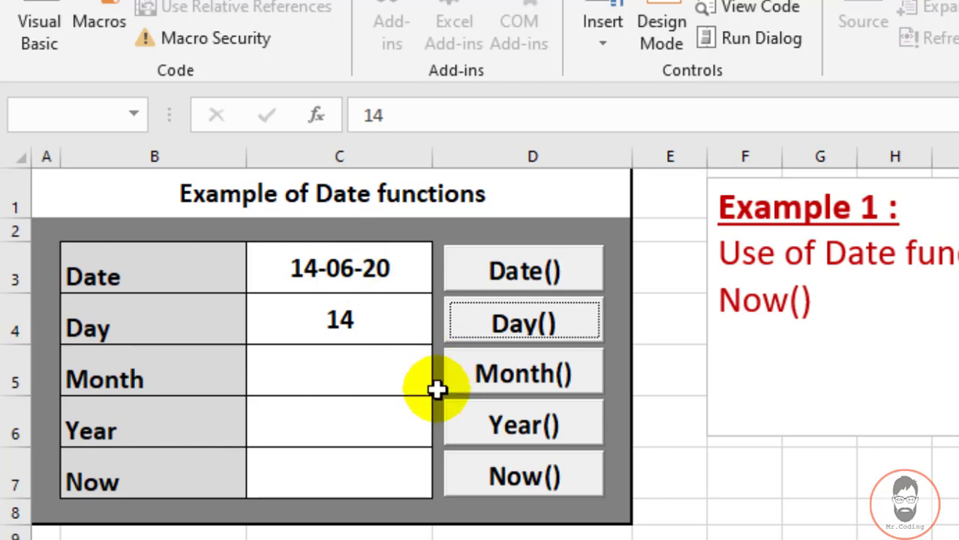
# Step: Paste the three Day procedure lines into the new Month() button click procedure
pyautogui.click(673, 23)
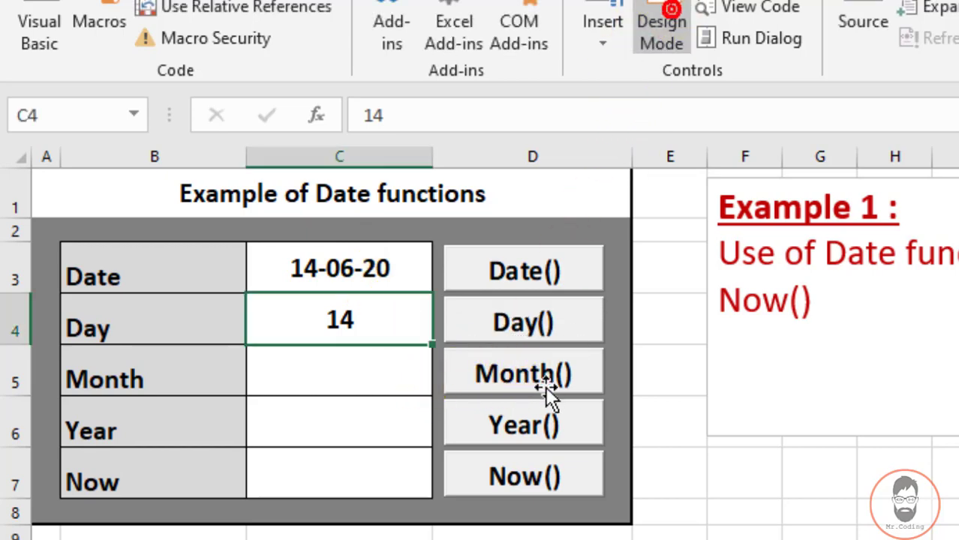
pyautogui.doubleClick(511, 368)
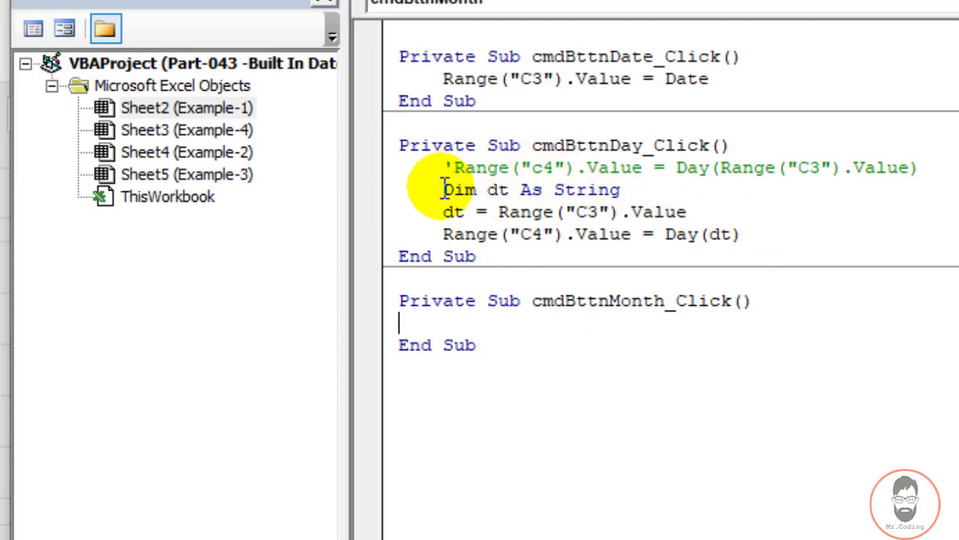
pyautogui.moveTo(443, 190); pyautogui.dragTo(760, 239)
pyautogui.hotkey('ctrl', 'c')
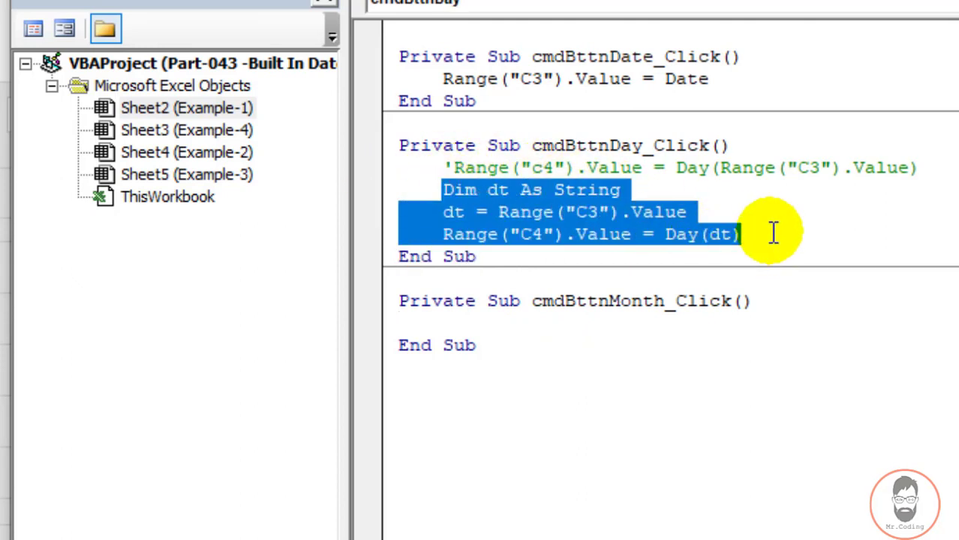
pyautogui.click(501, 324)
pyautogui.hotkey('ctrl', 'v')
# Step: Indent the pasted Dim line and change Day(dt) to Month(dt)
pyautogui.click(398, 324)
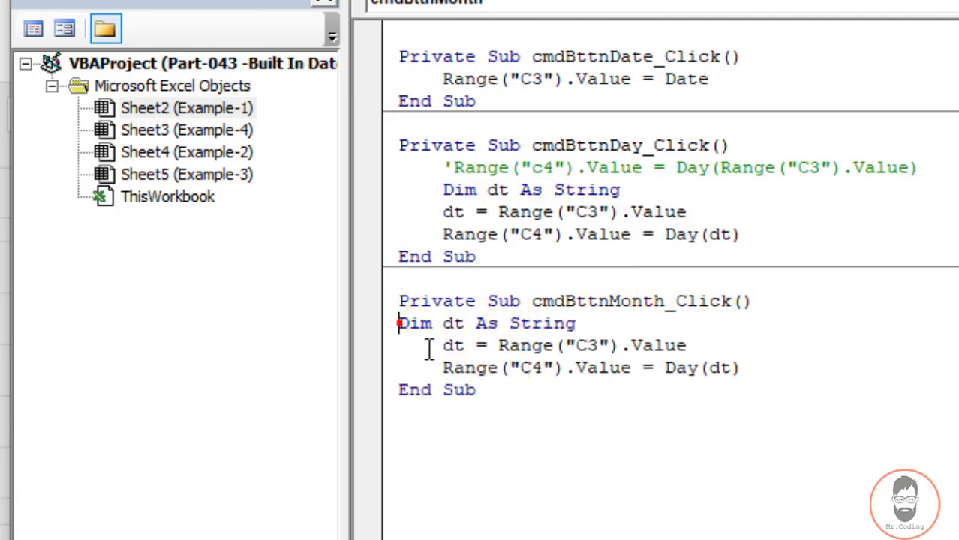
pyautogui.press('Tab')
pyautogui.moveTo(663, 367); pyautogui.dragTo(679, 366)
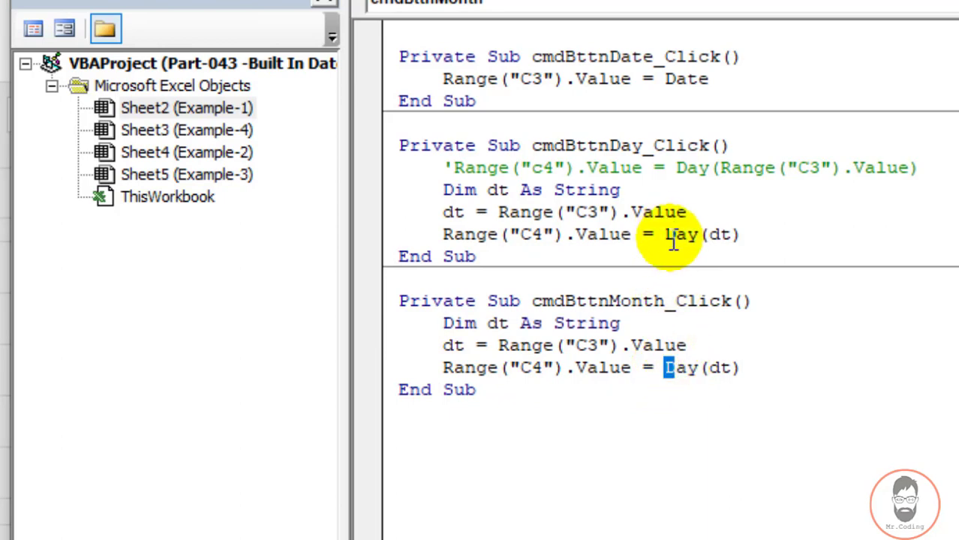
pyautogui.doubleClick(675, 368)
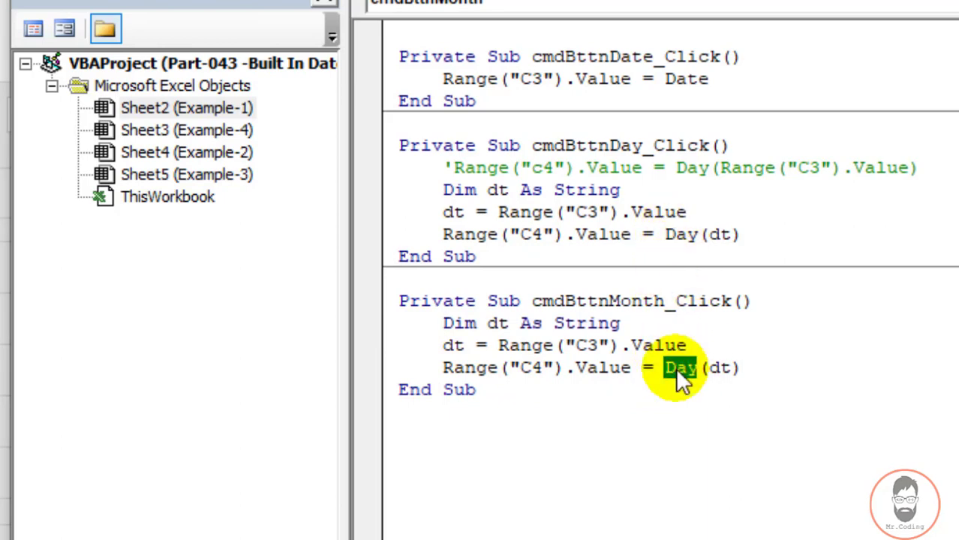
pyautogui.write('Month')
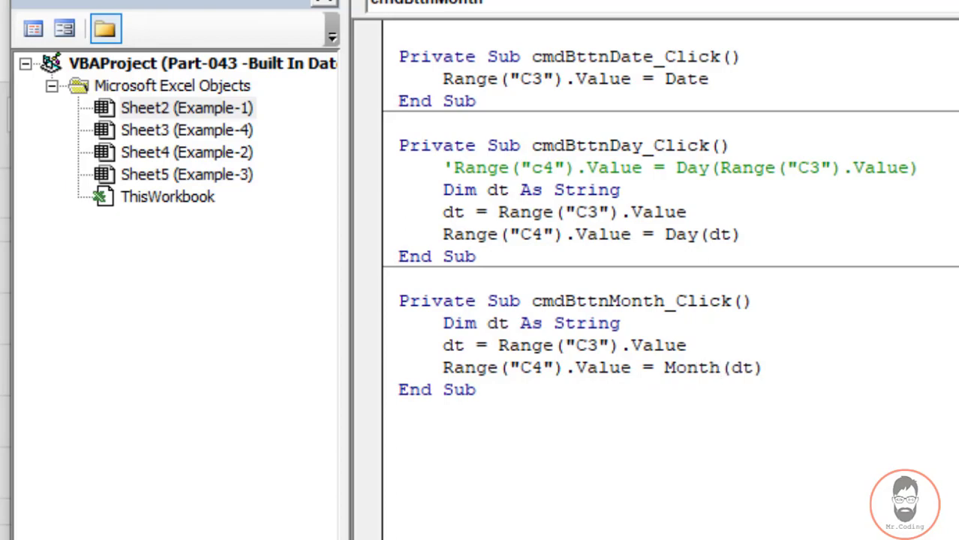
pyautogui.hotkey('alt', 'F11')
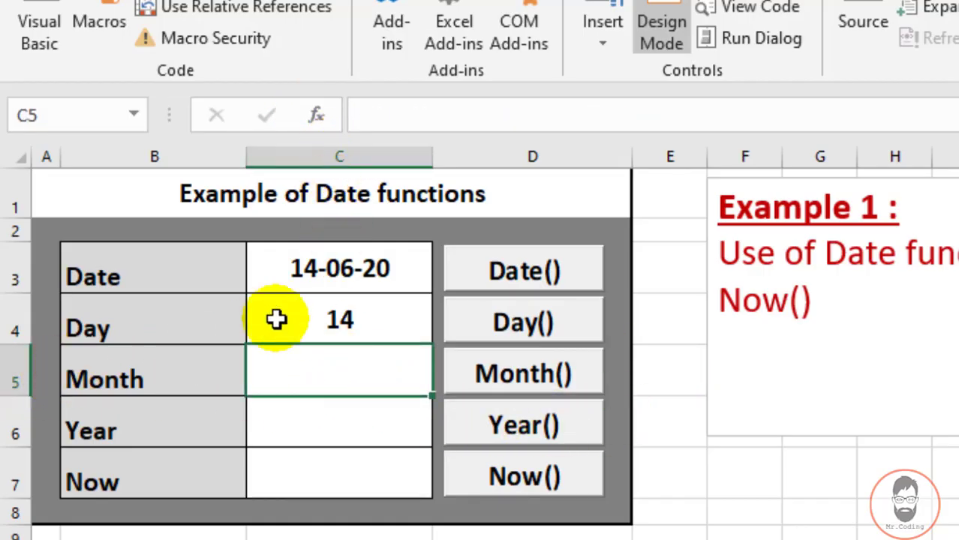
# Step: Change the Month line's target cell from C4 to C5
pyautogui.click(321, 360)
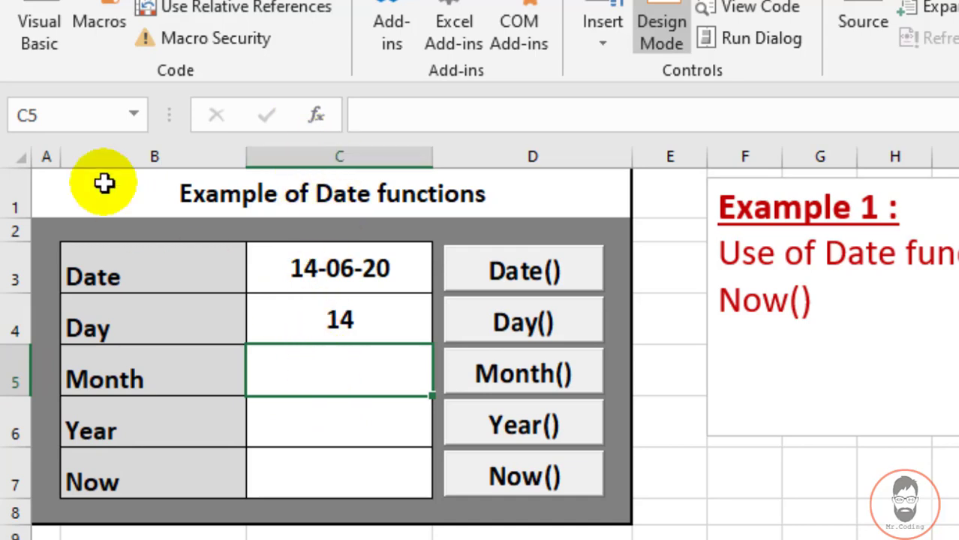
pyautogui.hotkey('alt', 'Tab')
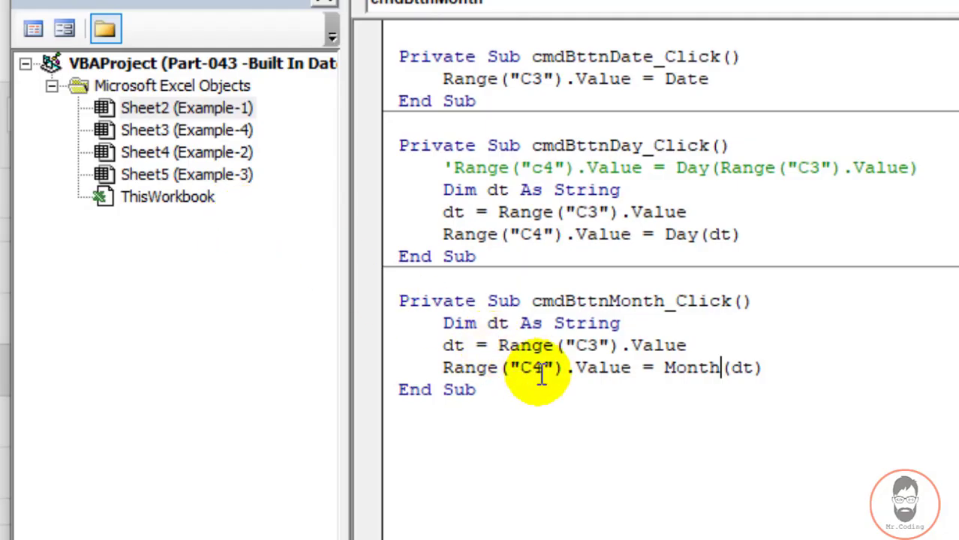
pyautogui.moveTo(531, 367); pyautogui.dragTo(544, 368)
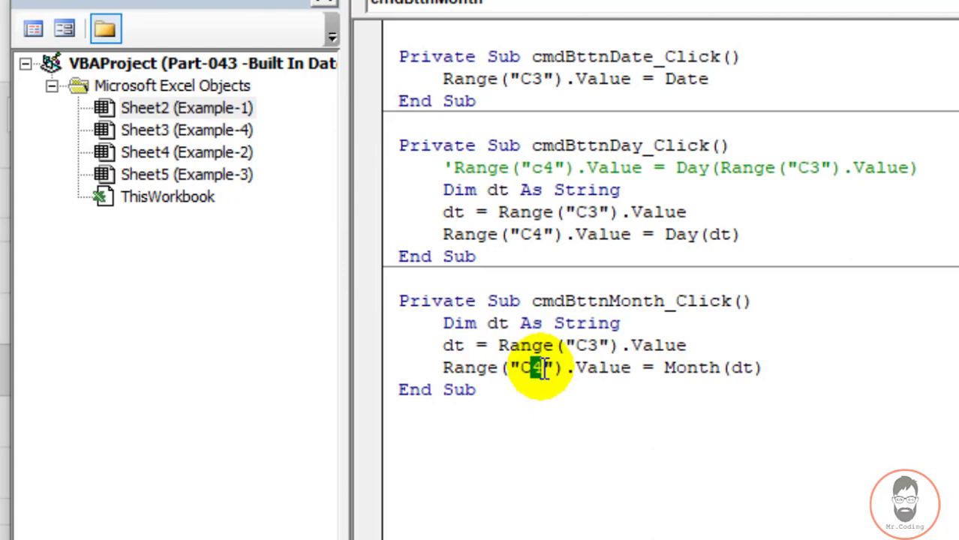
pyautogui.write('5')
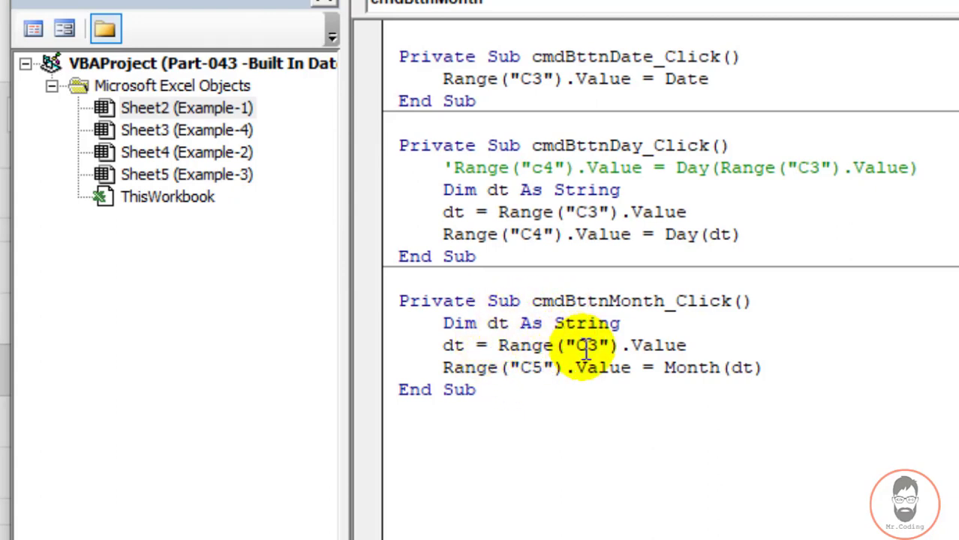
pyautogui.hotkey('alt', 'Tab')
# Step: Exit Design Mode and run Month() so C5 shows 6, then re-enable Design Mode
pyautogui.click(347, 269)
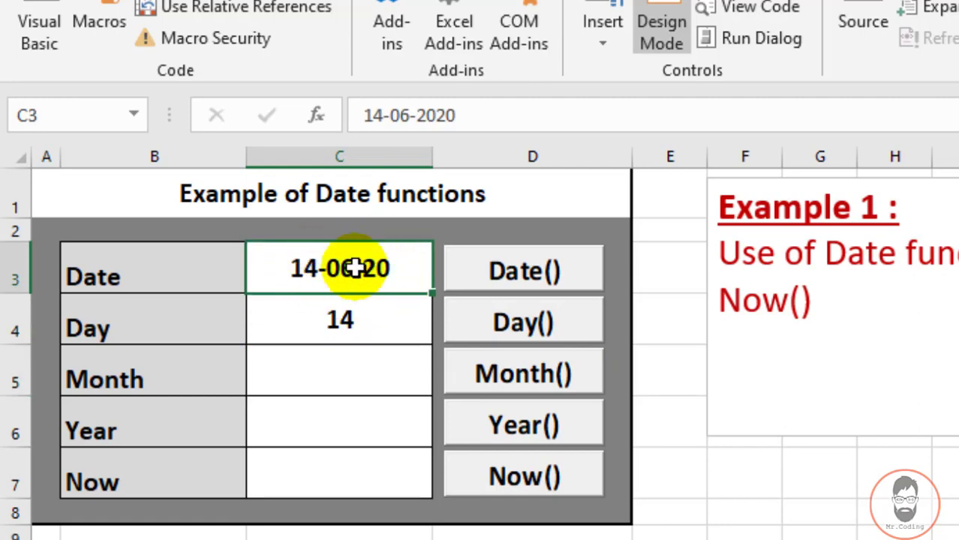
pyautogui.hotkey('alt', 'Tab')
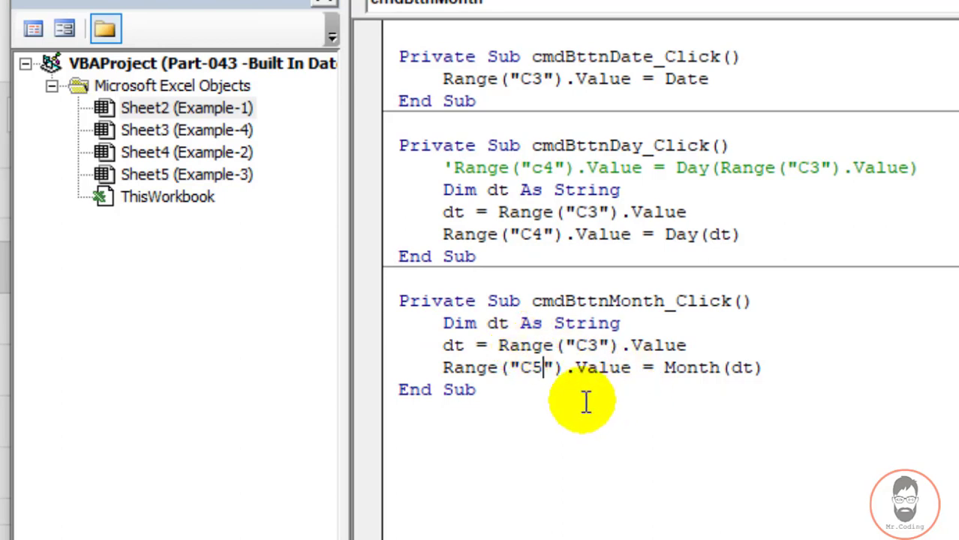
pyautogui.hotkey('alt', 'Tab')
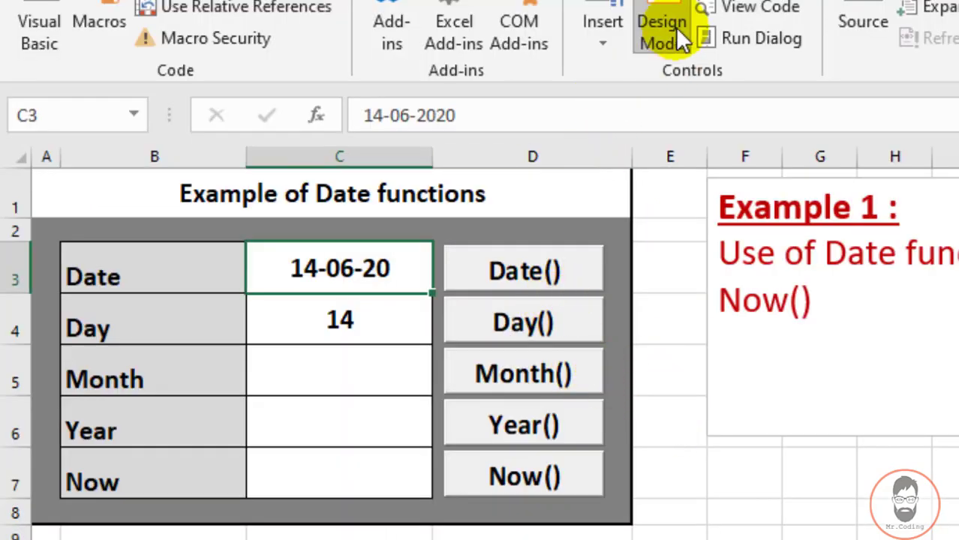
pyautogui.click(664, 30)
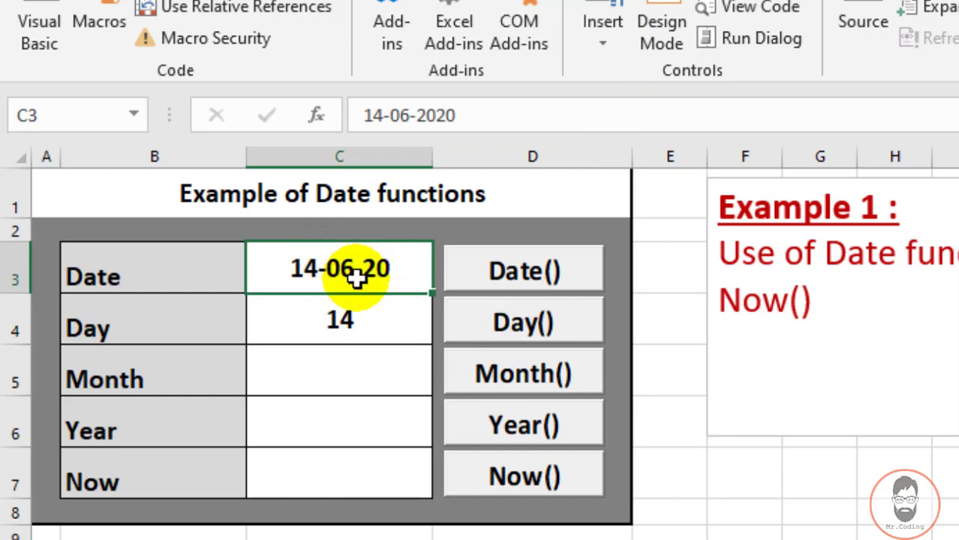
pyautogui.click(520, 379)
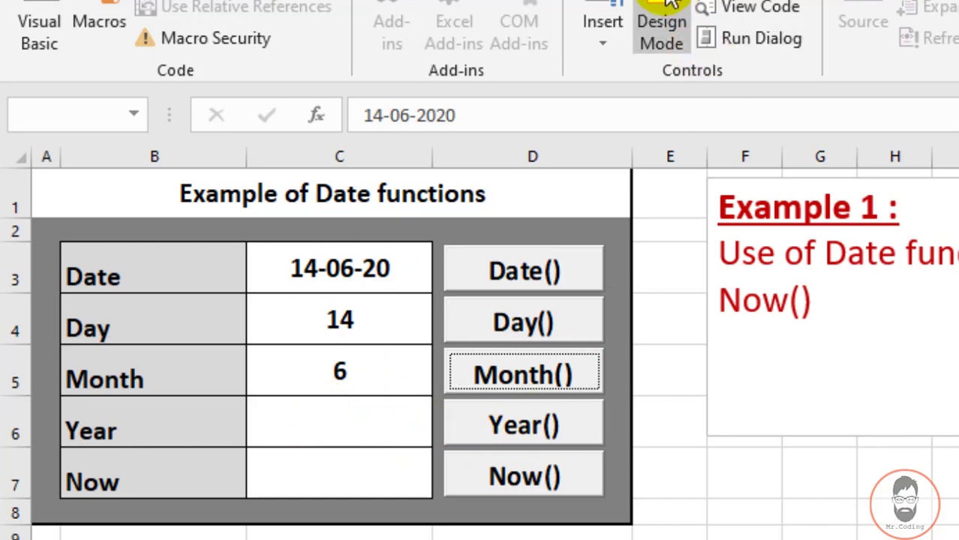
pyautogui.click(661, 23)
# Step: Paste the copied Day lines into cmdBttnYear_Click and indent the Dim line
pyautogui.doubleClick(508, 423)
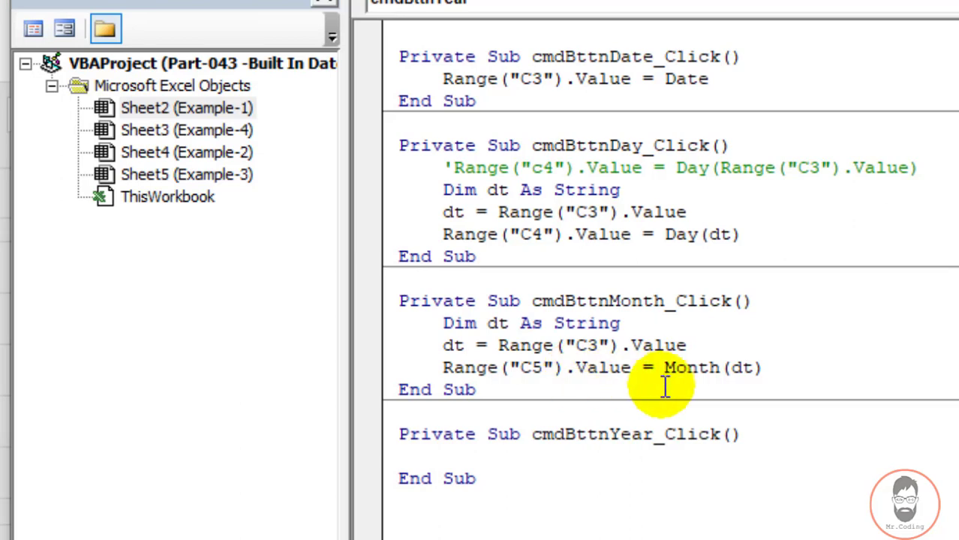
pyautogui.hotkey('ctrl', 'v')
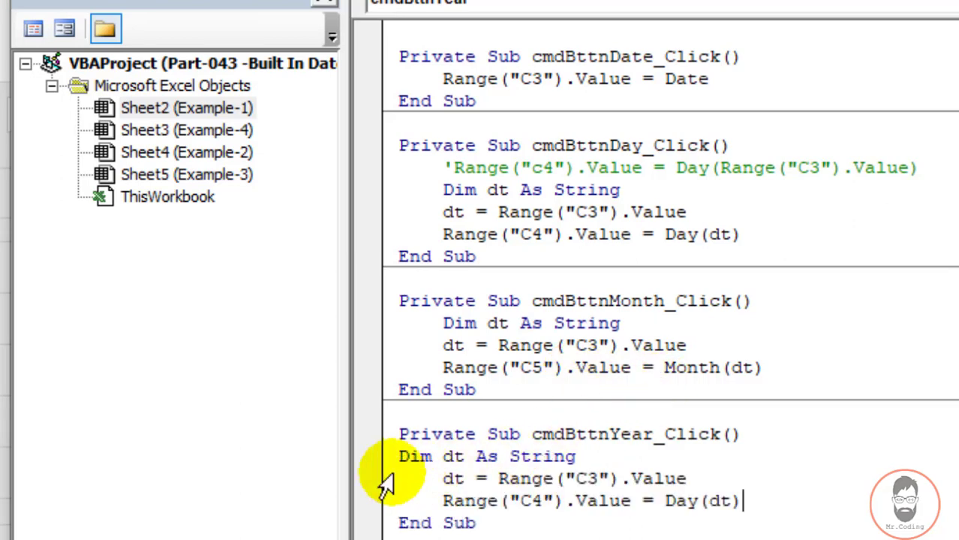
pyautogui.click(398, 456)
pyautogui.press('Tab')
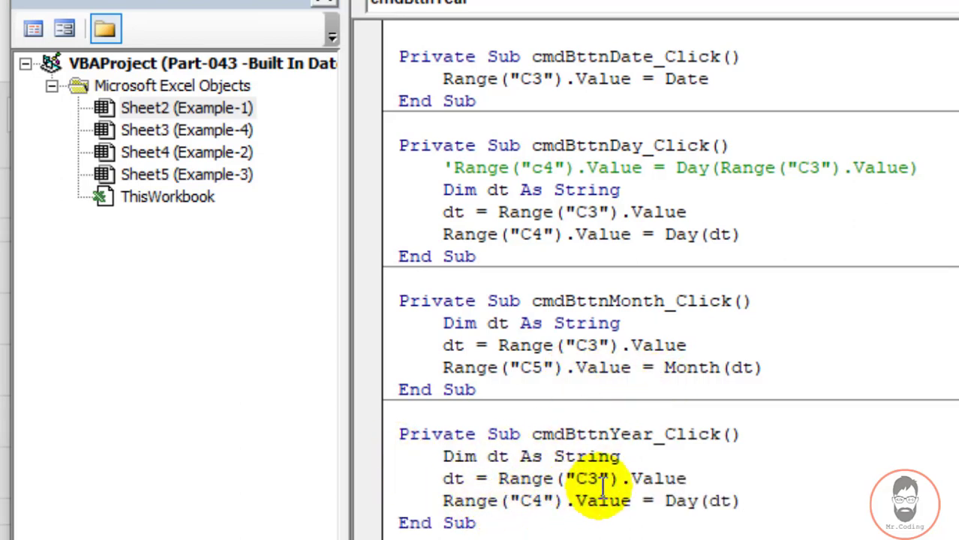
# Step: Change Day(dt) to Year(dt) in the Year procedure and check the empty Year cell C6
pyautogui.moveTo(667, 501); pyautogui.dragTo(701, 502)
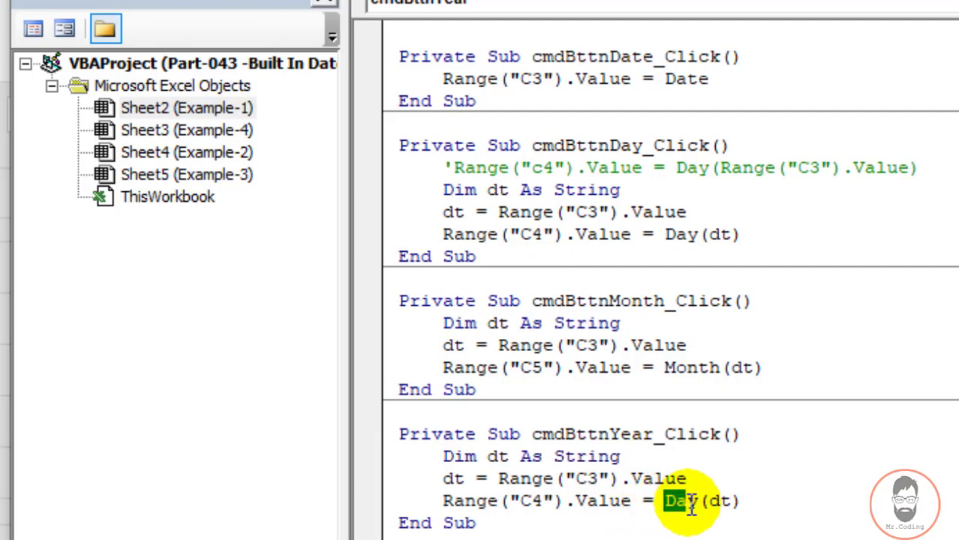
pyautogui.write('Year')
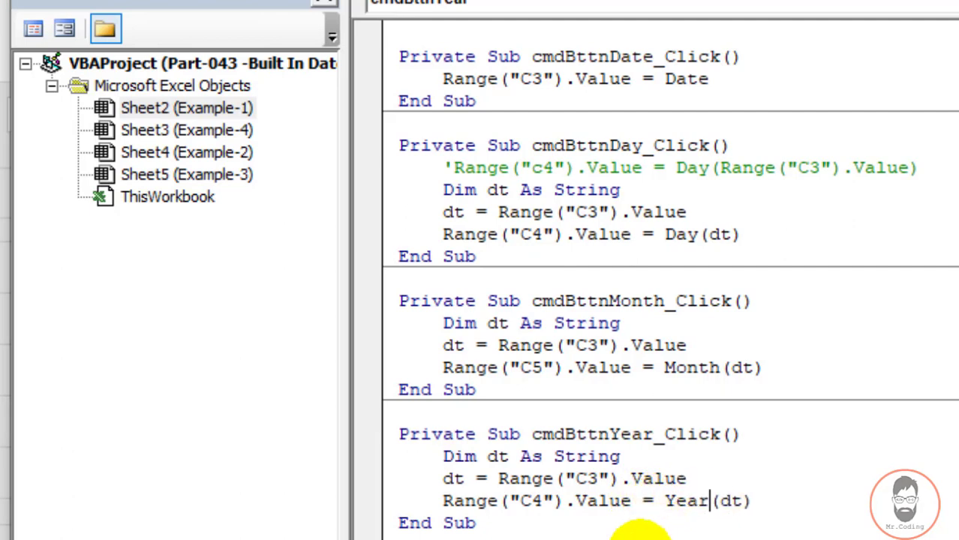
pyautogui.click(532, 477)
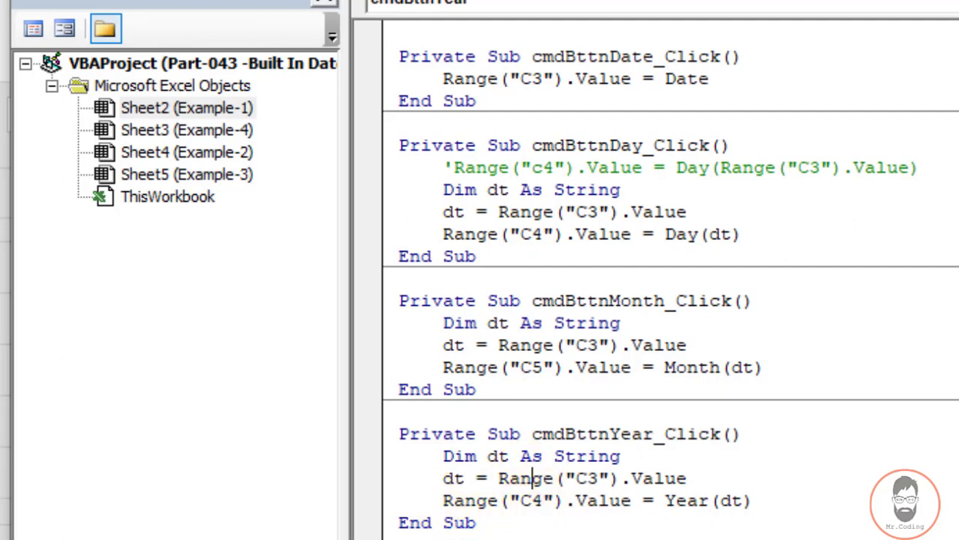
pyautogui.hotkey('alt', 'F11')
pyautogui.click(349, 422)
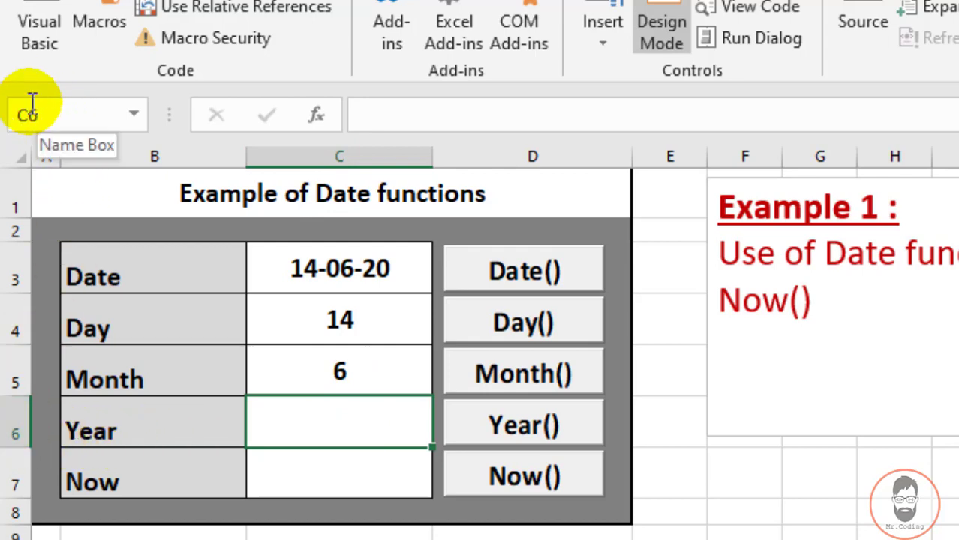
# Step: Retarget the Year line to C6 and run Year() so C6 shows 2020
pyautogui.hotkey('alt', 'F11')
pyautogui.moveTo(531, 501); pyautogui.dragTo(543, 501)
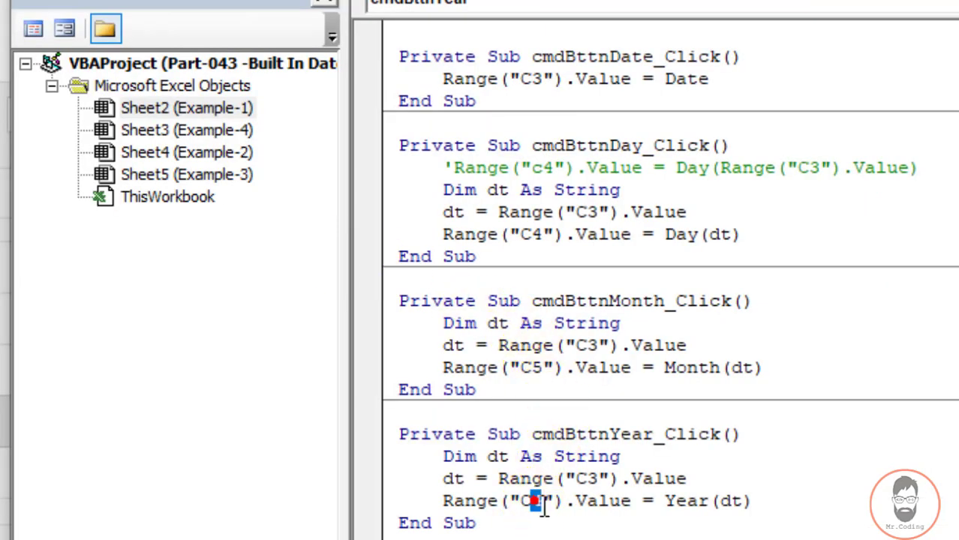
pyautogui.write('6')
pyautogui.hotkey('alt', 'F11')
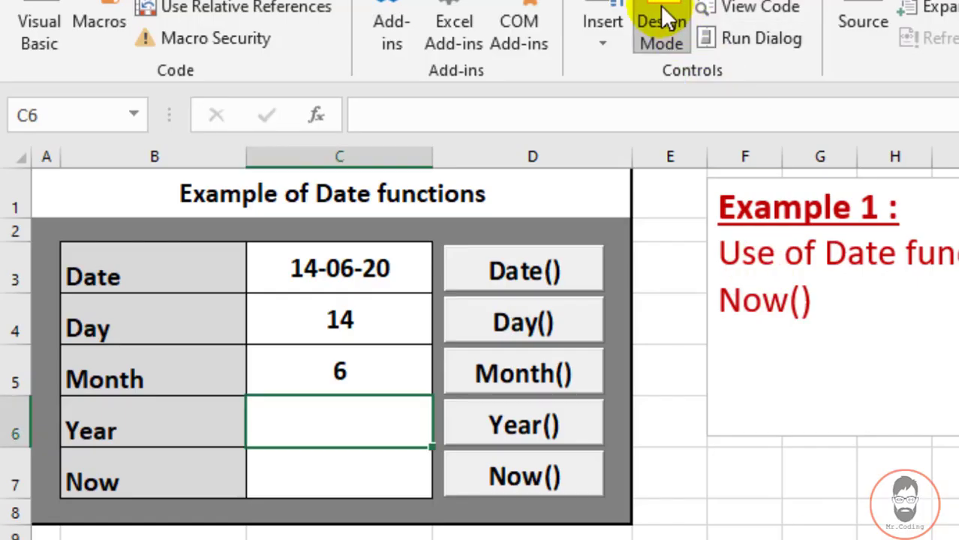
pyautogui.click(662, 27)
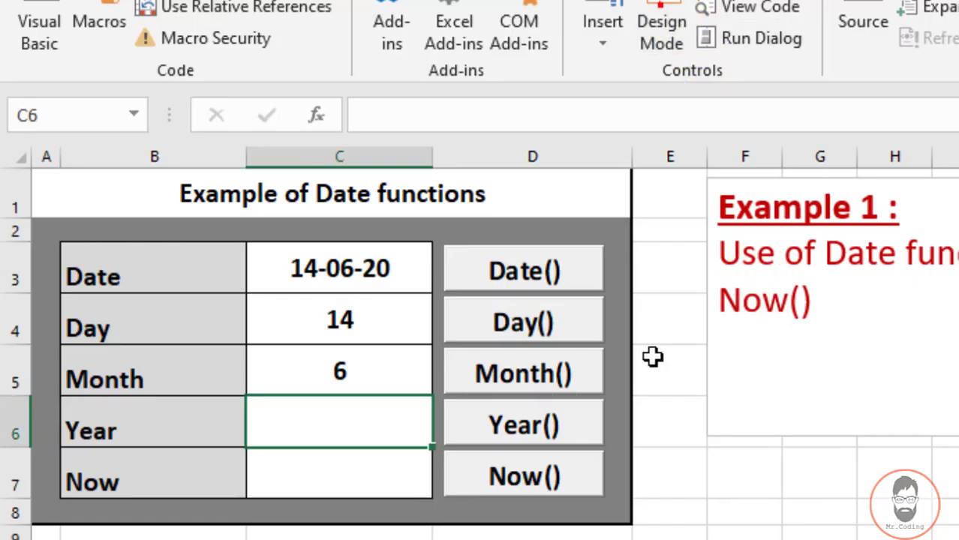
pyautogui.click(548, 423)
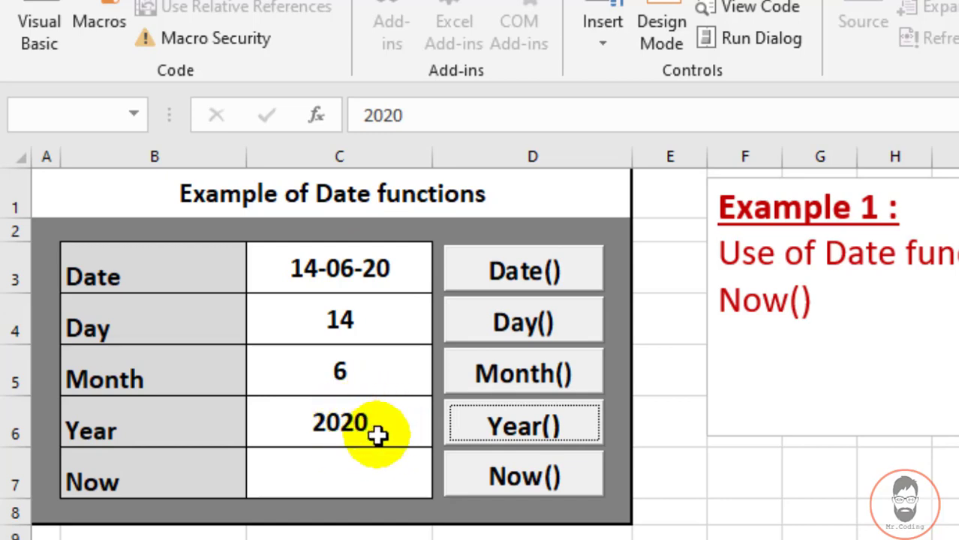
pyautogui.hotkey('alt', 'F11')
pyautogui.hotkey('alt', 'F11')
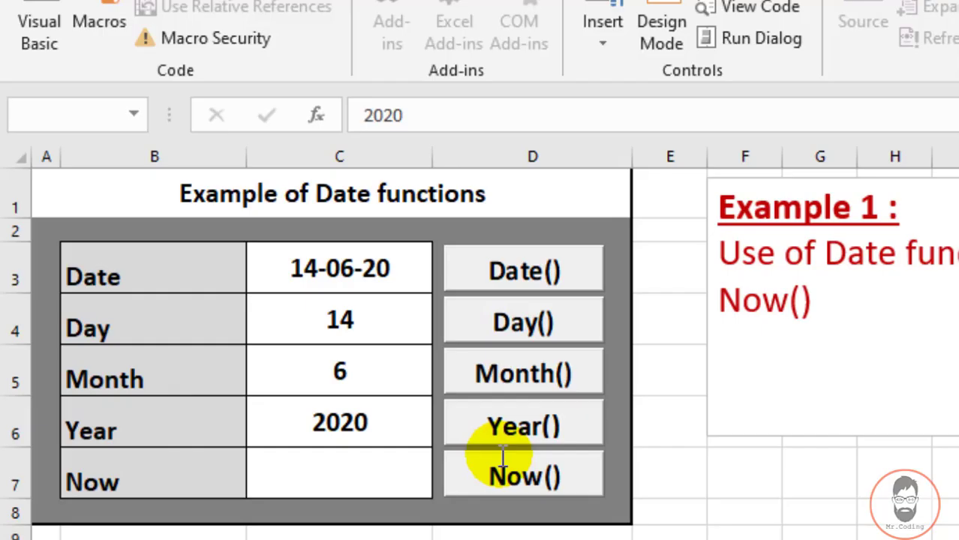
pyautogui.click(488, 435)
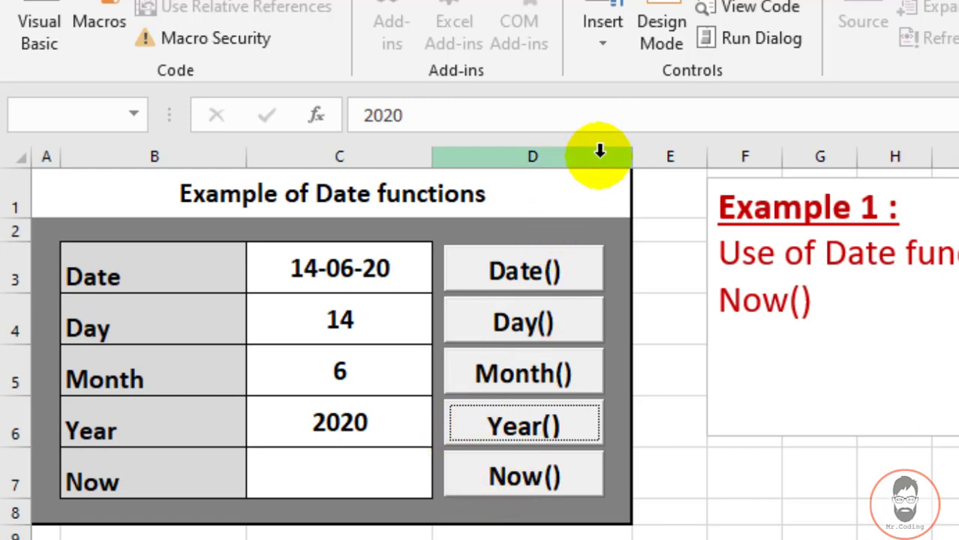
# Step: Create an empty, indented cmdBttnNow_Click procedure for the Now() button
pyautogui.click(668, 23)
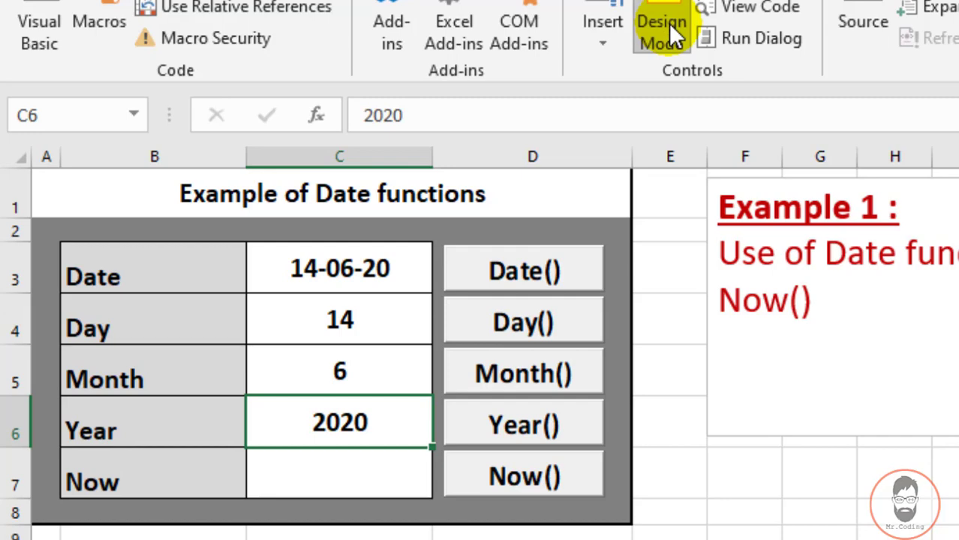
pyautogui.doubleClick(537, 477)
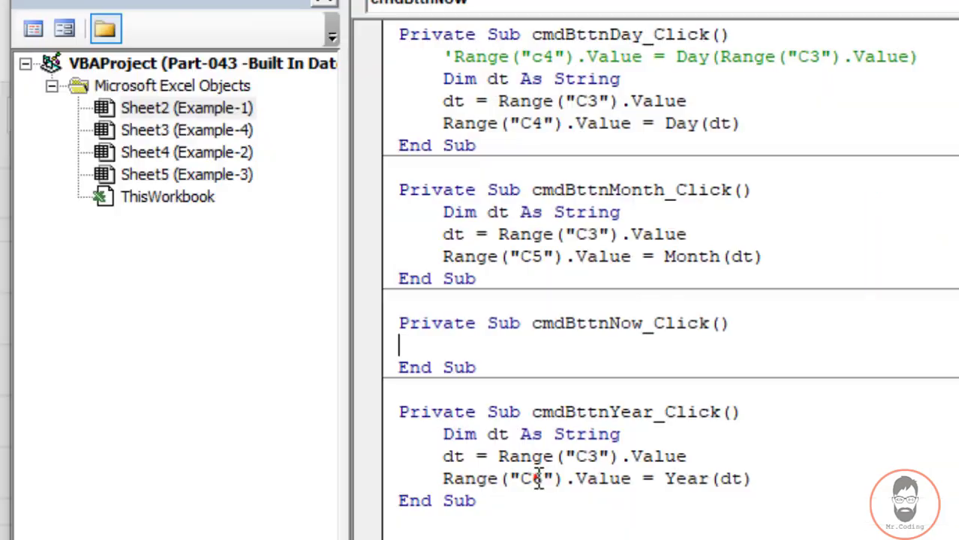
pyautogui.press('Tab')
pyautogui.hotkey('alt', 'F11')
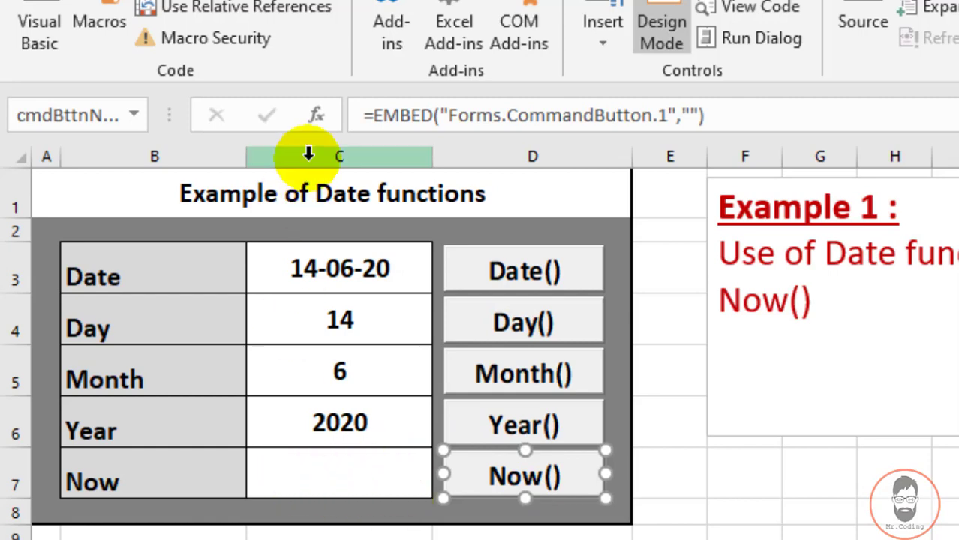
# Step: Type Range("C7").Value = Now into the Now() click procedure
pyautogui.click(362, 471)
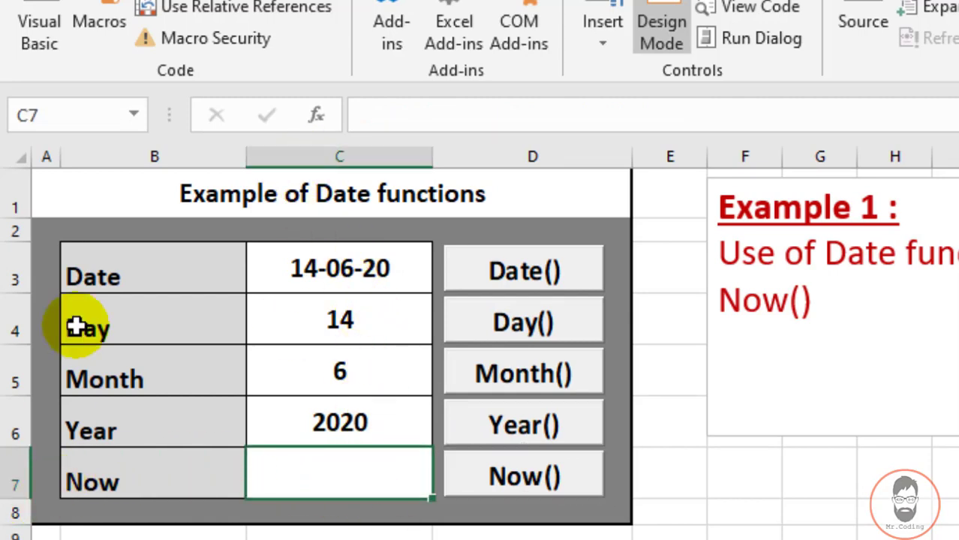
pyautogui.hotkey('alt', 'Tab')
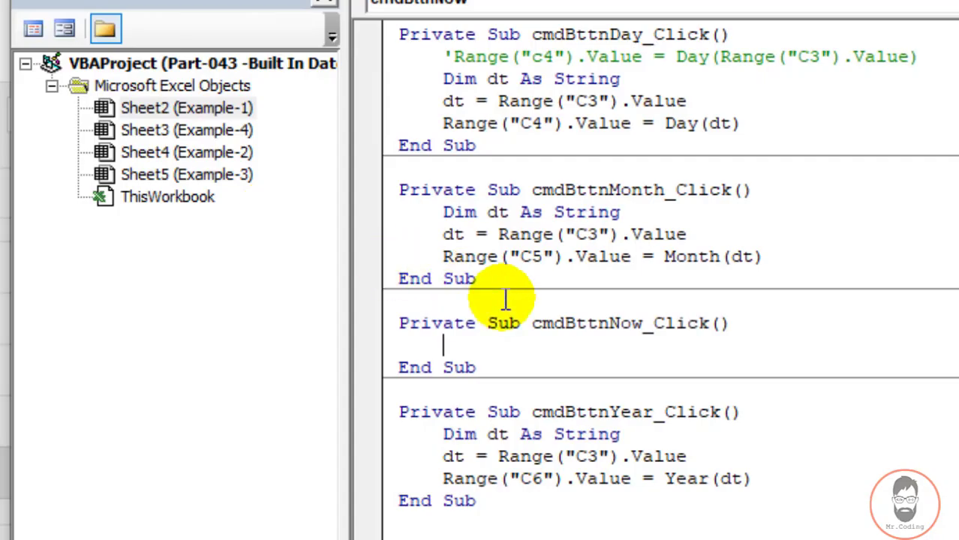
pyautogui.write('Range')
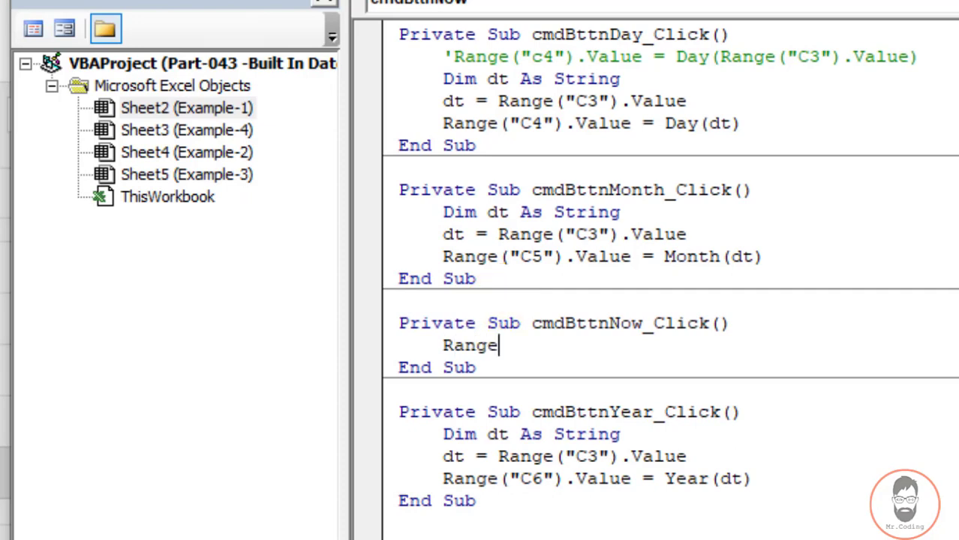
pyautogui.write('(')
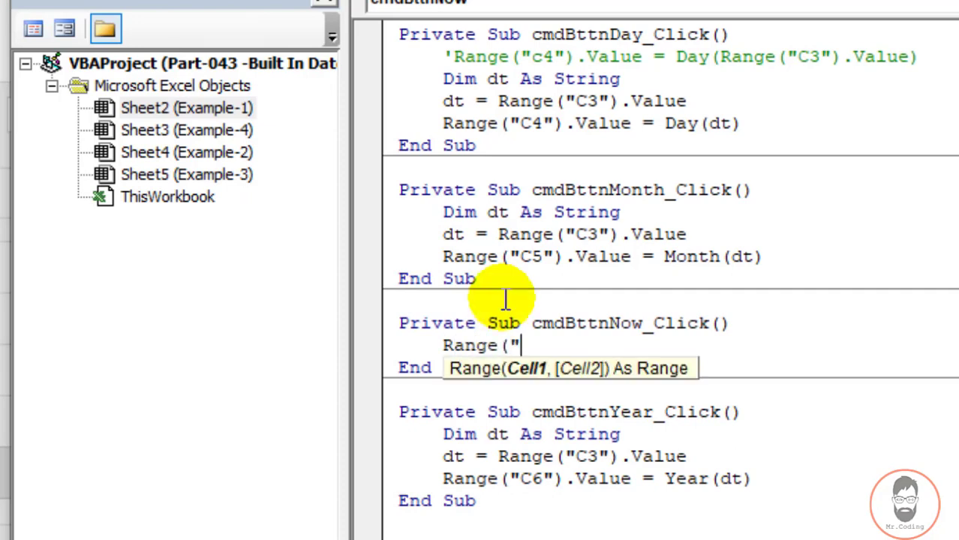
pyautogui.write('"')
pyautogui.write(')/')
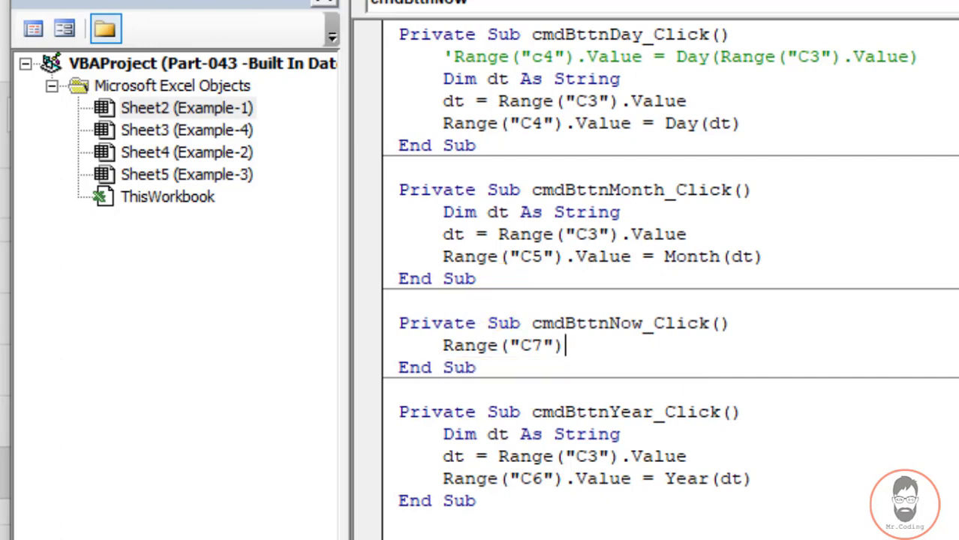
pyautogui.write('.vlue')
pyautogui.press('Down')
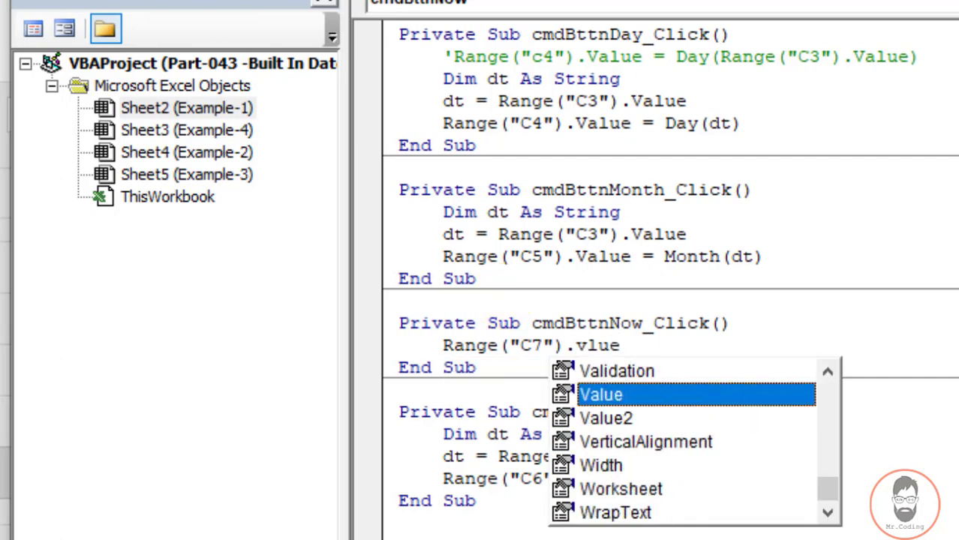
pyautogui.press('Tab')
pyautogui.write('=')
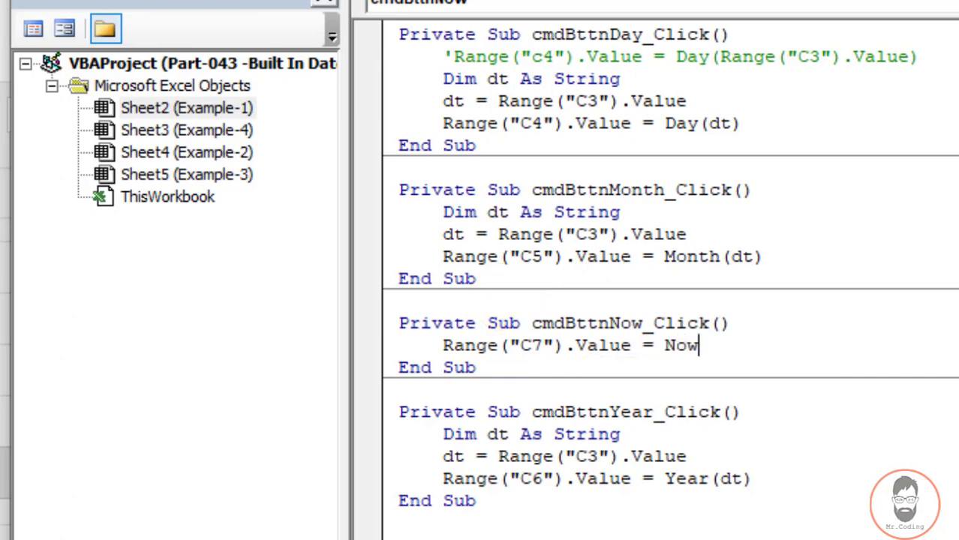
# Step: Run the Now() button so C7 shows the current date and time, 14-06-20 0:13
pyautogui.click(754, 216)
pyautogui.hotkey('alt', 'F11')
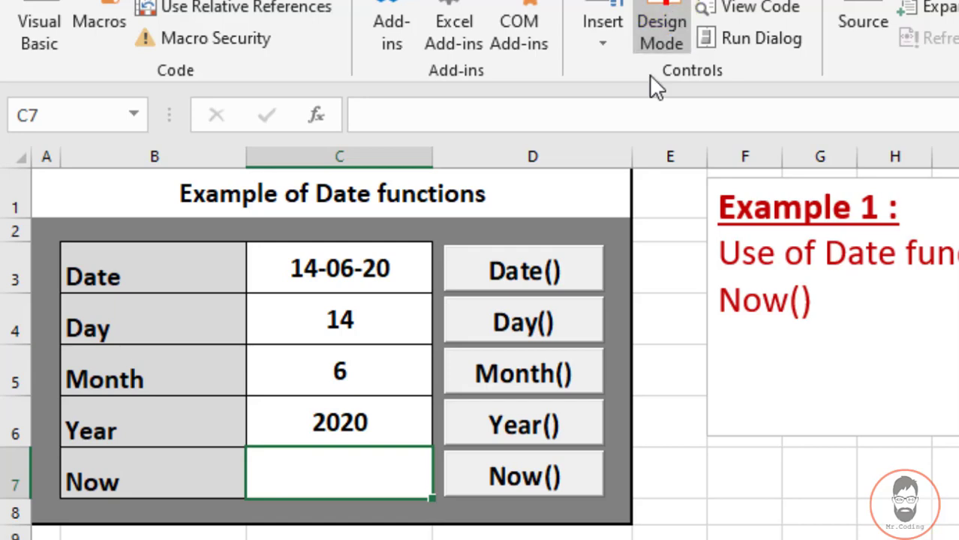
pyautogui.click(559, 478)
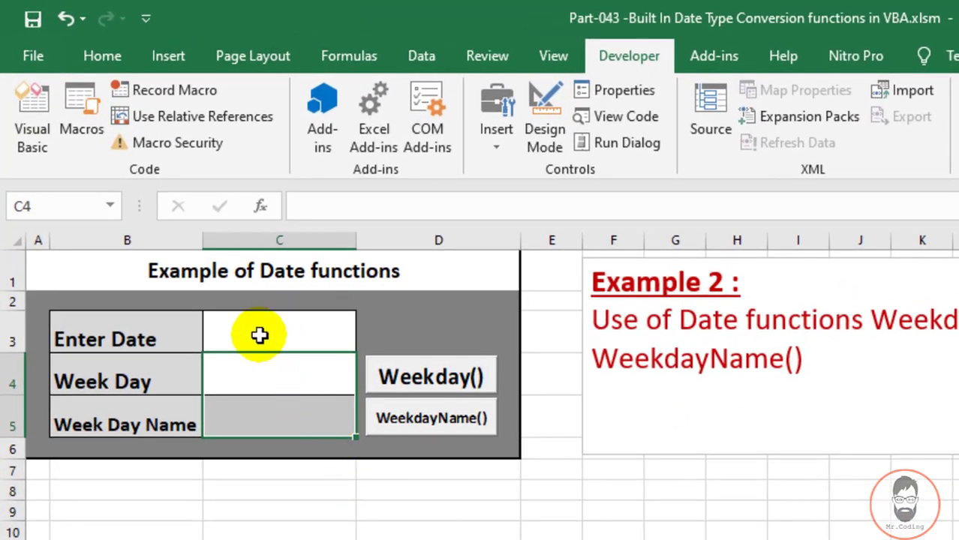
# Step: Enter 14-06-2020 in C3 and run Weekday() so C4 shows 1
pyautogui.click(280, 324)
pyautogui.click(280, 323)
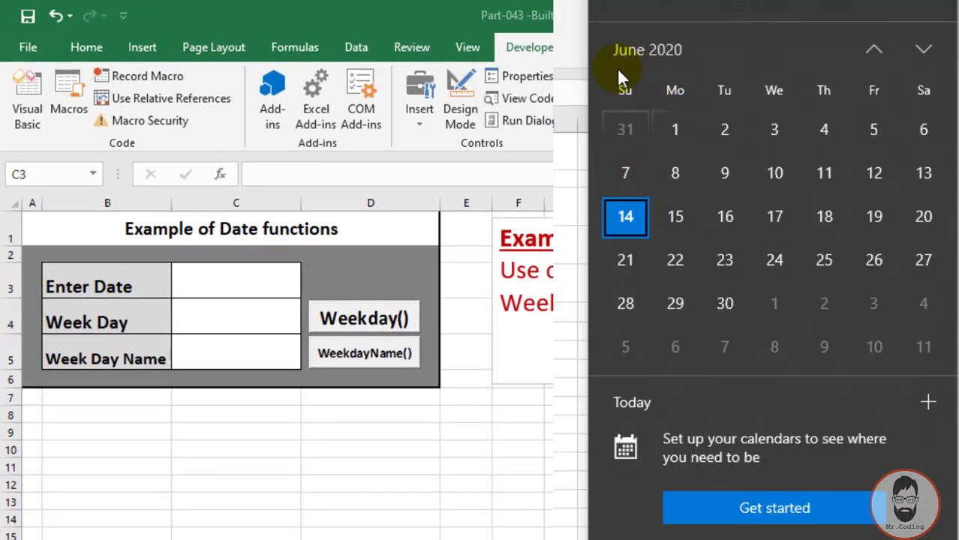
pyautogui.click(210, 279)
pyautogui.click(210, 279)
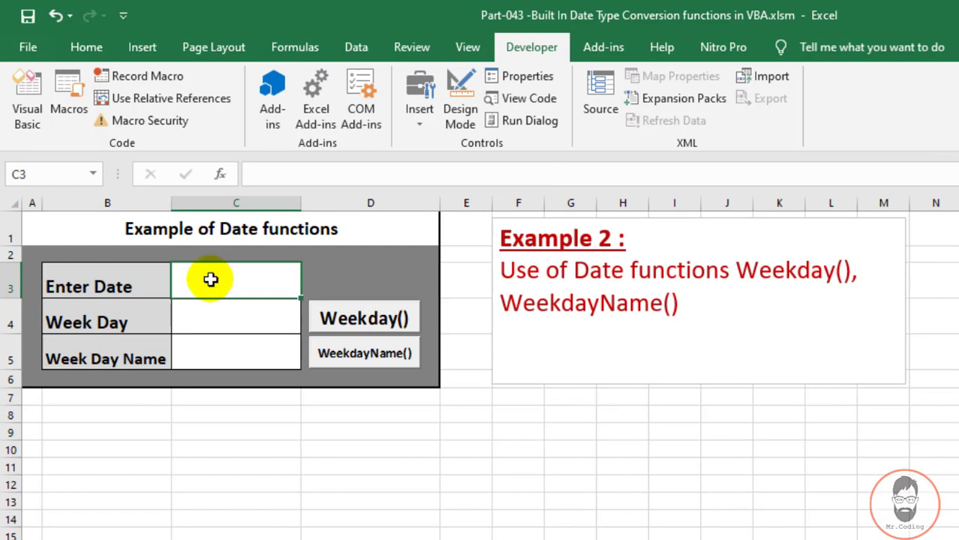
pyautogui.write('14')
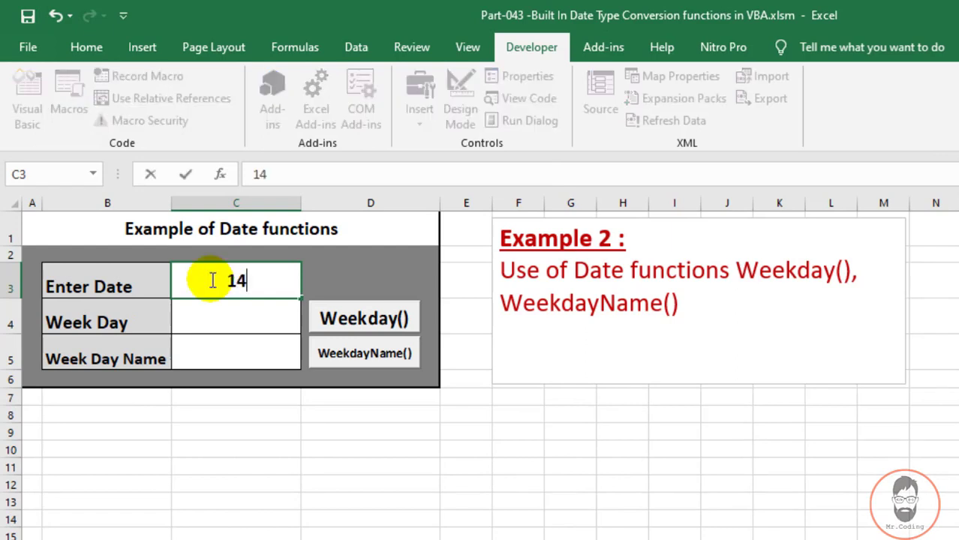
pyautogui.write('-06-')
pyautogui.write('2020')
pyautogui.press('Return')
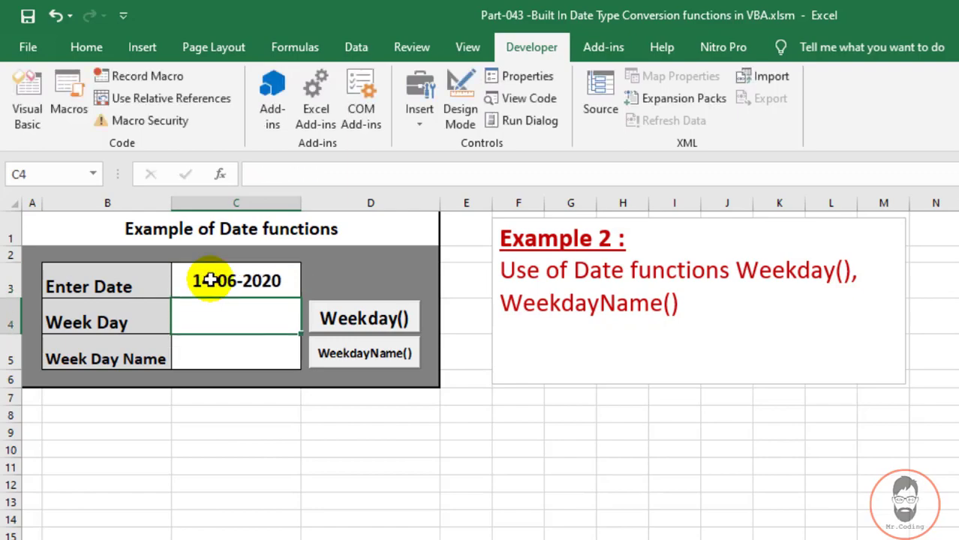
pyautogui.click(405, 319)
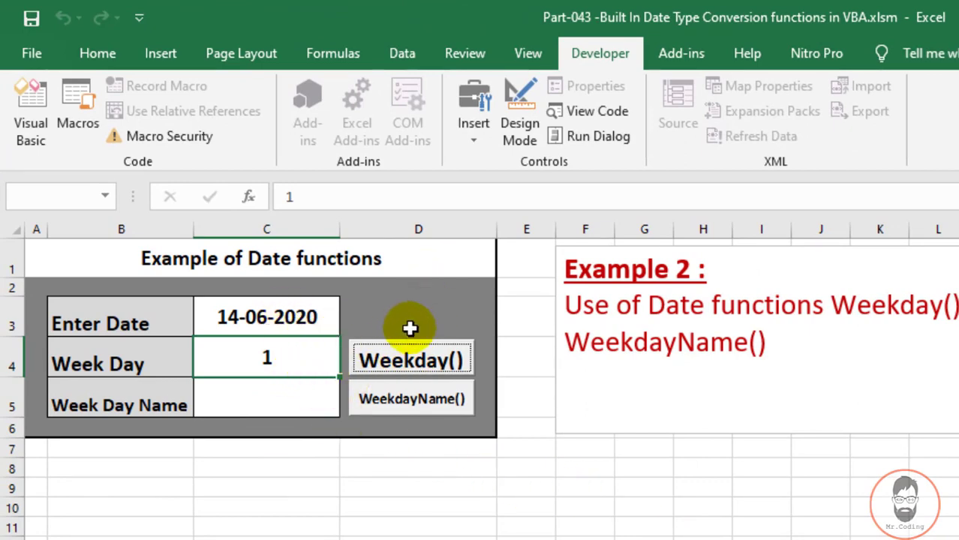
# Step: Open the Weekday() click procedure and declare Dim dt As Date
pyautogui.click(520, 122)
pyautogui.moveTo(268, 317); pyautogui.dragTo(264, 366)
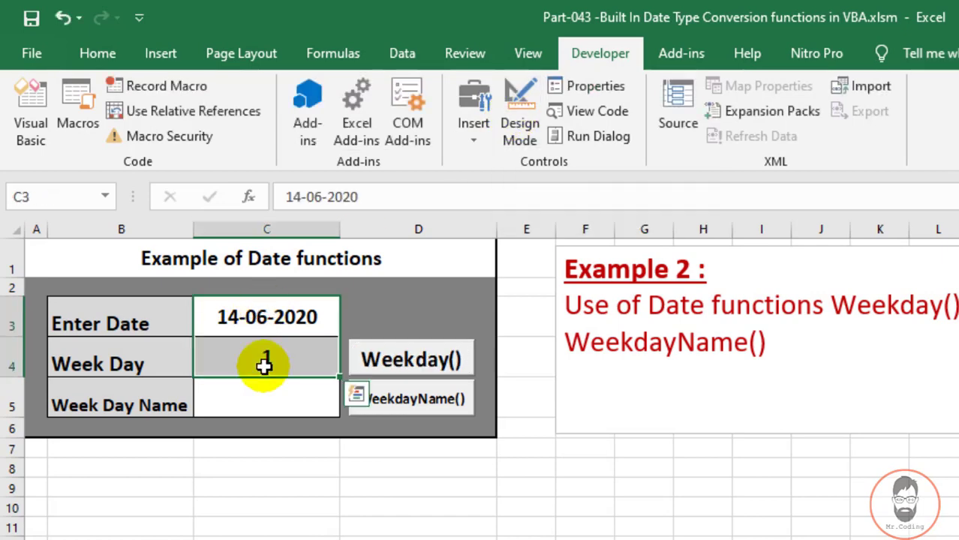
pyautogui.click(523, 90)
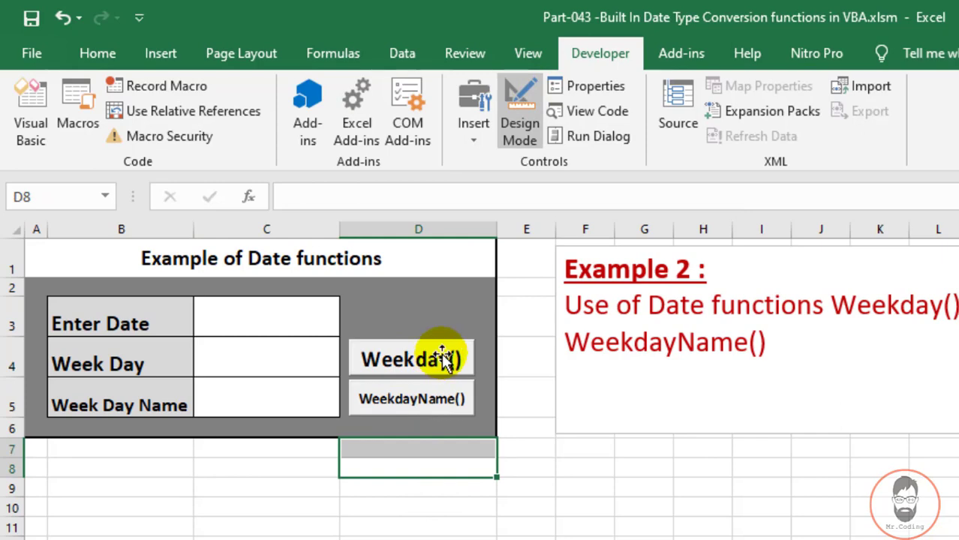
pyautogui.doubleClick(444, 357)
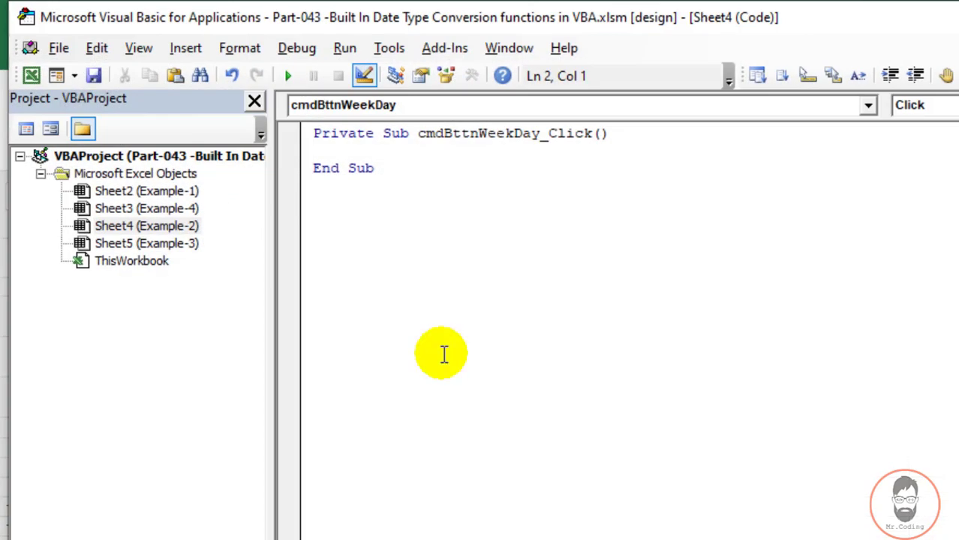
pyautogui.press('Tab')
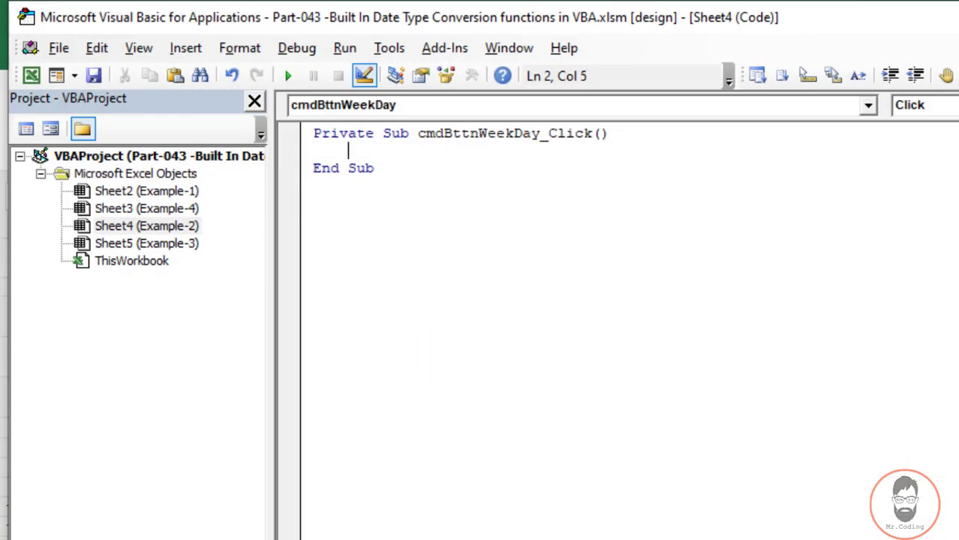
pyautogui.write('Dim dt As Date')
pyautogui.click(375, 168)
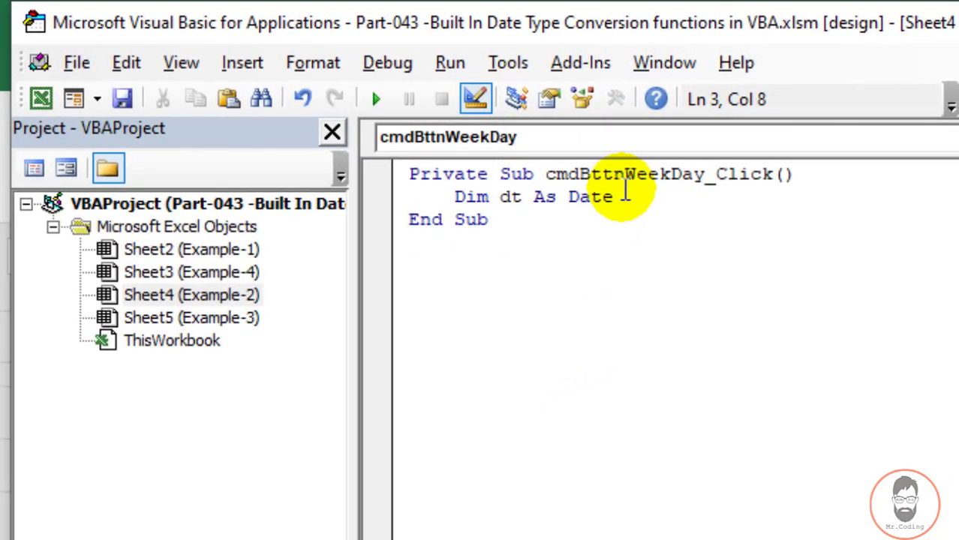
pyautogui.click(626, 196)
pyautogui.press('Return')
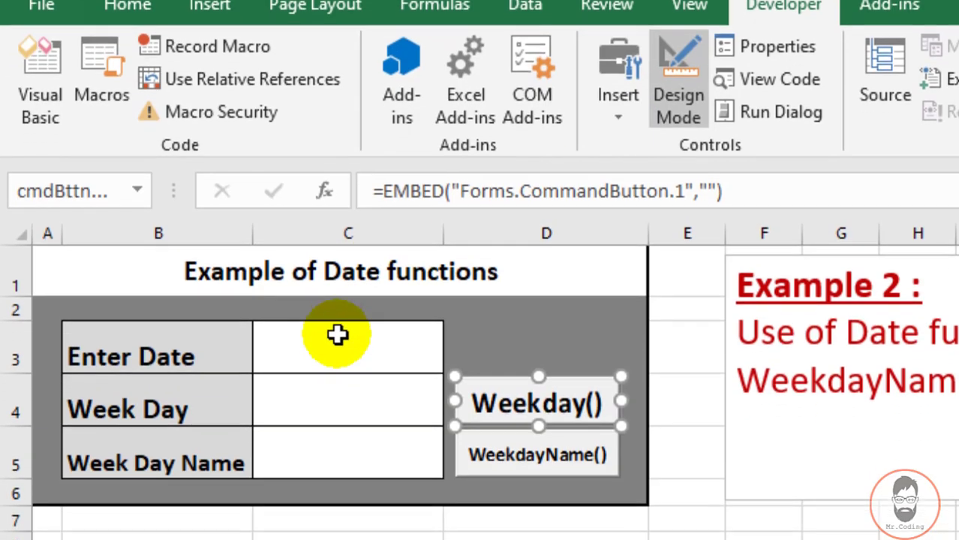
# Step: Start the dt assignment line below the declaration, typing dt= rangr()
pyautogui.click(360, 406)
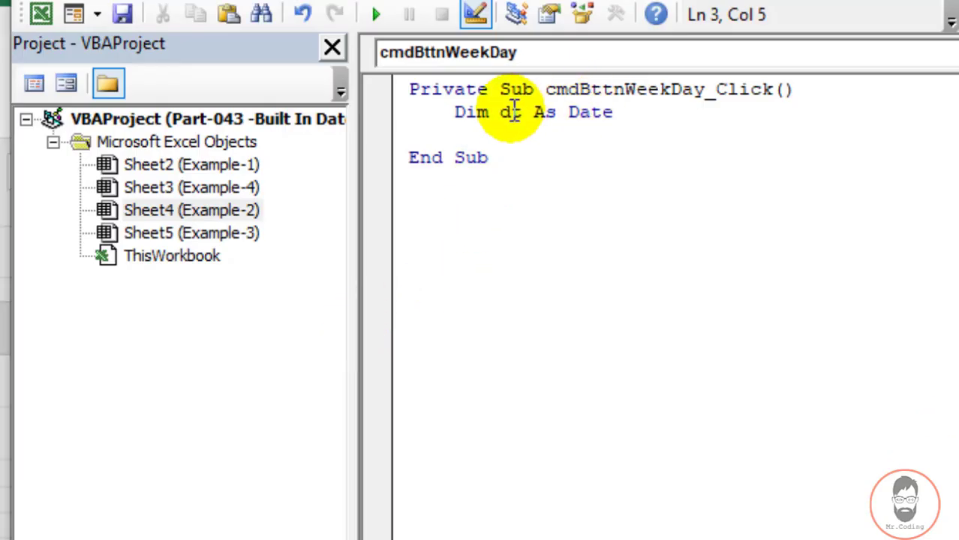
pyautogui.doubleClick(512, 111)
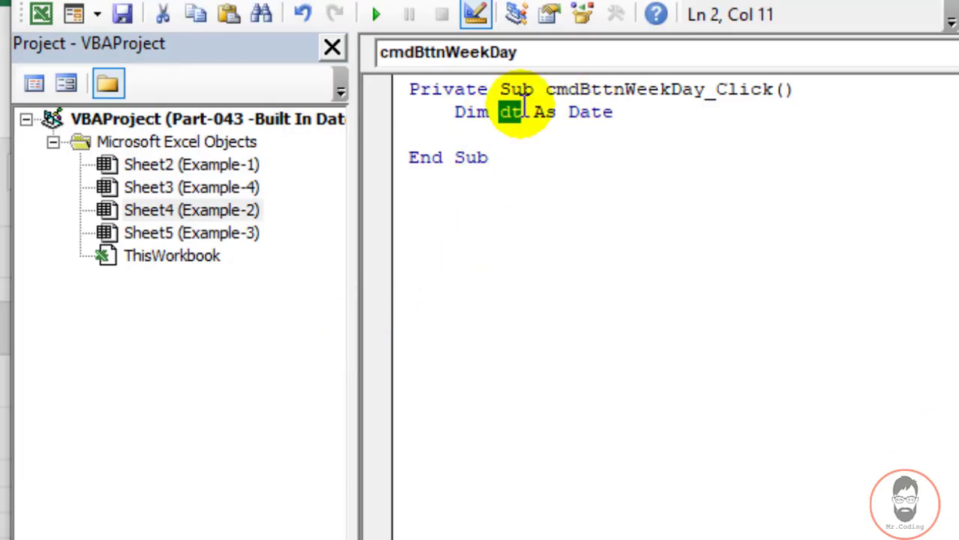
pyautogui.click(591, 113)
pyautogui.click(610, 117)
pyautogui.click(610, 124)
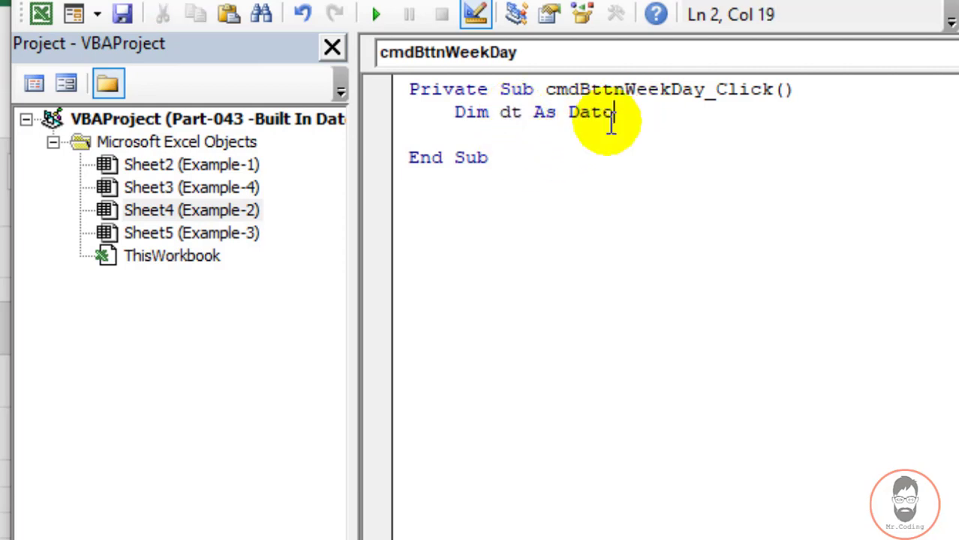
pyautogui.press('Return')
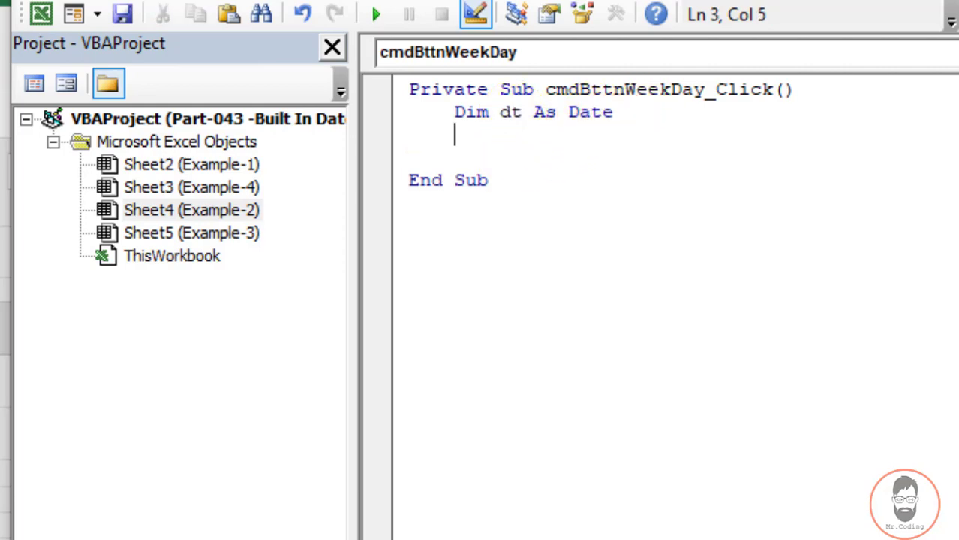
pyautogui.write('dt= ')
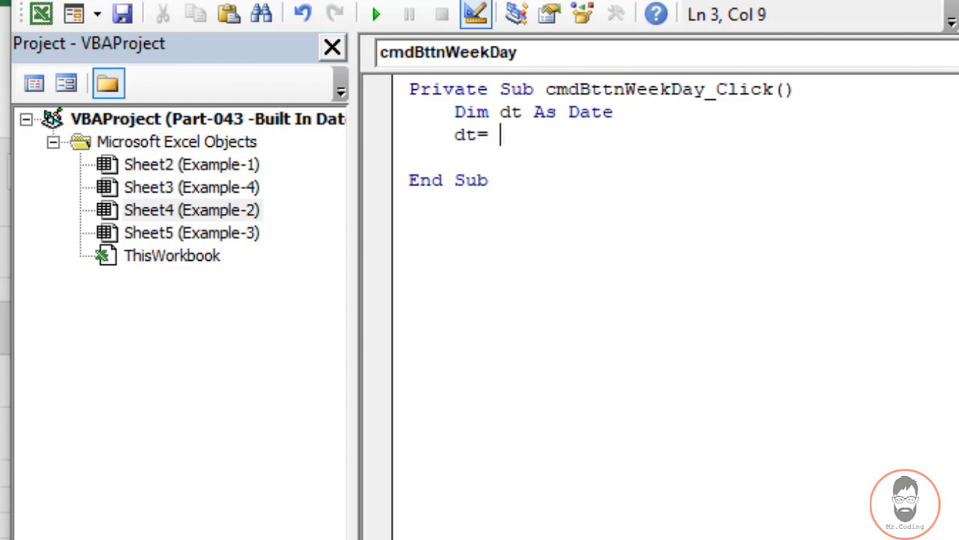
pyautogui.write('rangr')
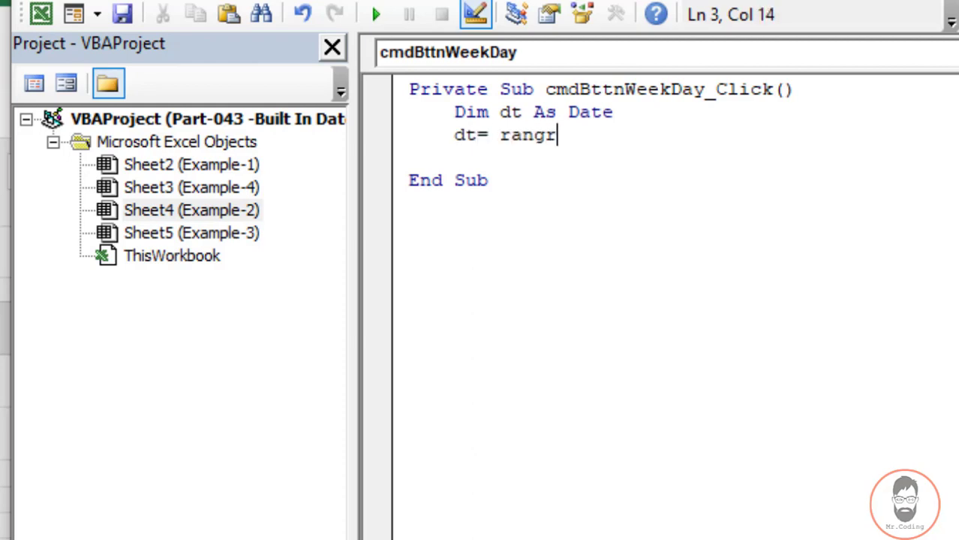
pyautogui.write('()')
pyautogui.press('Left')
pyautogui.hotkey('alt', 'F11')
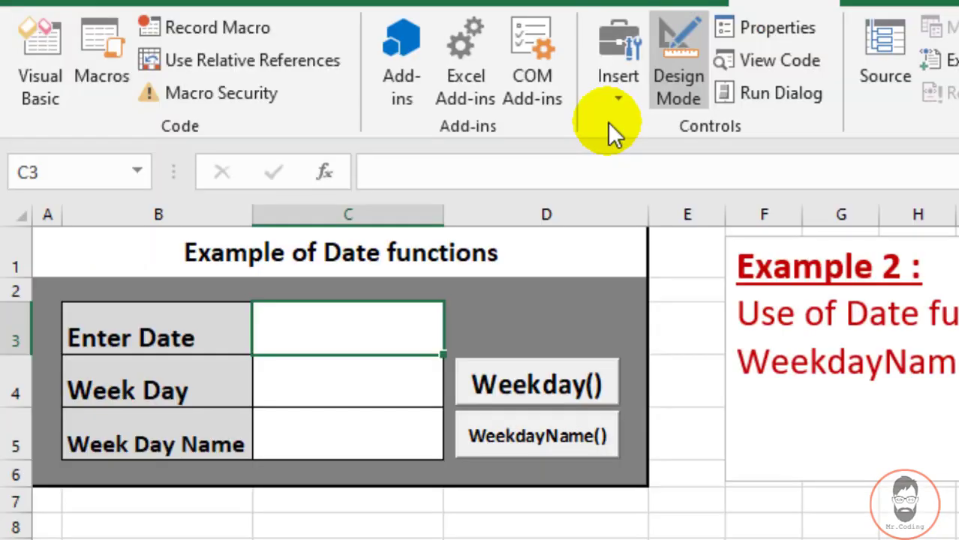
pyautogui.hotkey('alt', 'F11')
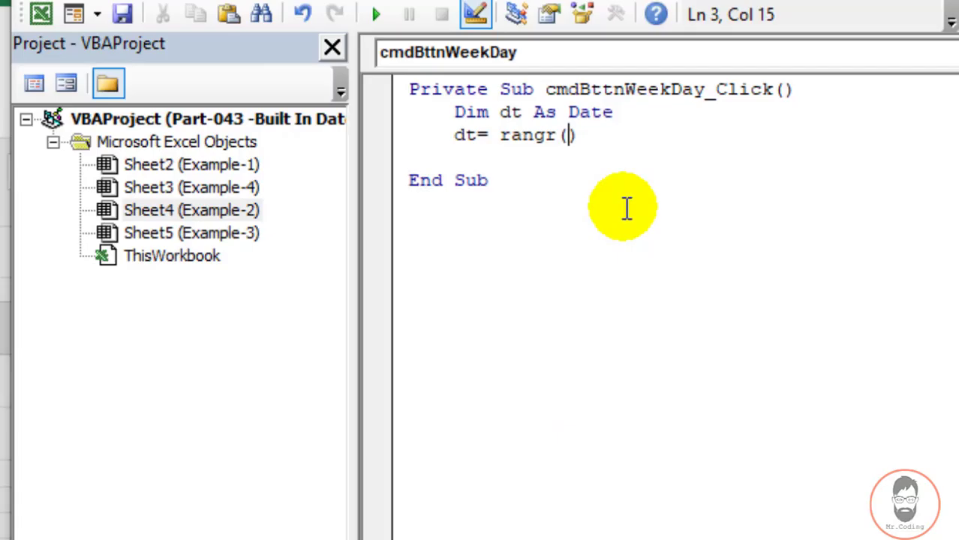
# Step: Fix the typo and complete the line as dt = Range("C3").Value
pyautogui.moveTo(547, 142); pyautogui.dragTo(557, 144)
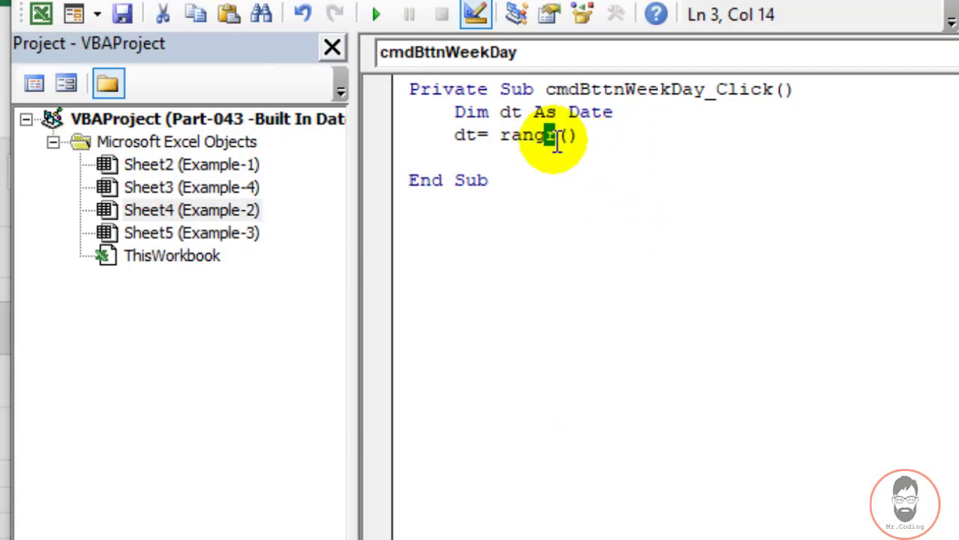
pyautogui.write('e')
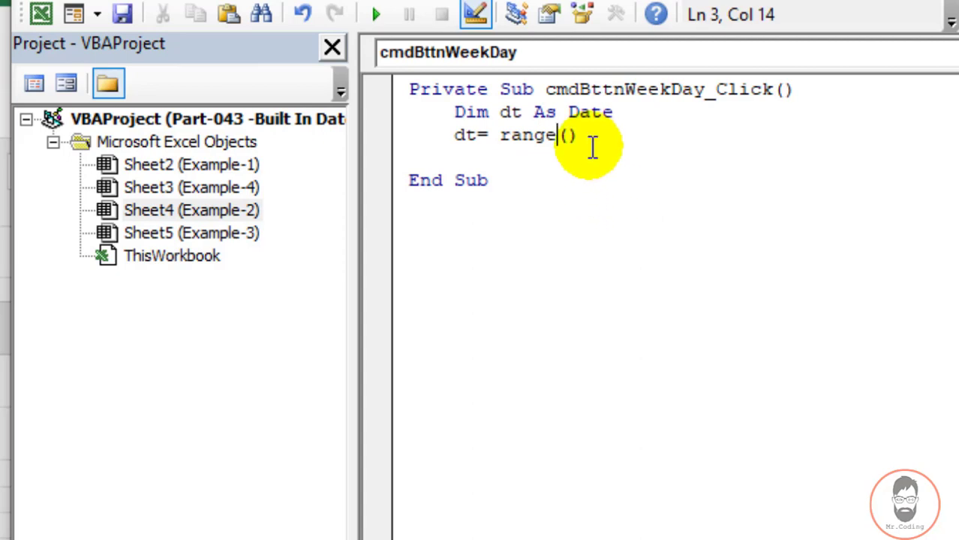
pyautogui.click(570, 140)
pyautogui.write('""')
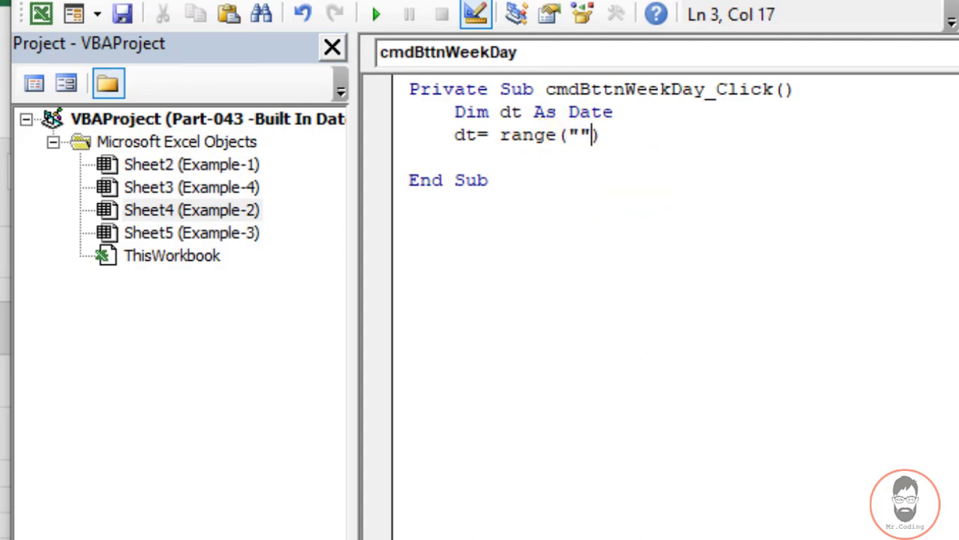
pyautogui.press('Left')
pyautogui.write('C3')
pyautogui.click(626, 136)
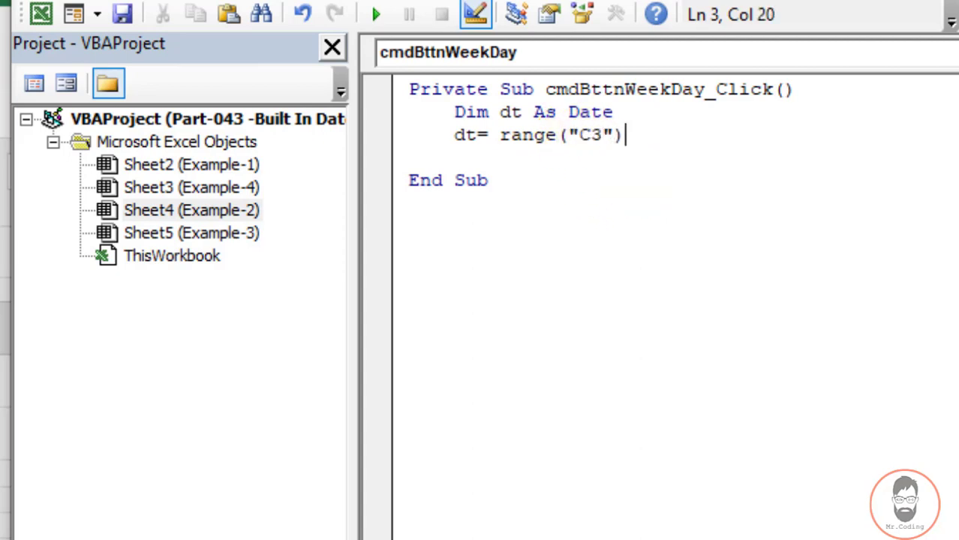
pyautogui.write('.v')
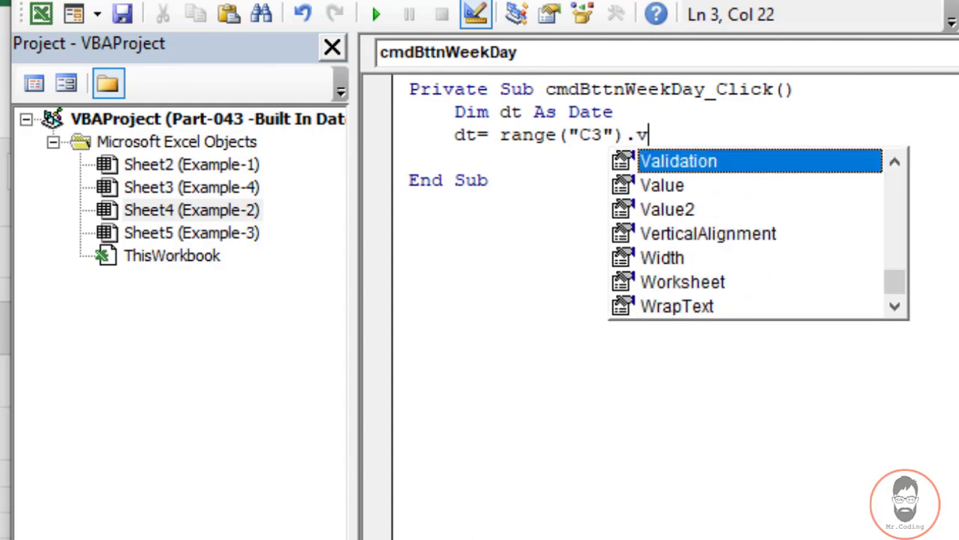
pyautogui.write('alu')
pyautogui.press('Tab')
pyautogui.press('Return')
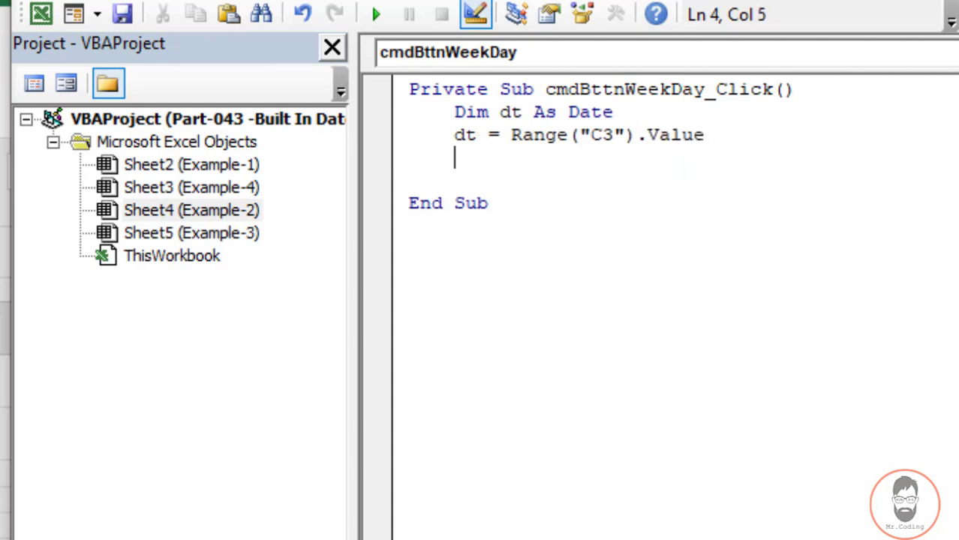
# Step: Confirm on the worksheet that C4 is the Week Day output cell
pyautogui.hotkey('alt', 'F11')
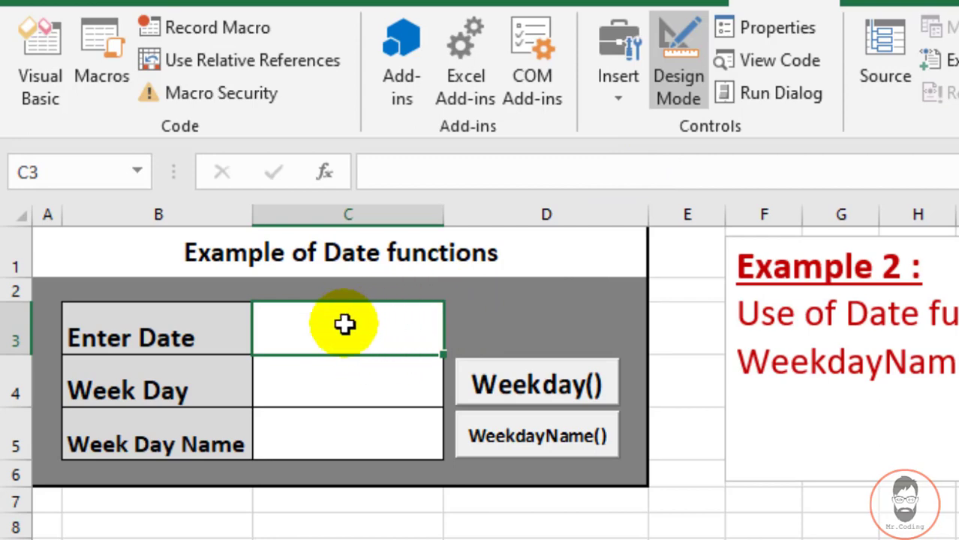
pyautogui.doubleClick(508, 379)
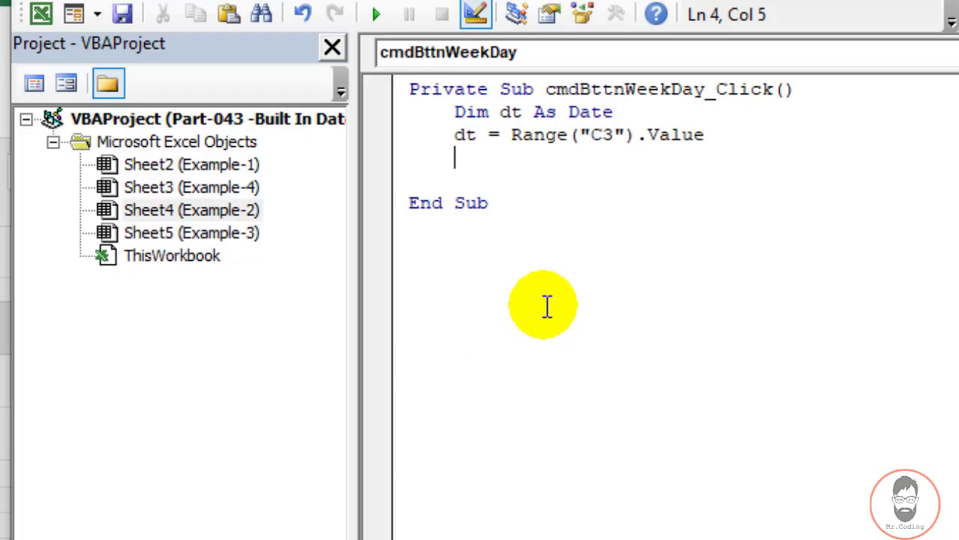
pyautogui.hotkey('alt', 'F11')
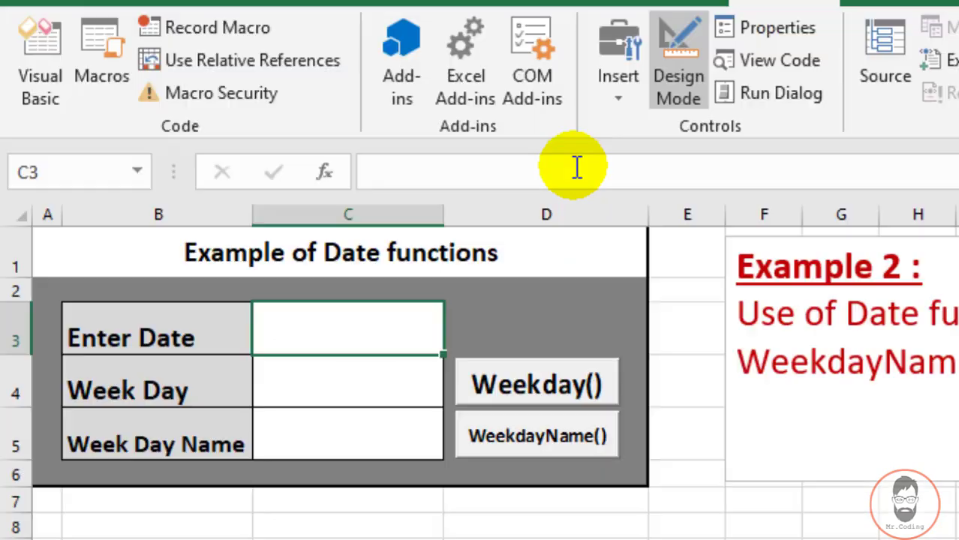
pyautogui.click(339, 377)
pyautogui.hotkey('alt', 'F11')
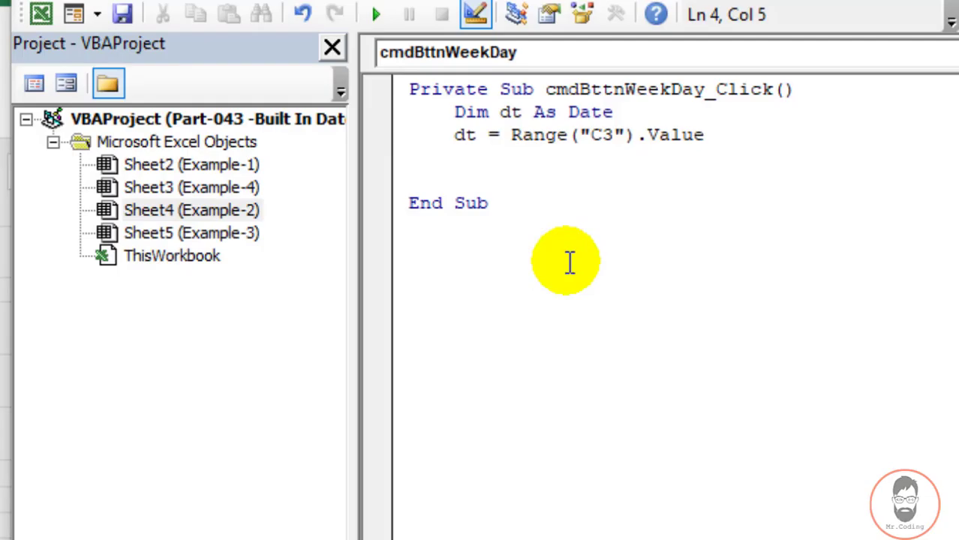
# Step: Type Range("c4").Value = as the weekday output line, correcting typos and the property choice
pyautogui.write('ra')
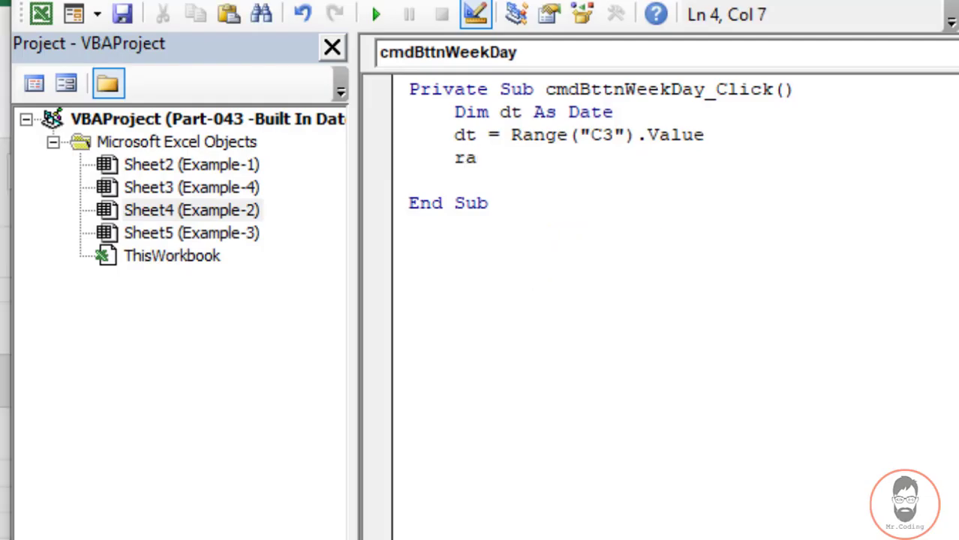
pyautogui.write('ngwe')
pyautogui.press('BackSpace')
pyautogui.press('BackSpace')
pyautogui.write('e')
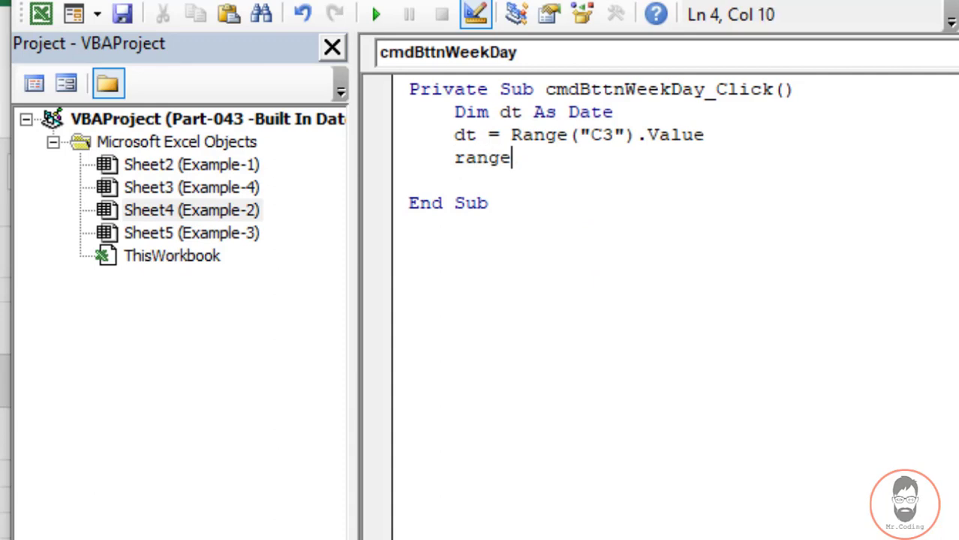
pyautogui.write('(')
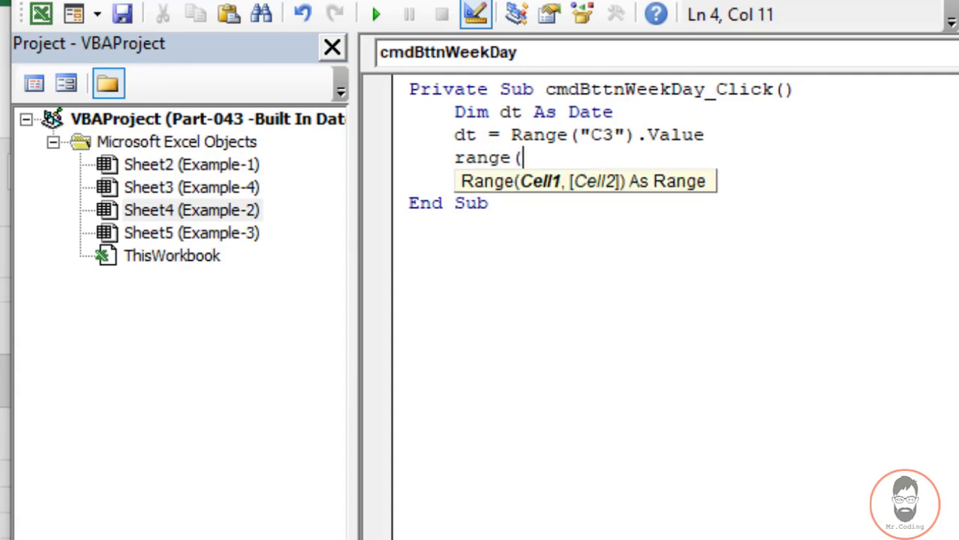
pyautogui.write('"c"')
pyautogui.press('Left')
pyautogui.write('c')
pyautogui.write('4')
pyautogui.press('Right')
pyautogui.write(').')
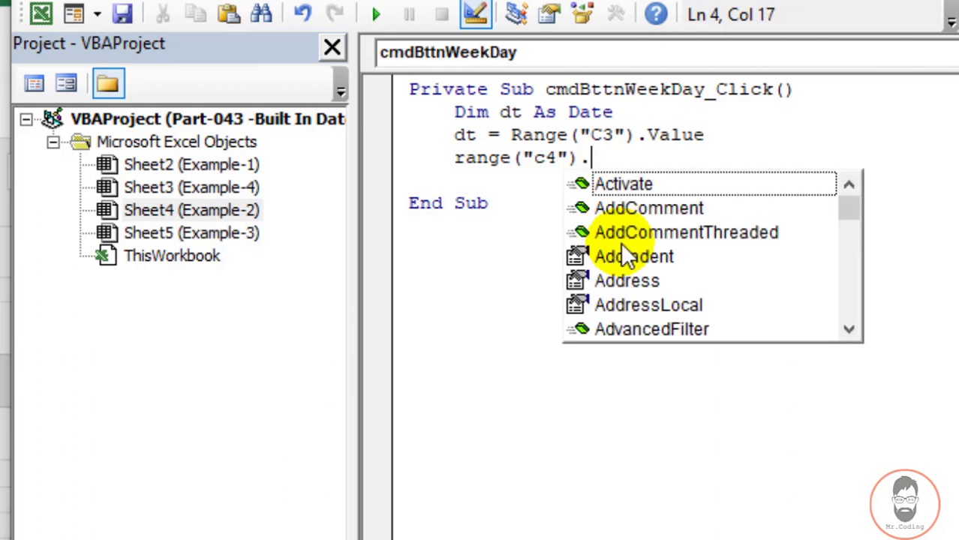
pyautogui.write('vlu')
pyautogui.doubleClick(633, 184)
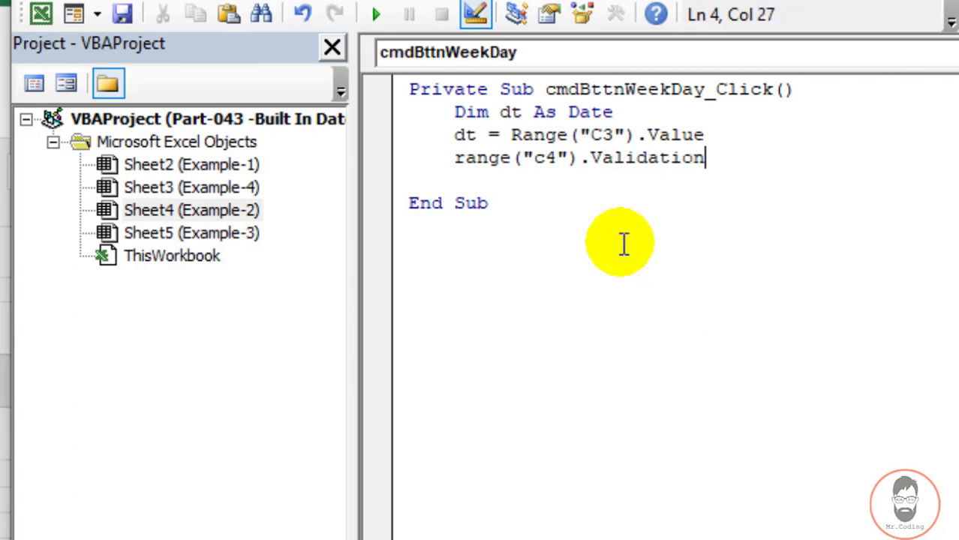
pyautogui.press('BackSpace')
pyautogui.press('BackSpace')
pyautogui.press('BackSpace')
pyautogui.press('BackSpace')
pyautogui.press('BackSpace')
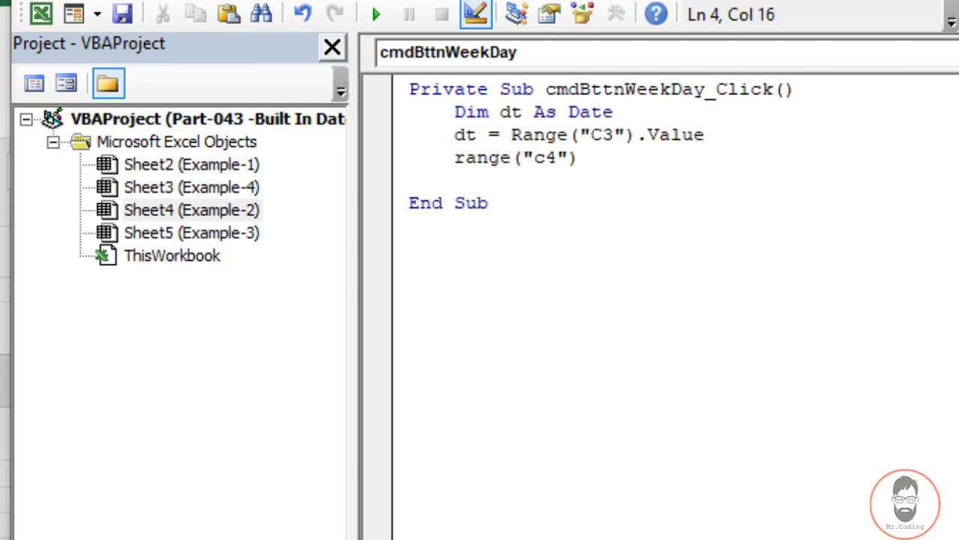
pyautogui.write('.vlau')
pyautogui.doubleClick(617, 208)
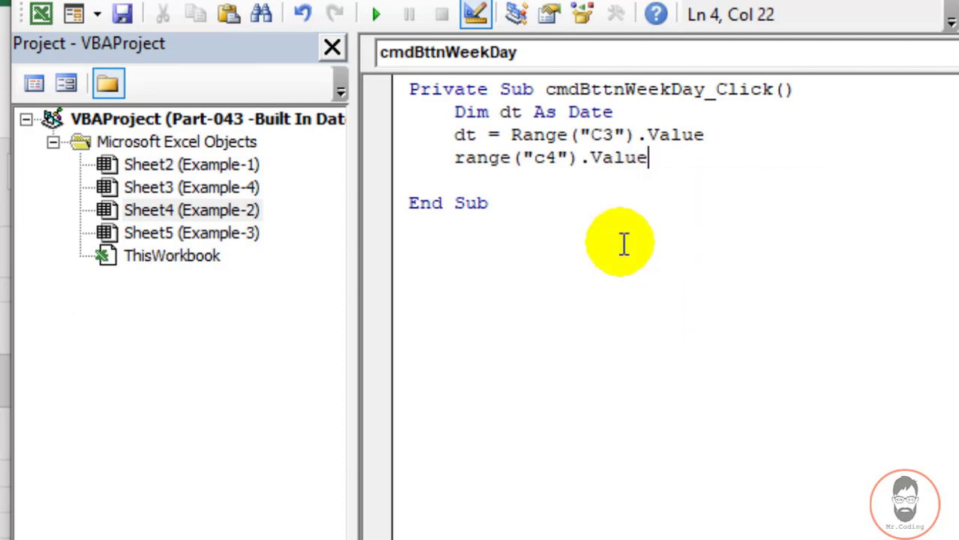
pyautogui.write(' =')
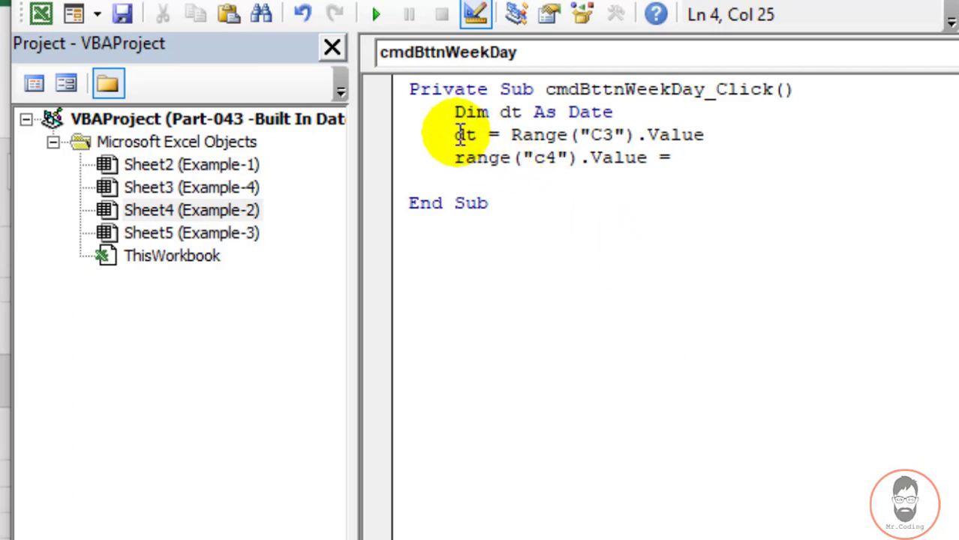
# Step: Finish the output line with Weekday(dt) and return to the worksheet
pyautogui.hotkey('alt', 'F11')
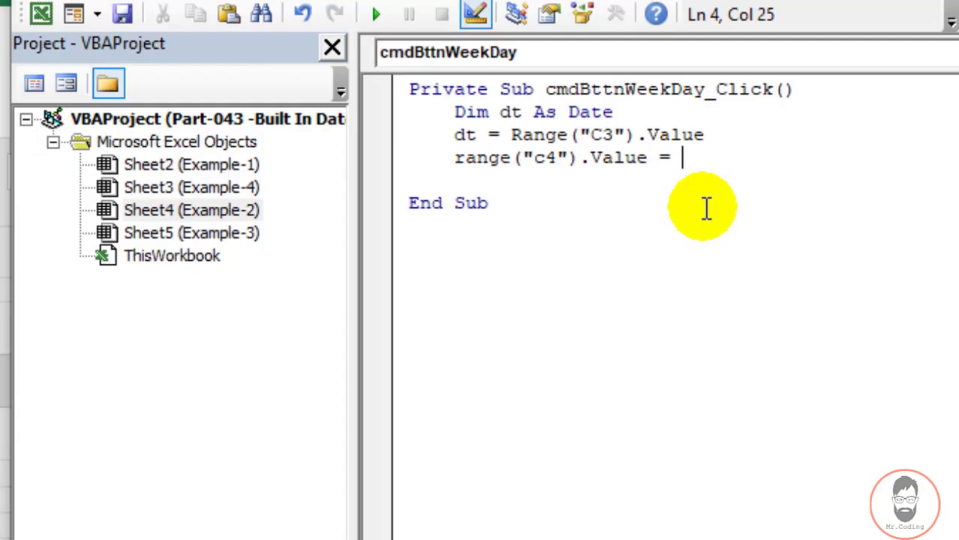
pyautogui.write('wee')
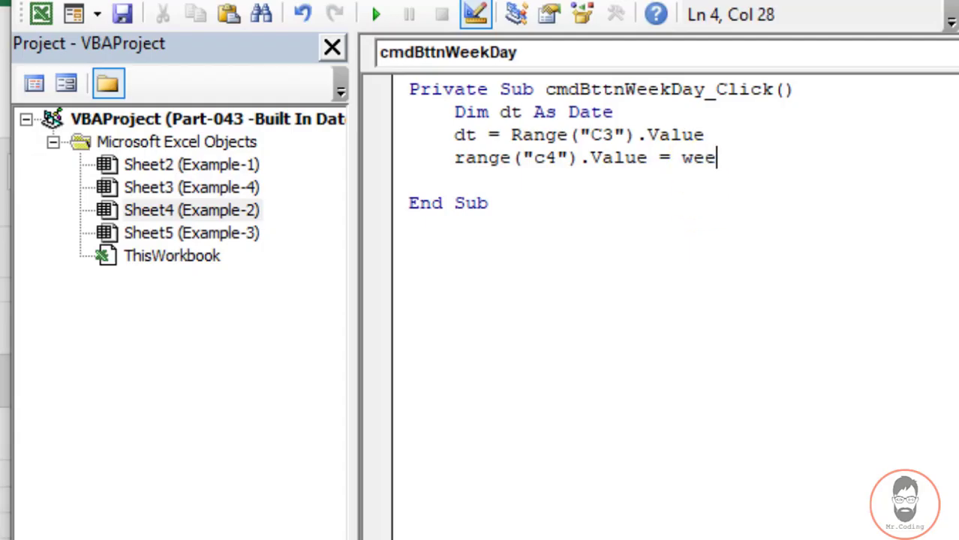
pyautogui.write('kd')
pyautogui.hotkey('ctrl', 'space')
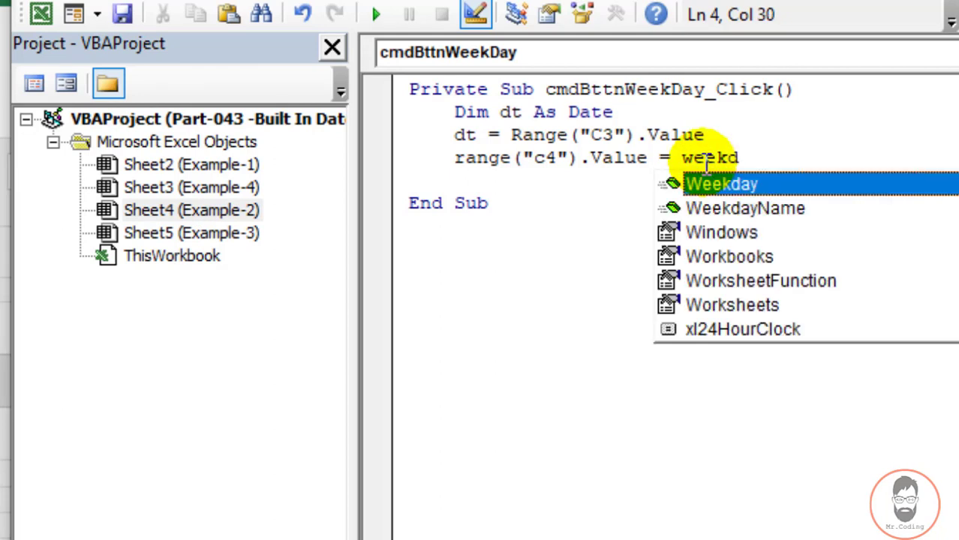
pyautogui.press('Tab')
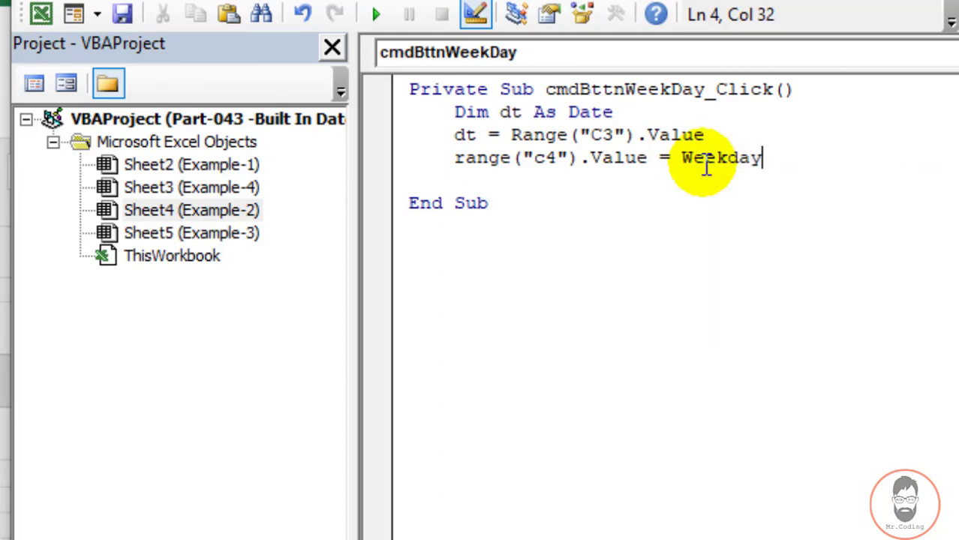
pyautogui.write('(dt')
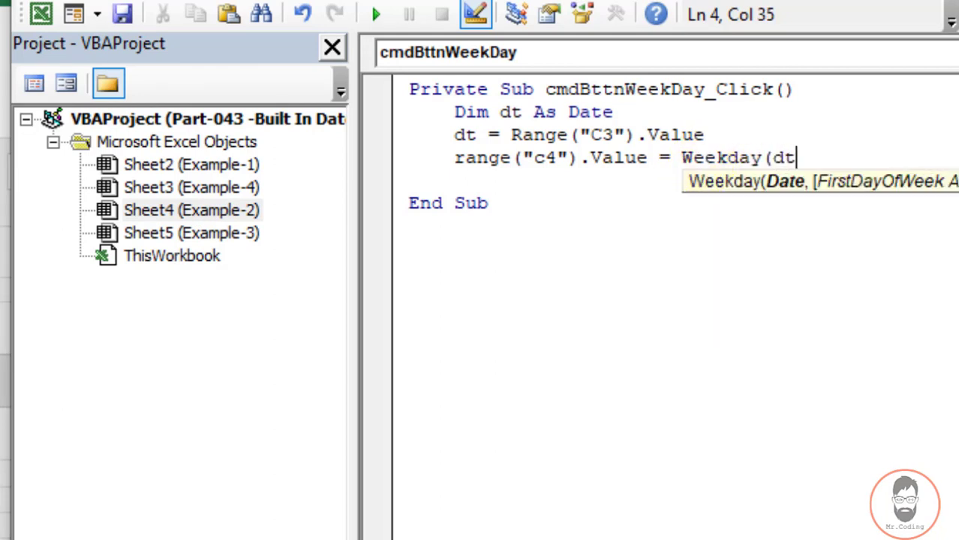
pyautogui.write(')')
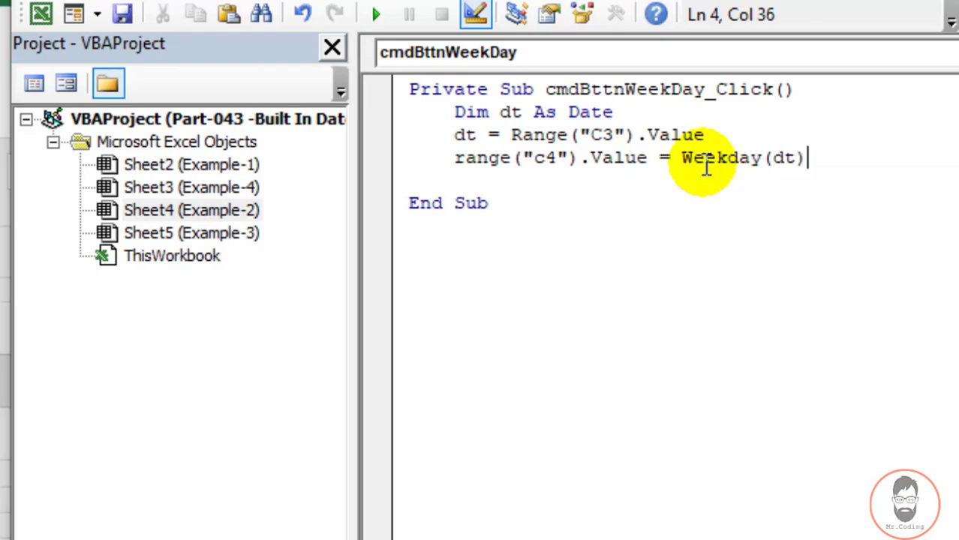
pyautogui.hotkey('alt', 'F11')
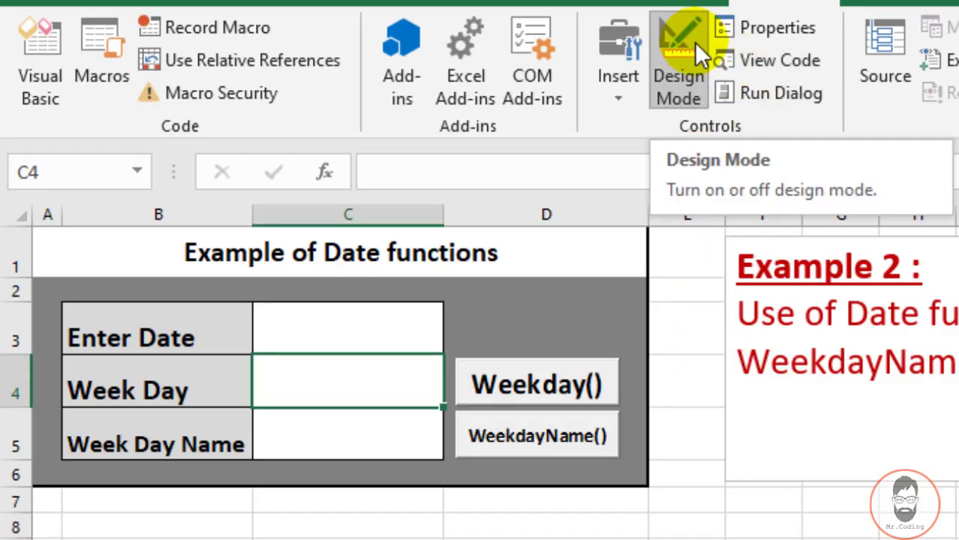
# Step: Leave design mode, enter 14-06-2020 in C3 and run Weekday() to fill C4
pyautogui.click(694, 42)
pyautogui.click(376, 337)
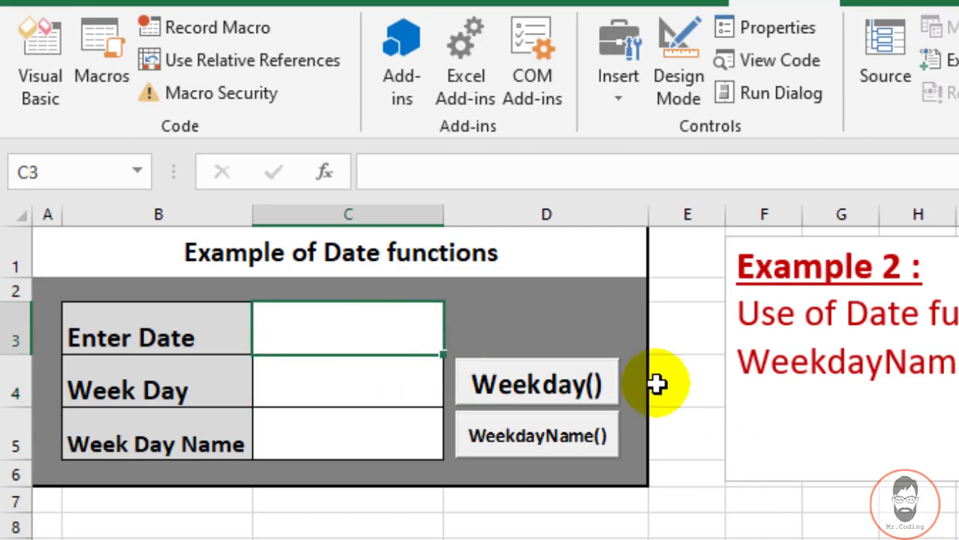
pyautogui.write('14')
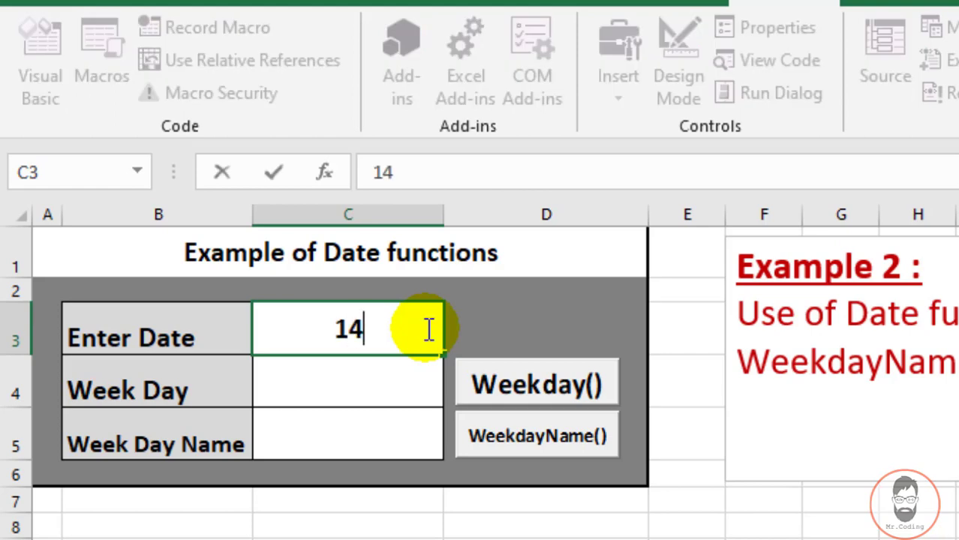
pyautogui.write('-06-202')
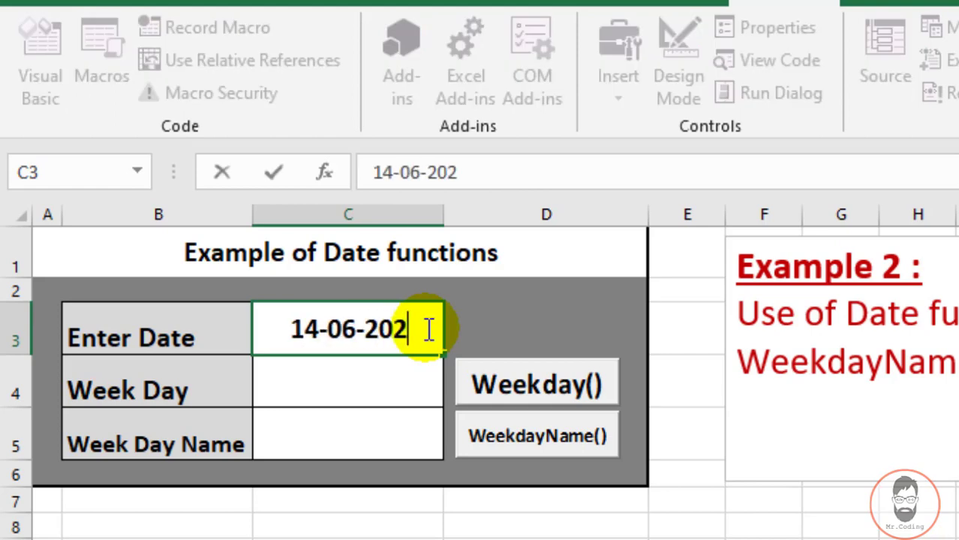
pyautogui.write('0')
pyautogui.press('Return')
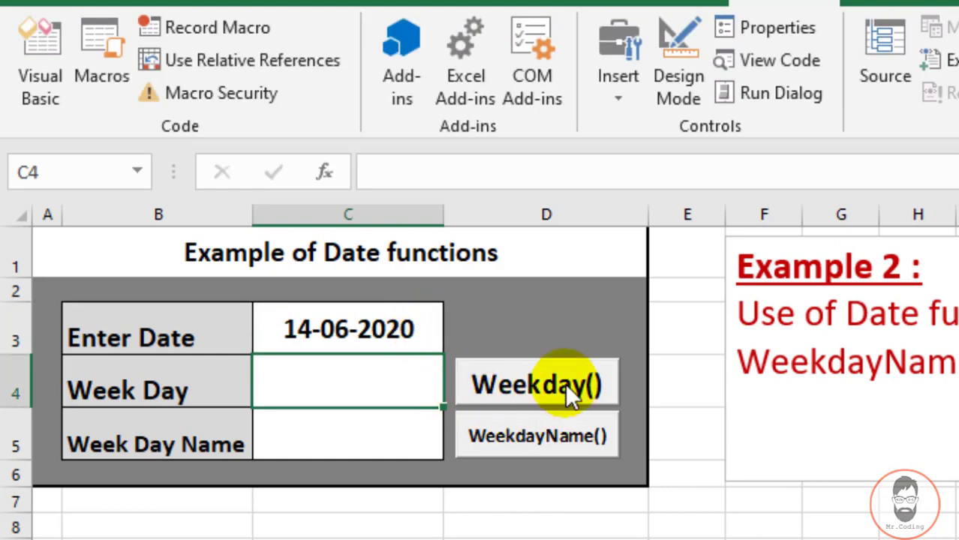
pyautogui.click(565, 383)
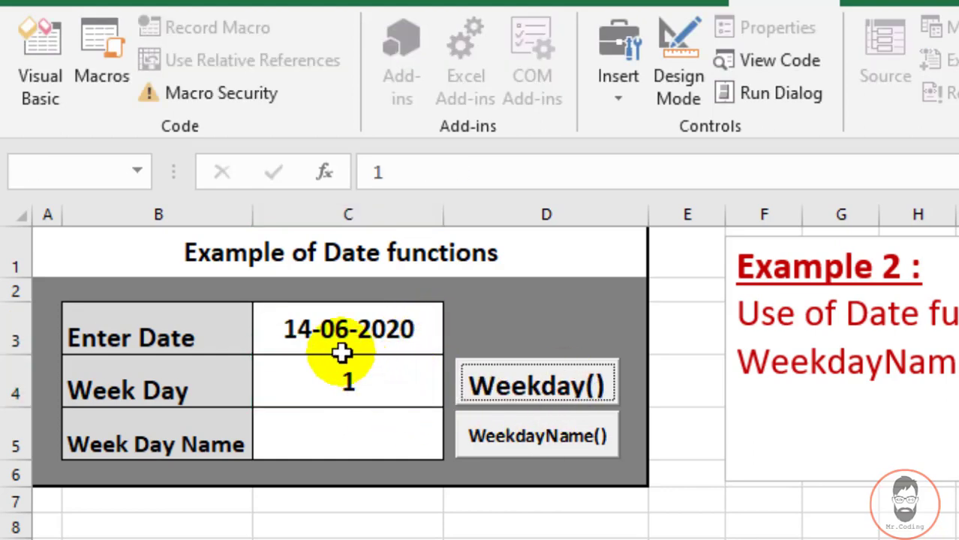
# Step: Change the date in C3 to 15-06-2020 and rerun Weekday(), giving 2 in C4
pyautogui.click(311, 330)
pyautogui.doubleClick(311, 330)
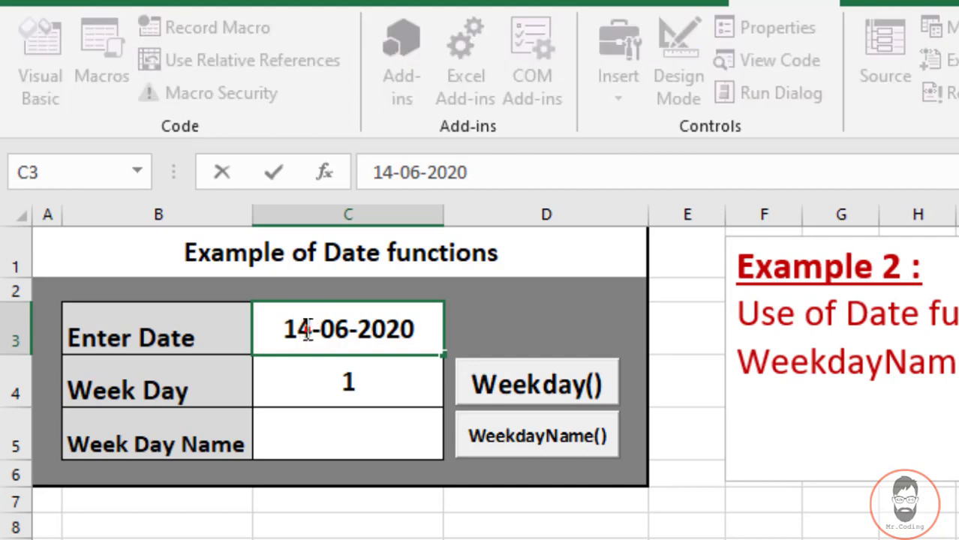
pyautogui.moveTo(312, 330); pyautogui.dragTo(299, 330)
pyautogui.write('5')
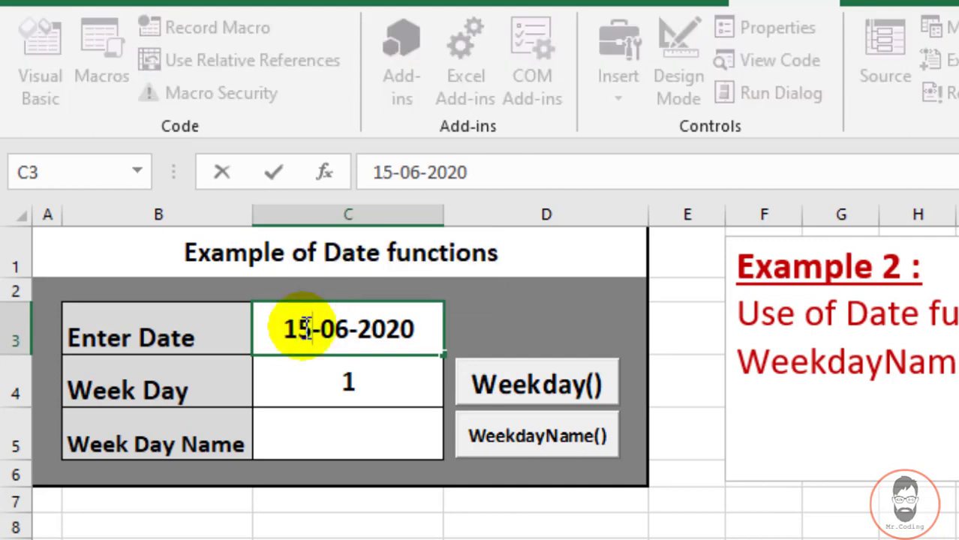
pyautogui.click(559, 338)
pyautogui.click(554, 388)
pyautogui.click(554, 389)
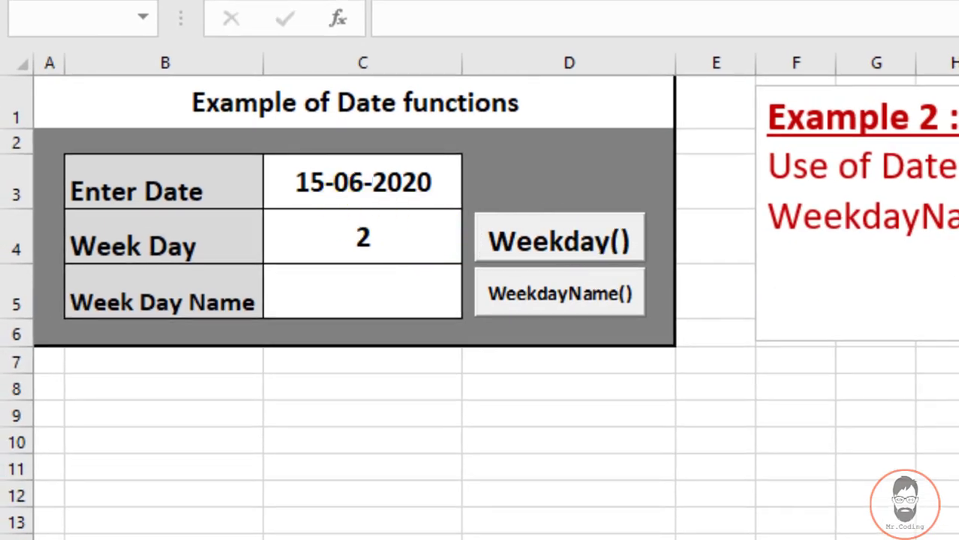
# Step: Change C3 to 20-06-2020, run Weekday() to get 7 in C4, then view the WeekdayName slide
pyautogui.click(302, 176)
pyautogui.doubleClick(312, 177)
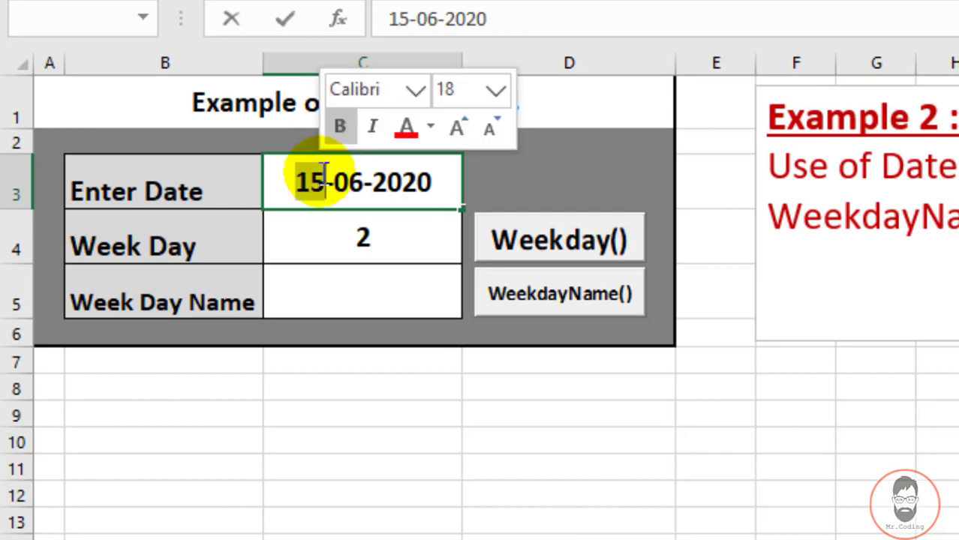
pyautogui.write('20')
pyautogui.press('Return')
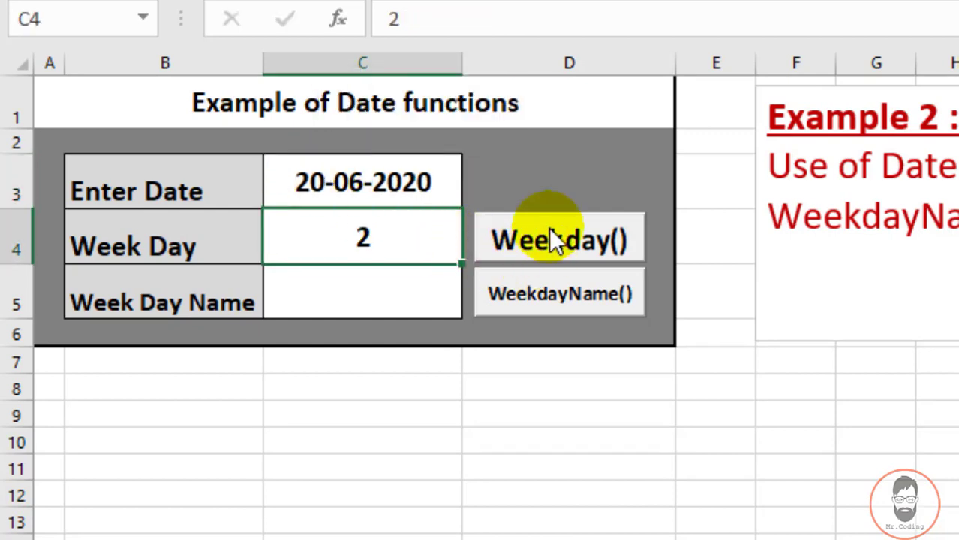
pyautogui.click(552, 238)
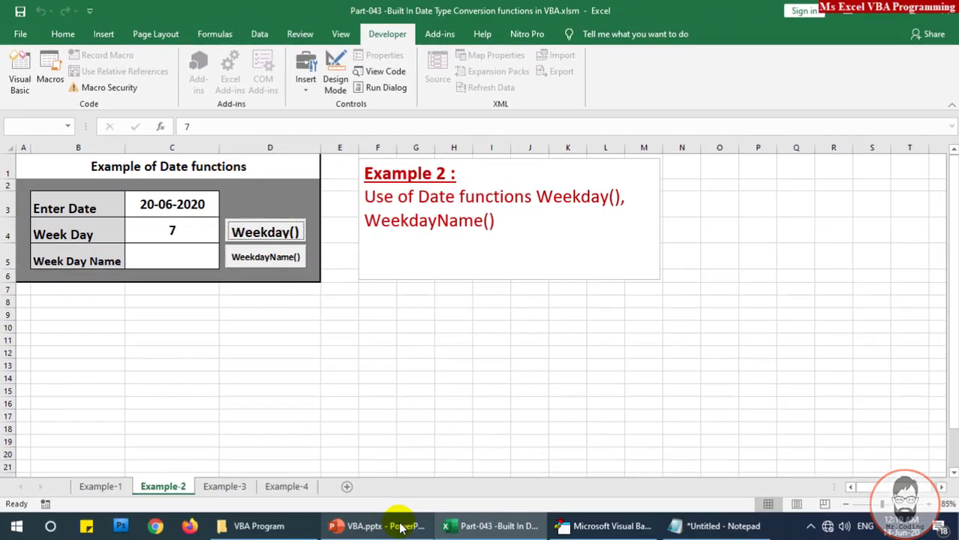
pyautogui.click(401, 528)
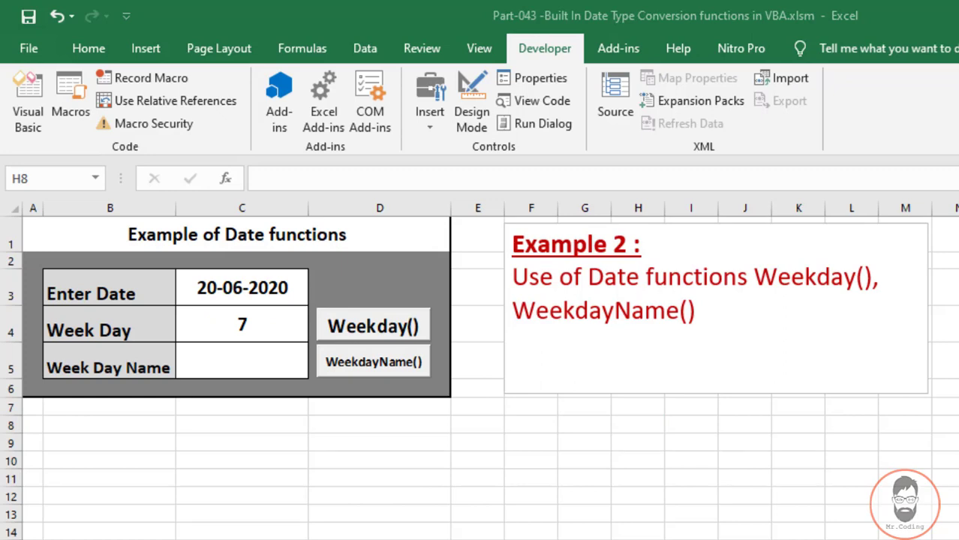
# Step: Try the WeekdayName() button on C5, then turn Design Mode back on and select that button
pyautogui.press('F2')
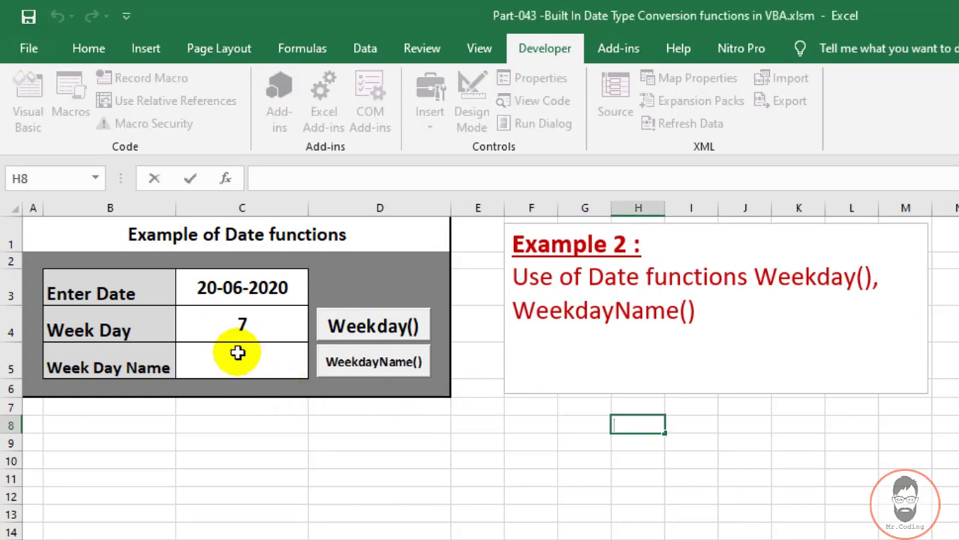
pyautogui.click(238, 354)
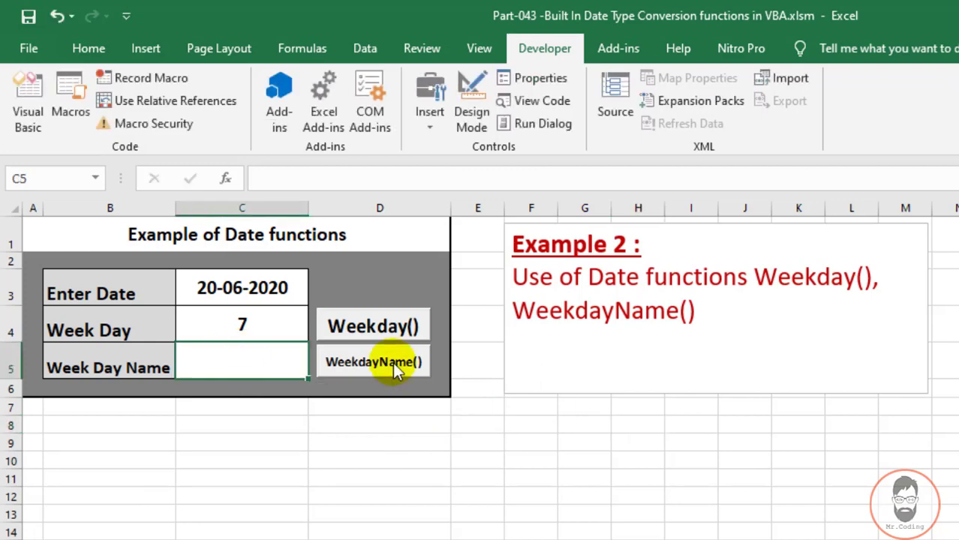
pyautogui.click(393, 362)
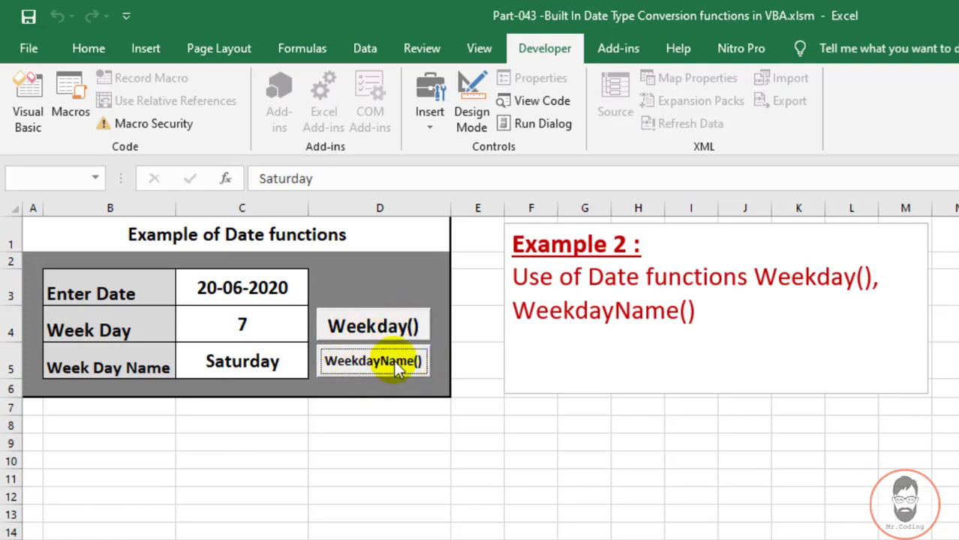
pyautogui.click(472, 104)
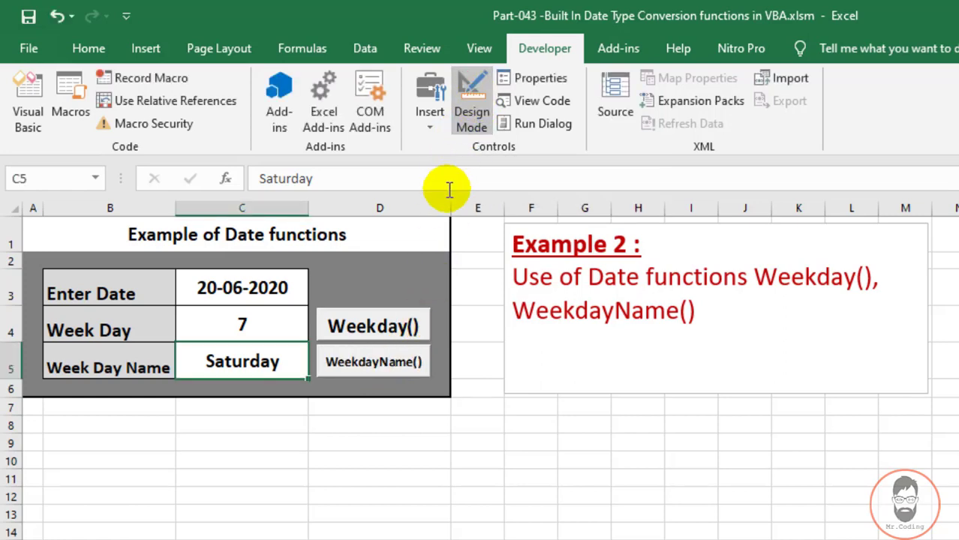
pyautogui.click(353, 362)
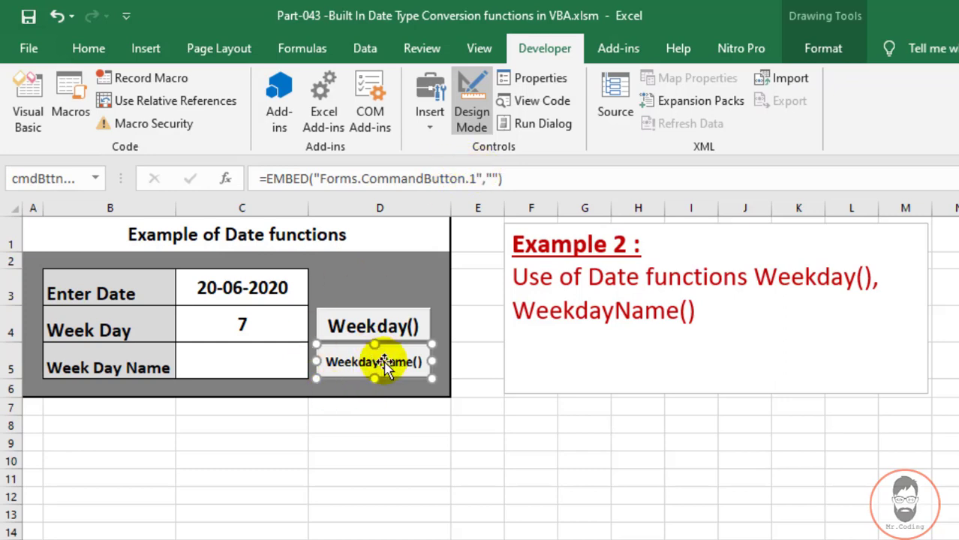
# Step: In the WeekdayName() click procedure, declare Dim dayNum As Integer and remove the blank line above it
pyautogui.doubleClick(384, 364)
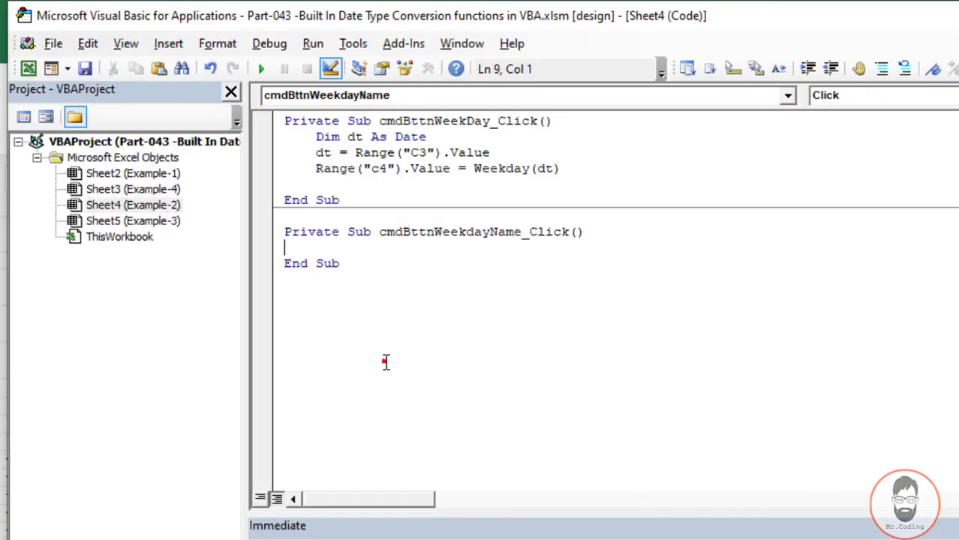
pyautogui.write('Dim dayNum As Integer')
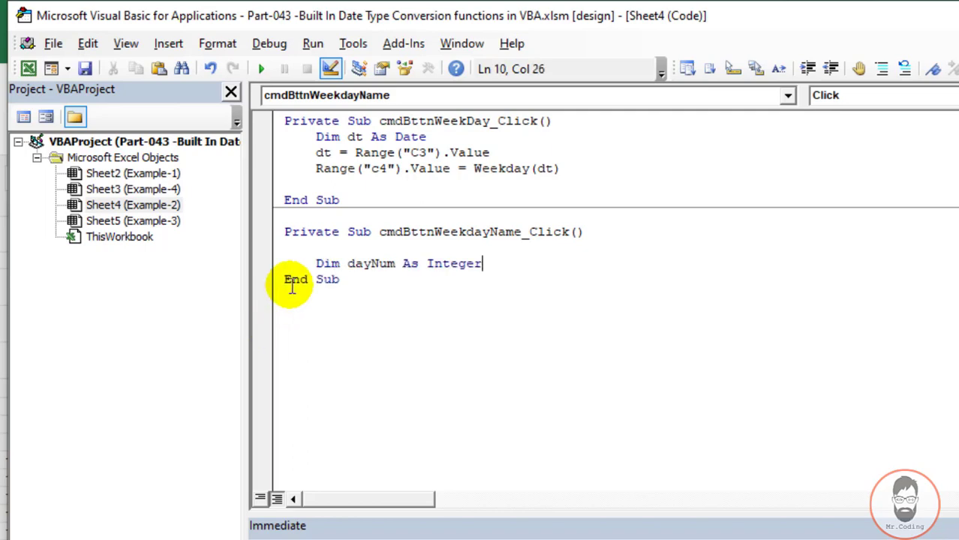
pyautogui.click(324, 248)
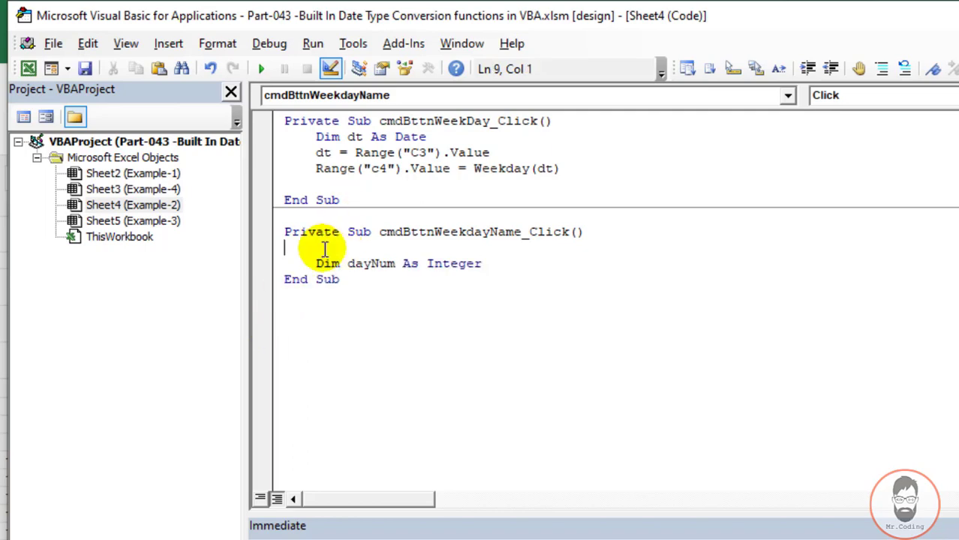
pyautogui.press('Delete')
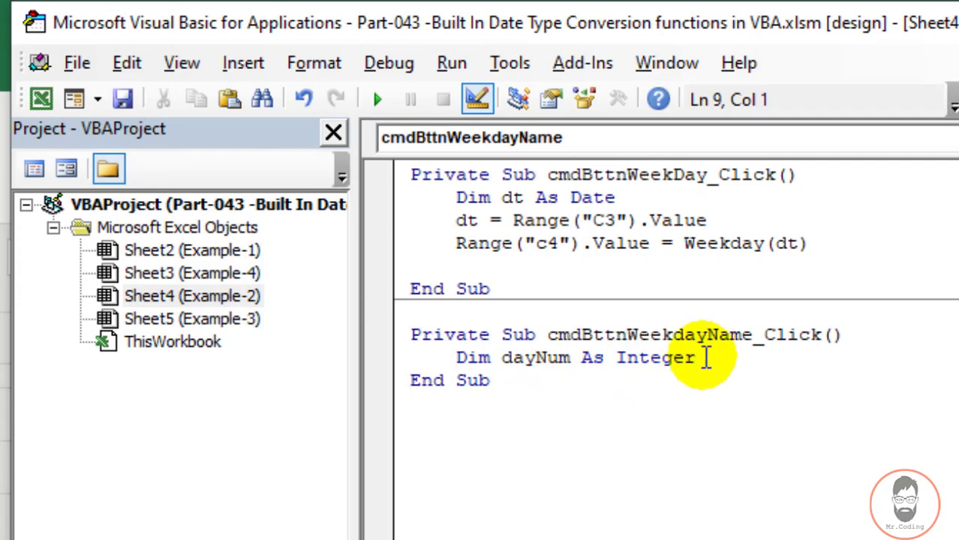
pyautogui.click(705, 359)
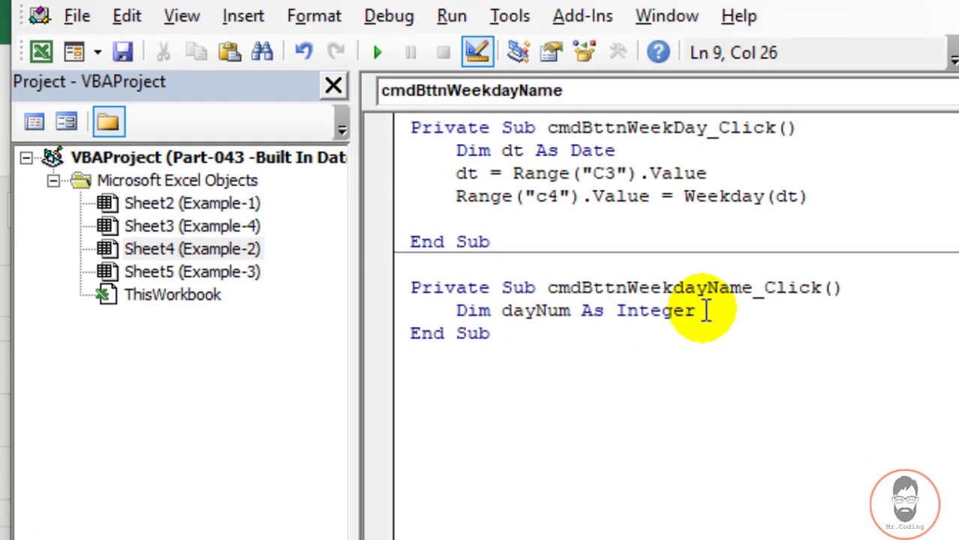
# Step: Check that C4 holds the weekday number, then assign dayNum = Range("C4").Value
pyautogui.hotkey('alt', 'F11')
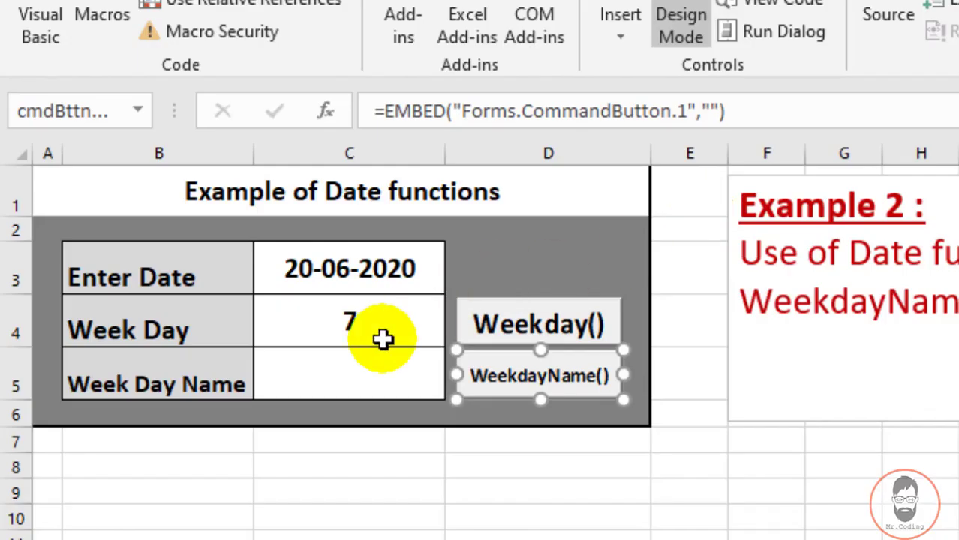
pyautogui.click(376, 330)
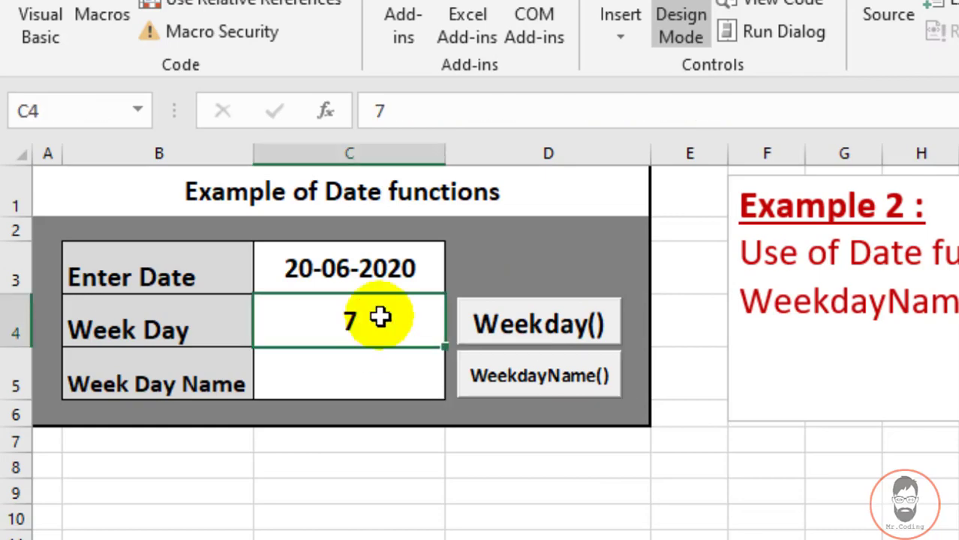
pyautogui.hotkey('alt', 'F11')
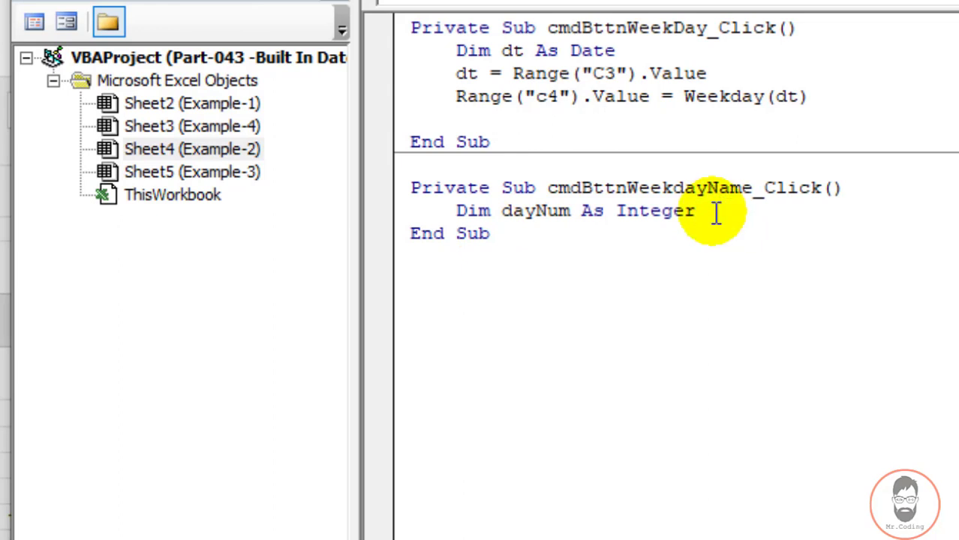
pyautogui.press('Return')
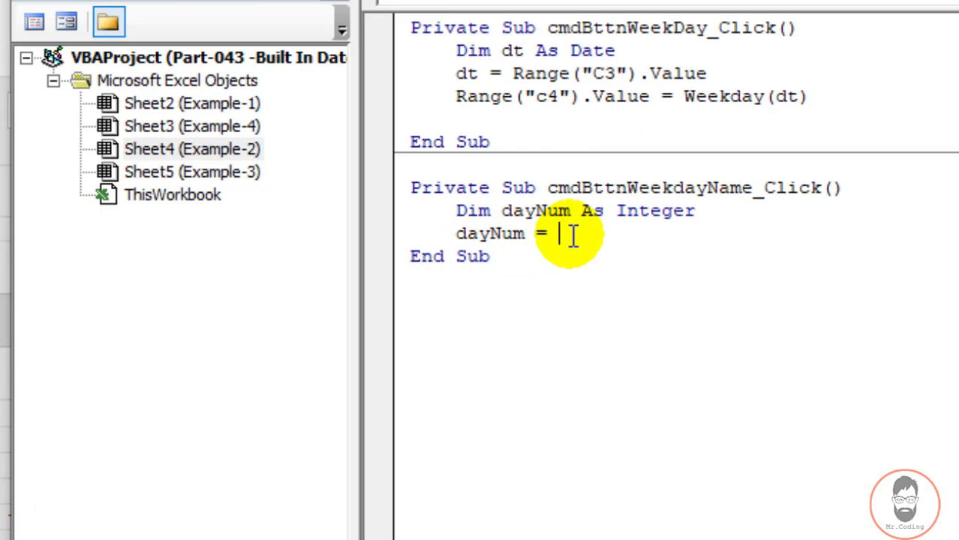
pyautogui.write('ran')
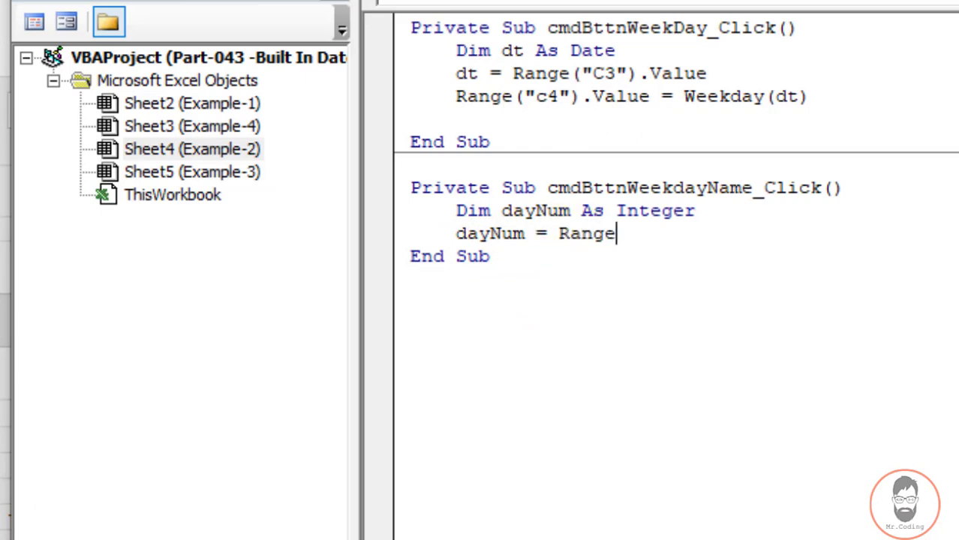
pyautogui.write('("C')
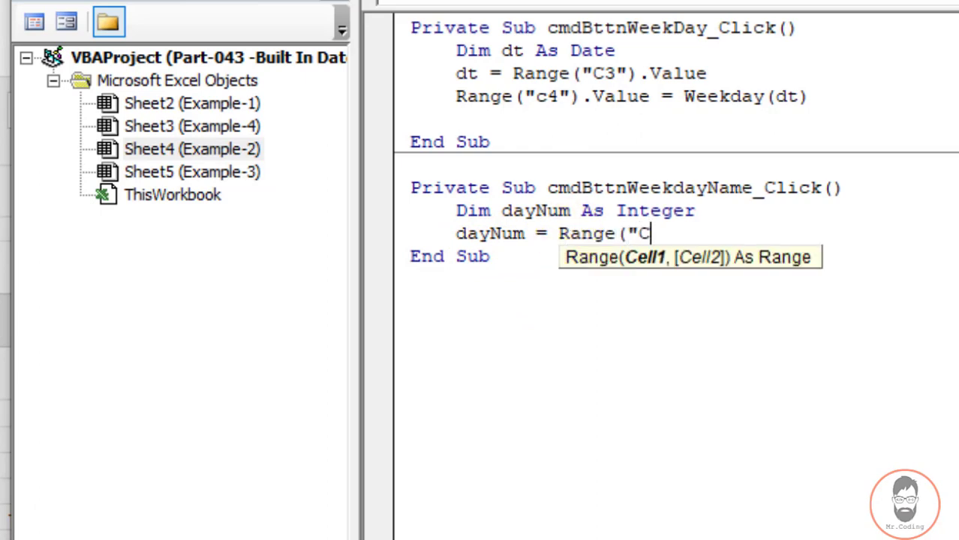
pyautogui.write('4")')
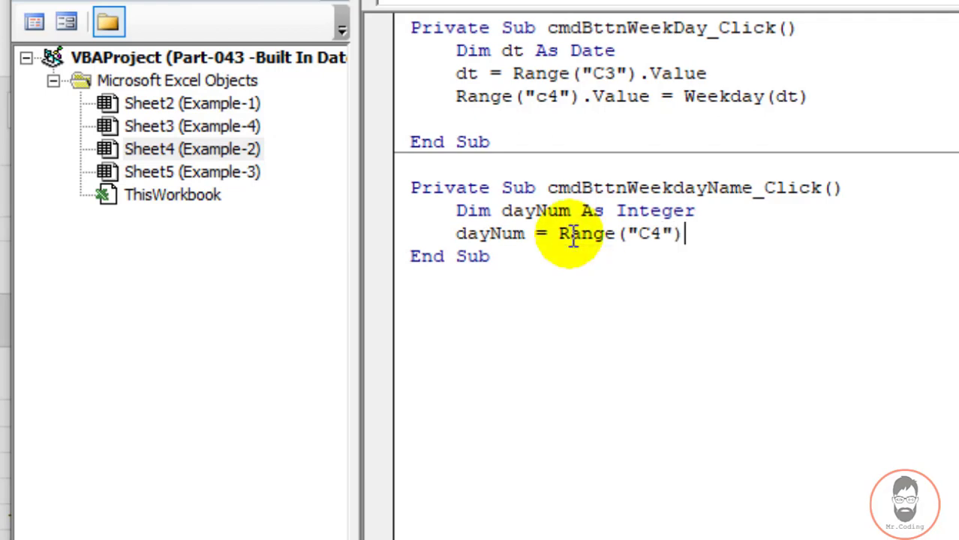
pyautogui.write('.value')
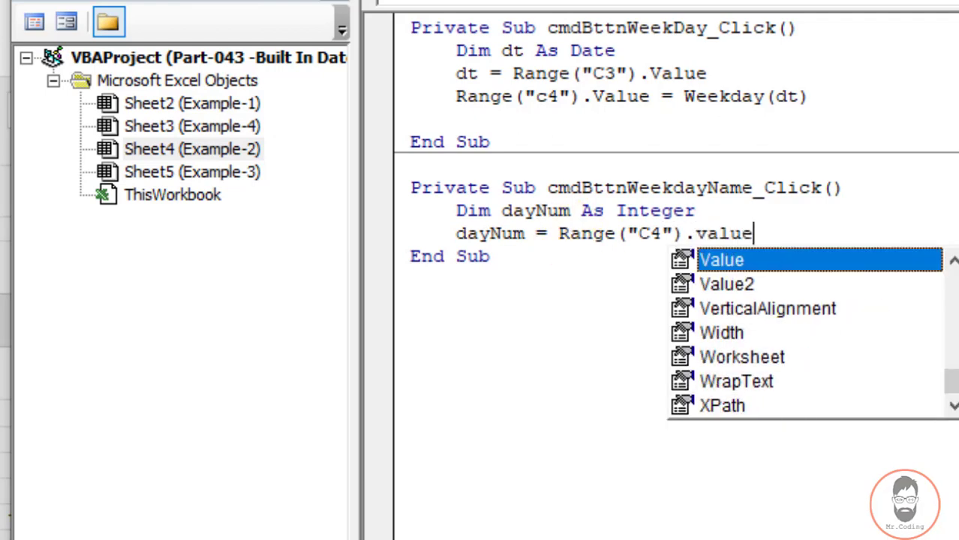
pyautogui.press('Tab')
pyautogui.press('Return')
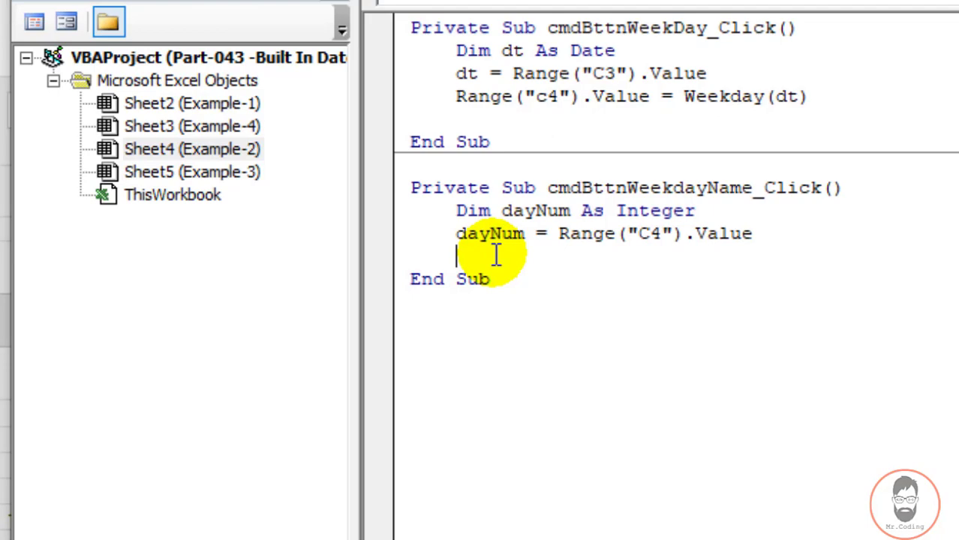
# Step: On the worksheet, confirm that cell C5 in row 5 is where the day name goes
pyautogui.hotkey('alt', 'F11')
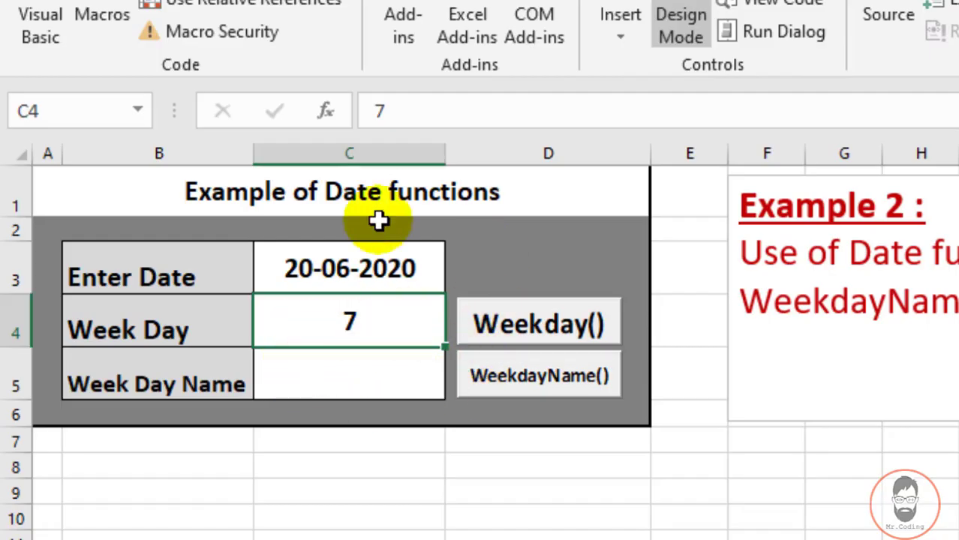
pyautogui.click(13, 386)
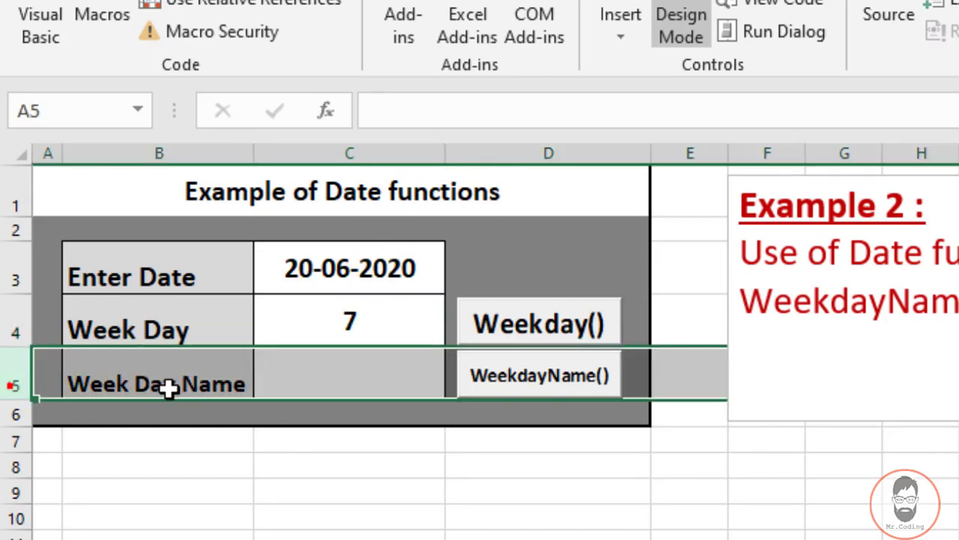
pyautogui.click(342, 371)
# Step: Add the line Range("C5").Value = WeekdayName(dayNum) to the procedure and return to the worksheet
pyautogui.hotkey('alt', 'F11')
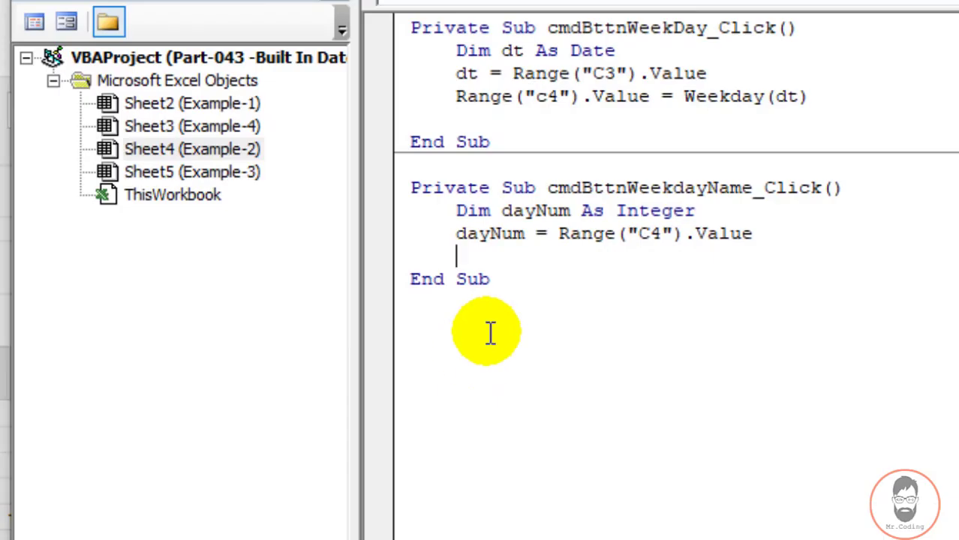
pyautogui.write('Range')
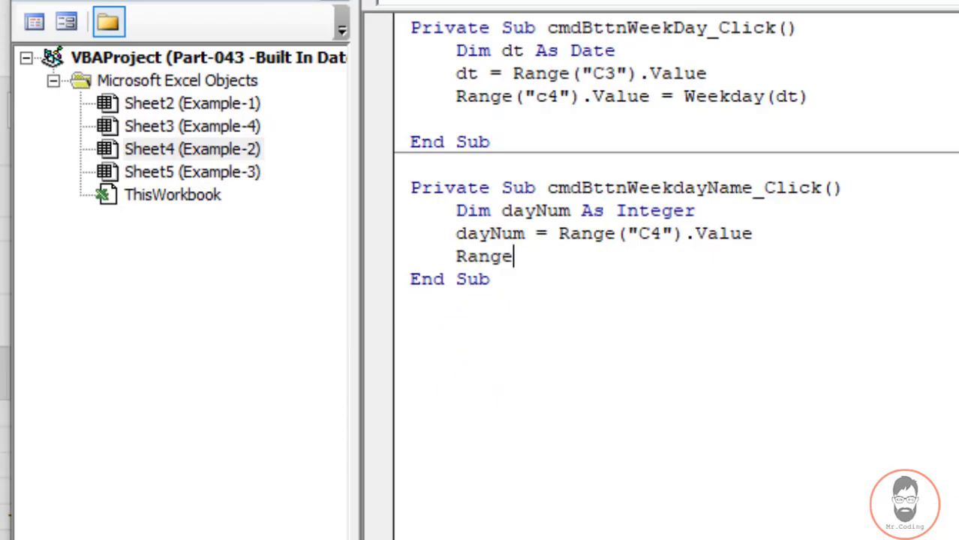
pyautogui.write('(')
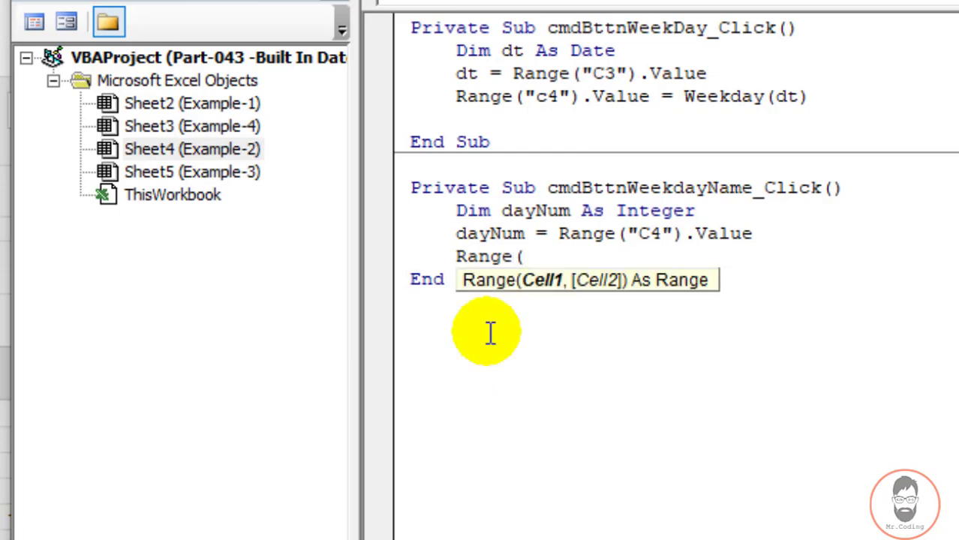
pyautogui.write('"')
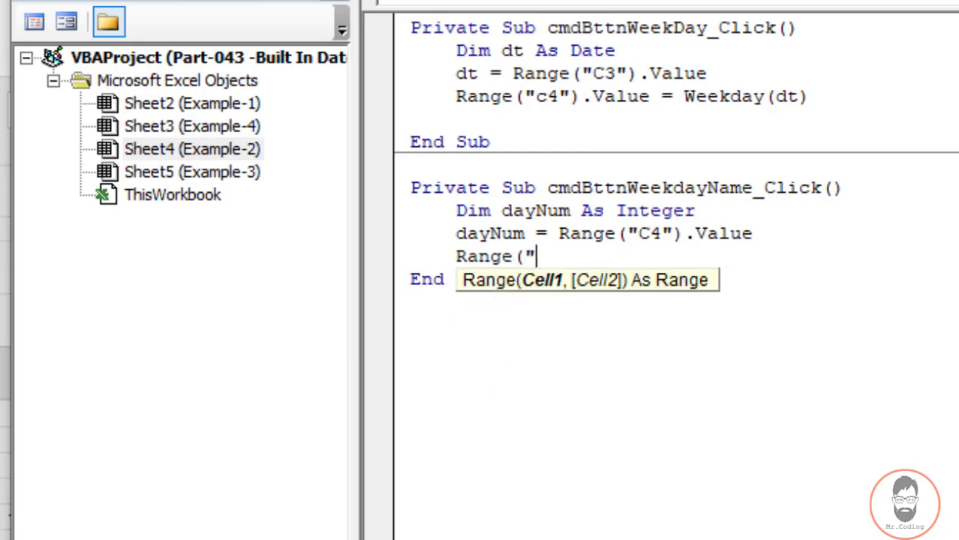
pyautogui.write('C5"')
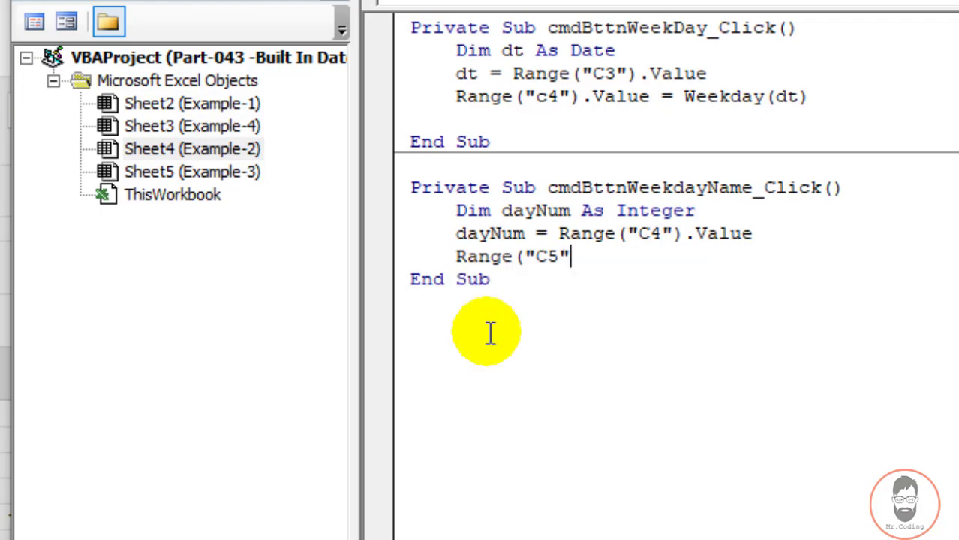
pyautogui.write(').value')
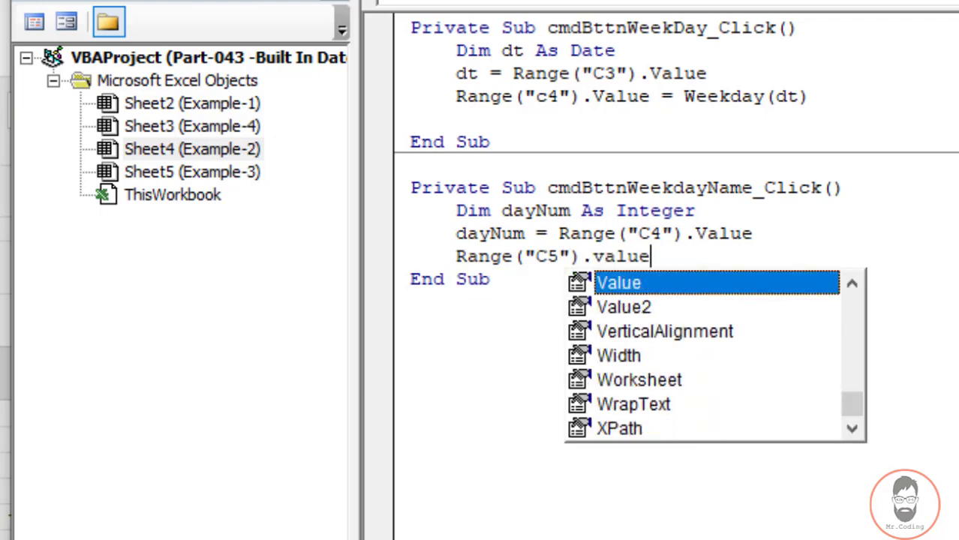
pyautogui.press('Tab')
pyautogui.write('= ')
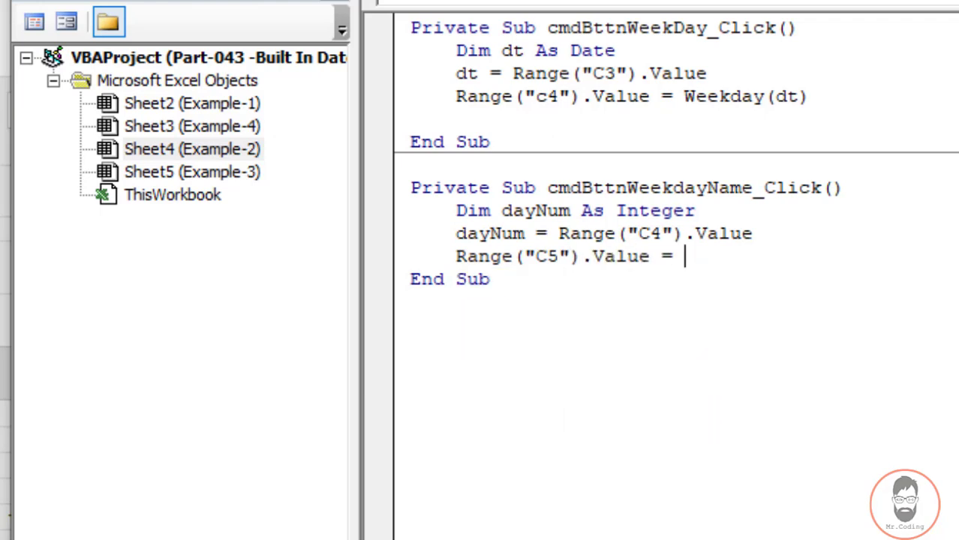
pyautogui.write('Weekd')
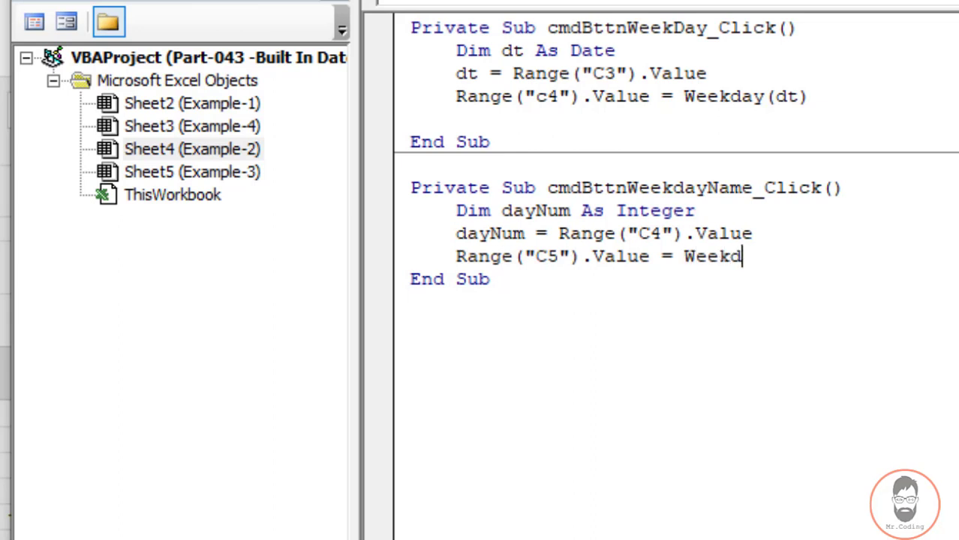
pyautogui.write('ayn')
pyautogui.hotkey('ctrl', 'space')
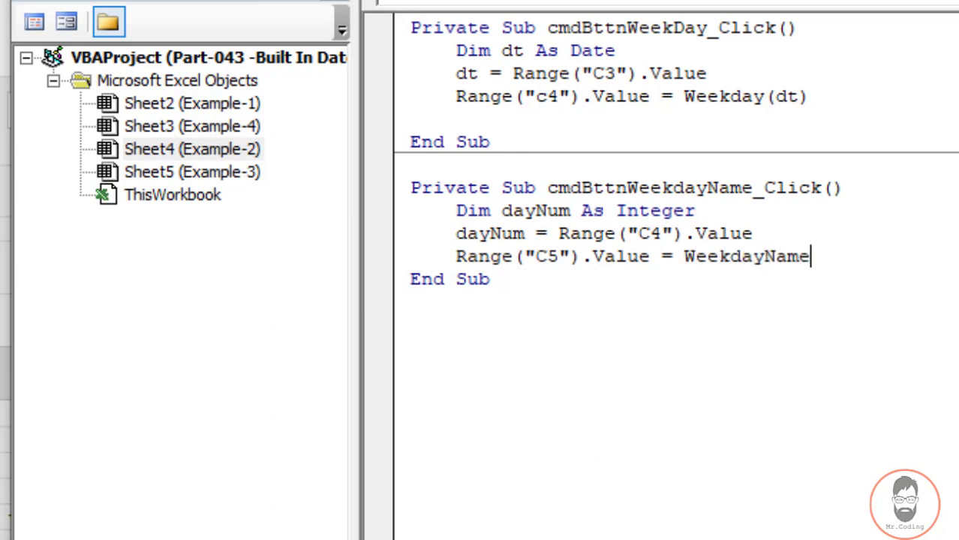
pyautogui.write('(')
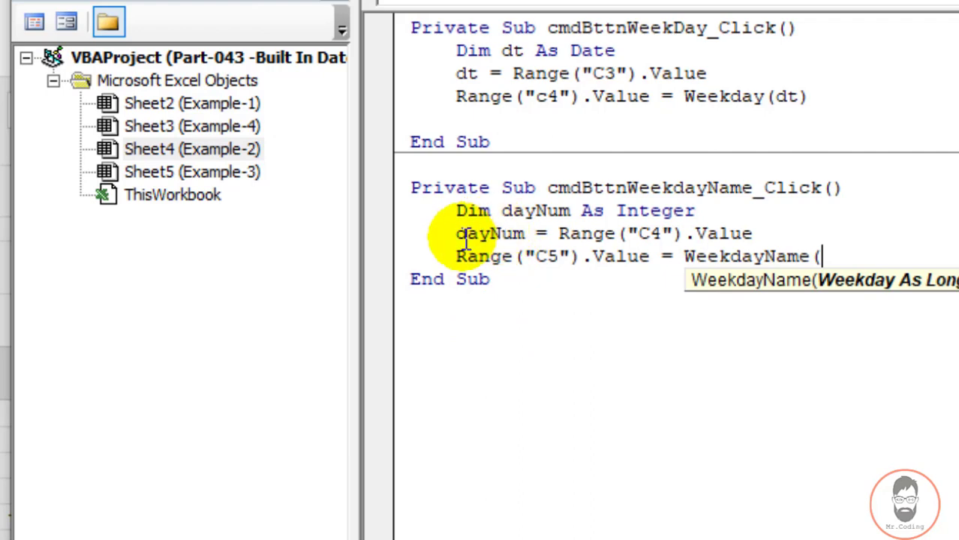
pyautogui.write('day')
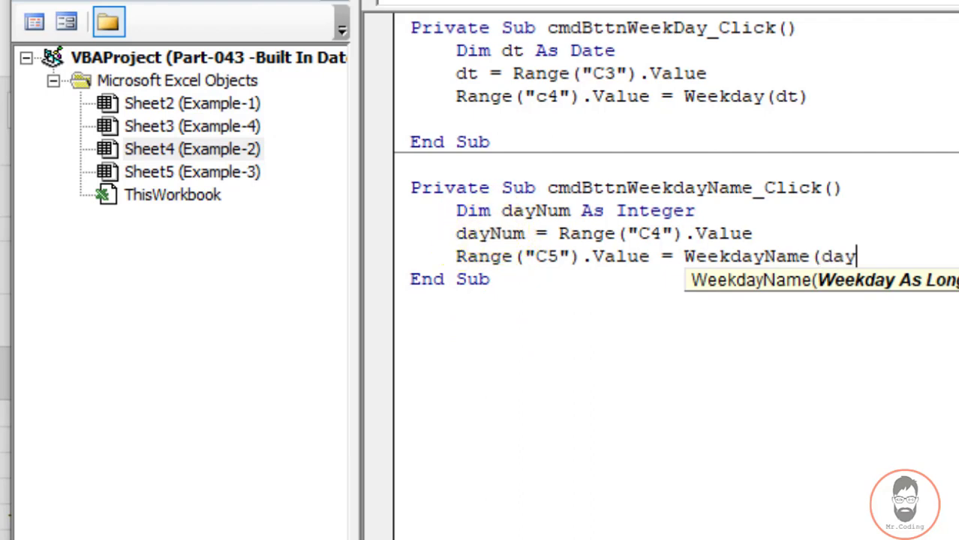
pyautogui.write('Nu')
pyautogui.write('m)')
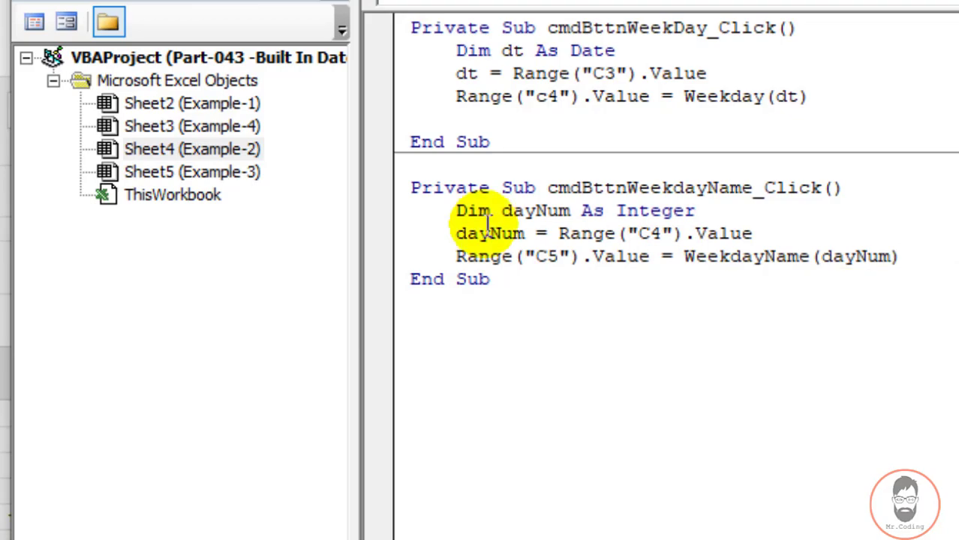
pyautogui.hotkey('alt', 'F11')
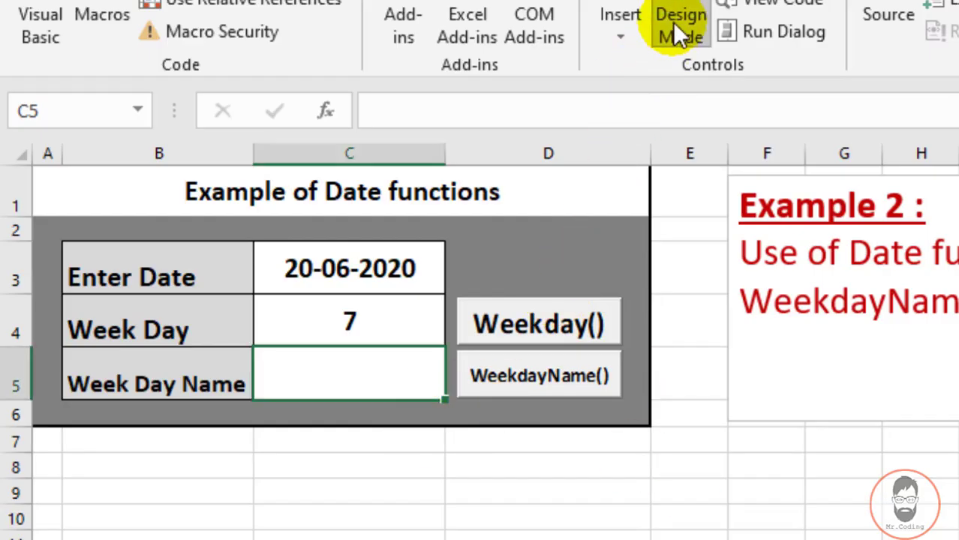
# Step: Leave Design Mode and run WeekdayName() to fill C5 with the day name
pyautogui.click(674, 24)
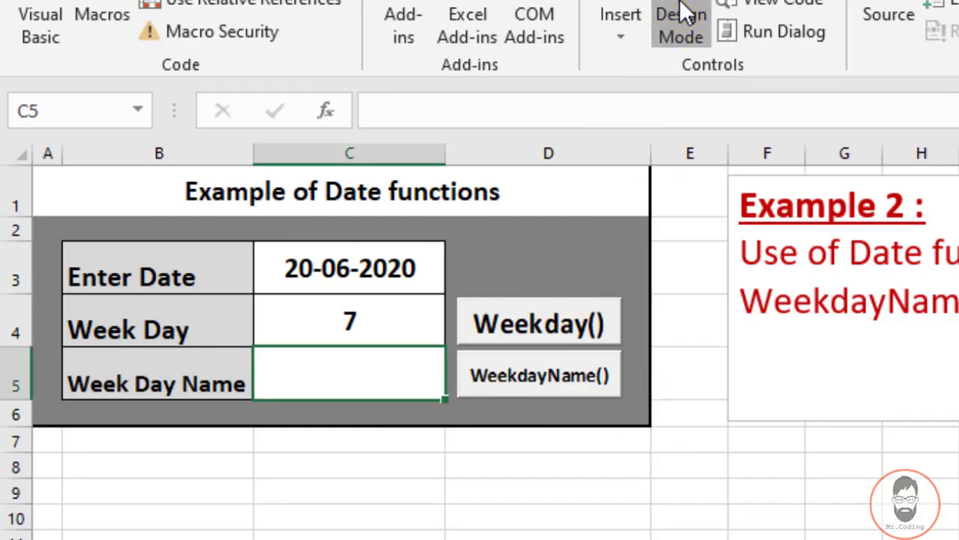
pyautogui.click(558, 372)
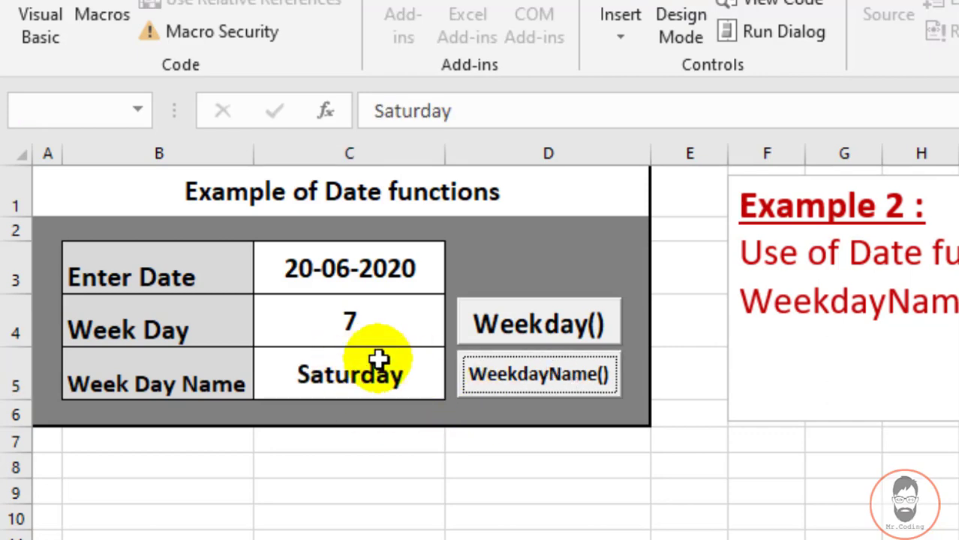
pyautogui.click(354, 269)
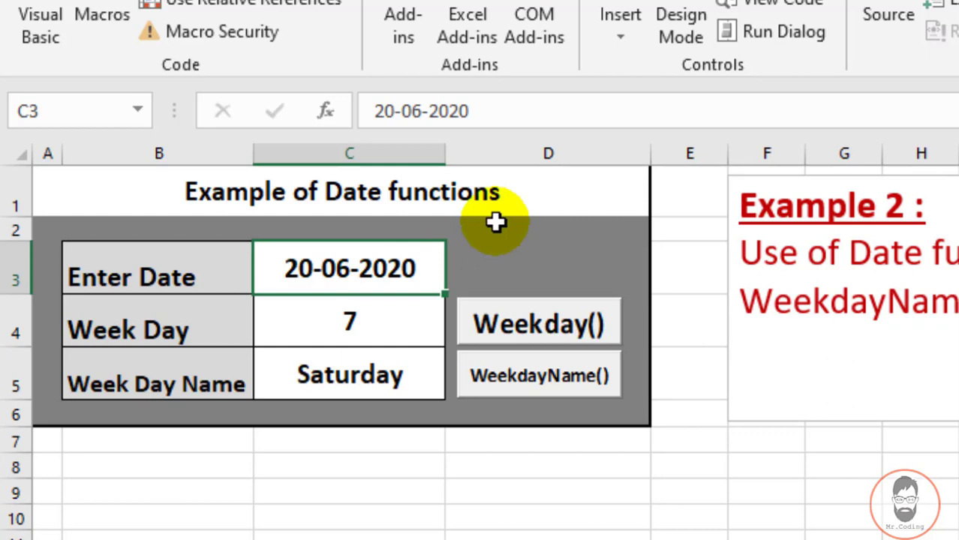
pyautogui.hotkey('alt', 'F11')
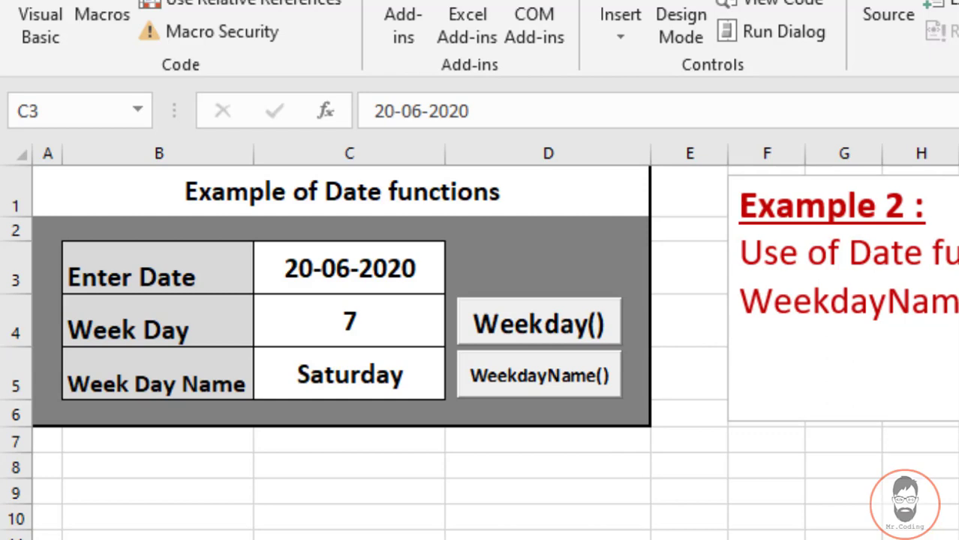
# Step: Enter 14-06-2020 in C3 and refresh C4 and C5 with Weekday() and WeekdayName()
pyautogui.click(326, 269)
pyautogui.write('14-06')
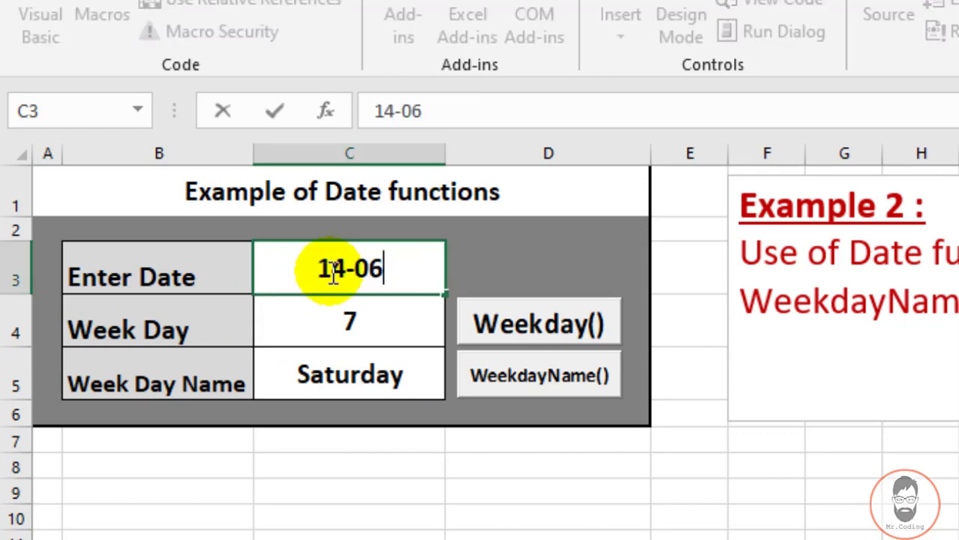
pyautogui.write('-2020')
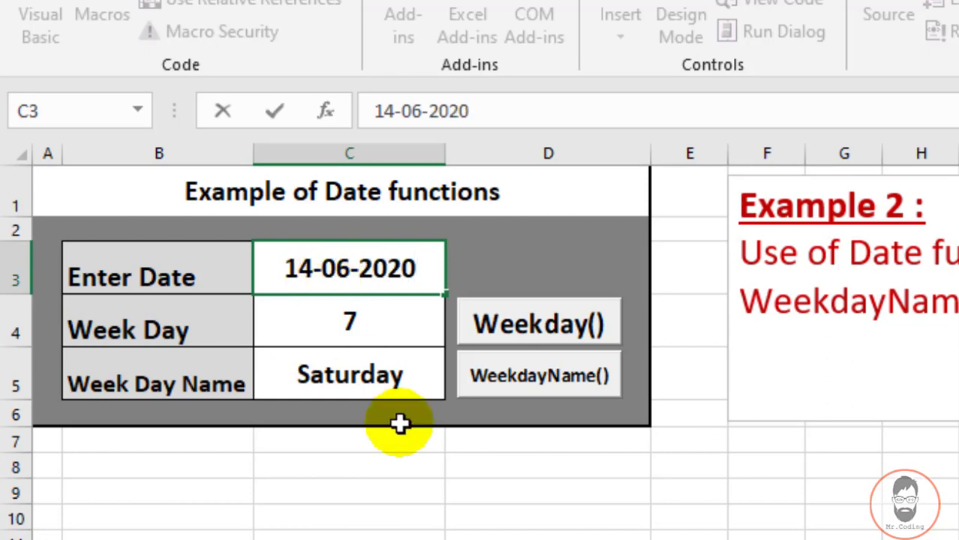
pyautogui.click(406, 488)
pyautogui.click(557, 327)
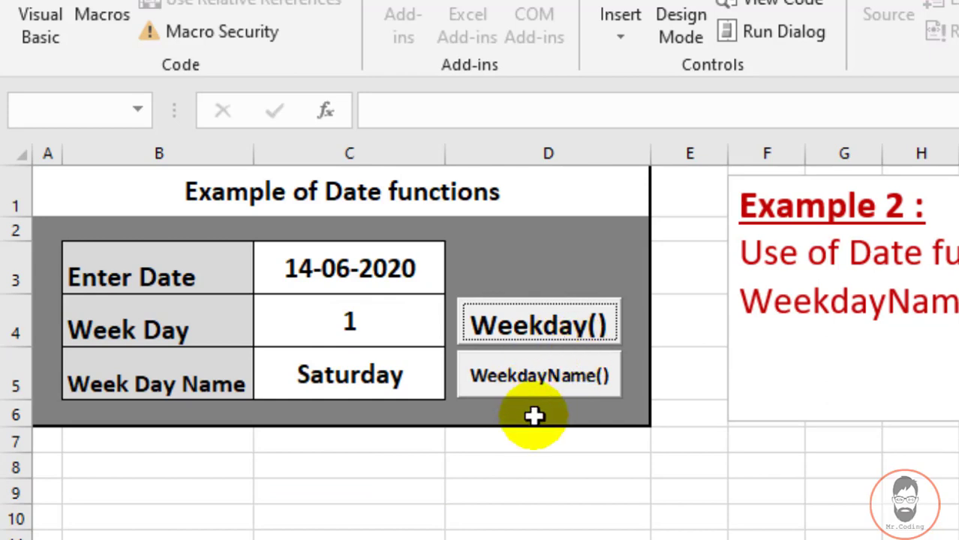
pyautogui.click(568, 373)
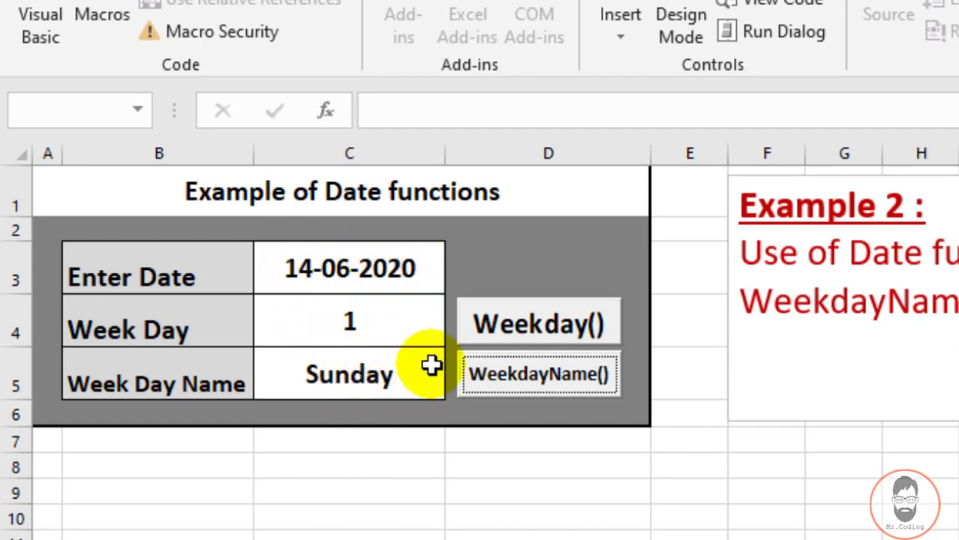
# Step: Change C3 to 15-06-2020 and rerun both buttons, showing 2 and Monday
pyautogui.doubleClick(299, 268)
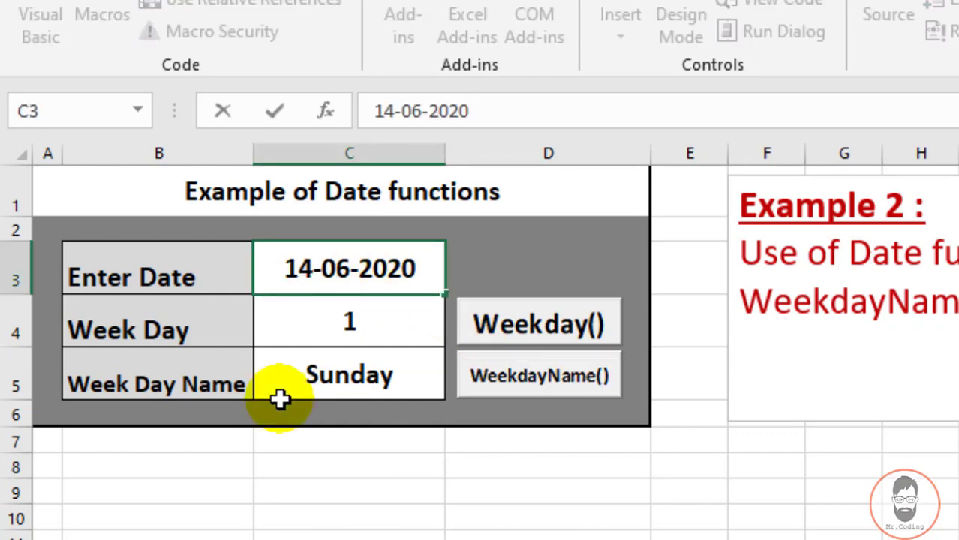
pyautogui.press('Delete')
pyautogui.write('5')
pyautogui.press('Return')
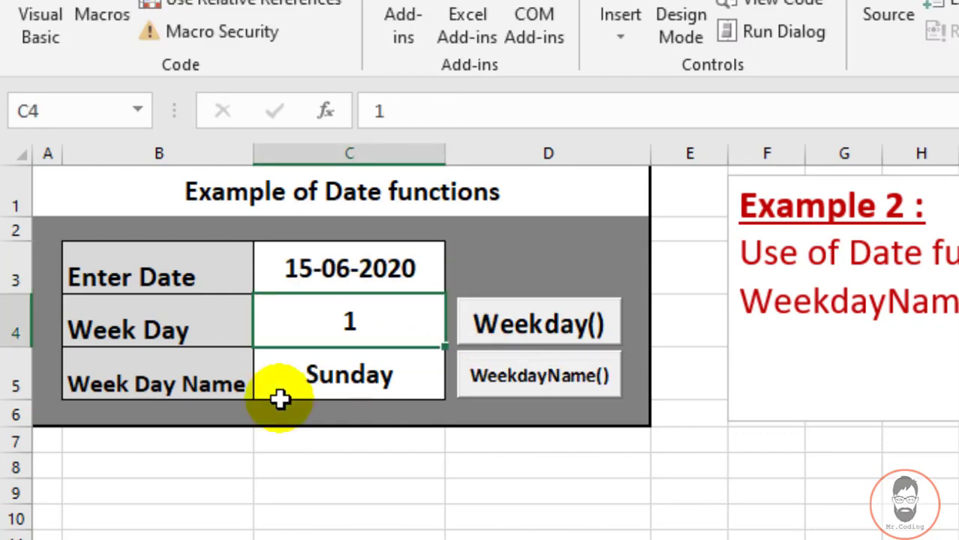
pyautogui.click(507, 330)
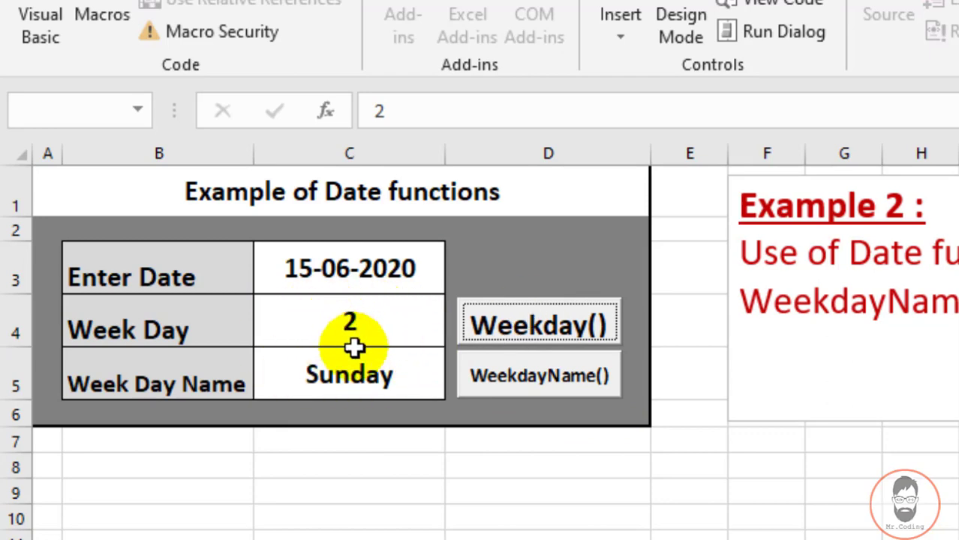
pyautogui.click(548, 370)
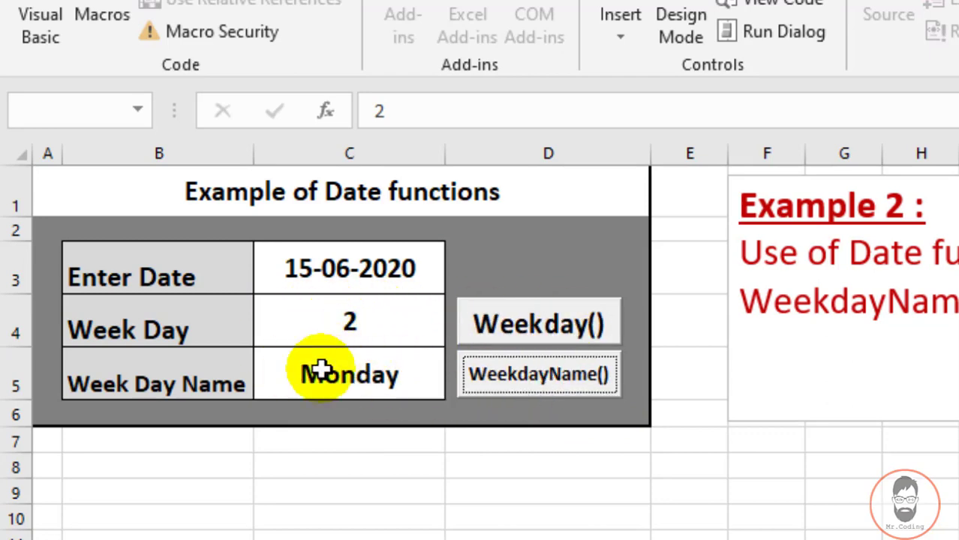
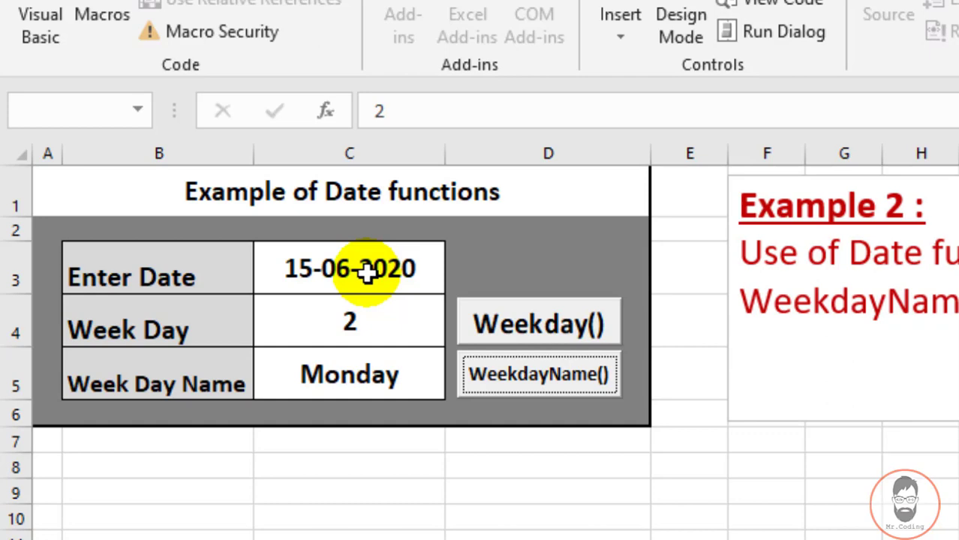
# Step: Enter 31-05-1911 in C3 and compute its weekday number, 4
pyautogui.click(366, 274)
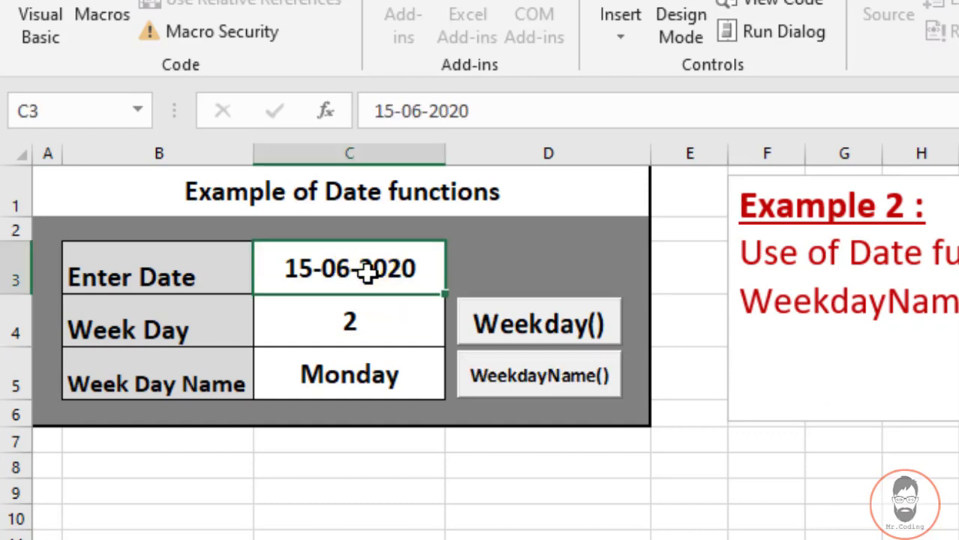
pyautogui.write('1')
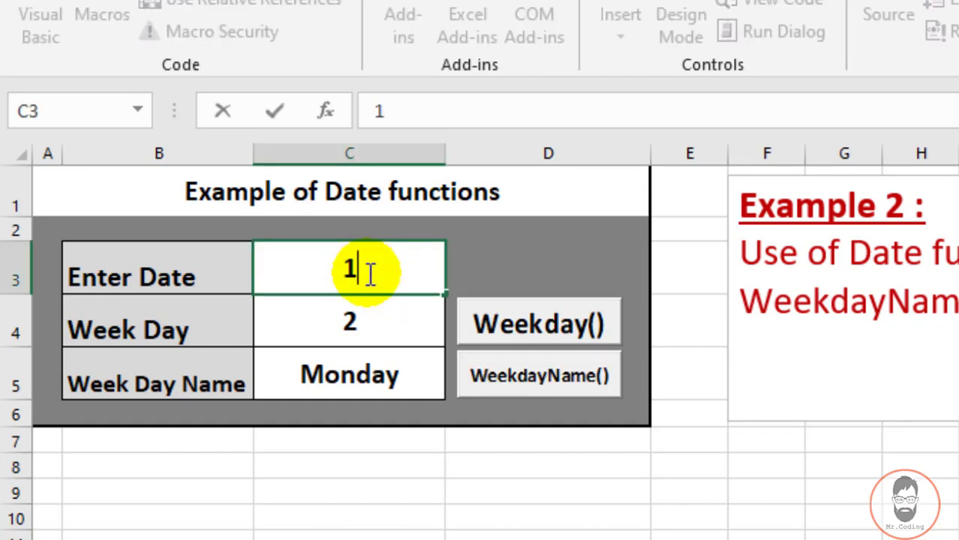
pyautogui.press('BackSpace')
pyautogui.write('31-')
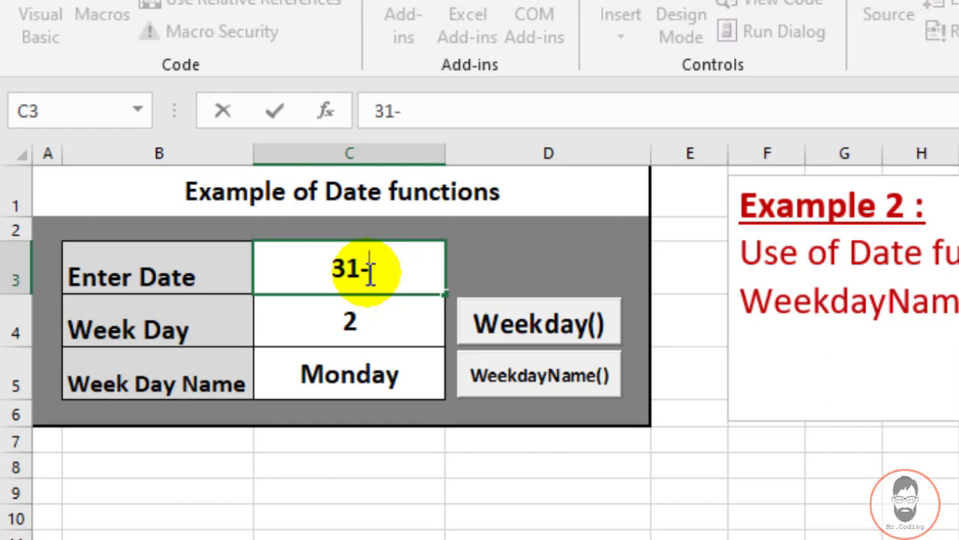
pyautogui.write('05-')
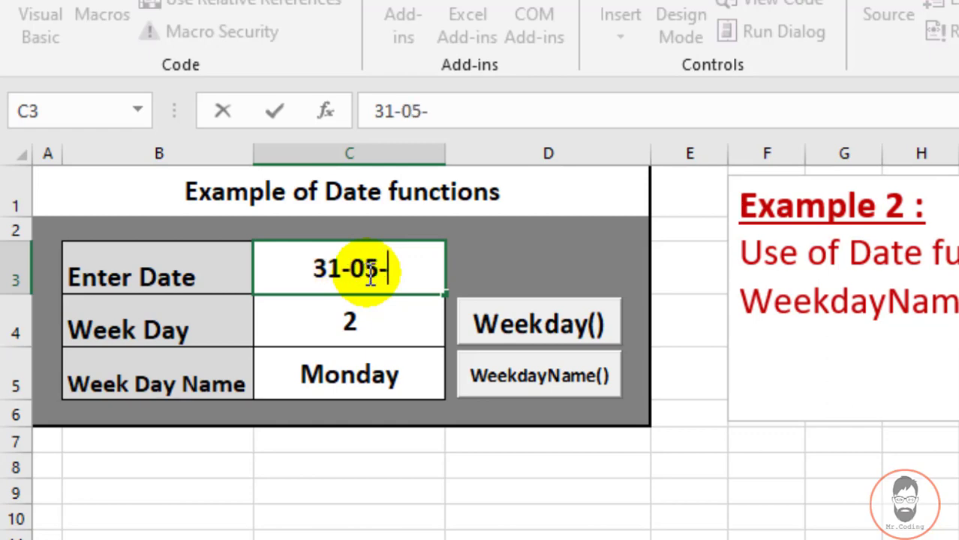
pyautogui.write('19')
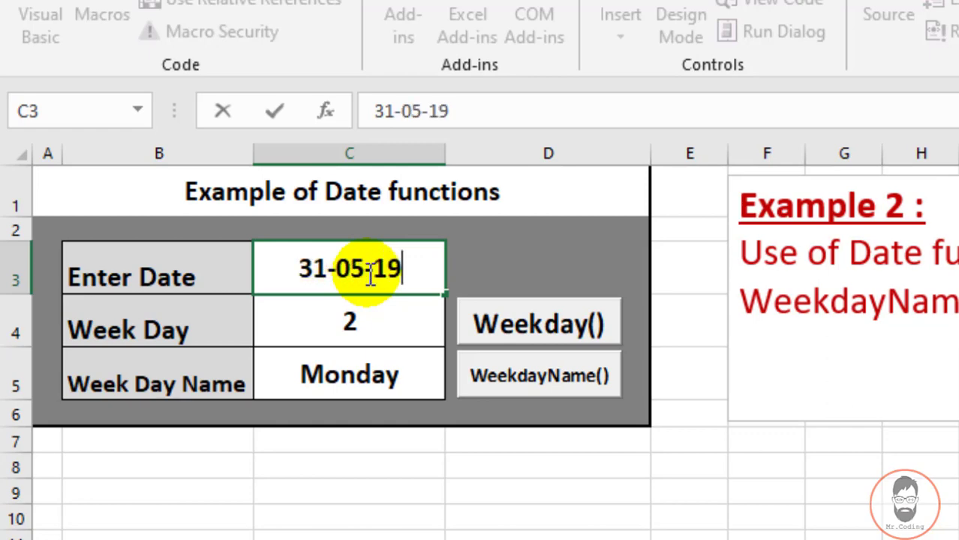
pyautogui.write('11')
pyautogui.click(489, 334)
pyautogui.click(526, 330)
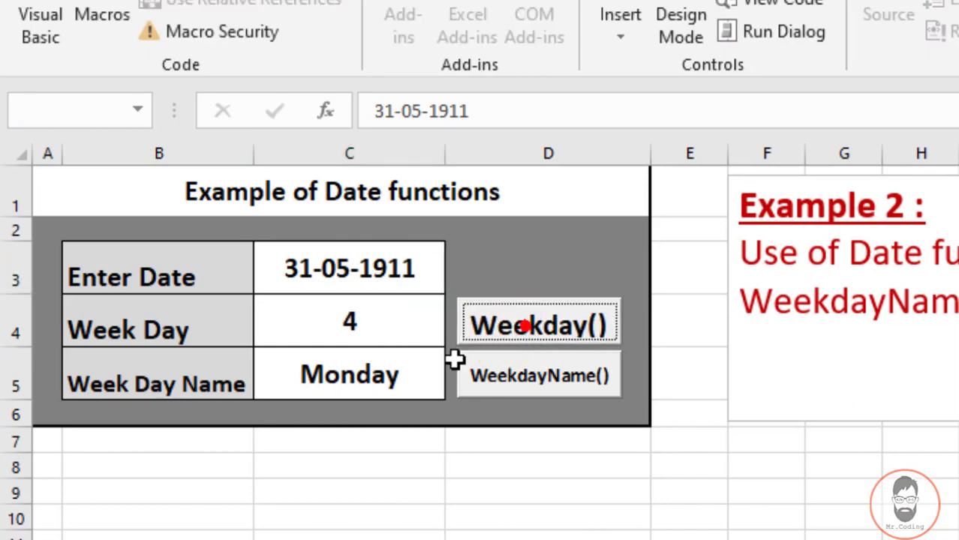
# Step: Clear C5 and fill in the weekday name for the date, Wednesday
pyautogui.click(372, 385)
pyautogui.press('Delete')
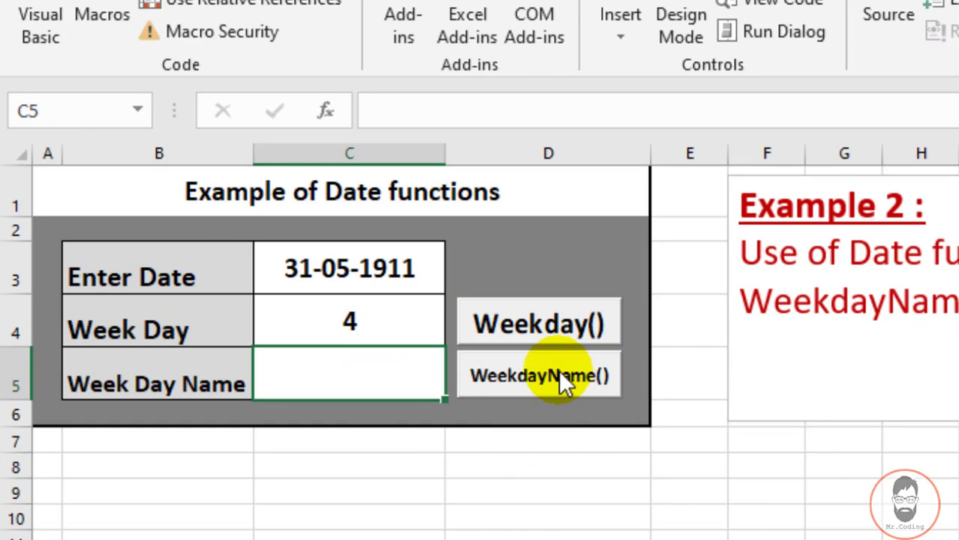
pyautogui.click(559, 373)
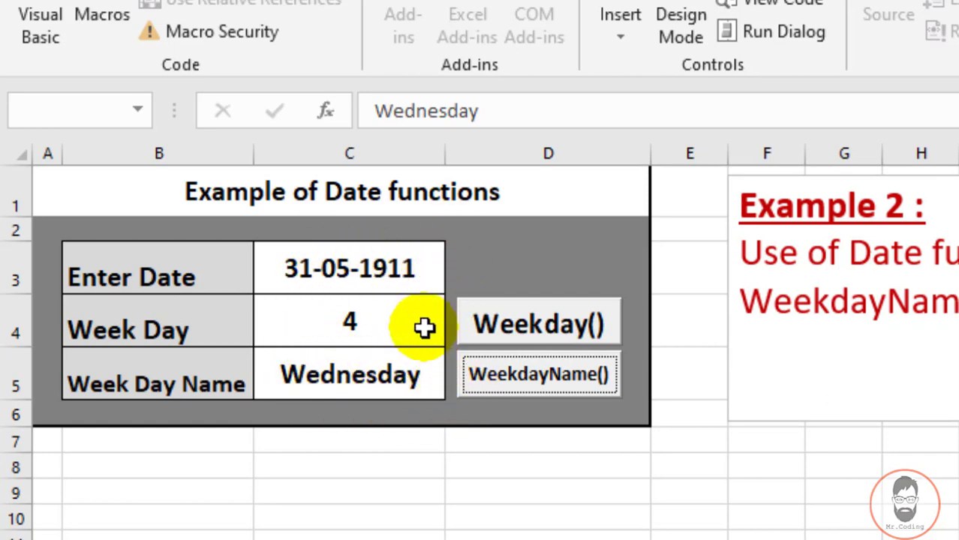
pyautogui.click(373, 266)
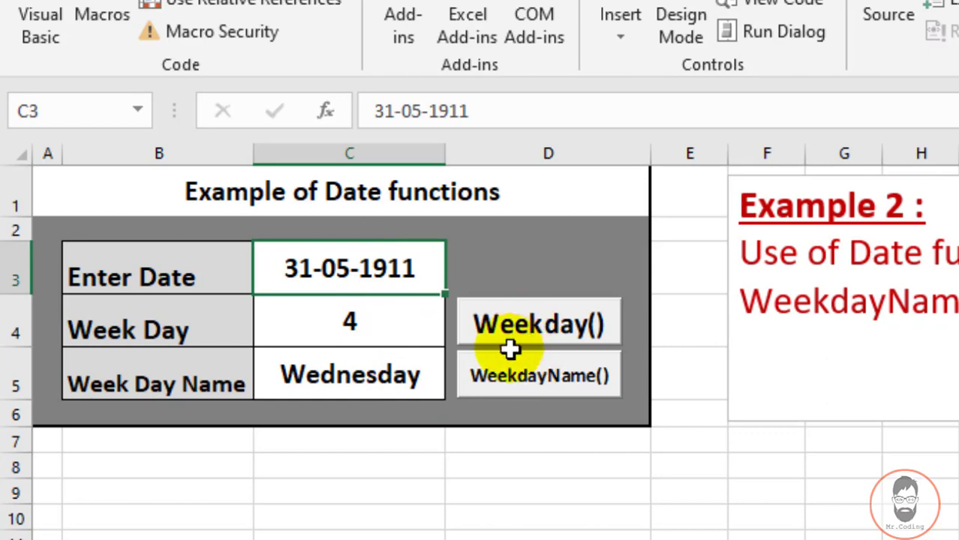
pyautogui.click(523, 376)
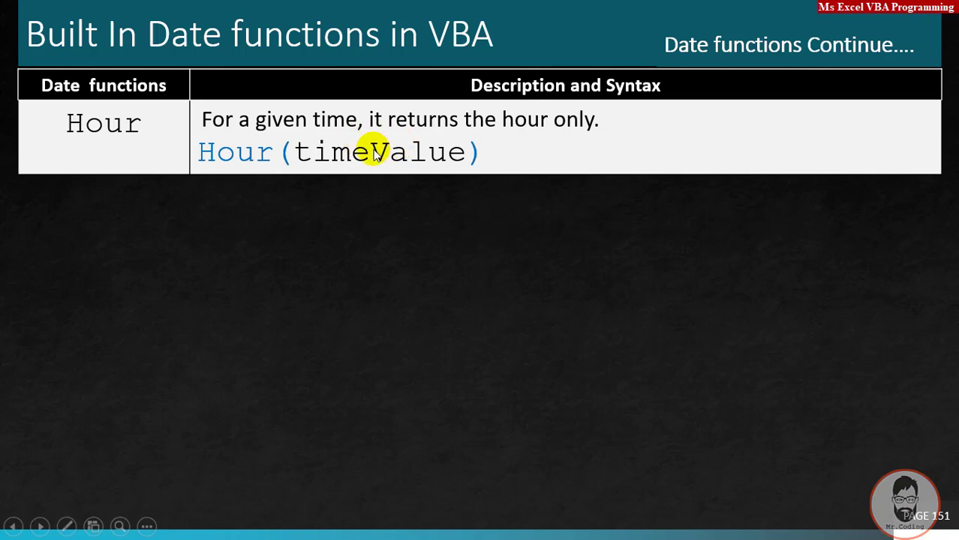
# Step: Reveal the Minute(timeValue) row on the slide, then return to the Excel workbook
pyautogui.click(369, 150)
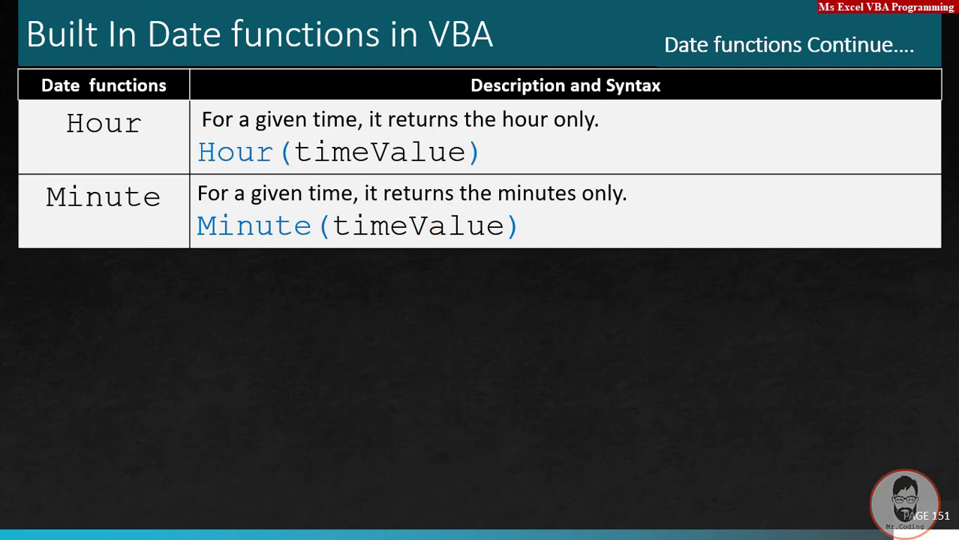
pyautogui.hotkey('alt', 'Tab')
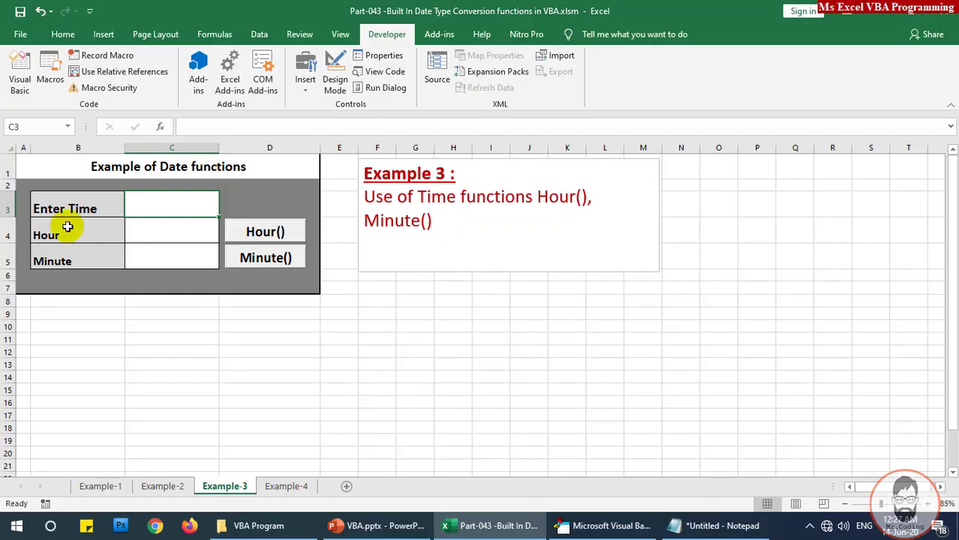
# Step: Enter 10:25 in C3 and fill in its Hour and Minute results
pyautogui.click(149, 206)
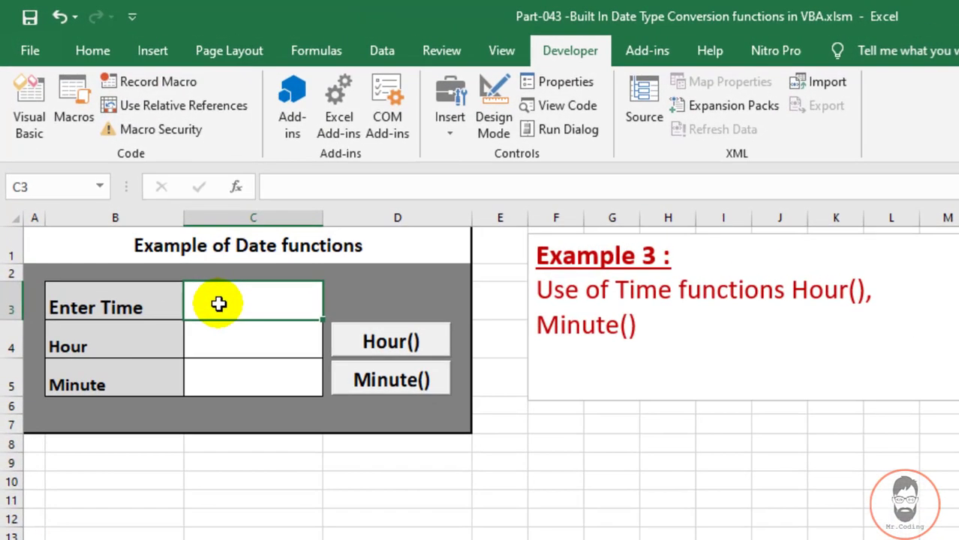
pyautogui.write('1')
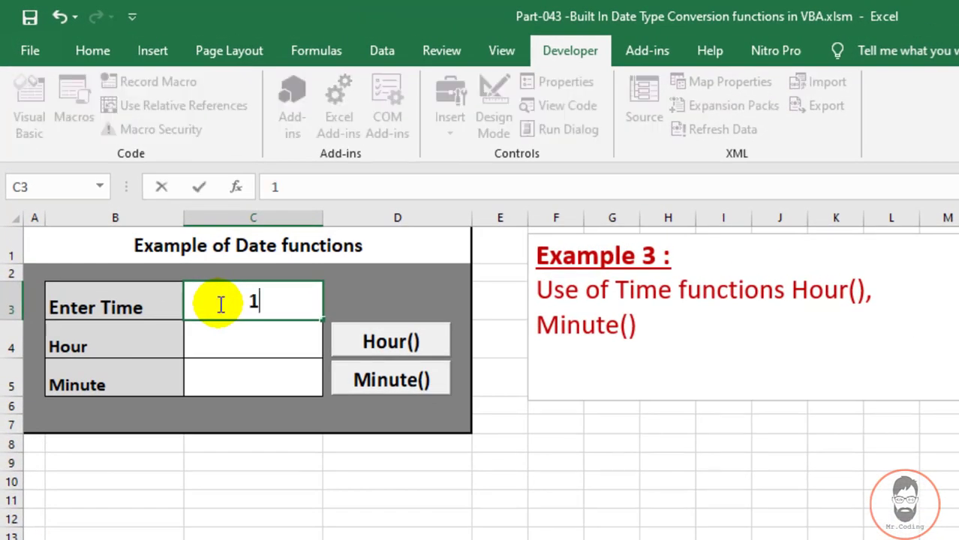
pyautogui.write('0:')
pyautogui.write('25')
pyautogui.press('Return')
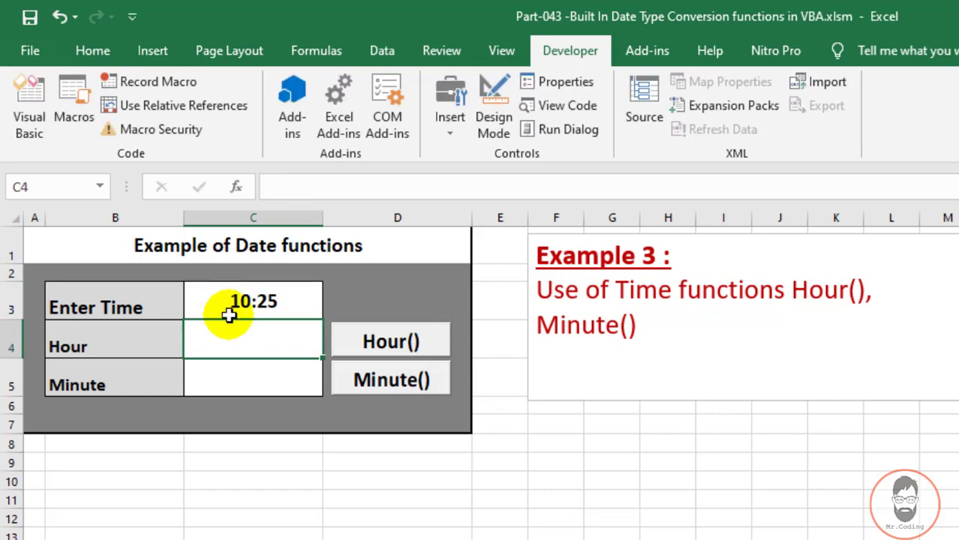
pyautogui.click(427, 342)
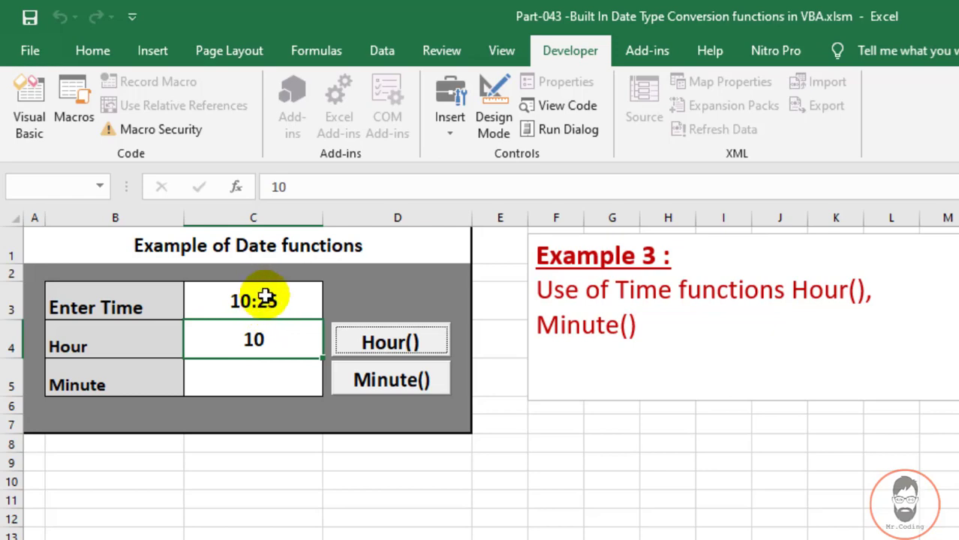
pyautogui.click(399, 380)
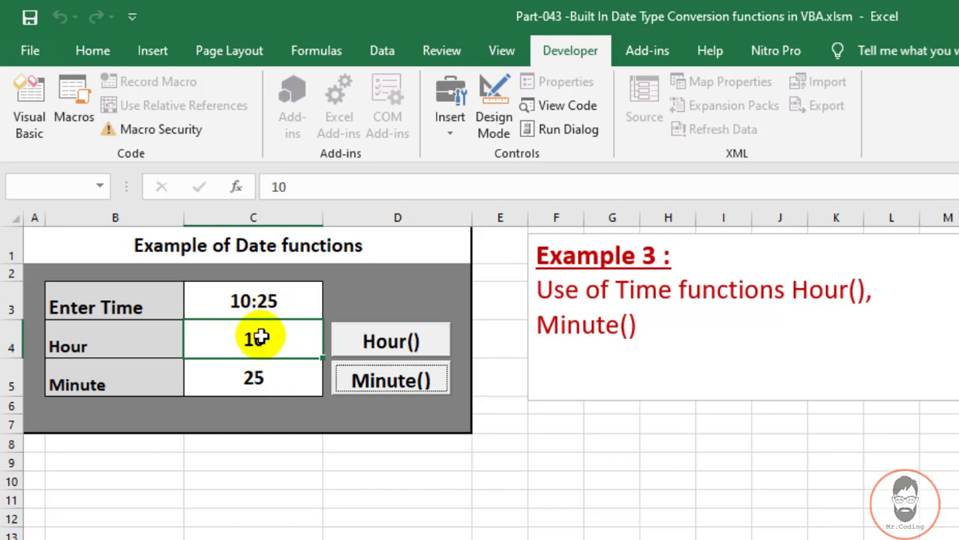
# Step: Change C3 to 11:30 AM and recalculate the Hour and Minute results
pyautogui.click(272, 299)
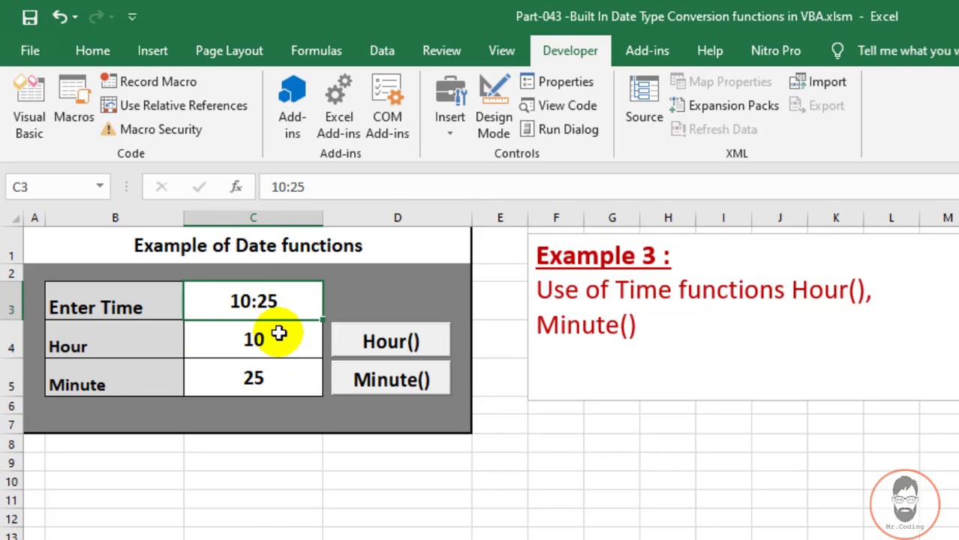
pyautogui.write('11:30 ')
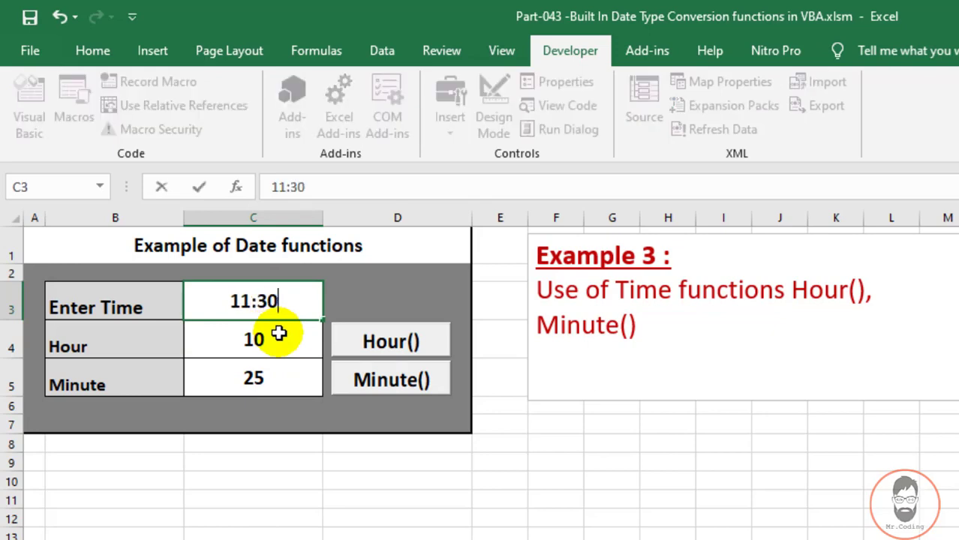
pyautogui.write('AM')
pyautogui.press('Return')
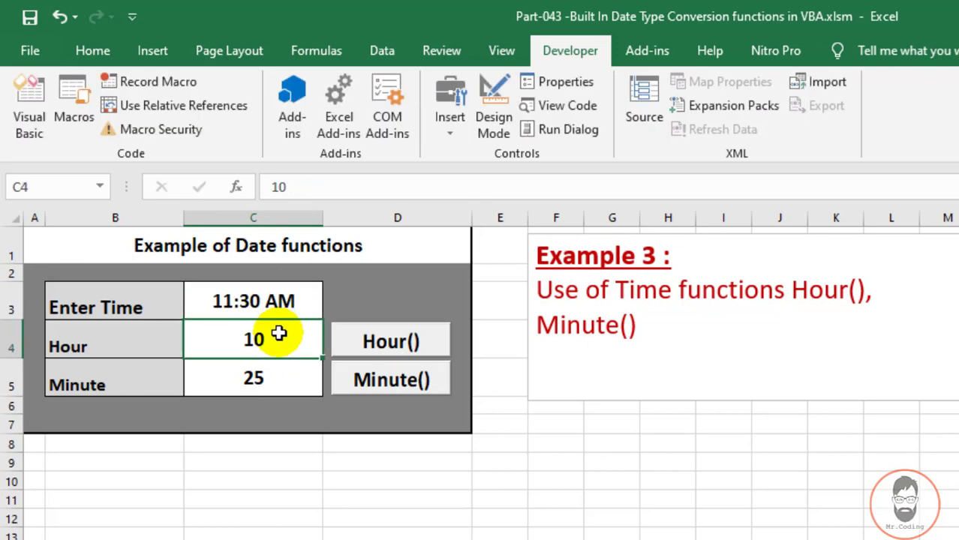
pyautogui.click(398, 343)
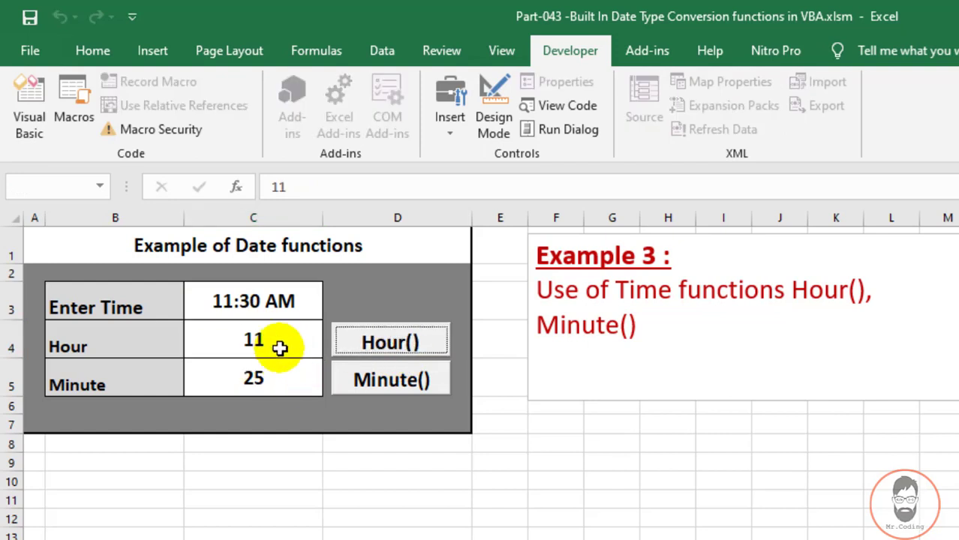
pyautogui.click(406, 381)
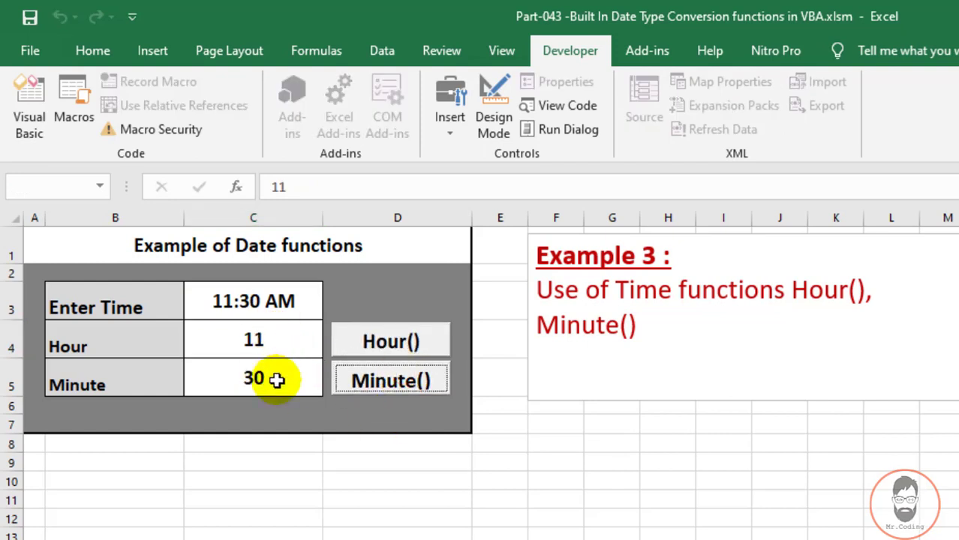
# Step: Edit the time to 01:30 PM, get Hour 13, then clear the Hour and Minute results
pyautogui.doubleClick(229, 300)
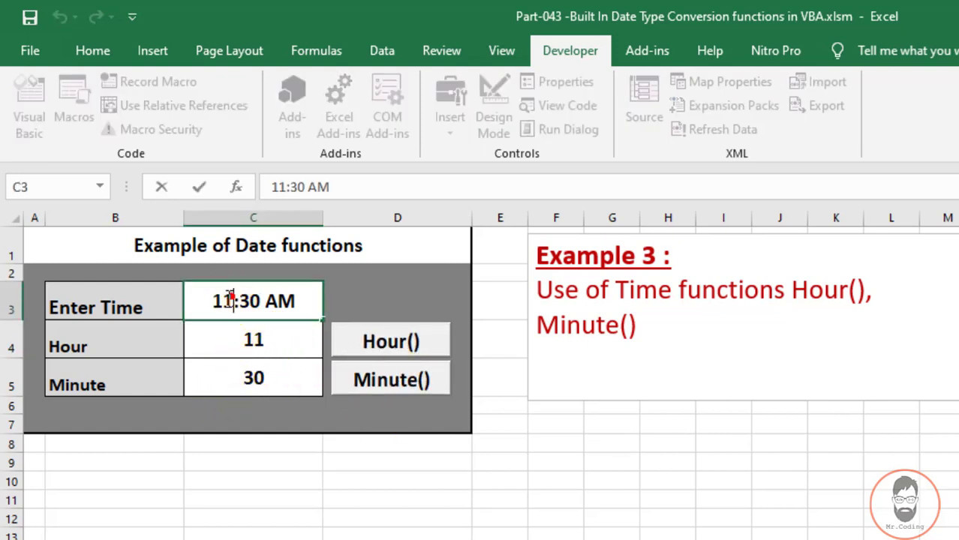
pyautogui.moveTo(216, 300); pyautogui.dragTo(235, 301)
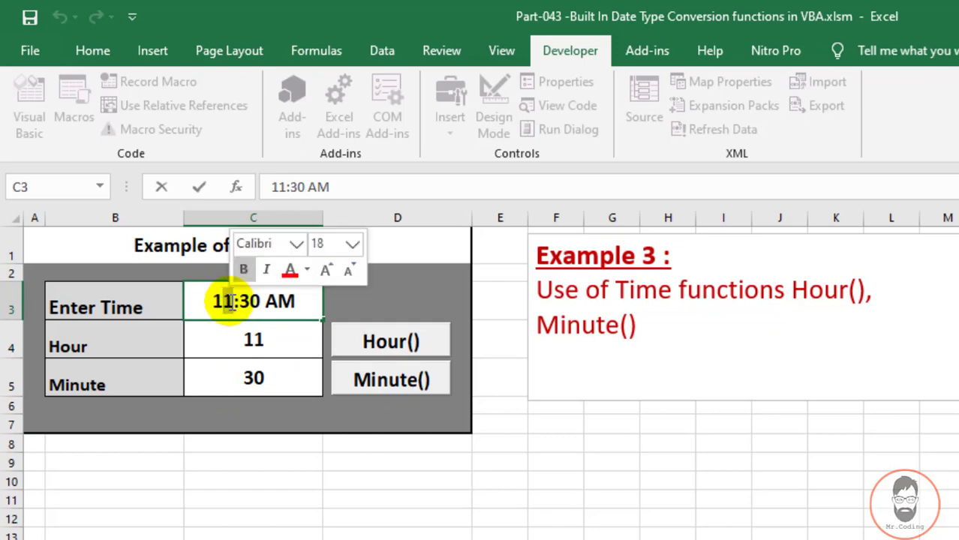
pyautogui.press('Delete')
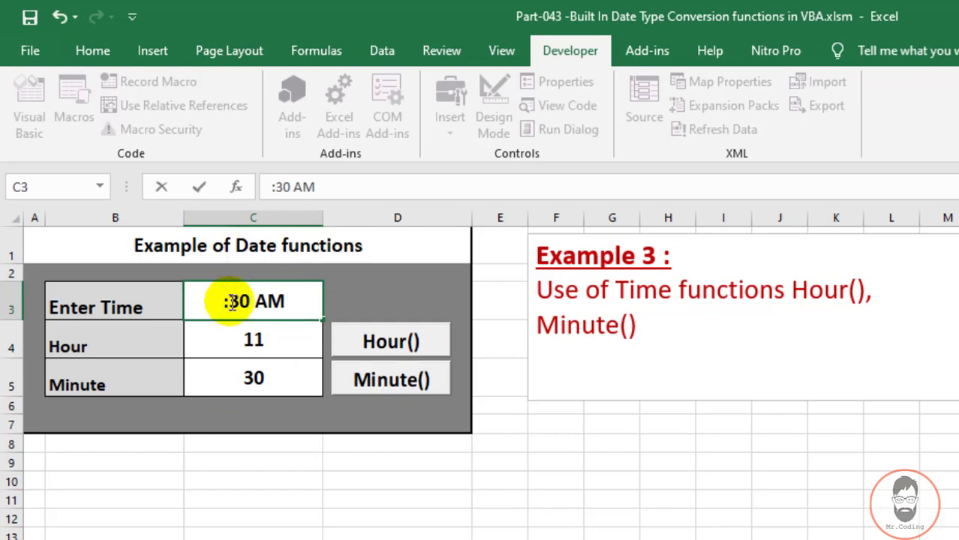
pyautogui.write('01')
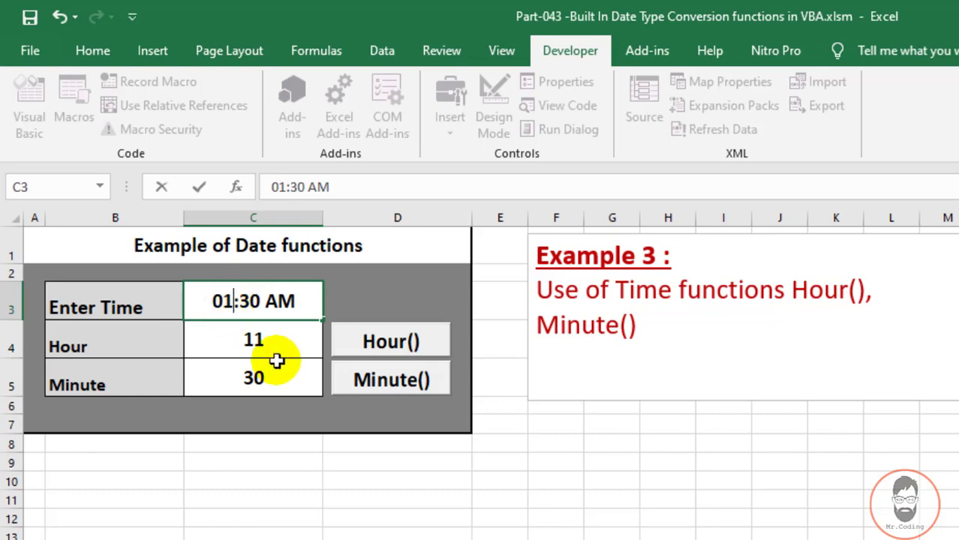
pyautogui.click(280, 349)
pyautogui.doubleClick(270, 300)
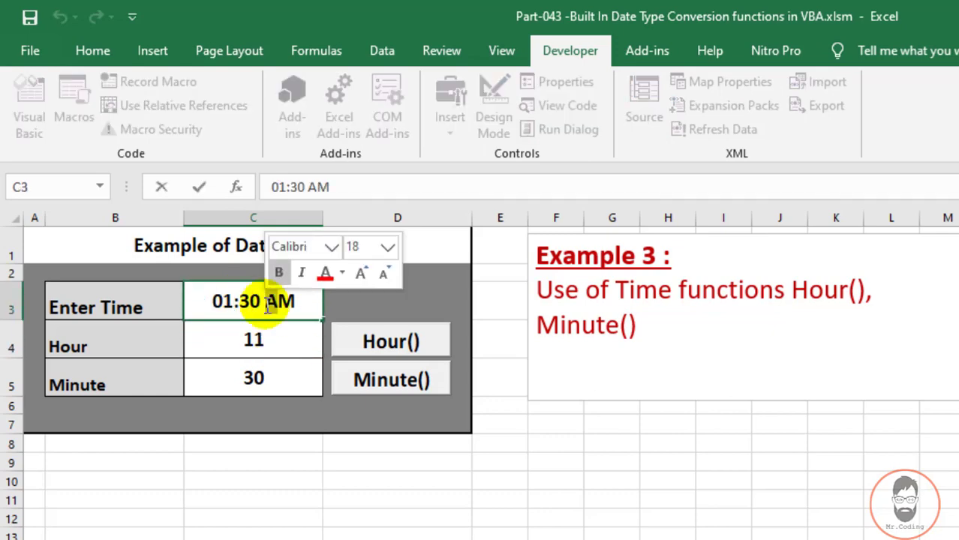
pyautogui.write('P')
pyautogui.click(319, 381)
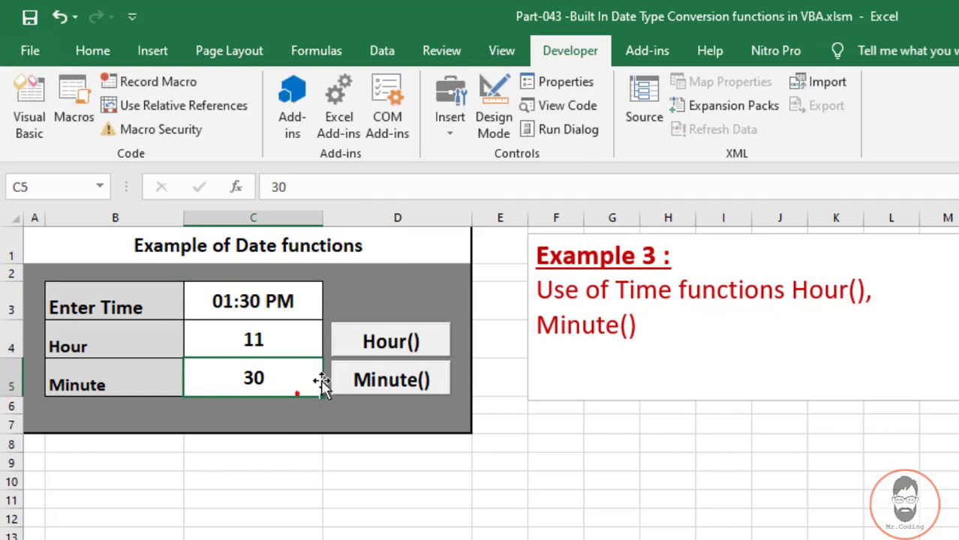
pyautogui.click(392, 342)
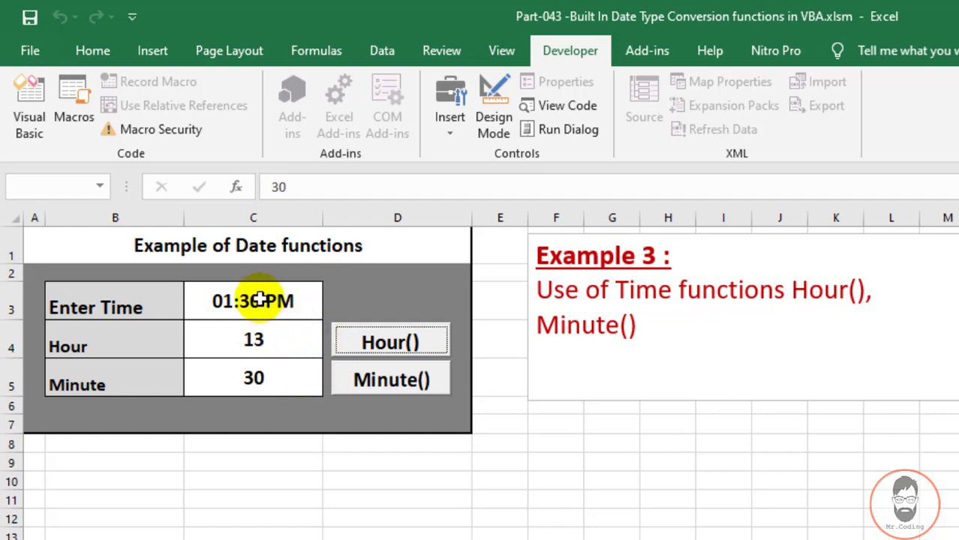
pyautogui.moveTo(261, 313); pyautogui.dragTo(253, 379)
pyautogui.press('Delete')
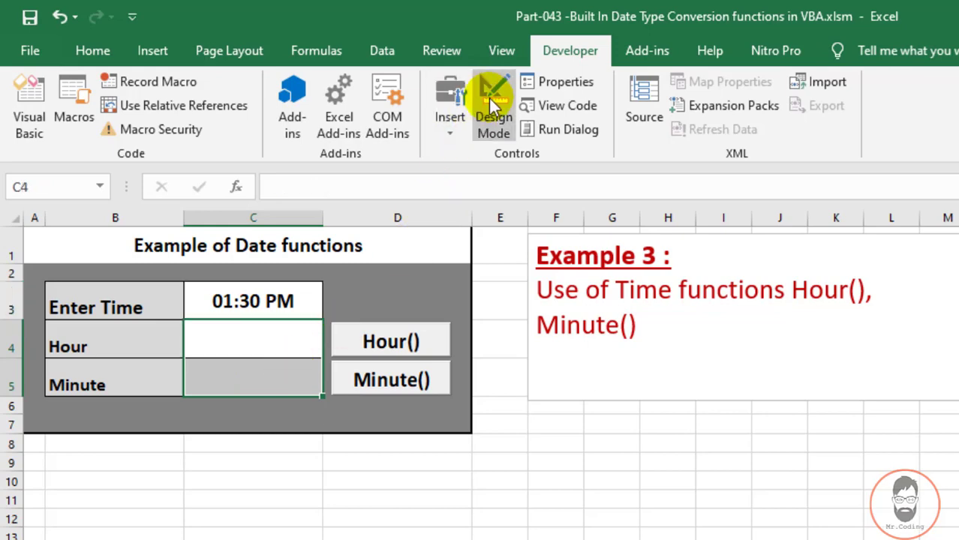
# Step: Turn on Design Mode and open the Hour() button's click procedure
pyautogui.click(491, 102)
pyautogui.click(391, 341)
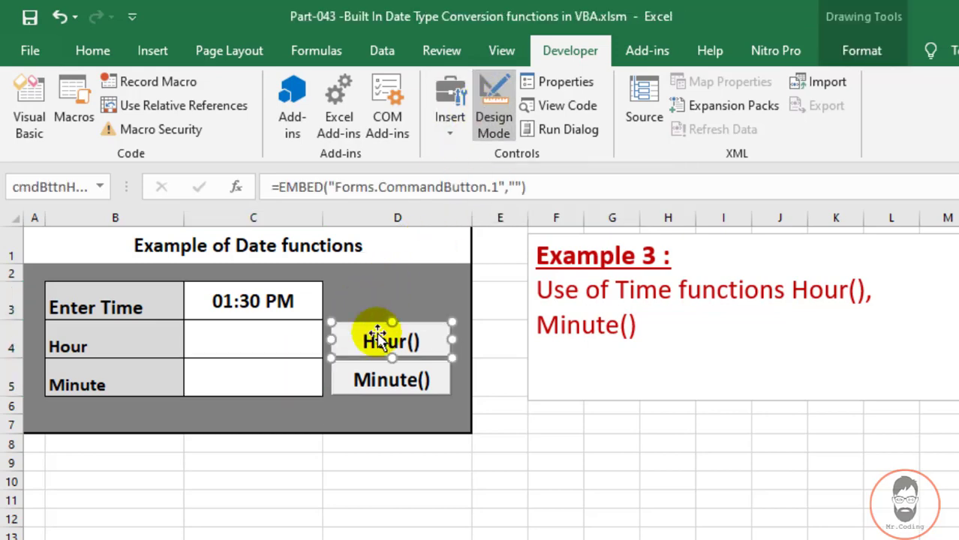
pyautogui.doubleClick(390, 341)
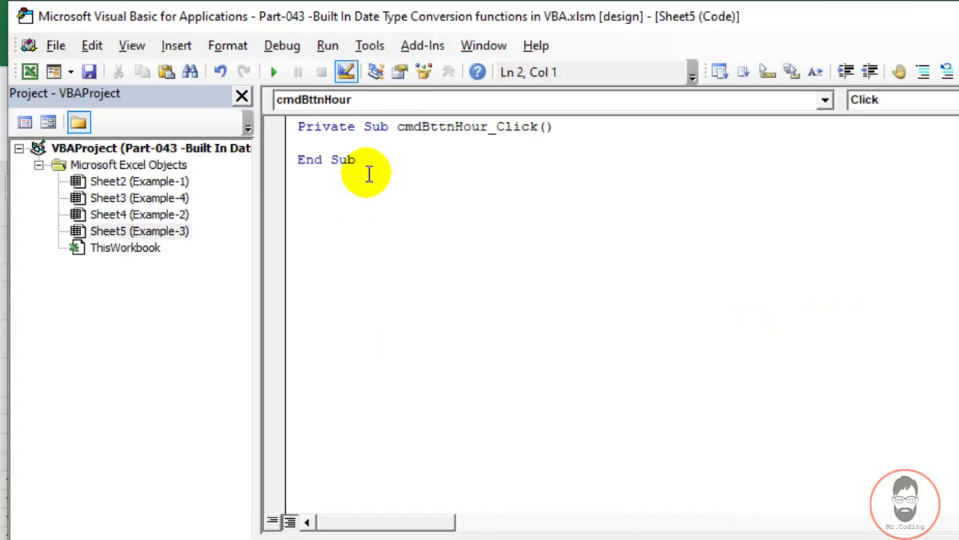
pyautogui.press('Tab')
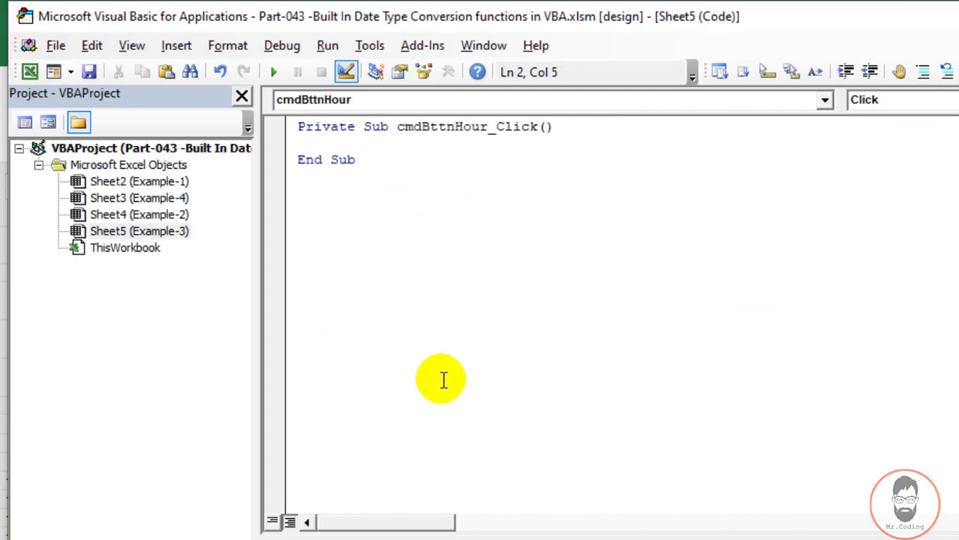
pyautogui.hotkey('alt', 'F11')
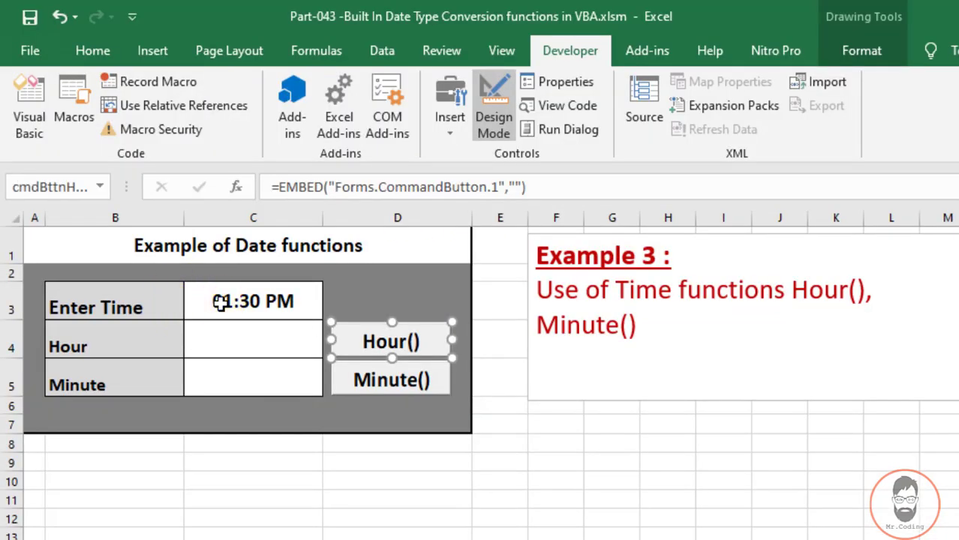
pyautogui.click(219, 303)
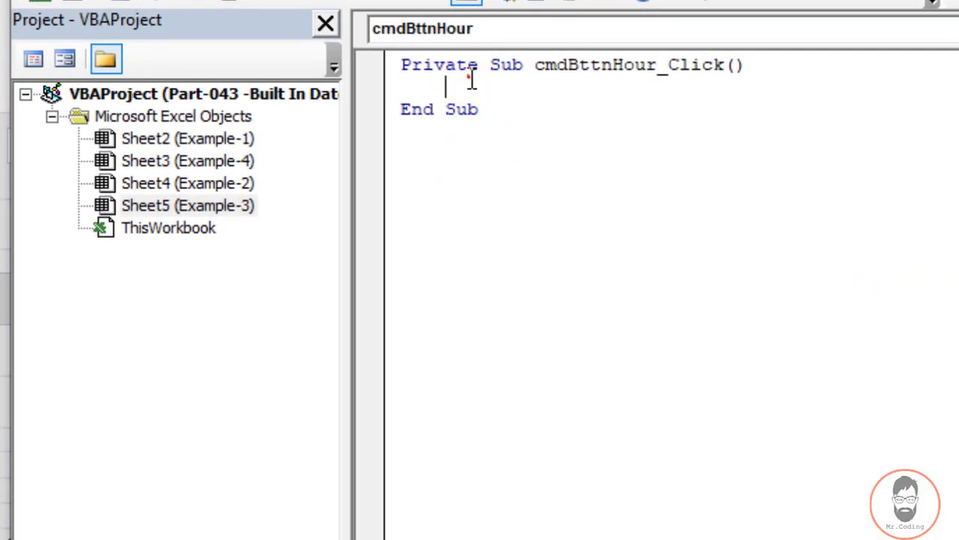
# Step: Declare Dim tm As Date and assign tm = Range("C3").Value
pyautogui.click(468, 77)
pyautogui.write('dim ')
pyautogui.write('tm as d')
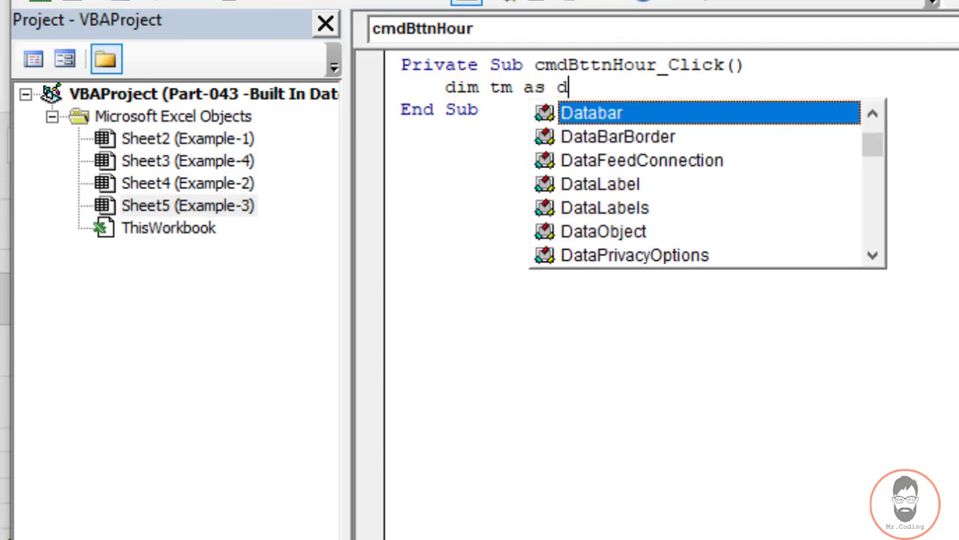
pyautogui.write('ate')
pyautogui.press('Return')
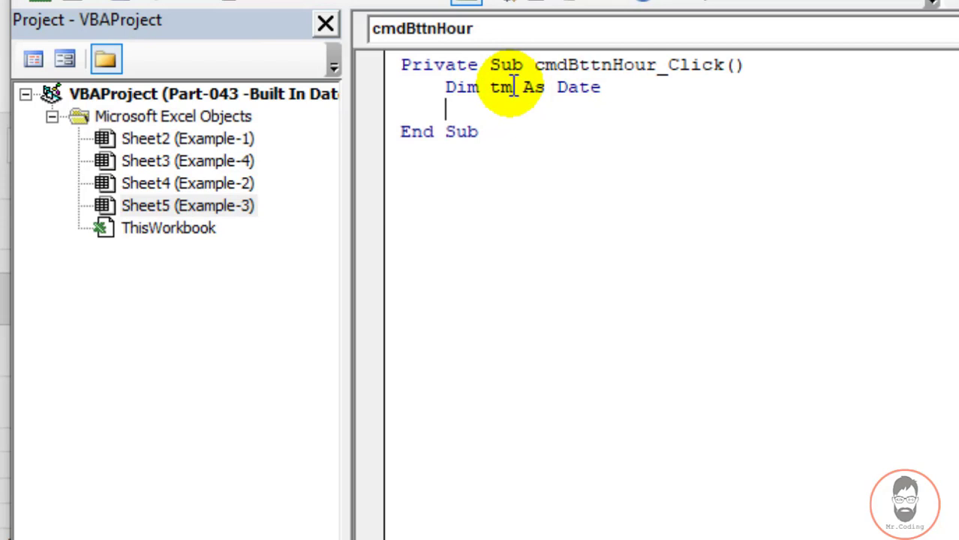
pyautogui.write('tm =')
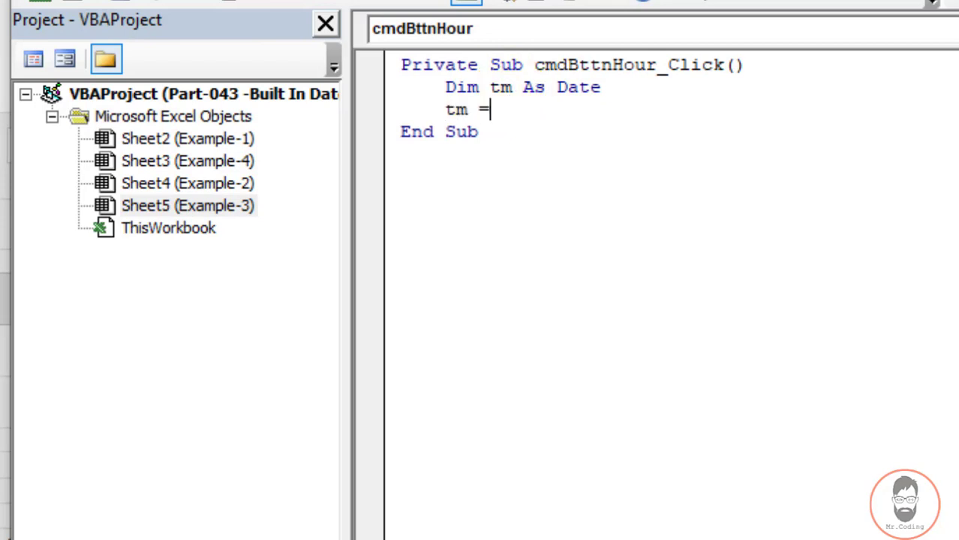
pyautogui.hotkey('alt', 'Tab')
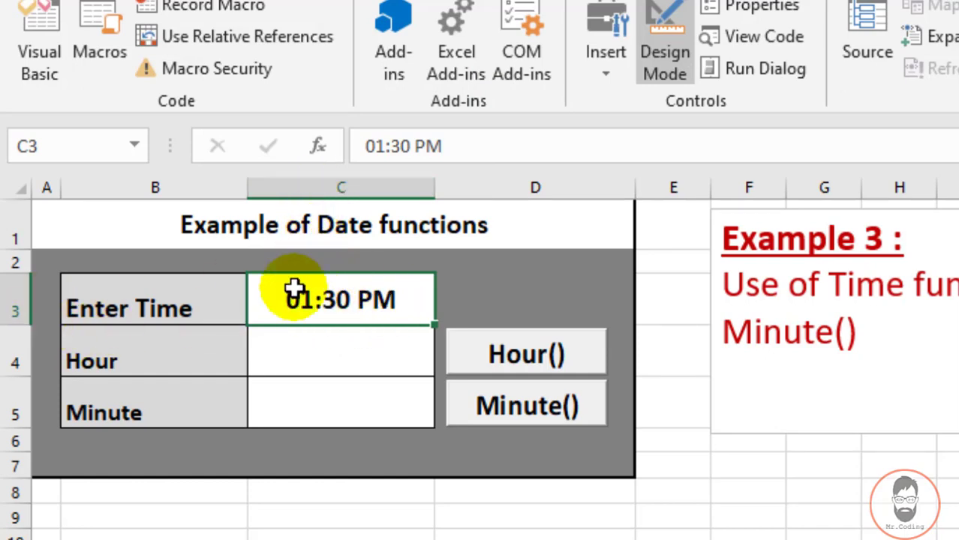
pyautogui.hotkey('alt', 'Tab')
pyautogui.write('Ra')
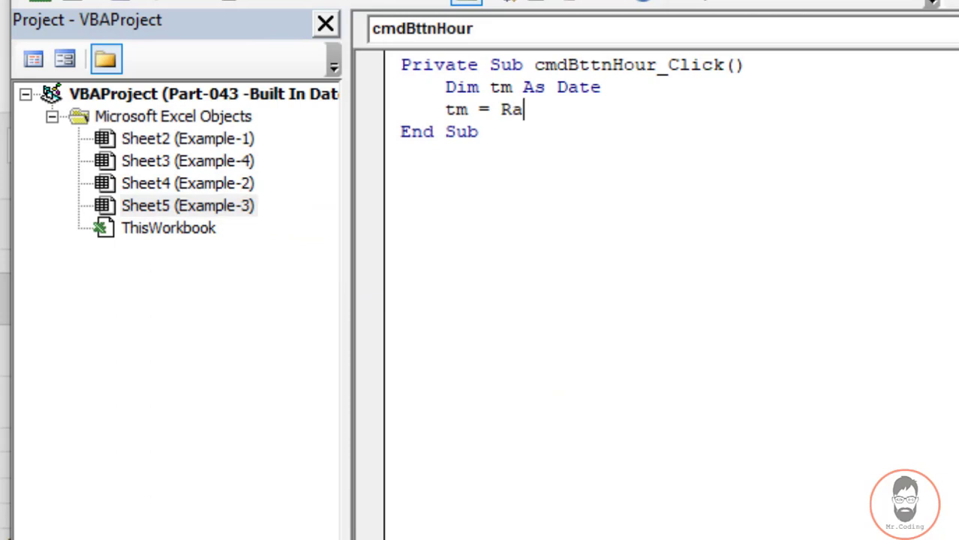
pyautogui.write('nge(')
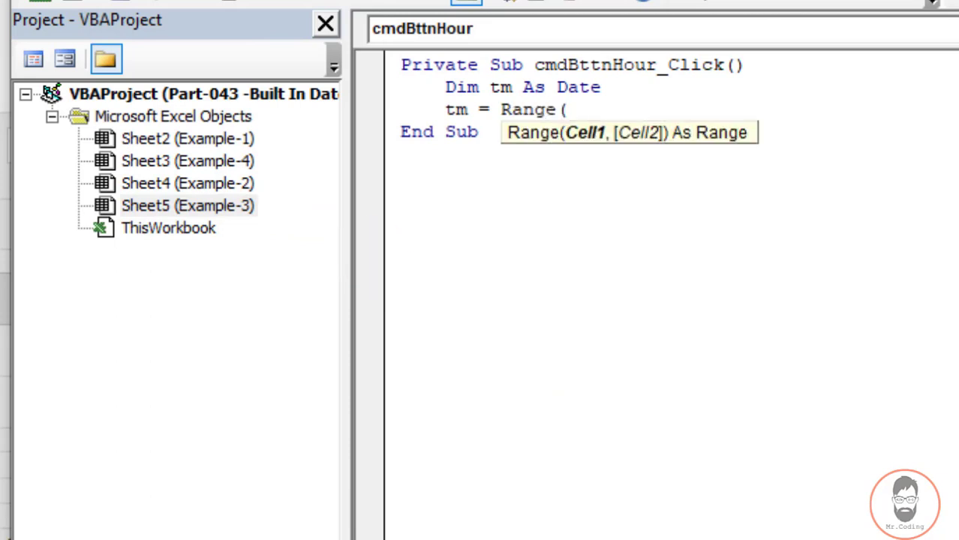
pyautogui.write('v')
pyautogui.write('C')
pyautogui.write('3"')
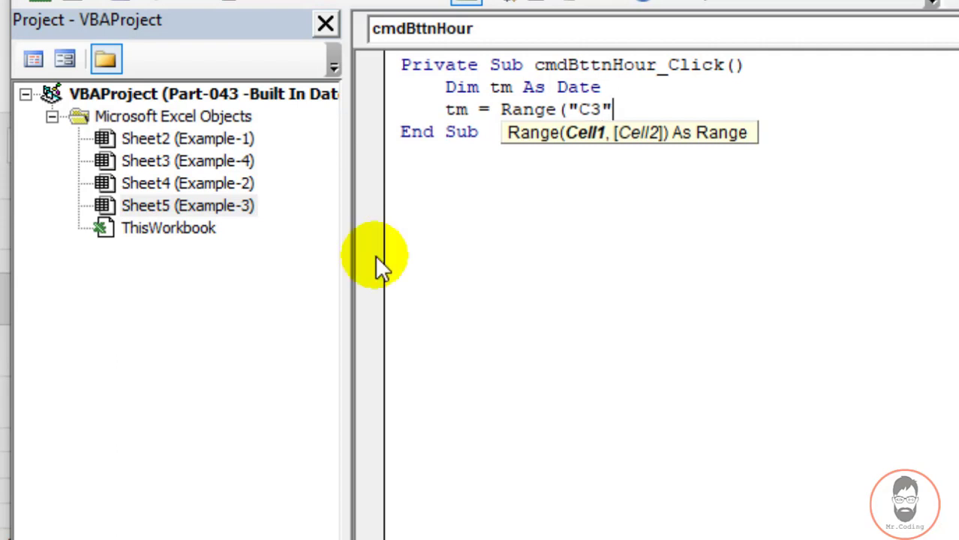
pyautogui.write(').value')
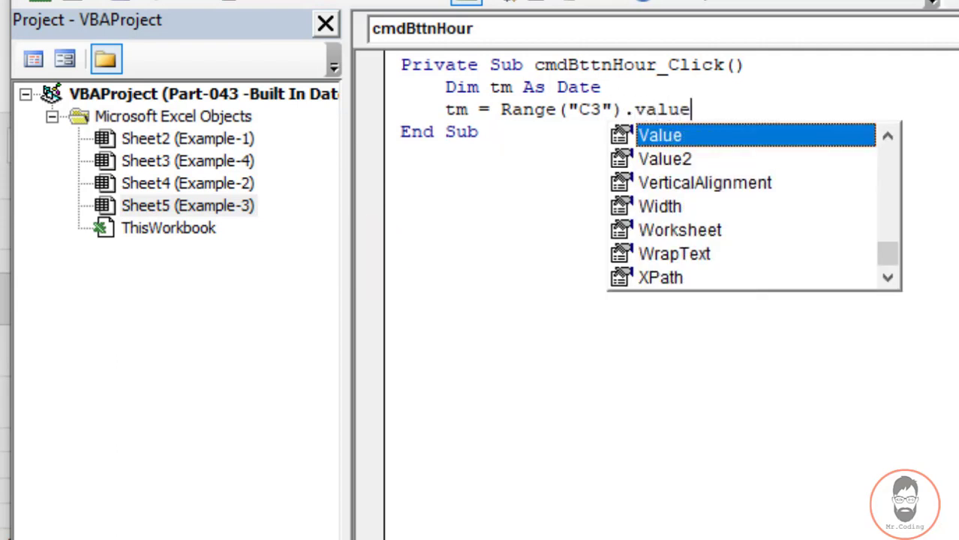
pyautogui.press('Escape')
pyautogui.press('Return')
pyautogui.press('Return')
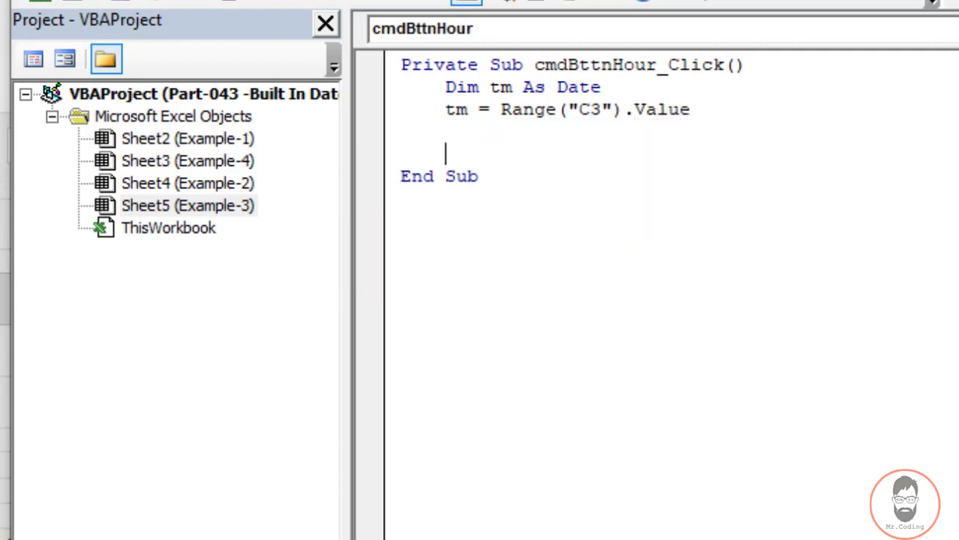
# Step: Add Range("C4").Value = Hour(tm) to write the hour into C4
pyautogui.click(445, 132)
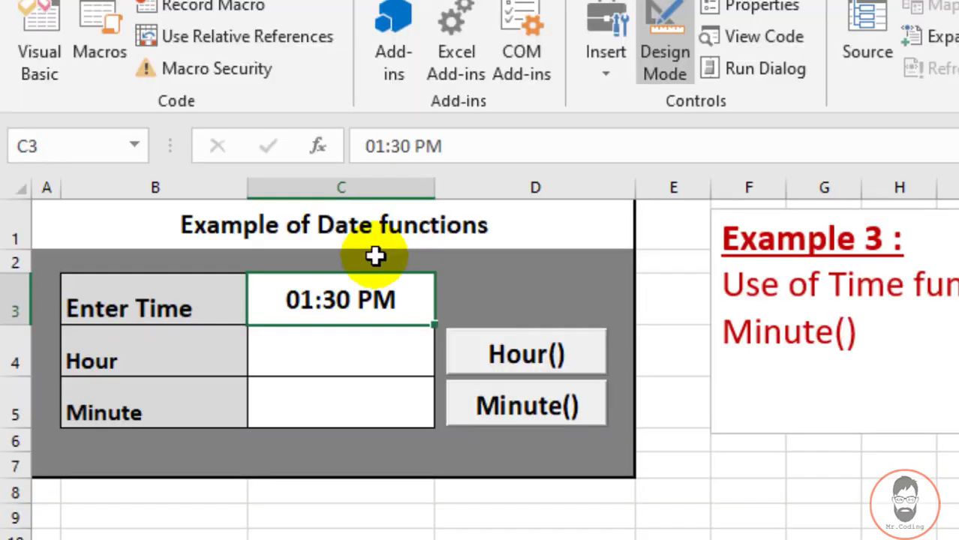
pyautogui.hotkey('alt', 'F11')
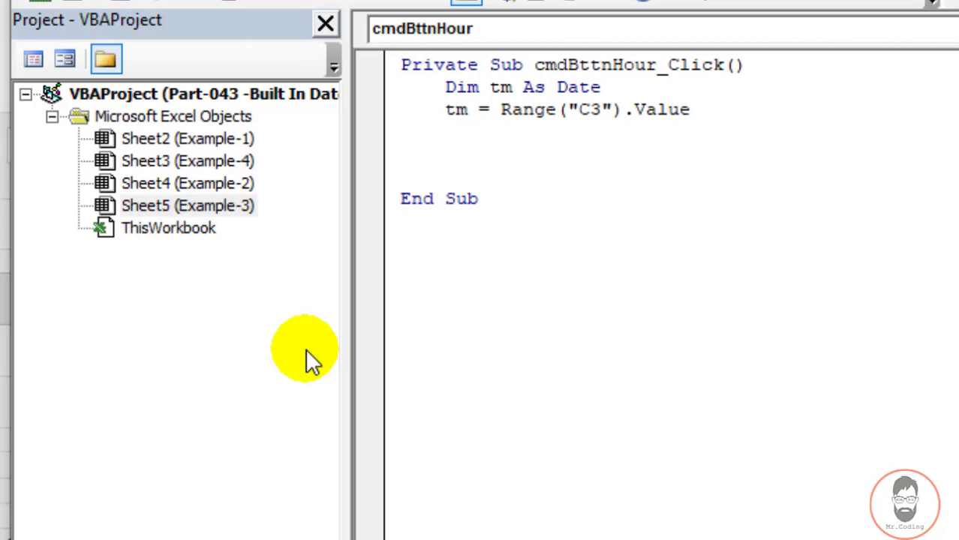
pyautogui.hotkey('alt', 'F11')
pyautogui.click(306, 347)
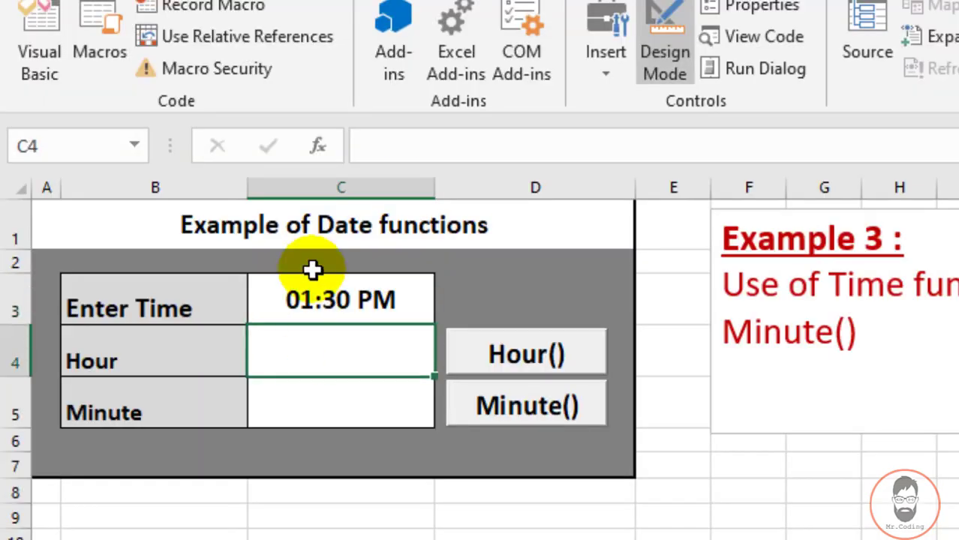
pyautogui.hotkey('alt', 'F11')
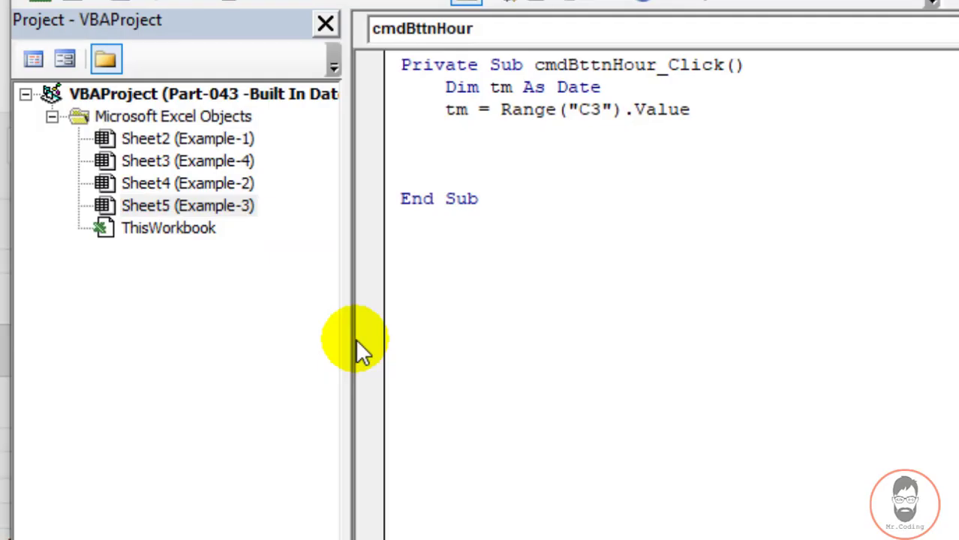
pyautogui.write('Ra')
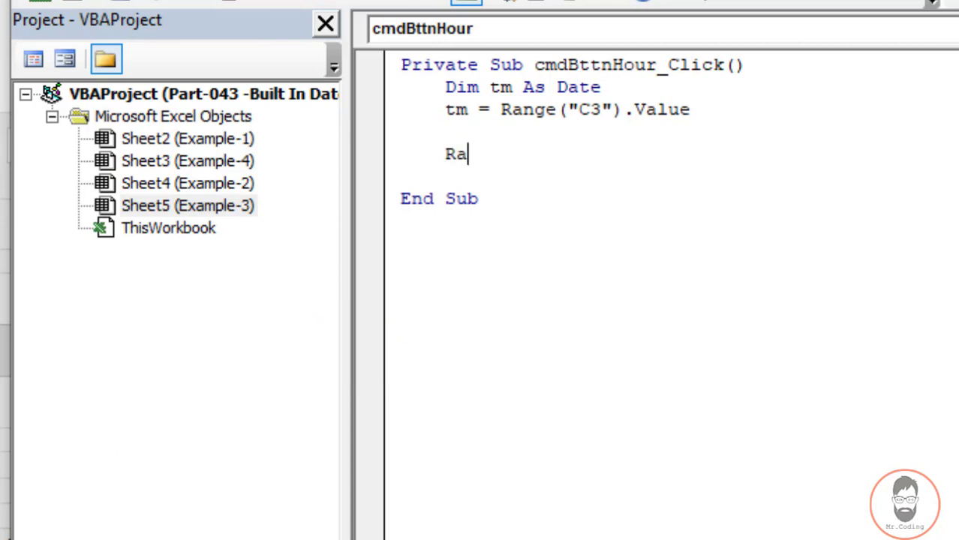
pyautogui.write('nge(')
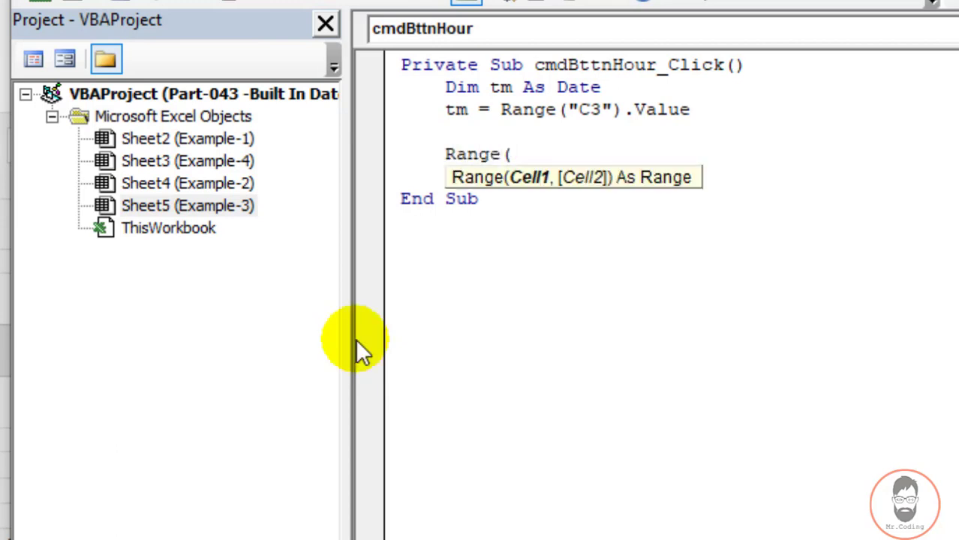
pyautogui.write('"C4"')
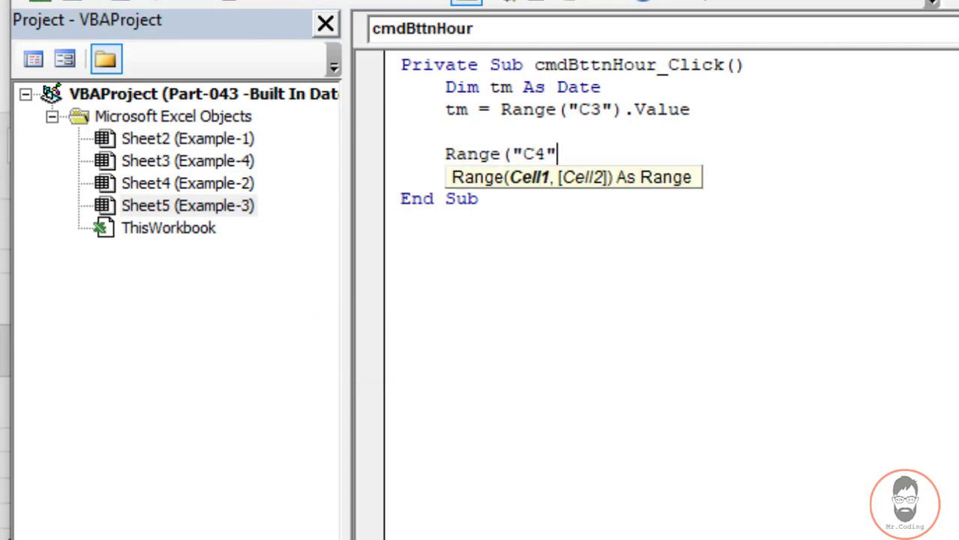
pyautogui.write(').value ')
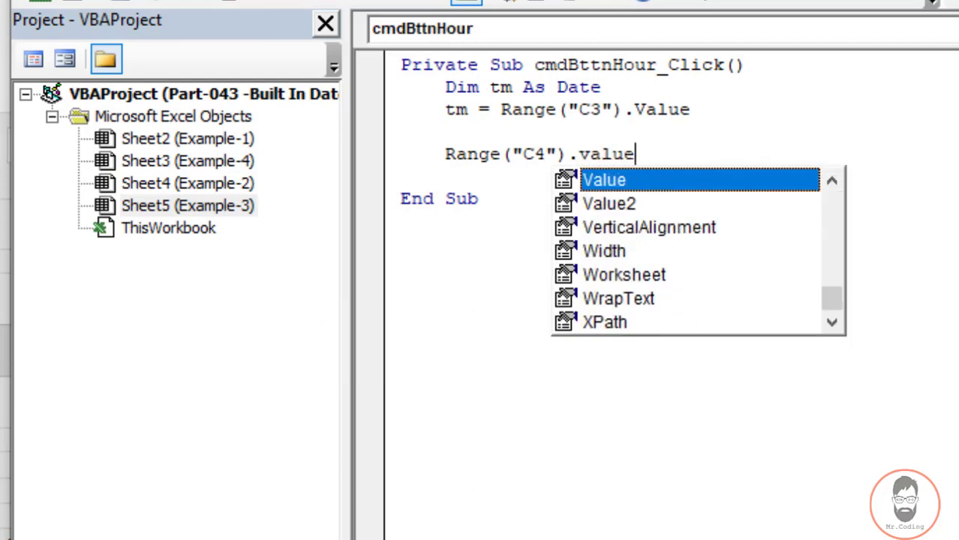
pyautogui.write(' =')
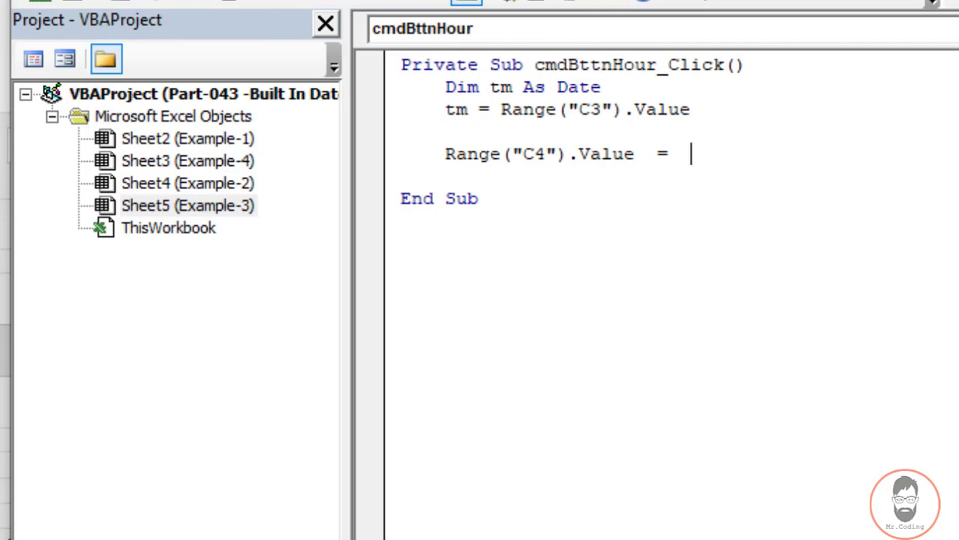
pyautogui.write('Hour')
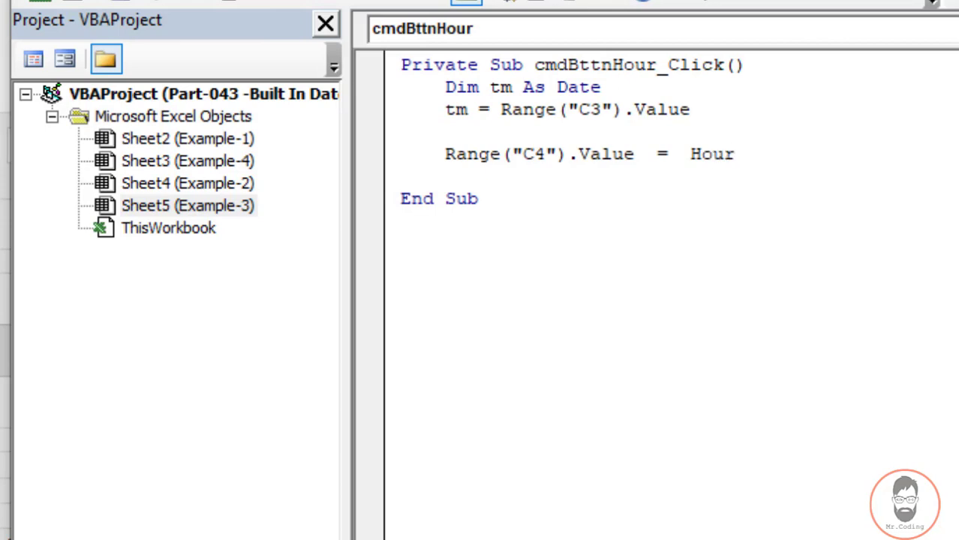
pyautogui.write('(tm')
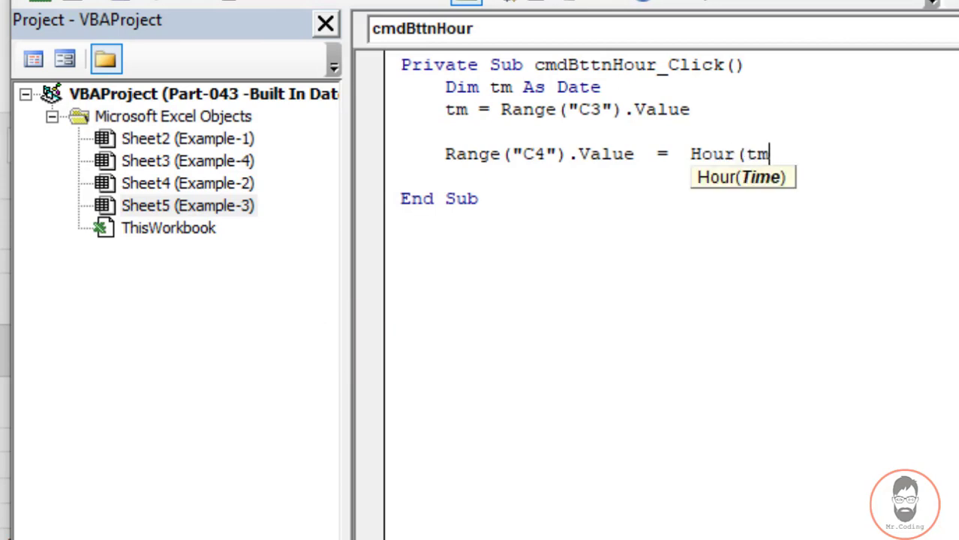
pyautogui.write(')')
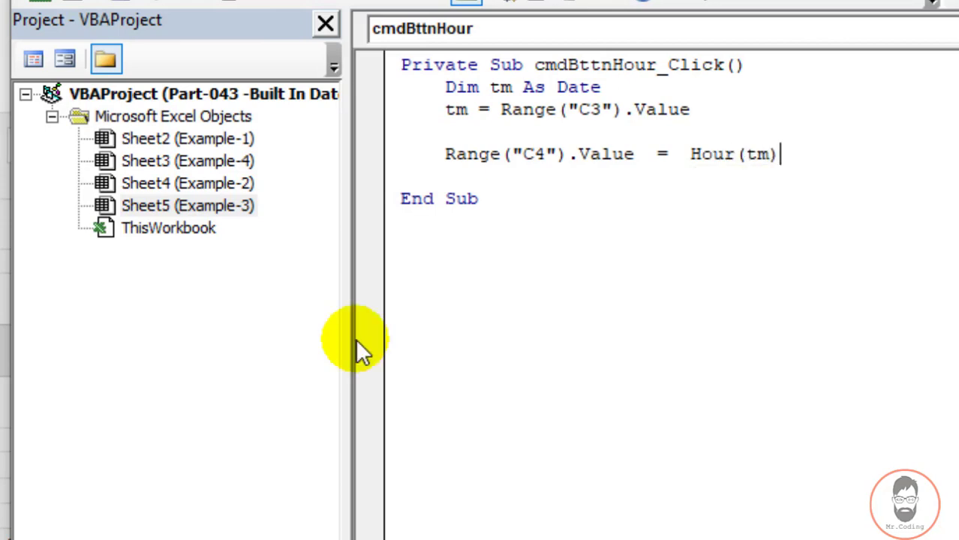
pyautogui.hotkey('alt', 'F11')
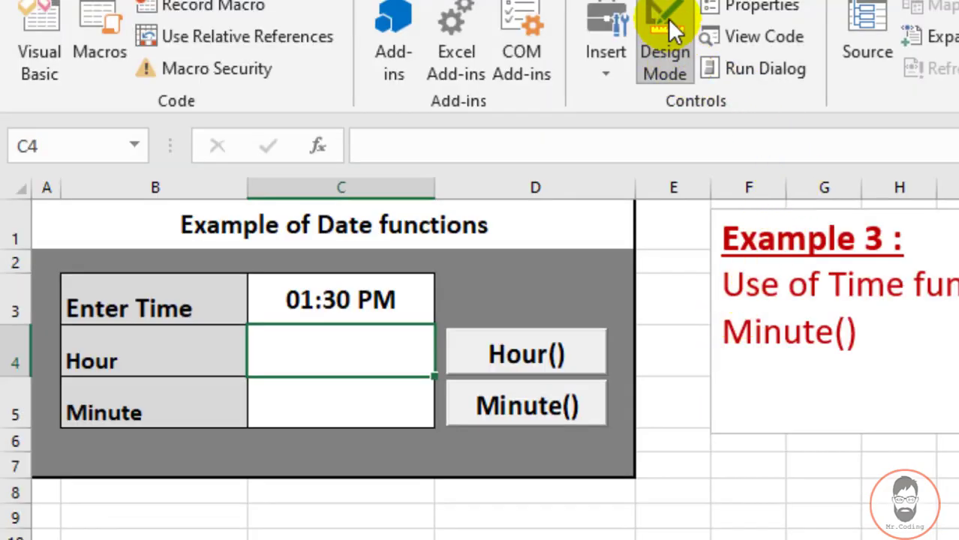
# Step: Run the Hour() button to get 13 in C4, then open the Minute() button's code in Design Mode
pyautogui.click(672, 30)
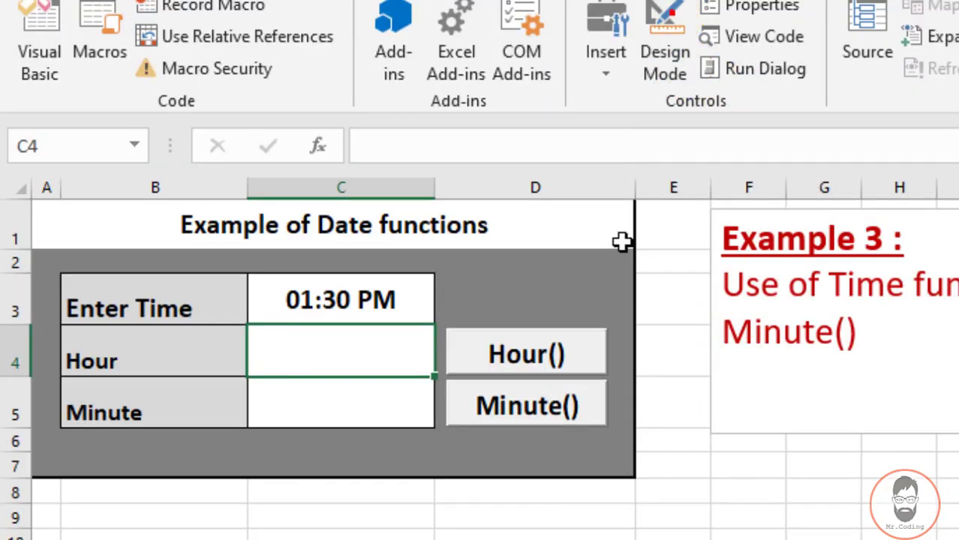
pyautogui.click(523, 358)
pyautogui.hotkey('alt', 'Tab')
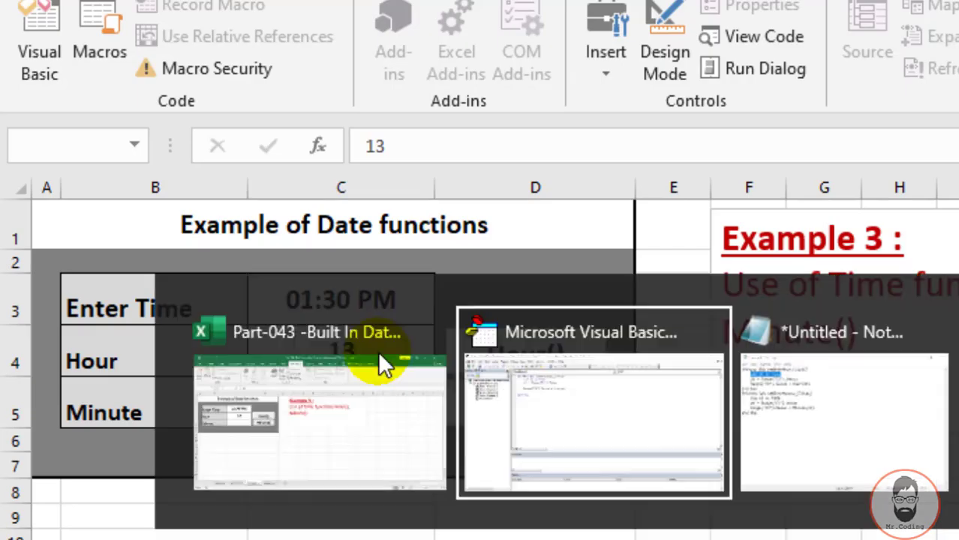
pyautogui.hotkey('alt', 'Tab')
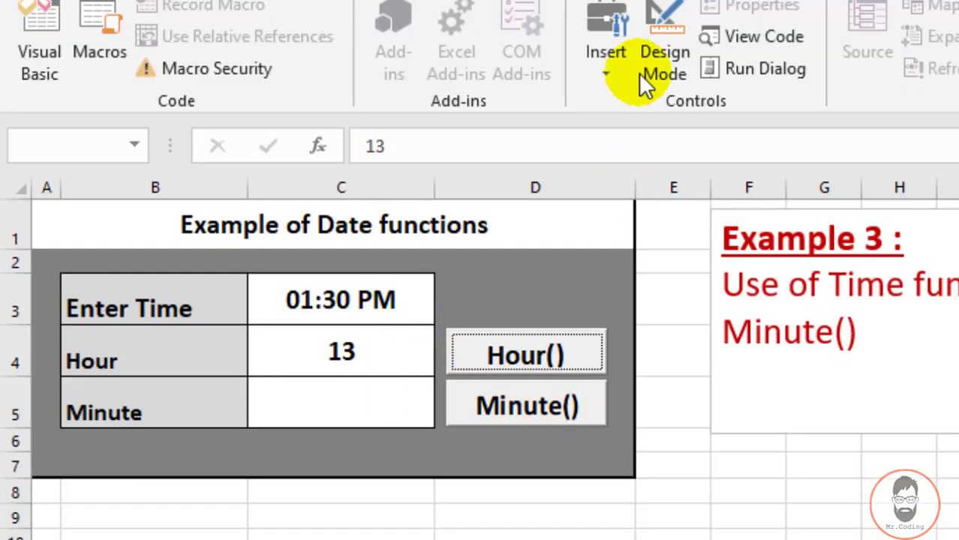
pyautogui.click(657, 59)
pyautogui.doubleClick(540, 410)
# Step: Copy the Hour code into cmdBttnMinute_Click and change Hour(tm) to Minute(tm)
pyautogui.click(542, 409)
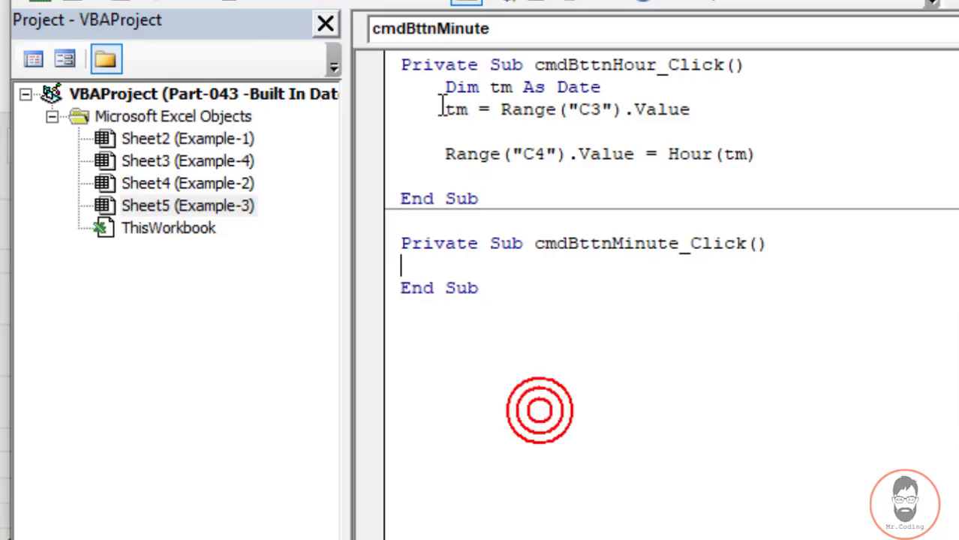
pyautogui.moveTo(435, 82)
pyautogui.mouseDown()
pyautogui.moveTo(786, 130)
pyautogui.moveTo(811, 161)
pyautogui.mouseUp()
pyautogui.hotkey('ctrl', 'c')
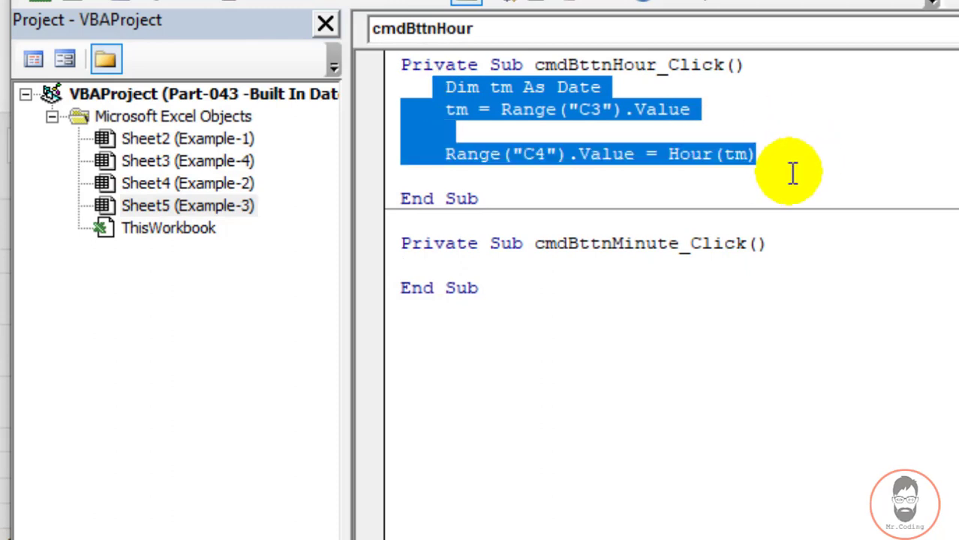
pyautogui.click(490, 261)
pyautogui.hotkey('ctrl', 'v')
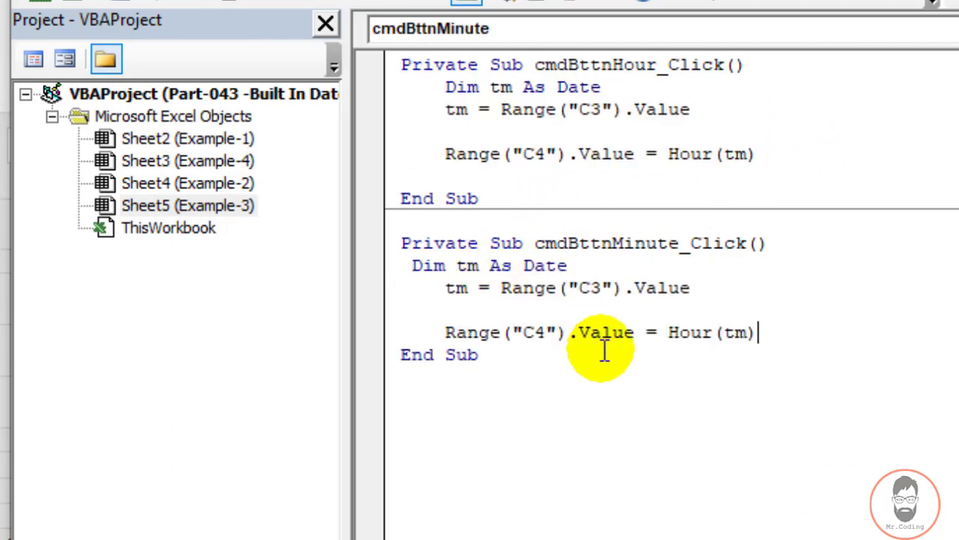
pyautogui.moveTo(668, 332); pyautogui.dragTo(701, 333)
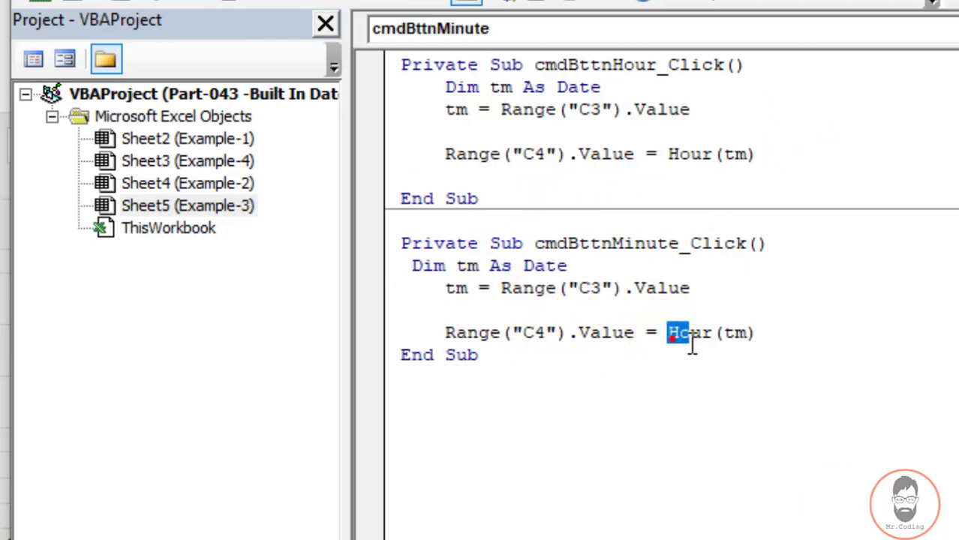
pyautogui.write('mi')
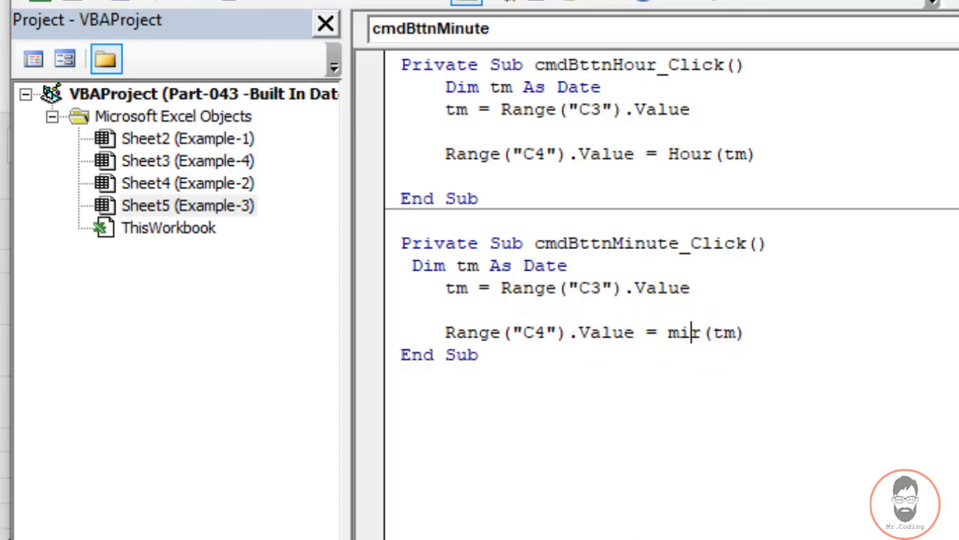
pyautogui.write('n')
pyautogui.hotkey('ctrl', 'space')
pyautogui.press('Tab')
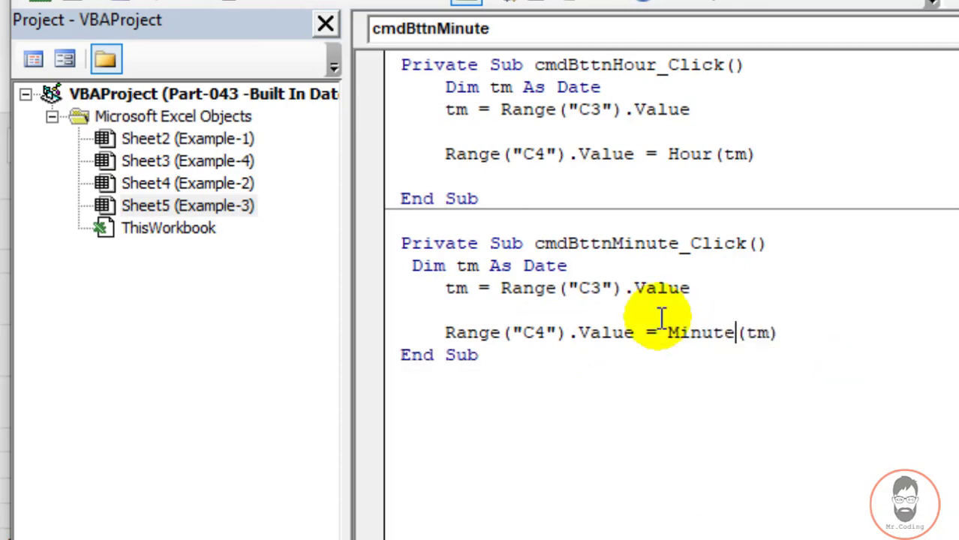
# Step: Change the output cell to C5, exit Design Mode, and run Minute() to get 30
pyautogui.hotkey('alt', 'F11')
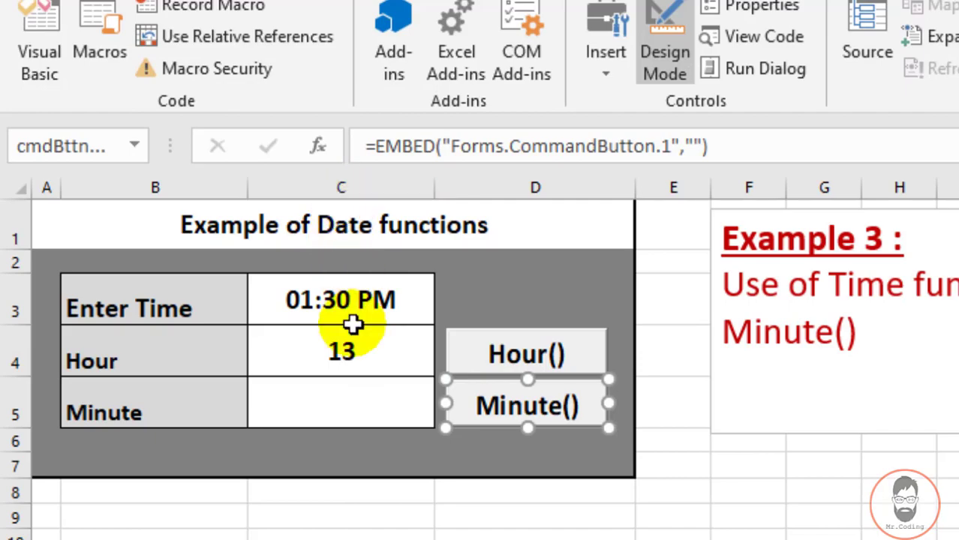
pyautogui.click(344, 407)
pyautogui.hotkey('alt', 'Tab')
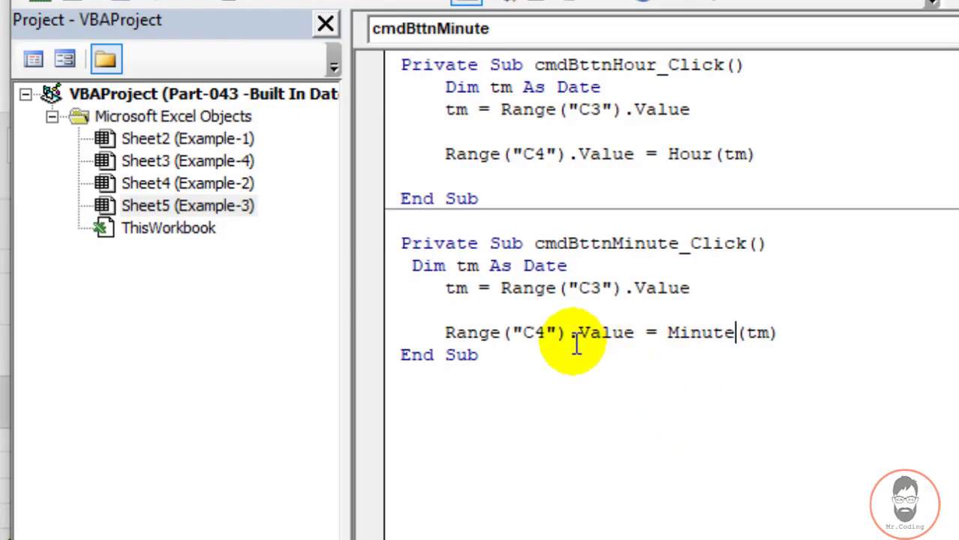
pyautogui.moveTo(534, 333); pyautogui.dragTo(547, 333)
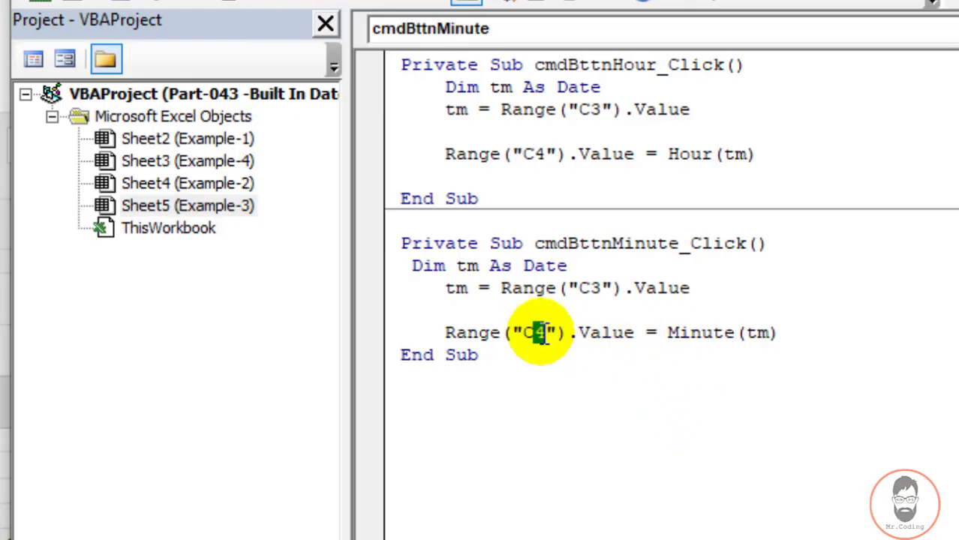
pyautogui.write('5')
pyautogui.hotkey('alt', 'Tab')
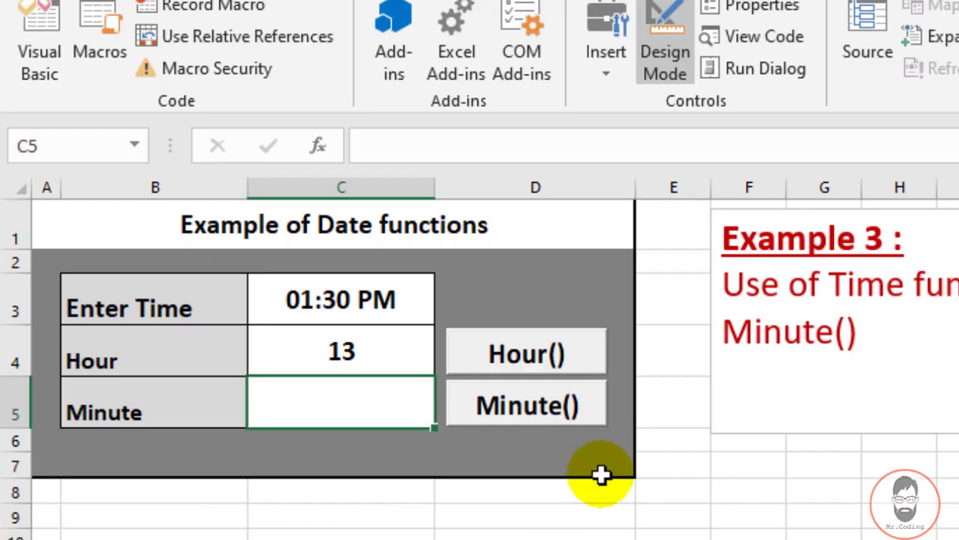
pyautogui.click(671, 49)
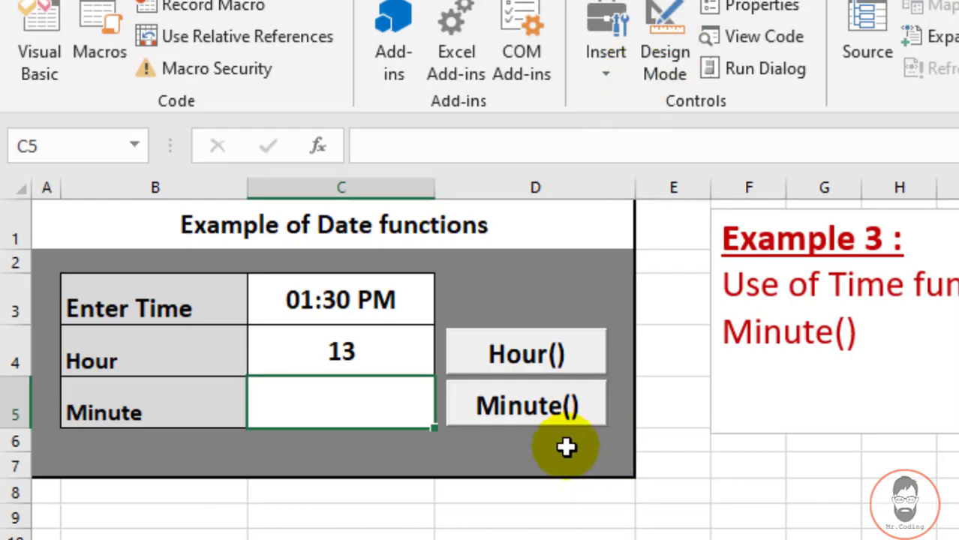
pyautogui.click(514, 408)
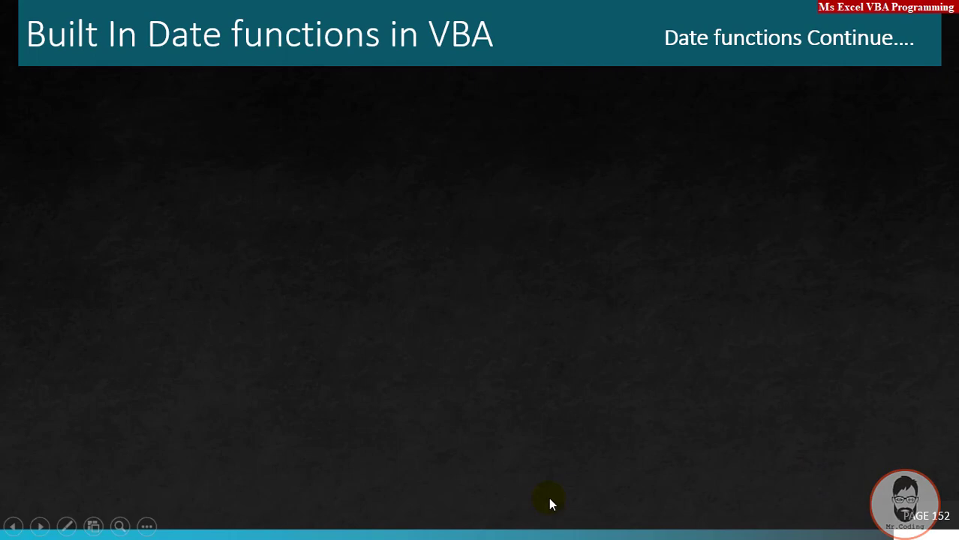
# Step: Reveal the DateDiff syntax and ParameterInterval tables, then switch to Excel's Example-4 sheet
pyautogui.click(548, 497)
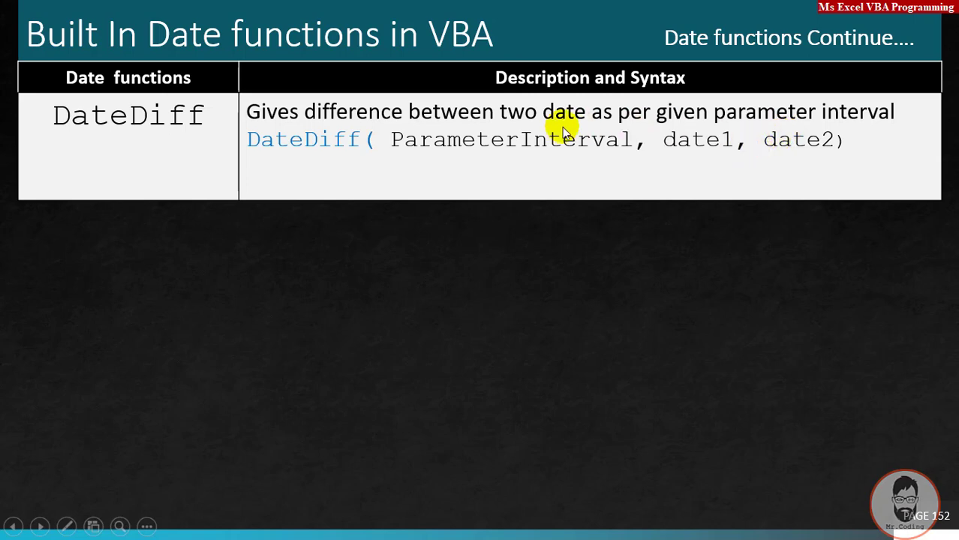
pyautogui.click(529, 146)
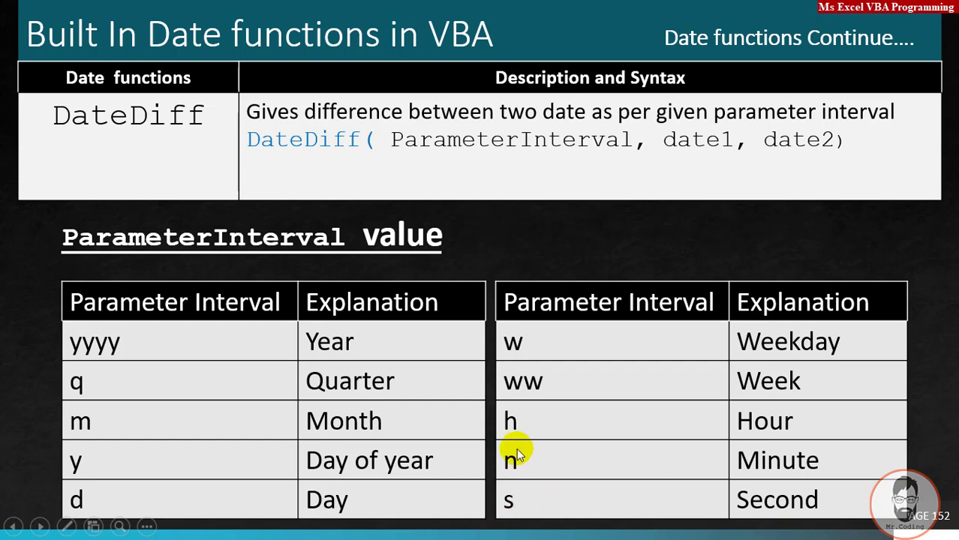
pyautogui.hotkey('alt', 'Tab')
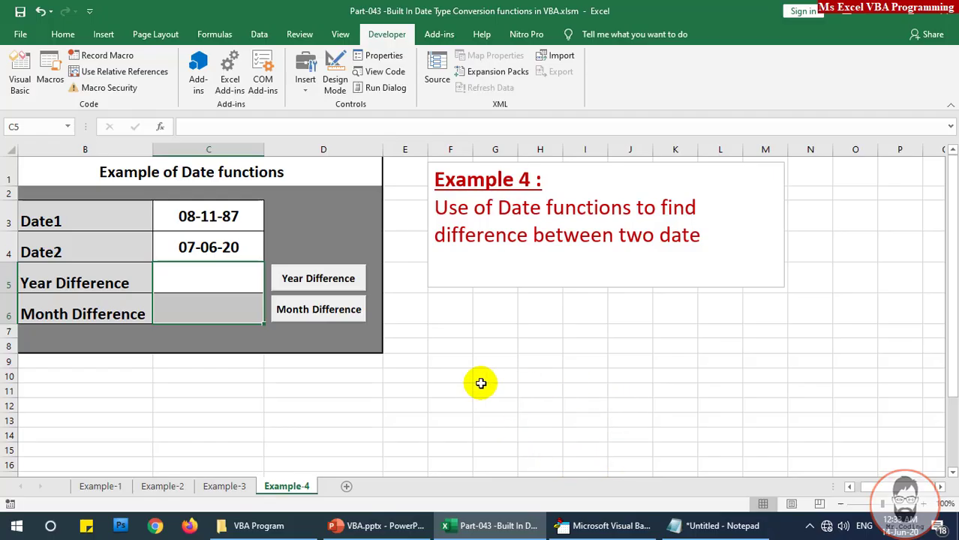
# Step: Check the Date1 and Date2 values and run Year Difference on them
pyautogui.click(336, 205)
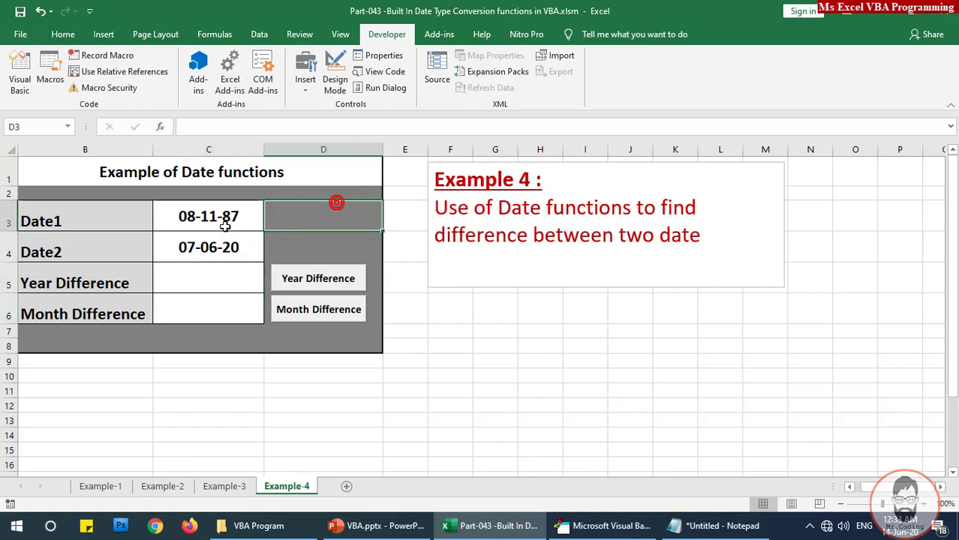
pyautogui.click(218, 214)
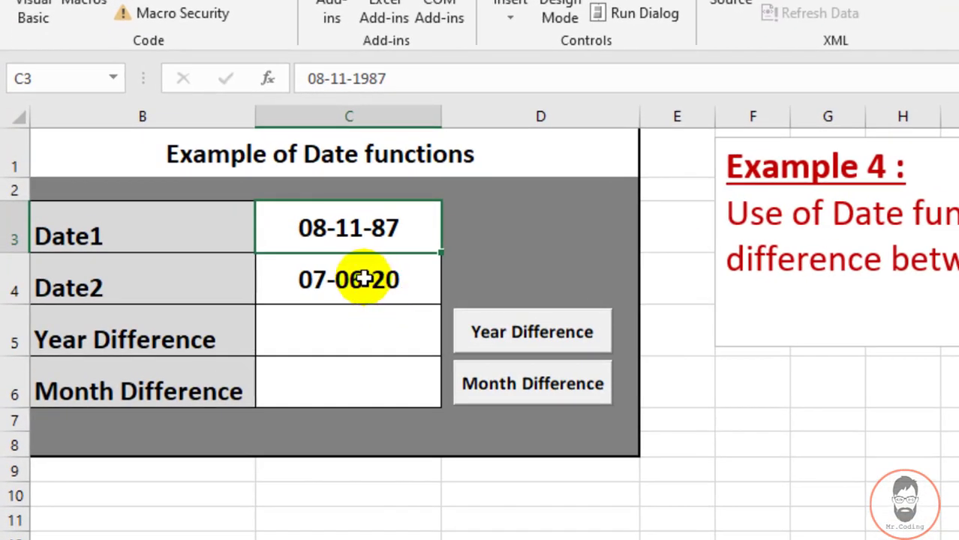
pyautogui.click(364, 278)
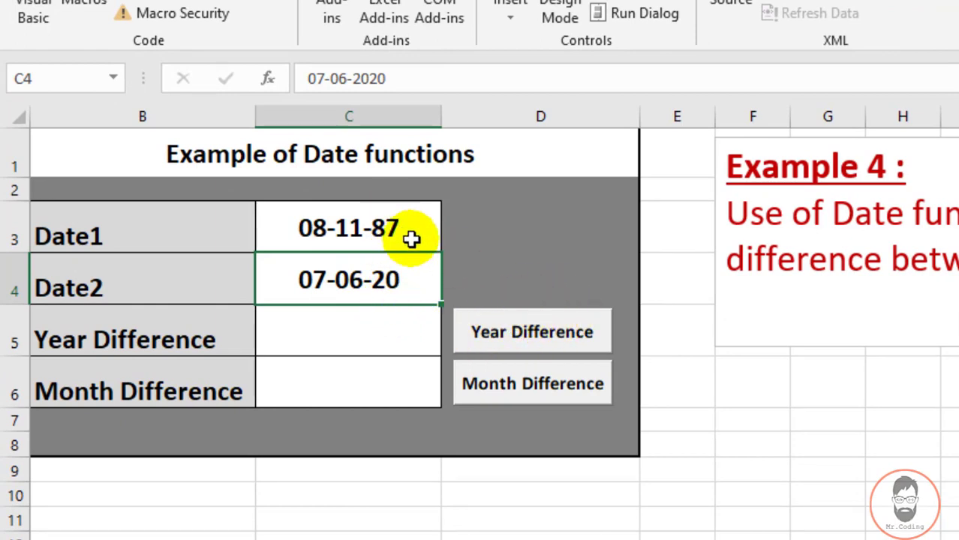
pyautogui.click(534, 335)
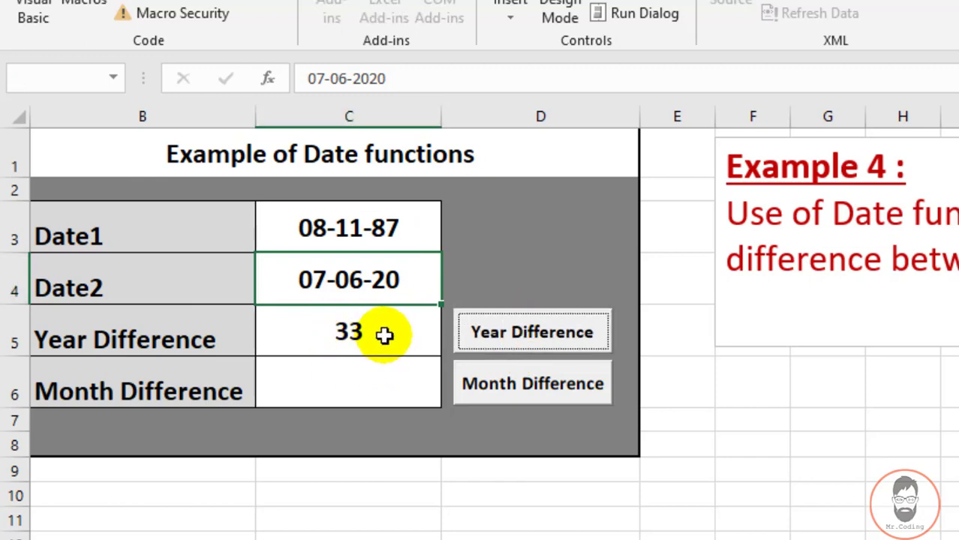
# Step: Set Date1 to 31-05-1911 and Date2 to 14-06-2020, then clear C5
pyautogui.click(337, 223)
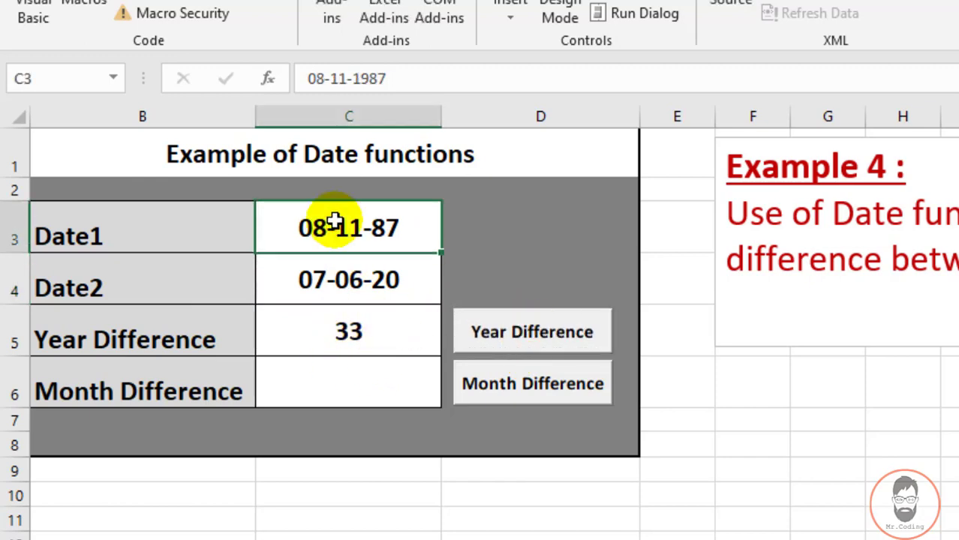
pyautogui.write('31')
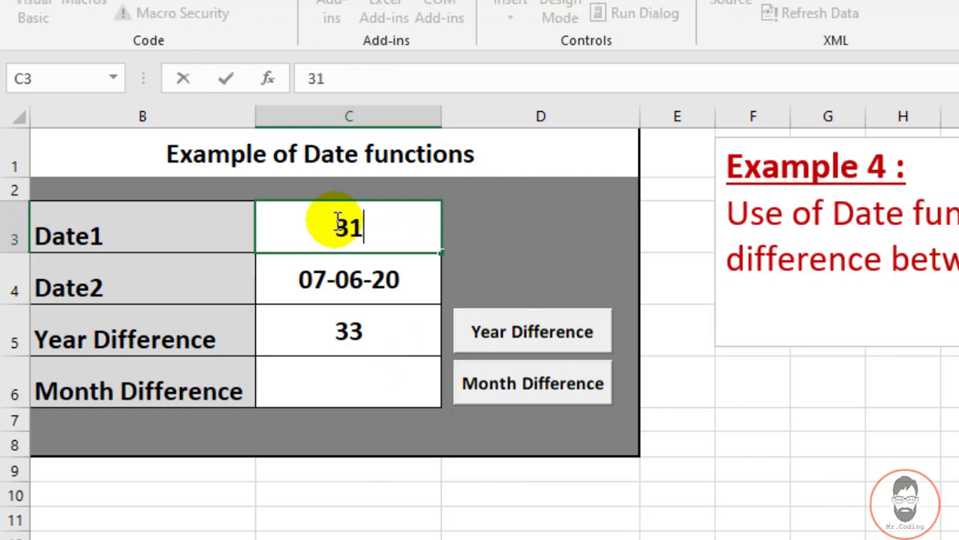
pyautogui.write('-05-')
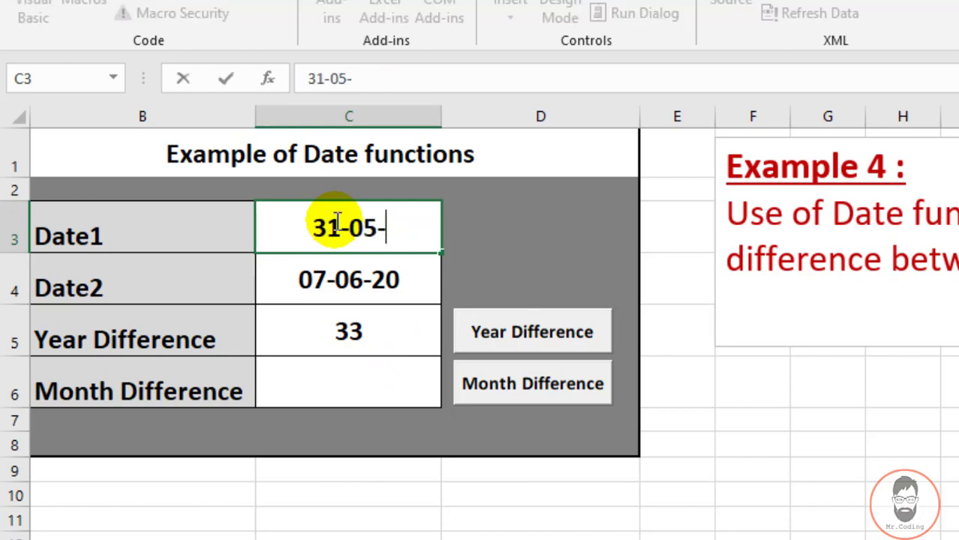
pyautogui.write('1911')
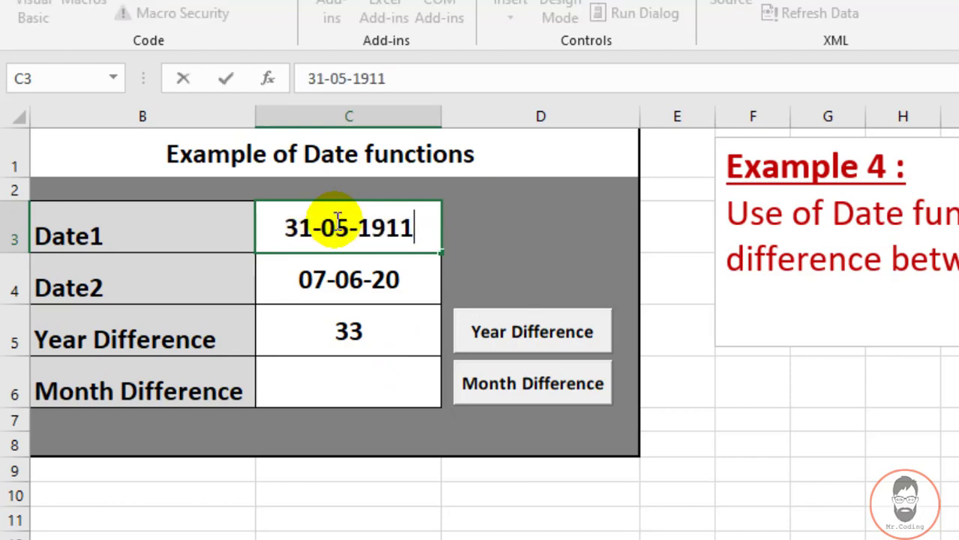
pyautogui.hotkey('ctrl', 'Return')
pyautogui.press('Down')
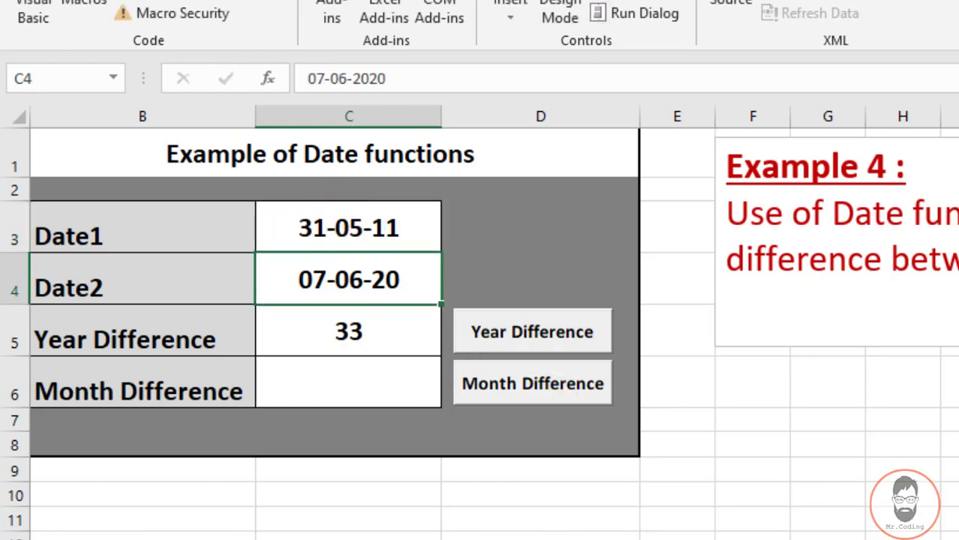
pyautogui.write('14-')
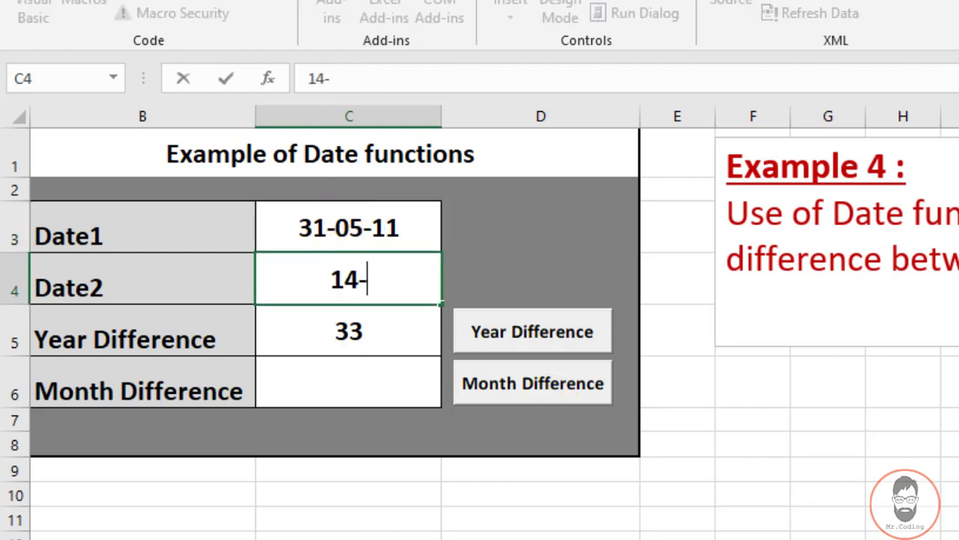
pyautogui.write('06-2020')
pyautogui.press('Return')
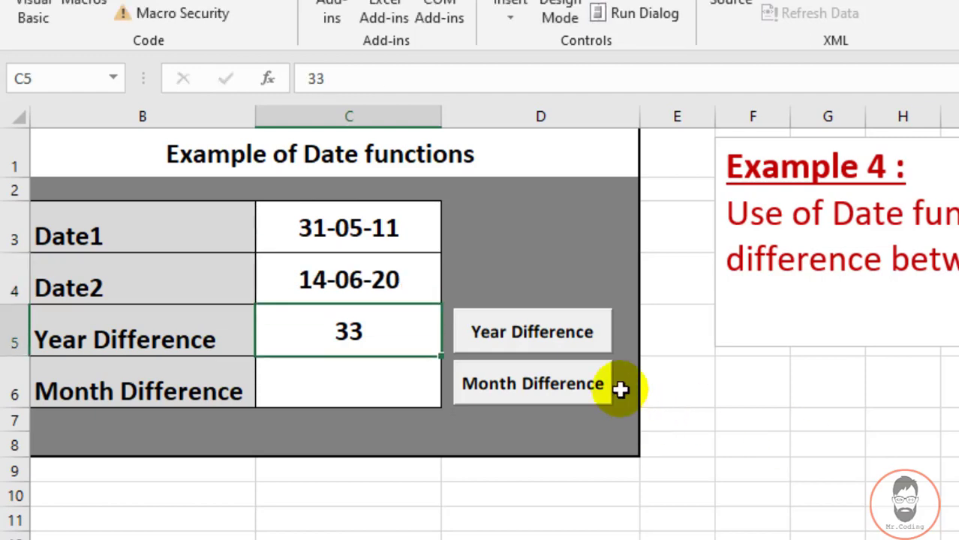
pyautogui.press('Delete')
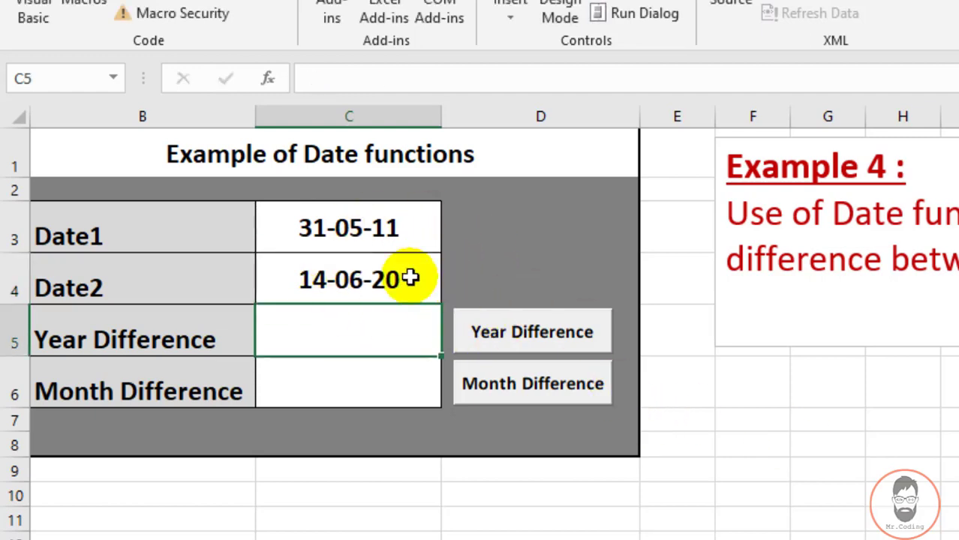
# Step: Compute Year Difference 109 and Month Difference 1309, then clear C5:C6
pyautogui.click(541, 331)
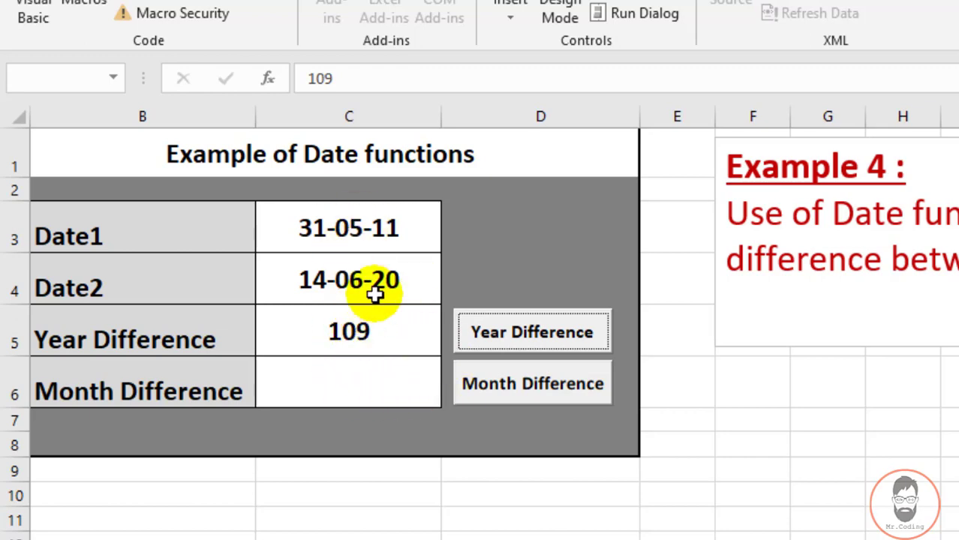
pyautogui.click(549, 382)
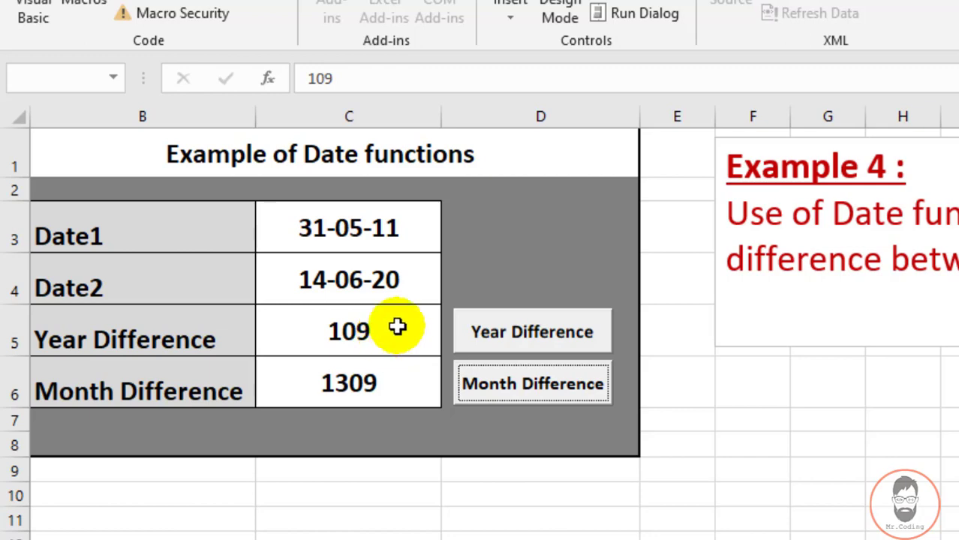
pyautogui.moveTo(395, 327); pyautogui.dragTo(374, 394)
pyautogui.press('Delete')
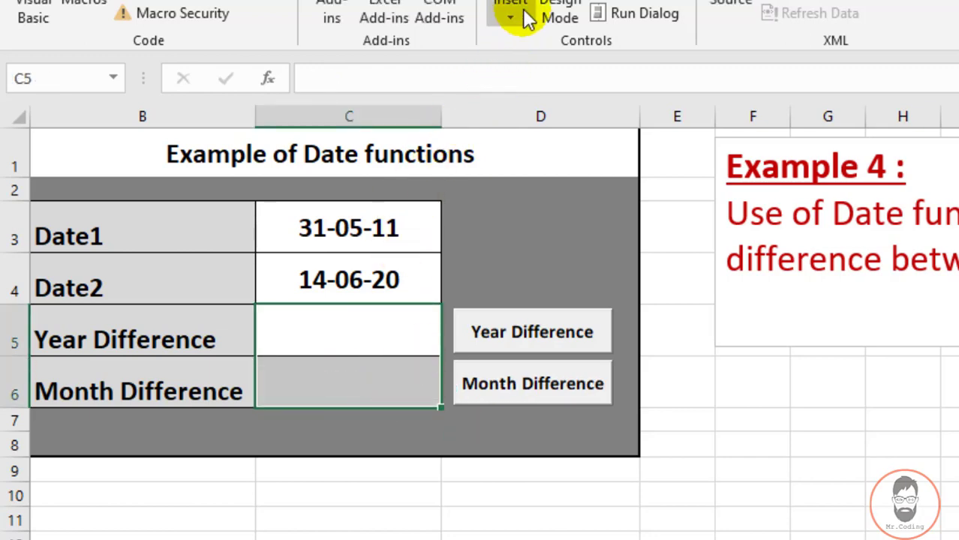
# Step: Open the Year Difference button's click code and declare Dim dt1 As Date, dt2 As Date
pyautogui.click(559, 11)
pyautogui.click(608, 315)
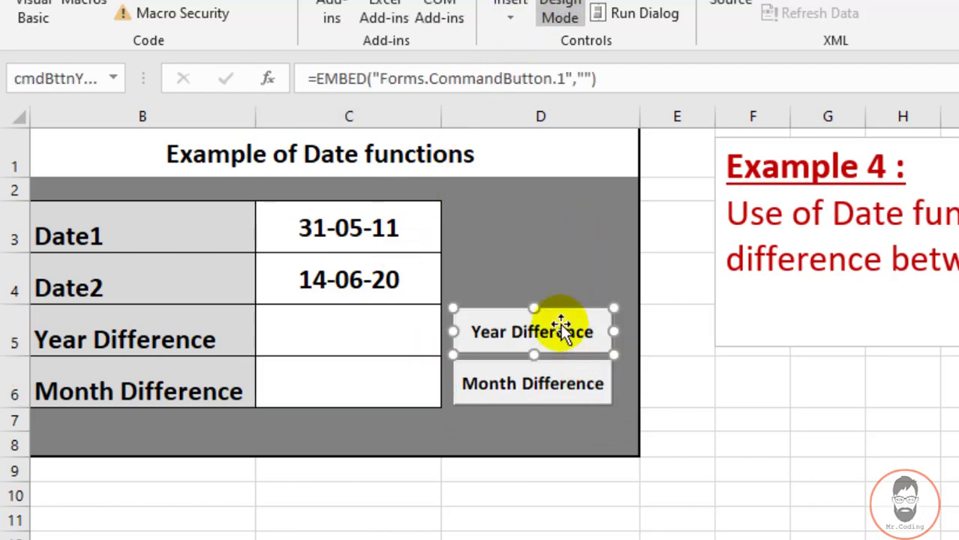
pyautogui.doubleClick(552, 331)
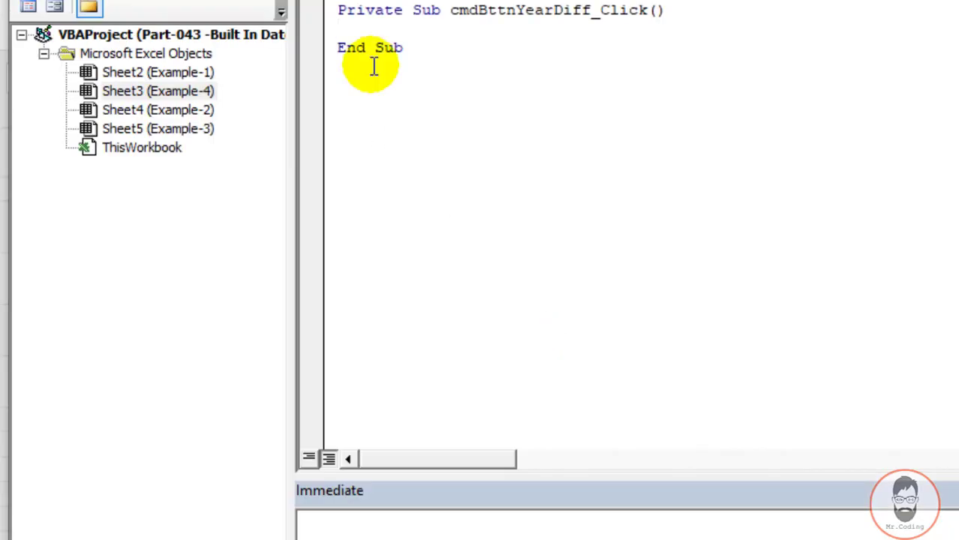
pyautogui.press('Tab')
pyautogui.write('Dim dt1 As Date, dt2 As Date')
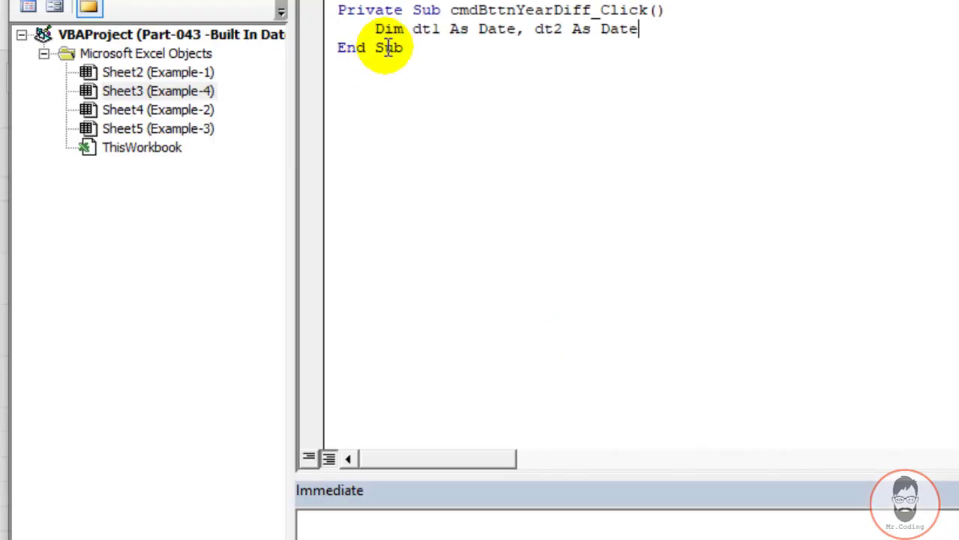
pyautogui.click(496, 45)
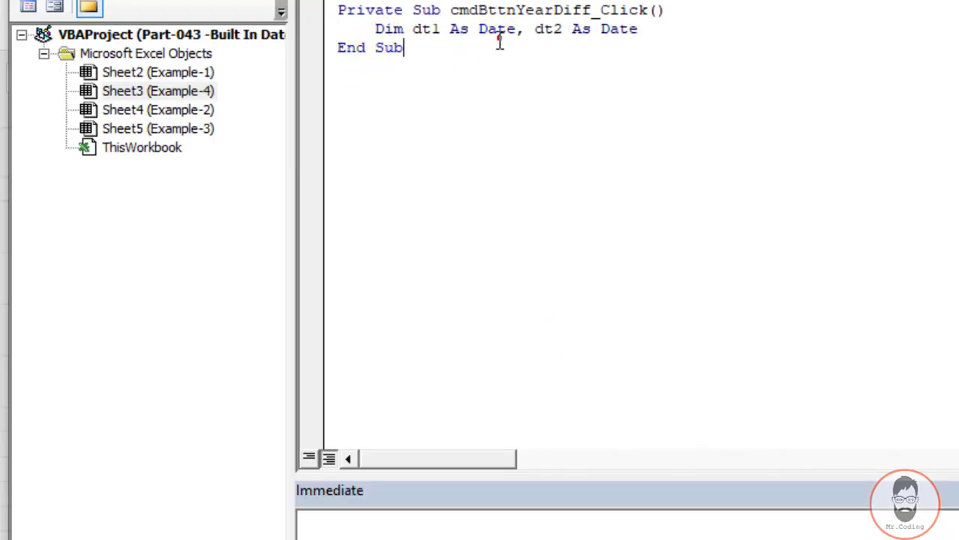
pyautogui.click(412, 30)
pyautogui.doubleClick(420, 30)
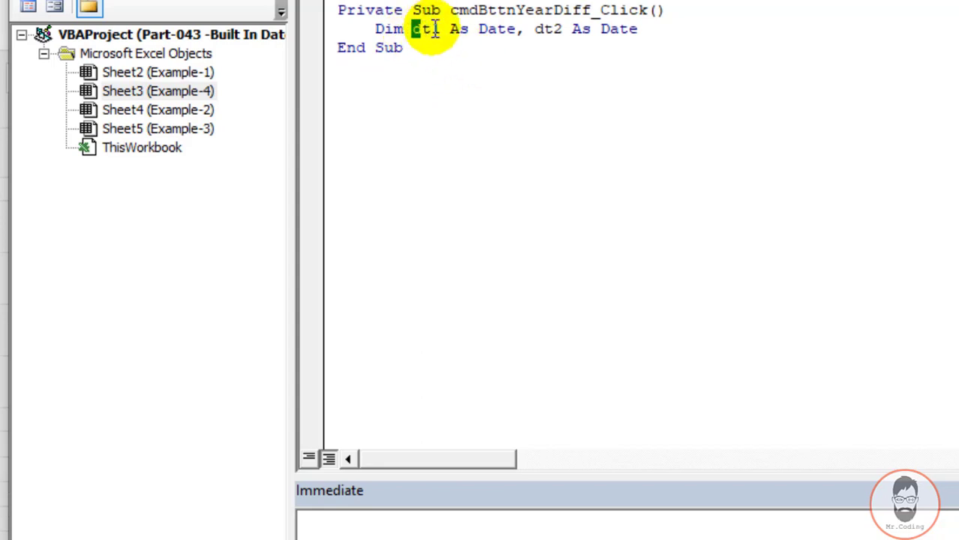
# Step: Point out the Date1 and Date2 values in C3 and C4, then add a line after the declaration
pyautogui.click(342, 232)
pyautogui.click(344, 276)
pyautogui.click(344, 225)
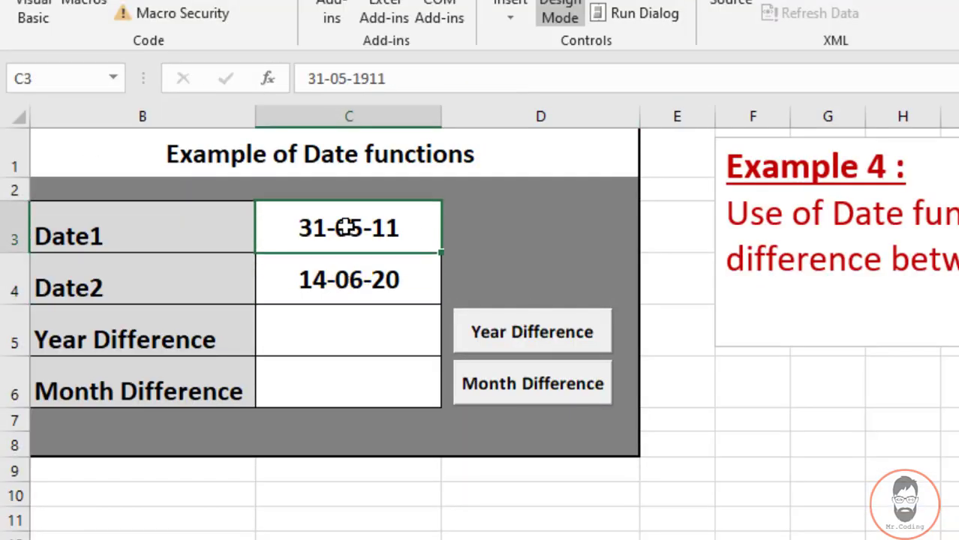
pyautogui.click(345, 276)
pyautogui.click(345, 225)
pyautogui.click(351, 277)
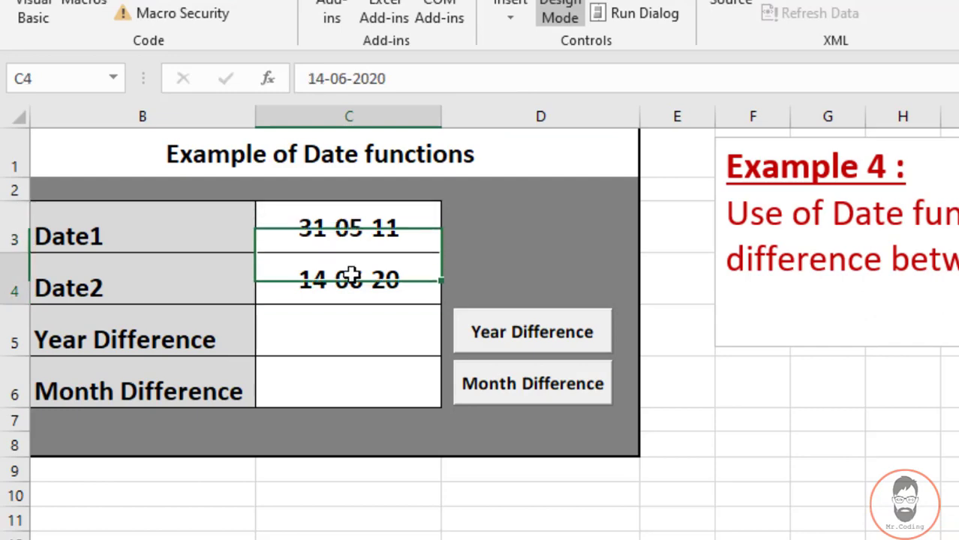
pyautogui.click(342, 226)
pyautogui.click(347, 278)
pyautogui.click(340, 231)
pyautogui.click(341, 233)
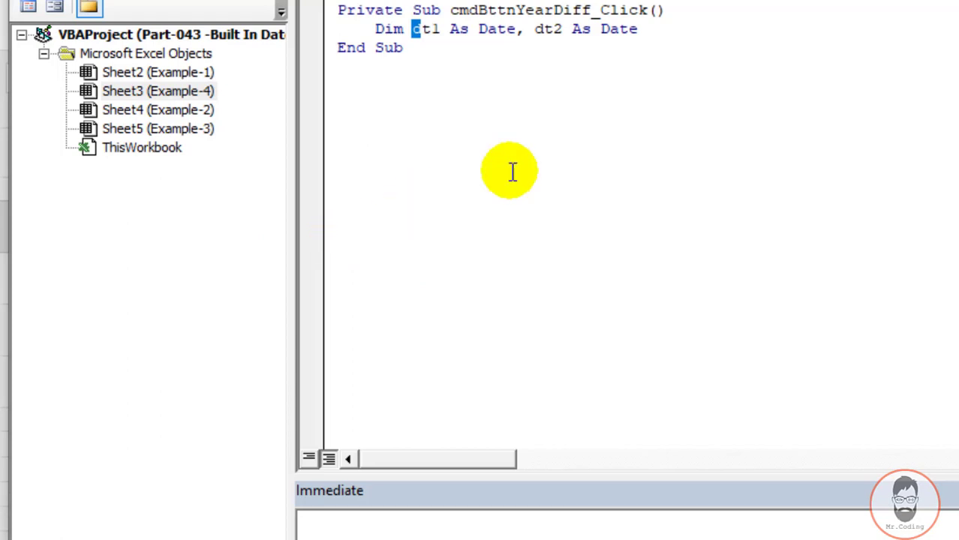
pyautogui.click(643, 31)
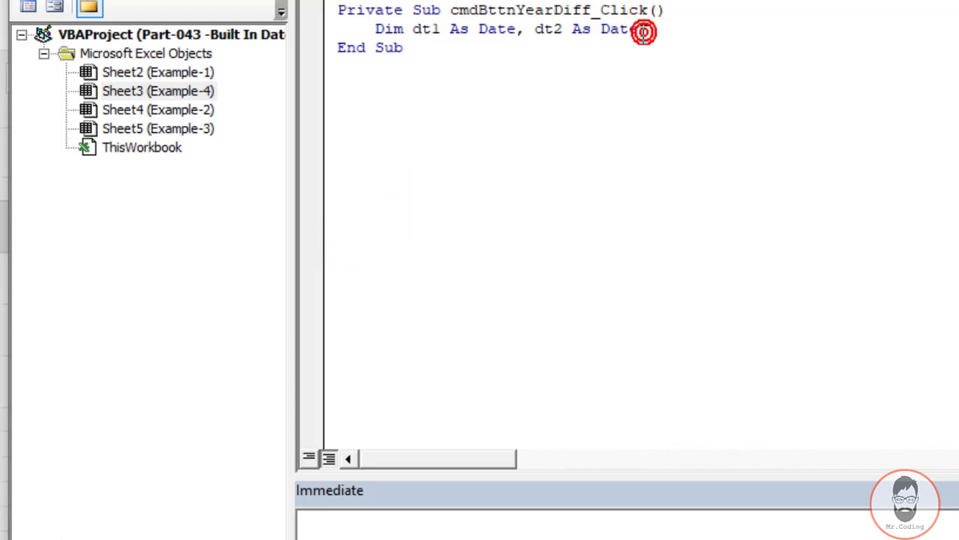
pyautogui.press('Return')
pyautogui.hotkey('alt', 'F11')
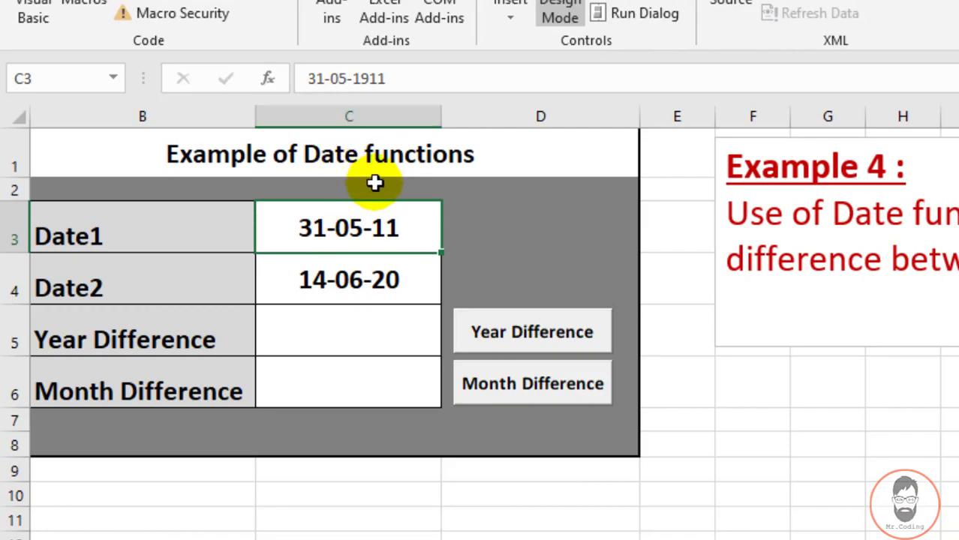
pyautogui.hotkey('alt', 'F11')
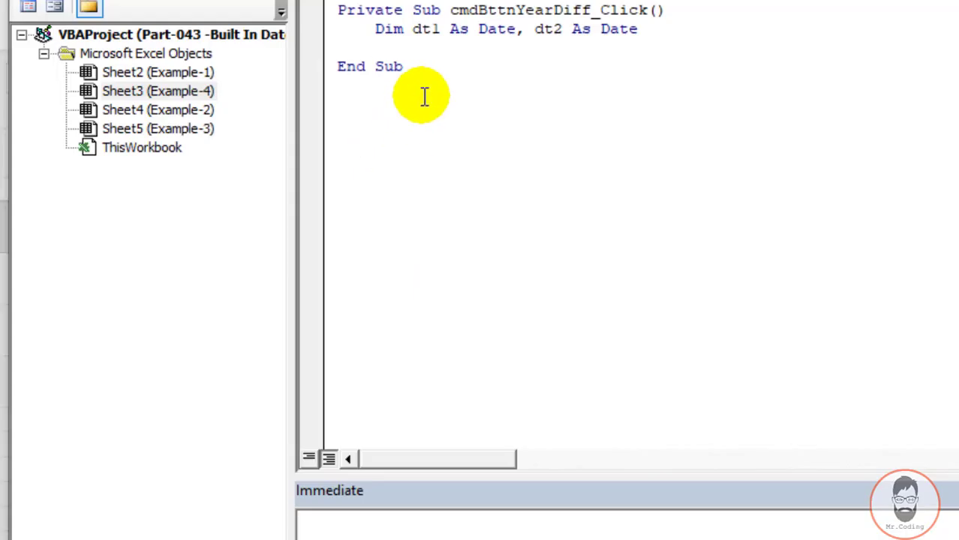
# Step: Add the line dt1 = Range("C3").Value to the Year Difference procedure
pyautogui.press('Return')
pyautogui.write('dt1 = range')
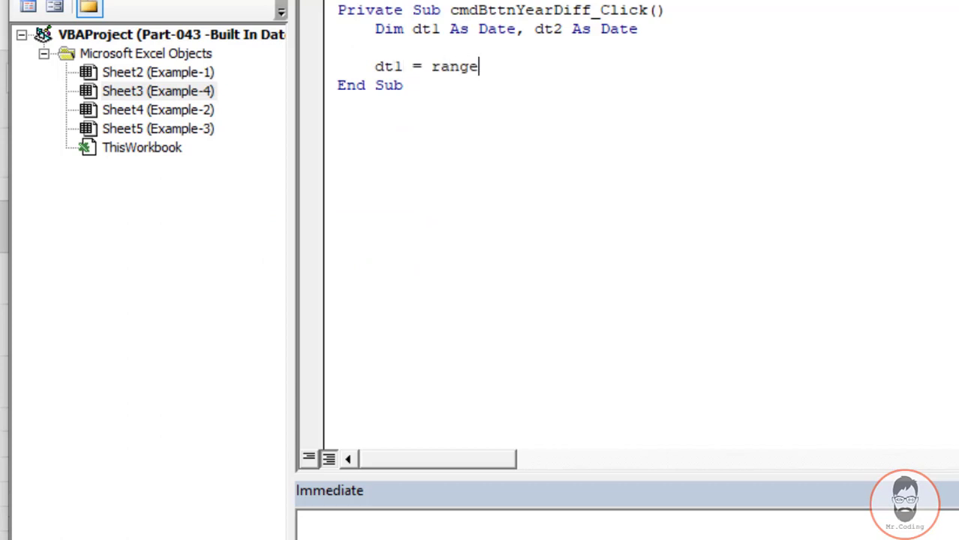
pyautogui.write('("C')
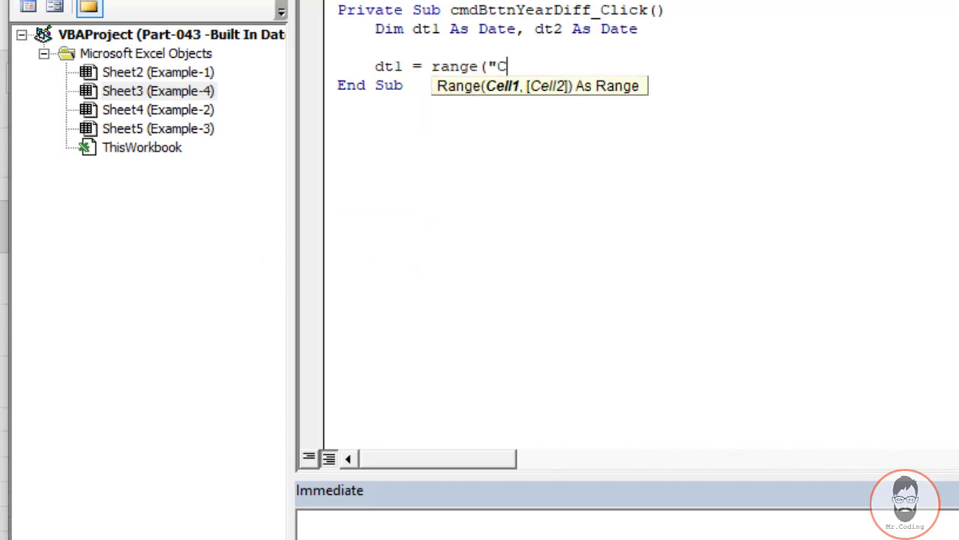
pyautogui.write('3")')
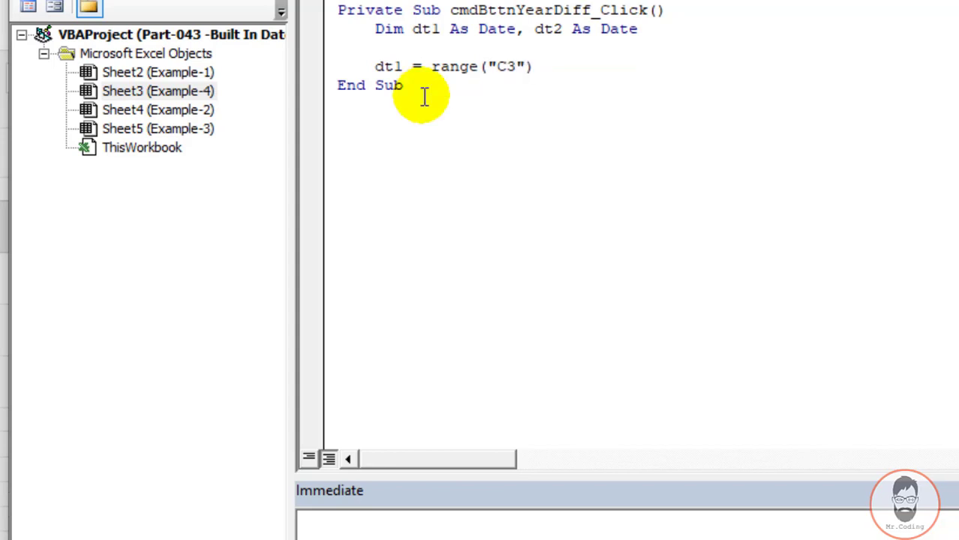
pyautogui.write('.va')
pyautogui.press('Down')
pyautogui.press('Tab')
# Step: Duplicate that line and edit it into dt2 = Range("C4").Value
pyautogui.hotkey('shift', 'Home')
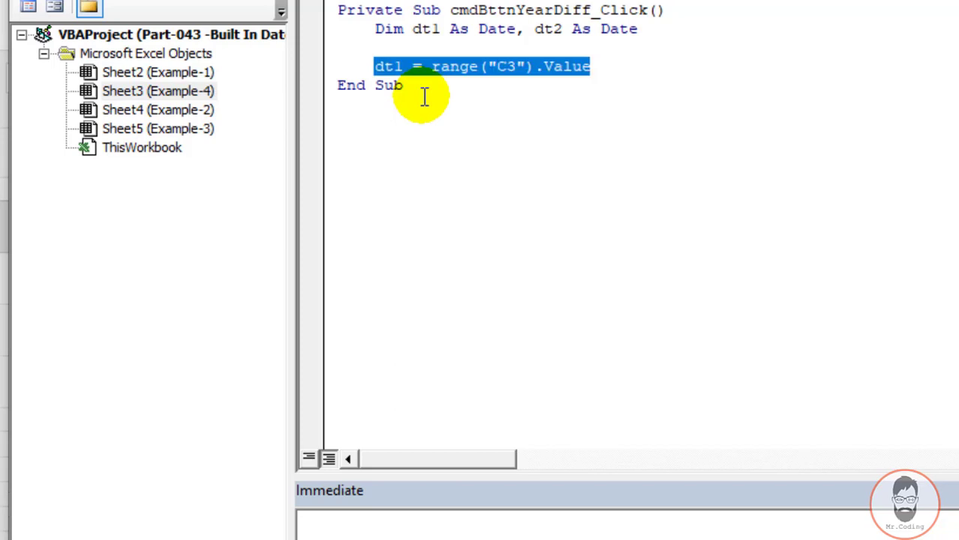
pyautogui.hotkey('ctrl', 'c')
pyautogui.press('End')
pyautogui.press('Return')
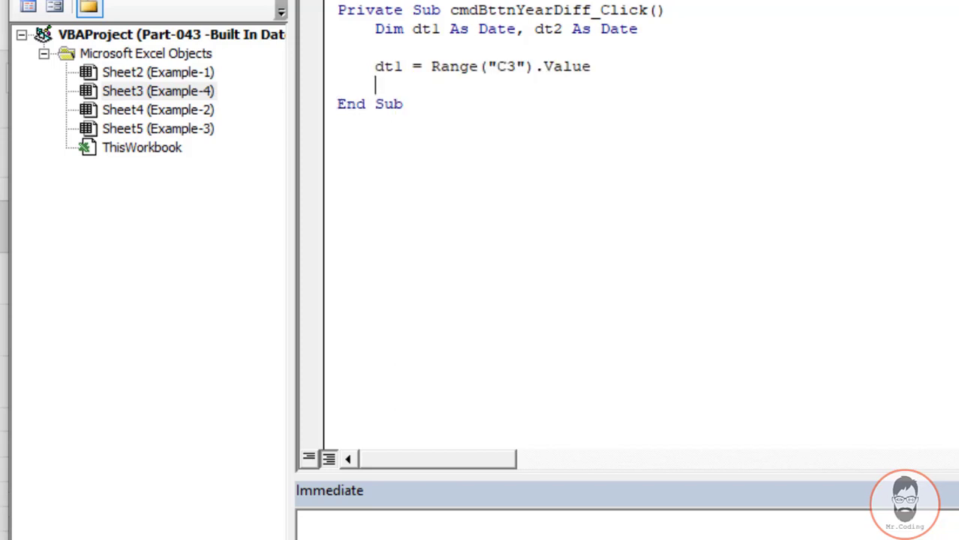
pyautogui.hotkey('ctrl', 'v')
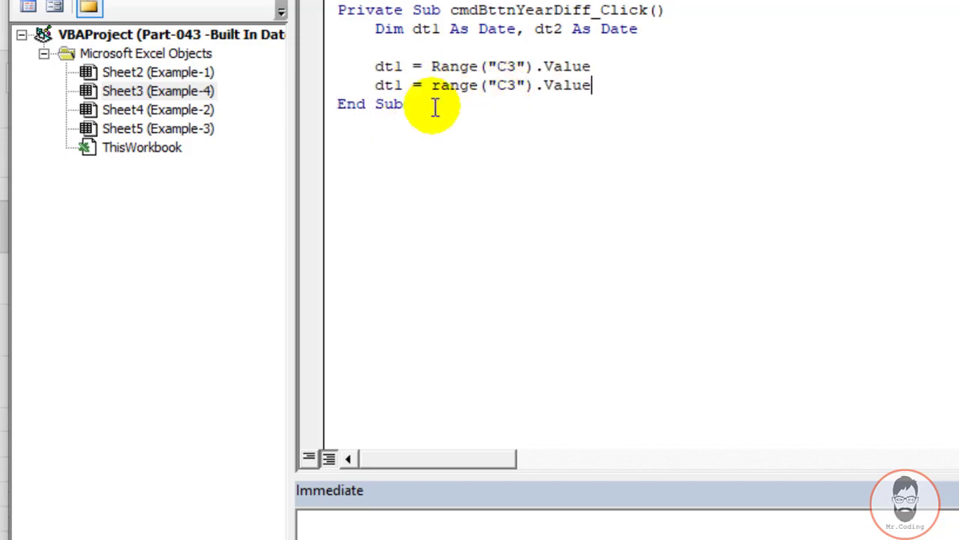
pyautogui.moveTo(393, 85); pyautogui.dragTo(403, 85)
pyautogui.write('2')
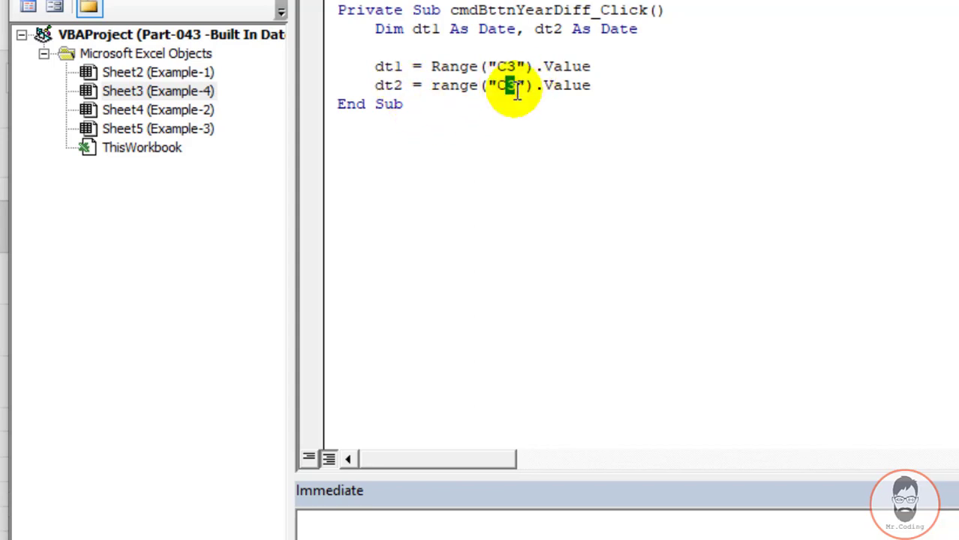
pyautogui.write('4')
pyautogui.click(606, 80)
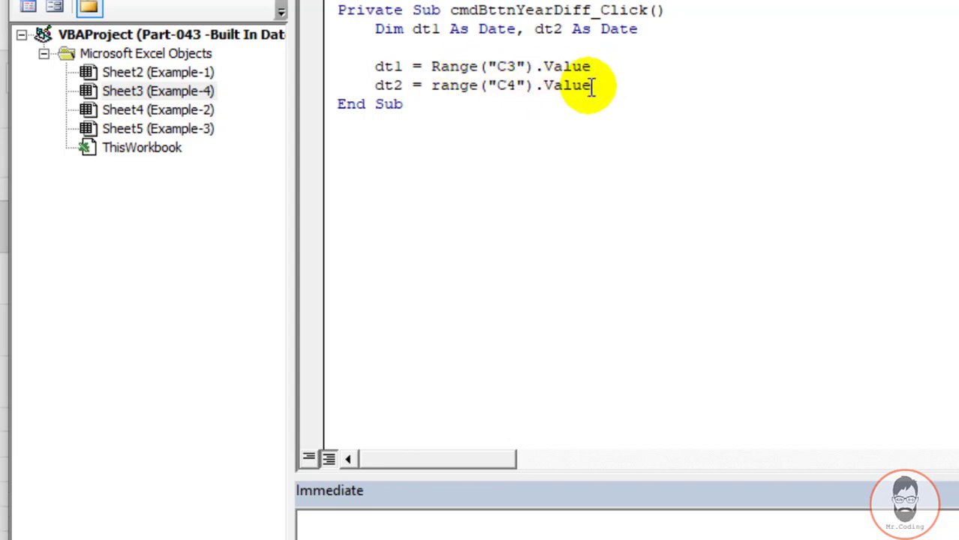
pyautogui.press('Return')
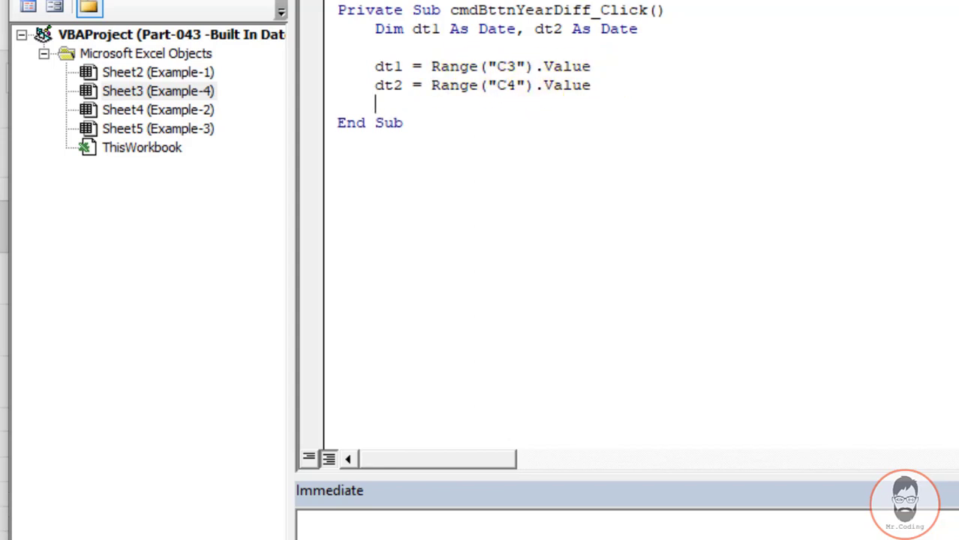
# Step: Check the Year Difference result cell C5 on the worksheet, then return to the code
pyautogui.hotkey('alt', 'F11')
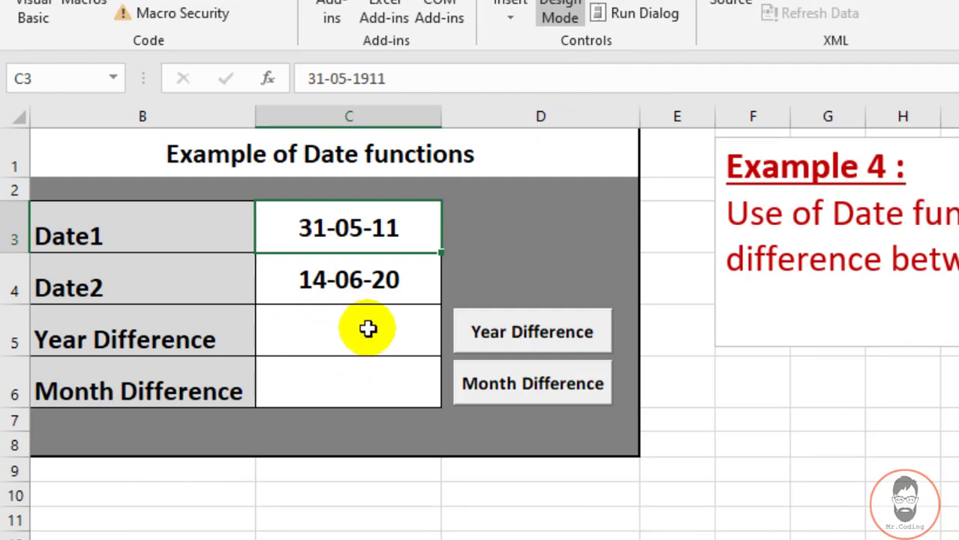
pyautogui.click(368, 328)
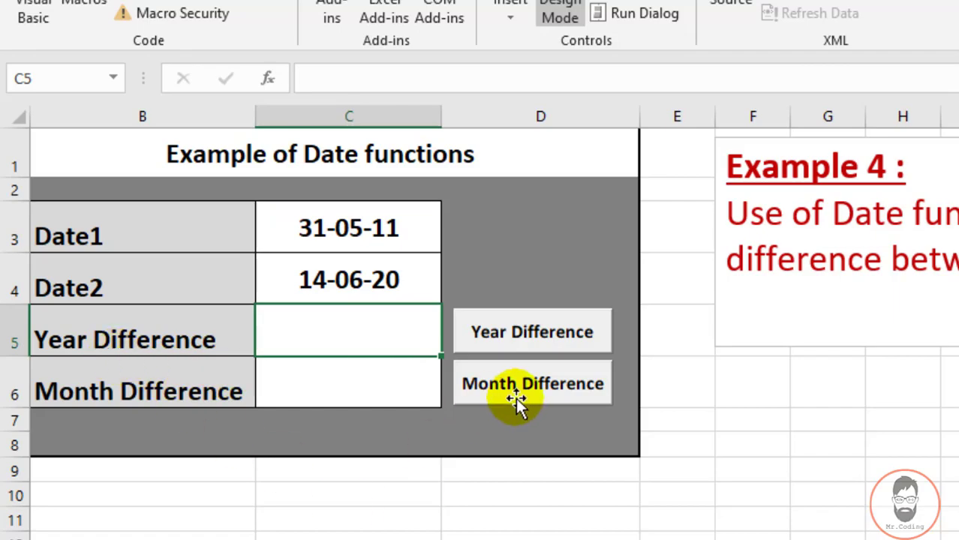
pyautogui.hotkey('alt', 'F11')
# Step: Start the result line Range("C5").Value = DateDiff( in the Year Difference procedure
pyautogui.press('Return')
pyautogui.write('Range')
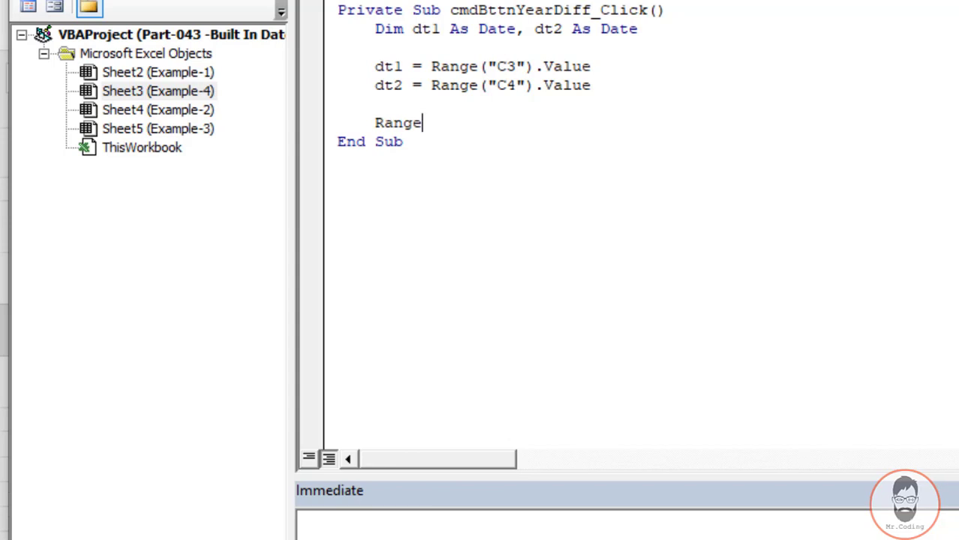
pyautogui.write('("C5"')
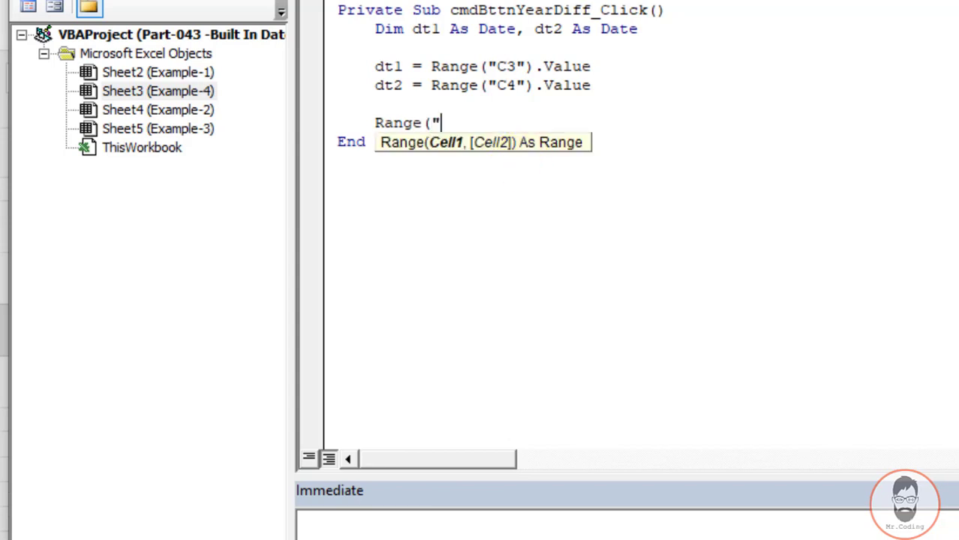
pyautogui.write(')')
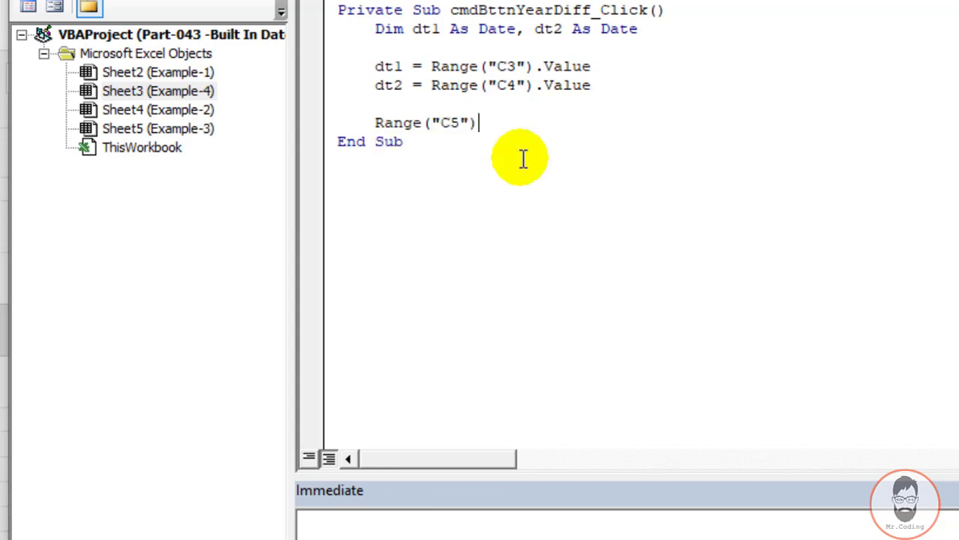
pyautogui.write('.valu')
pyautogui.press('Tab')
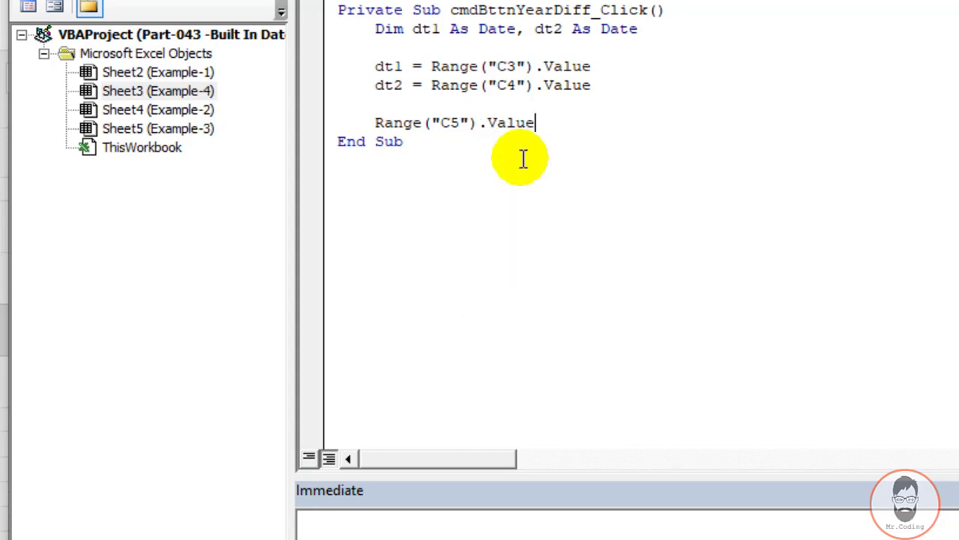
pyautogui.write(' = date')
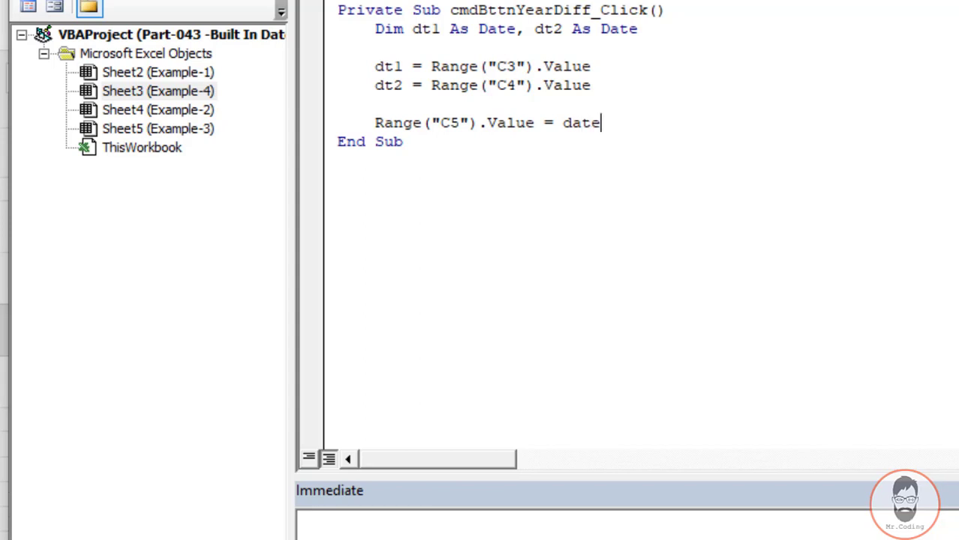
pyautogui.hotkey('ctrl', 'space')
pyautogui.scroll(-1, 601, 203)
pyautogui.press('Tab')
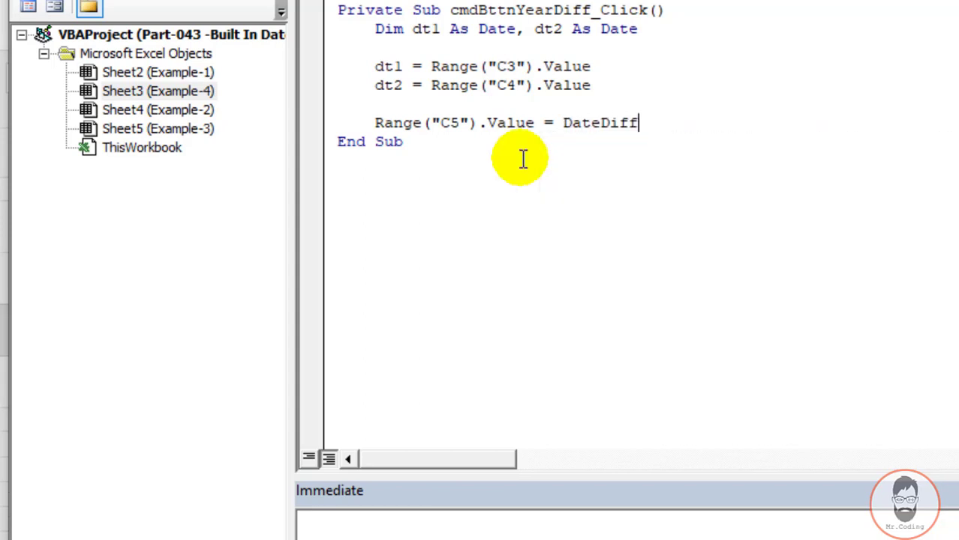
pyautogui.write('(')
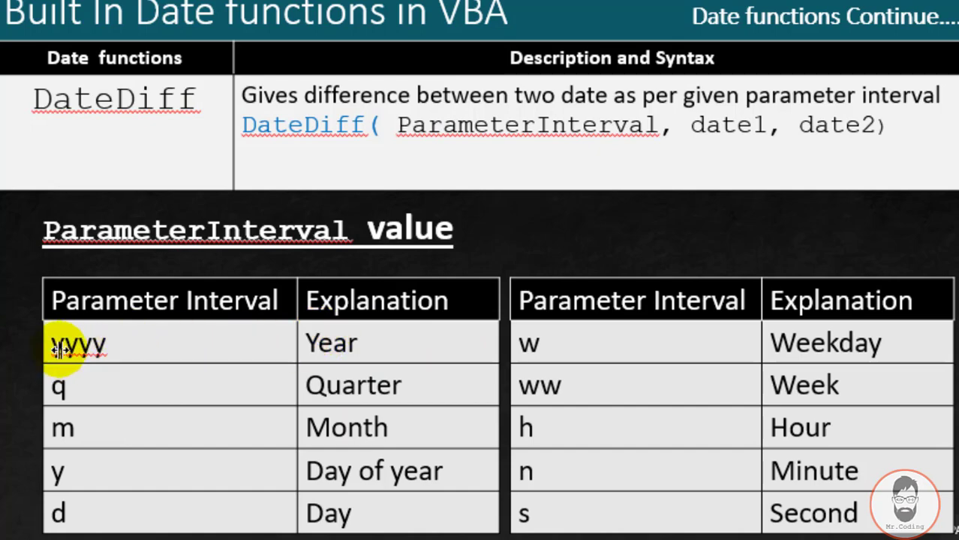
# Step: Complete the line as Range("C5").Value = DateDiff("yyyy",dt1,dt2) and go back to the worksheet
pyautogui.hotkey('alt', 'Tab')
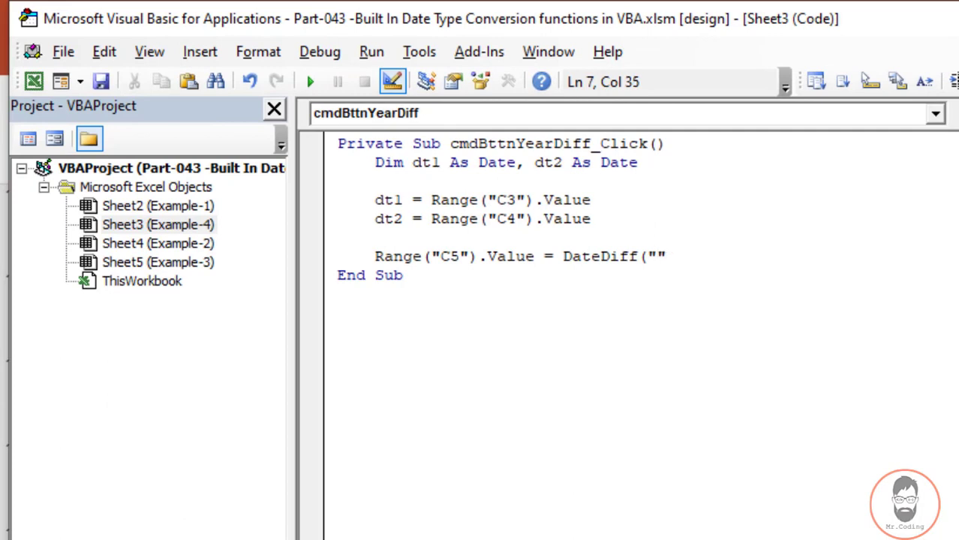
pyautogui.write('yyy"')
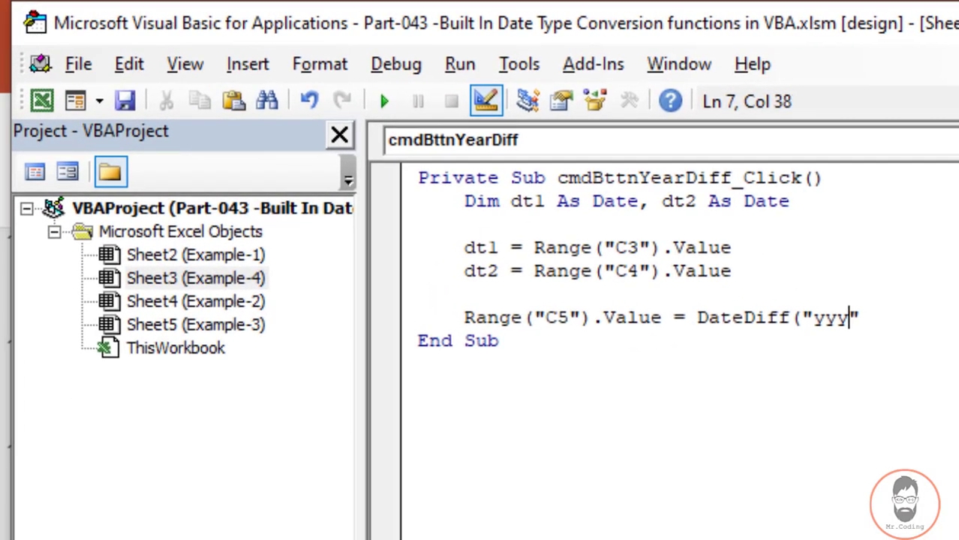
pyautogui.write(',')
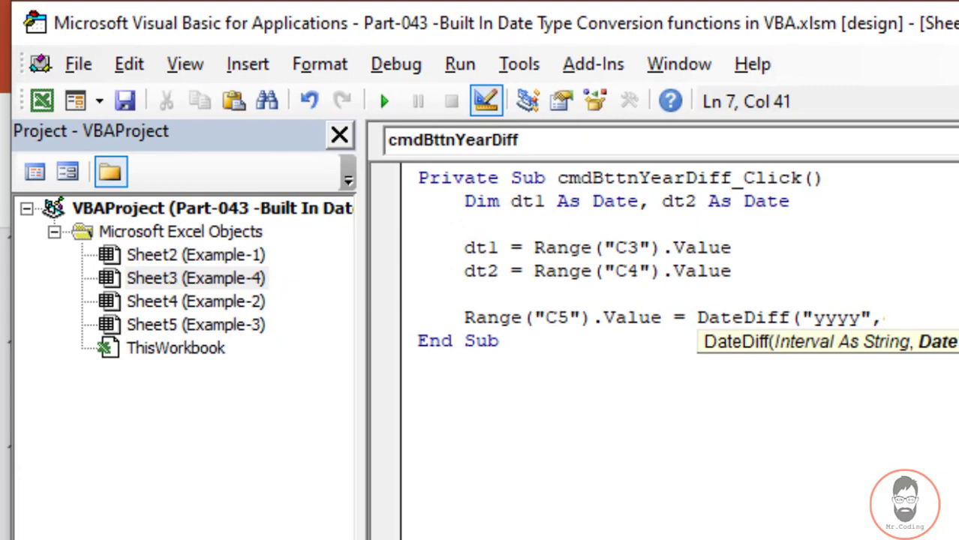
pyautogui.write('dt1,')
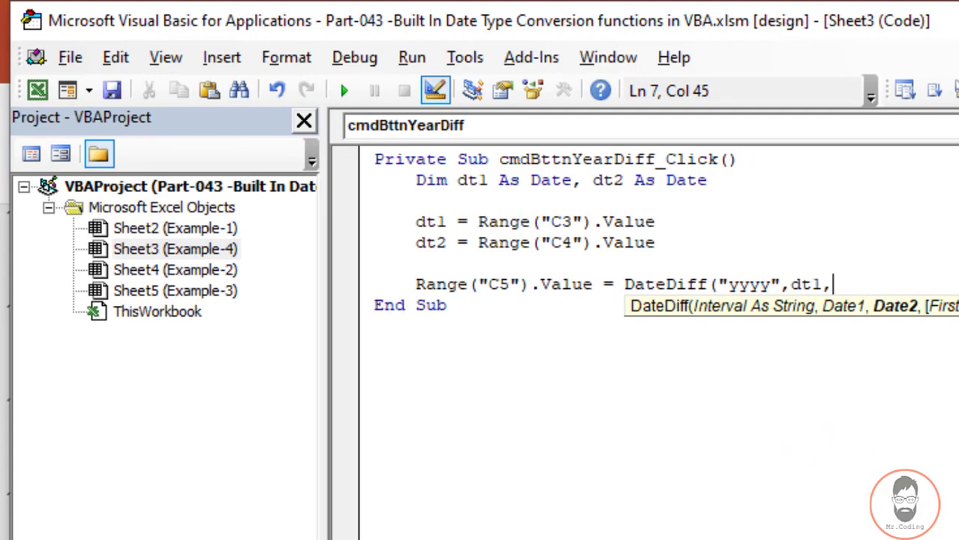
pyautogui.write('dt2)')
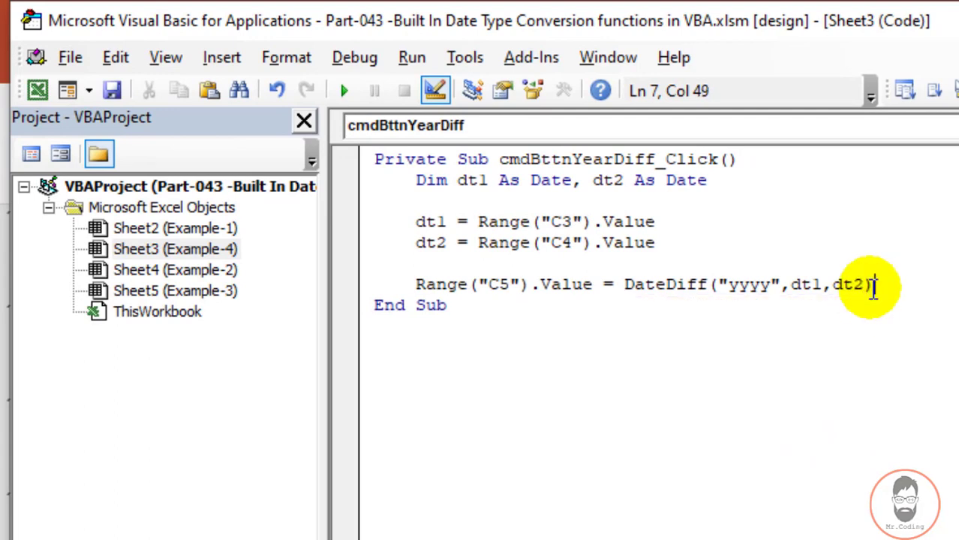
pyautogui.hotkey('alt', 'F11')
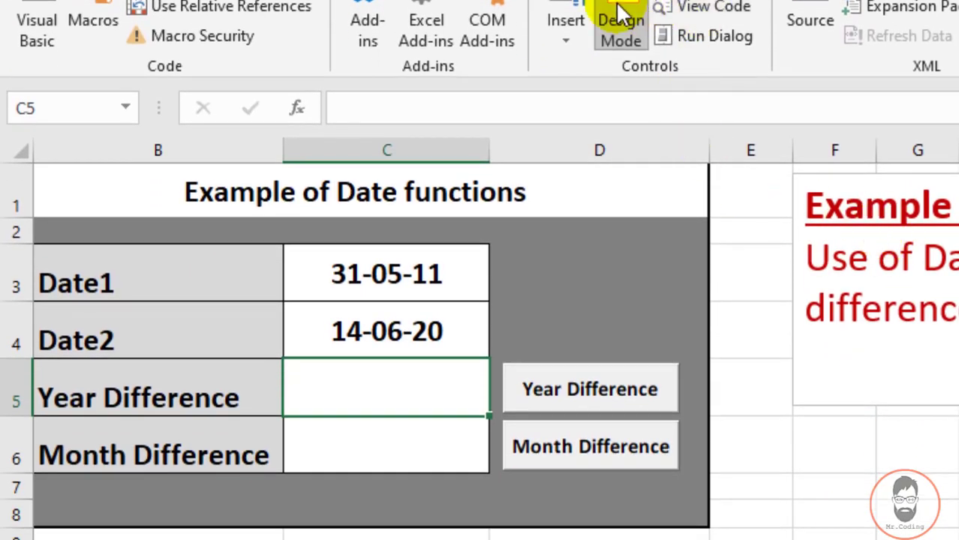
# Step: Run the Year Difference button outside Design Mode so C5 shows 109, then re-enable Design Mode
pyautogui.click(620, 27)
pyautogui.click(585, 393)
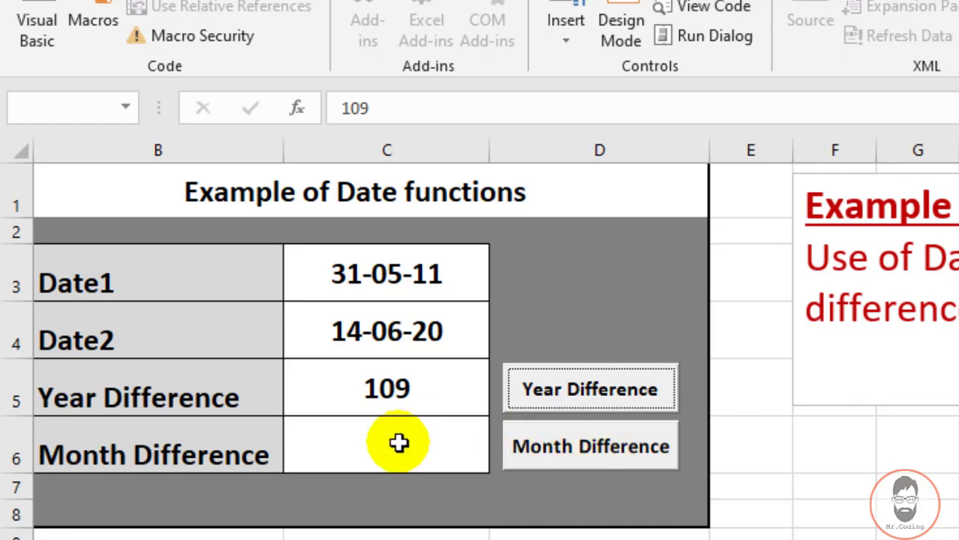
pyautogui.click(634, 35)
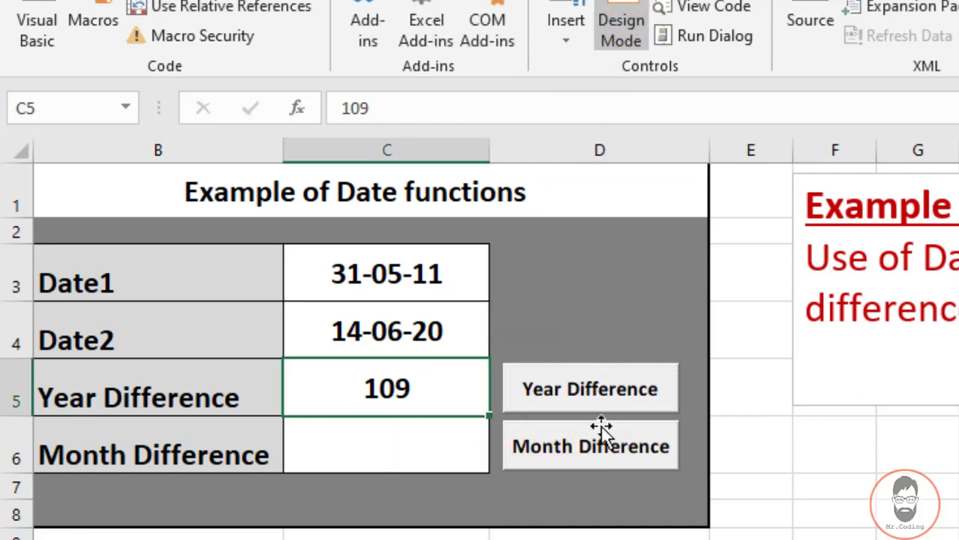
# Step: Copy the year code into cmdBttnMonthDiff_Click, changing "yyyy" to "m" and C5 to C6
pyautogui.doubleClick(584, 455)
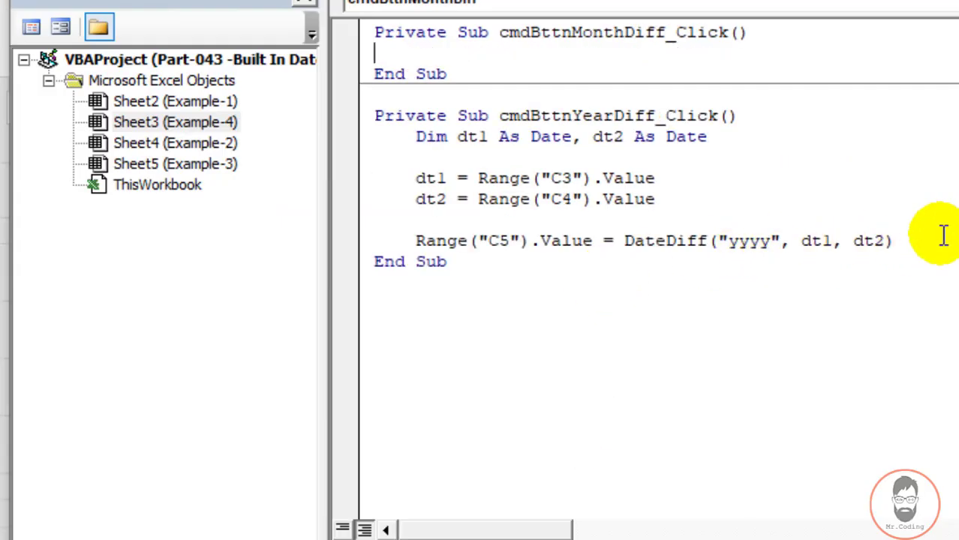
pyautogui.moveTo(893, 241); pyautogui.dragTo(385, 146)
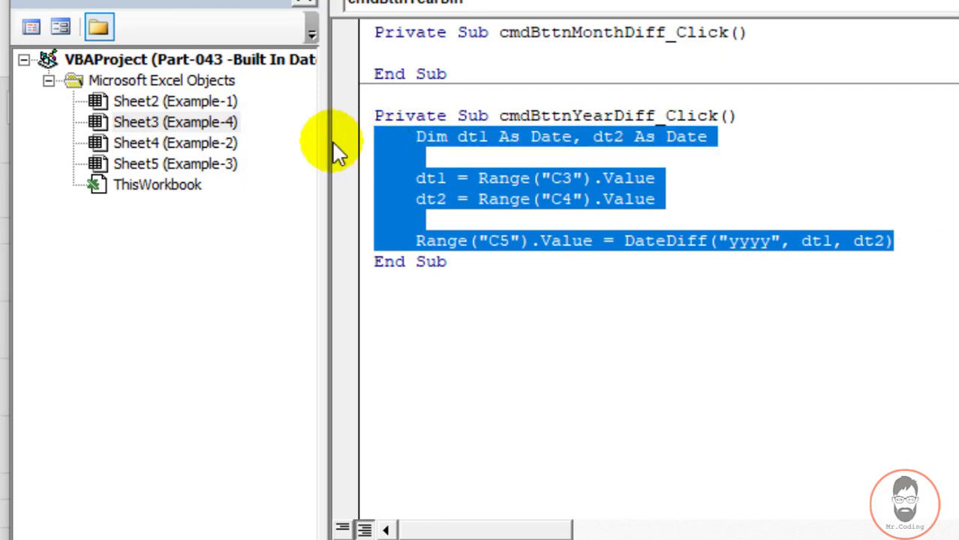
pyautogui.hotkey('ctrl', 'c')
pyautogui.click(429, 53)
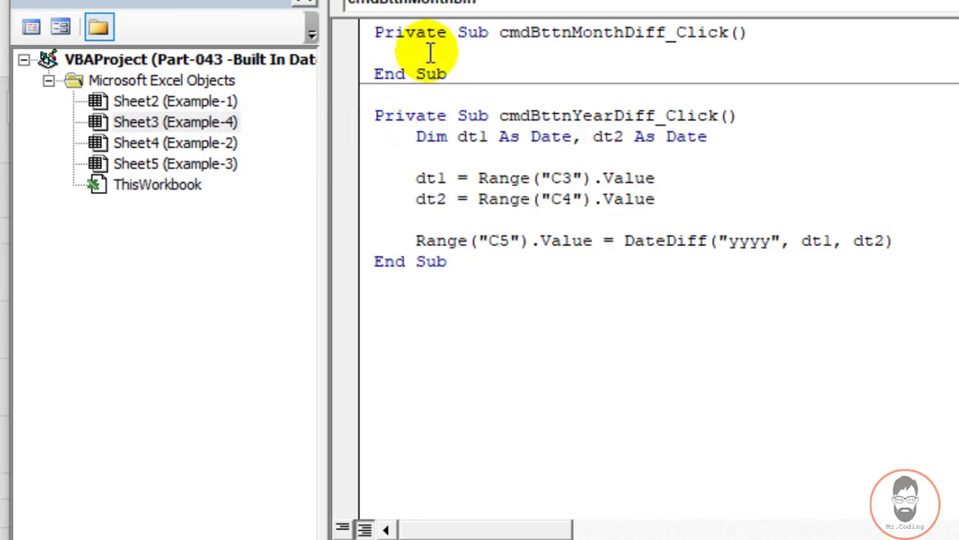
pyautogui.hotkey('ctrl', 'v')
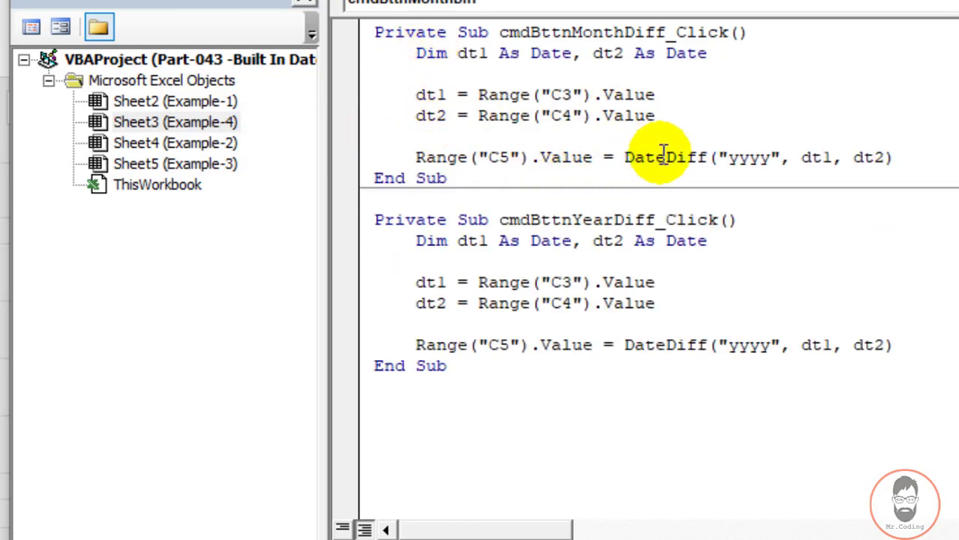
pyautogui.moveTo(727, 157); pyautogui.dragTo(773, 160)
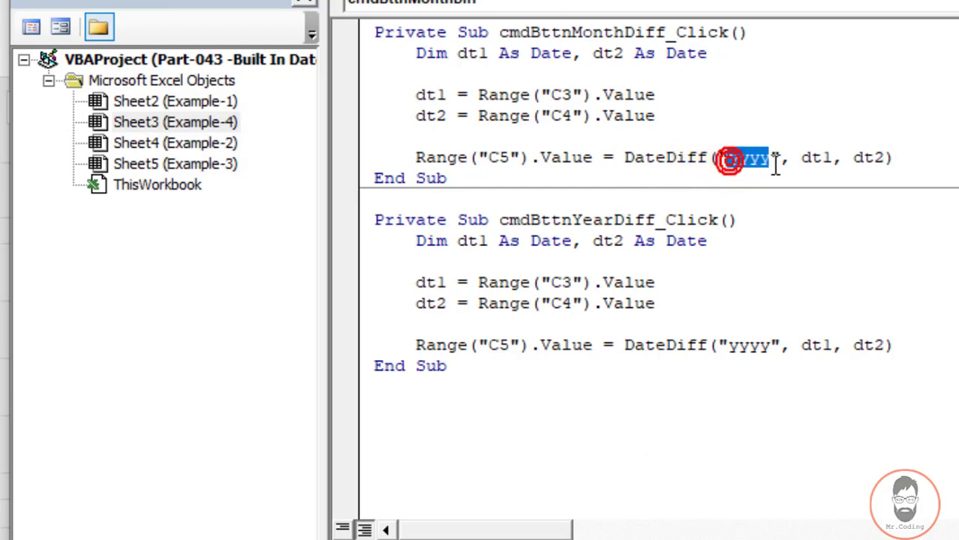
pyautogui.write('m')
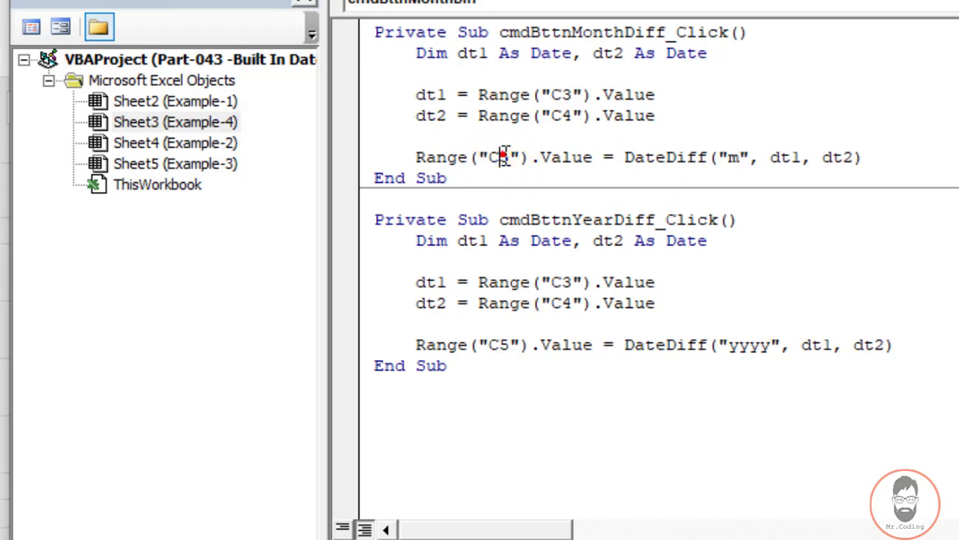
pyautogui.moveTo(497, 158); pyautogui.dragTo(509, 157)
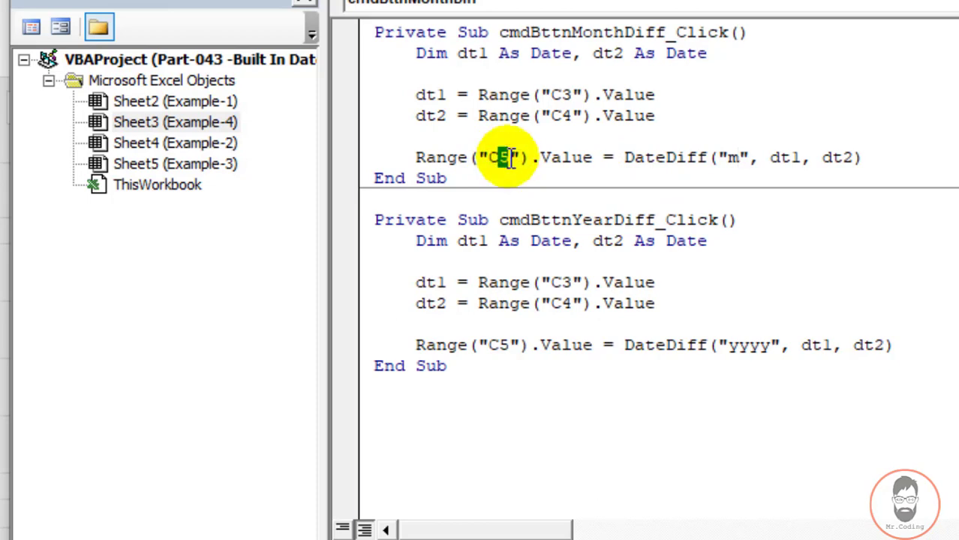
pyautogui.write('6')
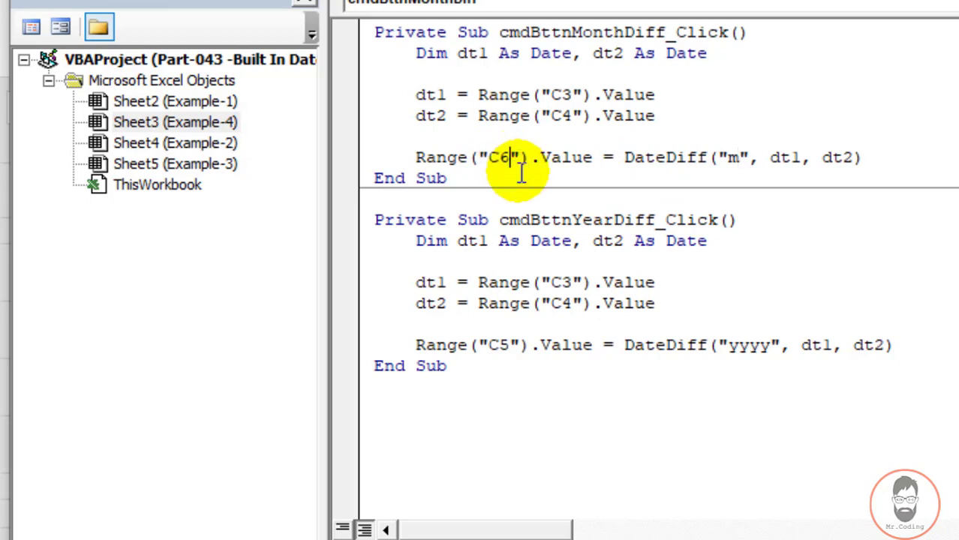
pyautogui.hotkey('alt', 'F11')
# Step: Run Month Difference, then set Date1 to 14-06-1995 and recalculate: 25 years, 300 months
pyautogui.click(612, 21)
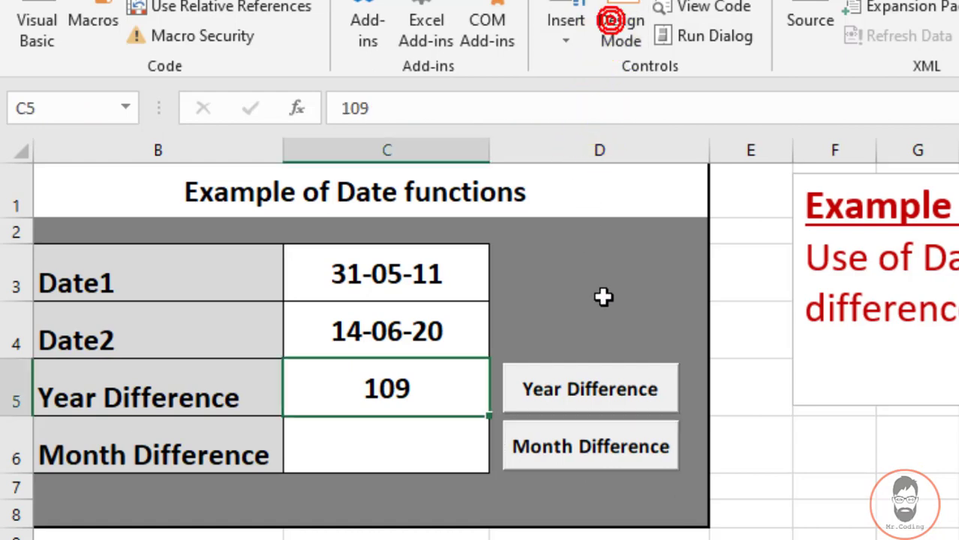
pyautogui.click(609, 448)
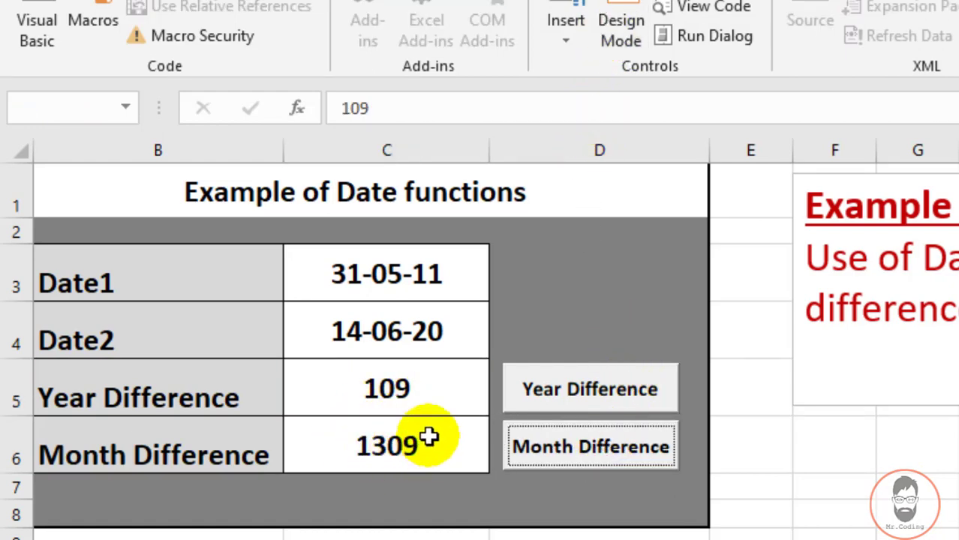
pyautogui.click(424, 273)
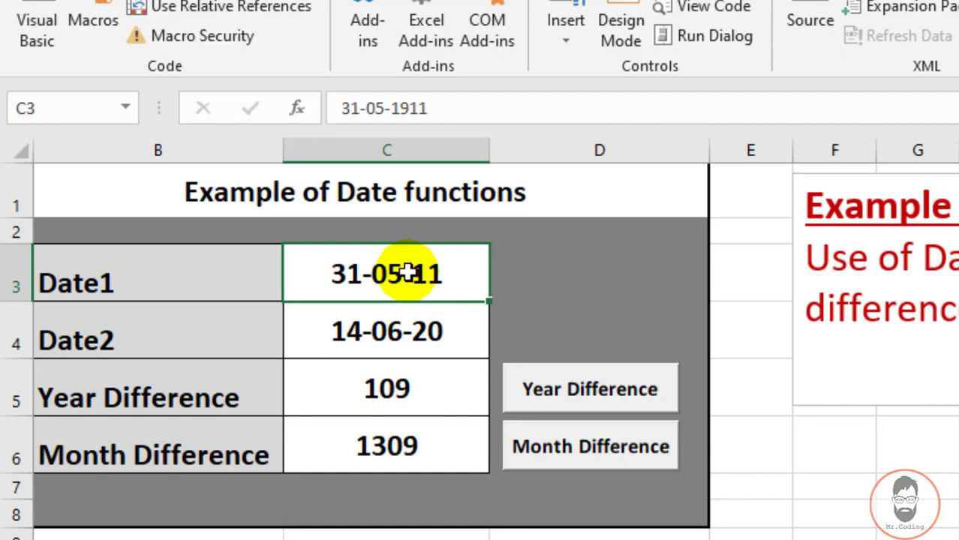
pyautogui.write('14-')
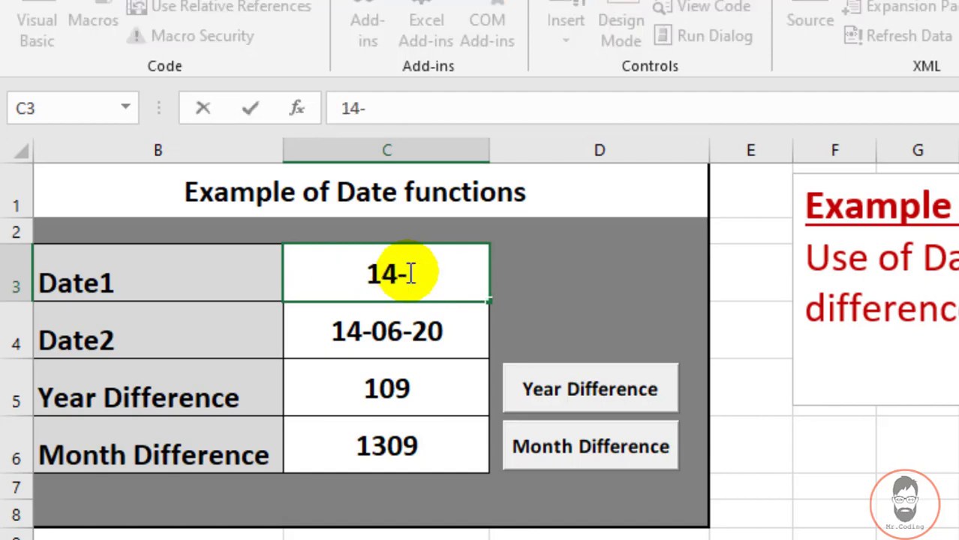
pyautogui.write('06-1')
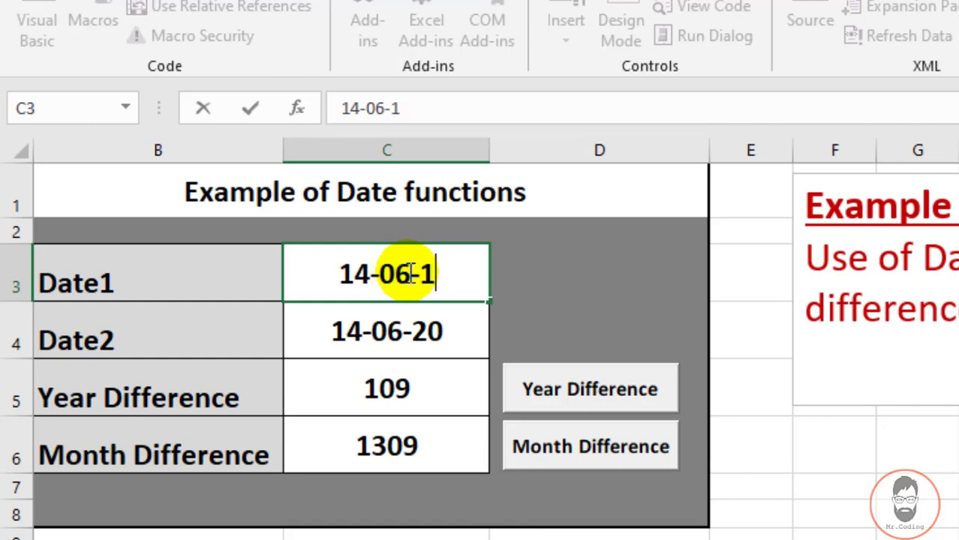
pyautogui.write('995')
pyautogui.press('Return')
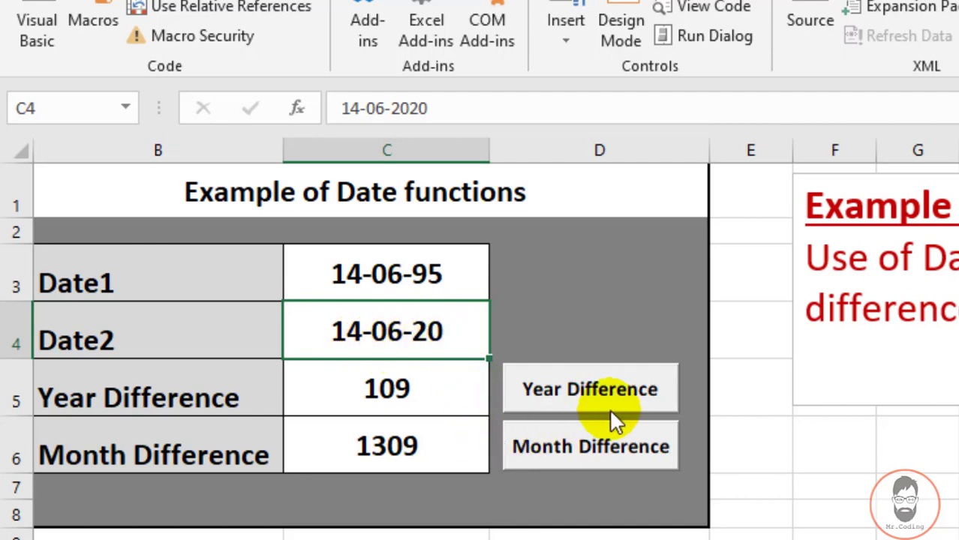
pyautogui.click(625, 386)
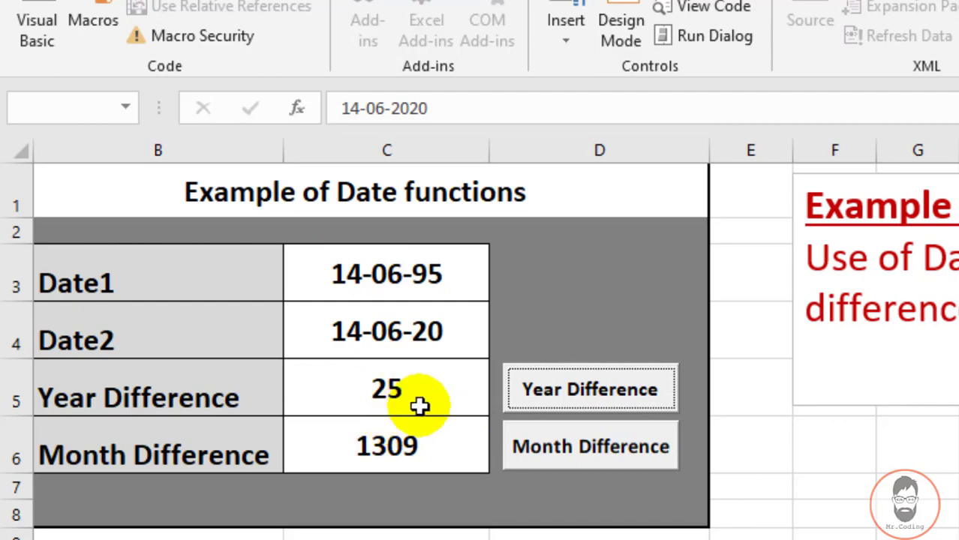
pyautogui.click(605, 455)
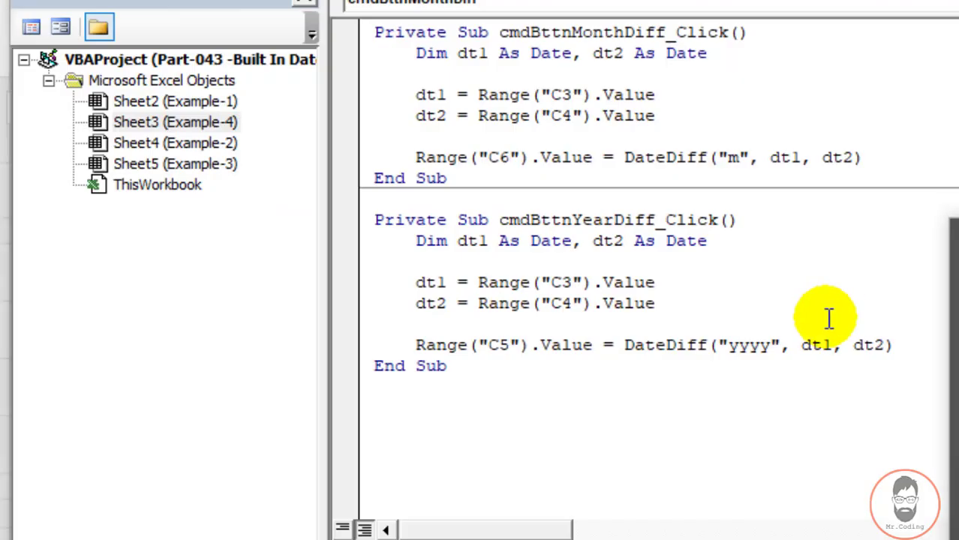
# Step: Change the Month Difference interval to "h" and rerun it, giving 219168 in C6
pyautogui.doubleClick(730, 159)
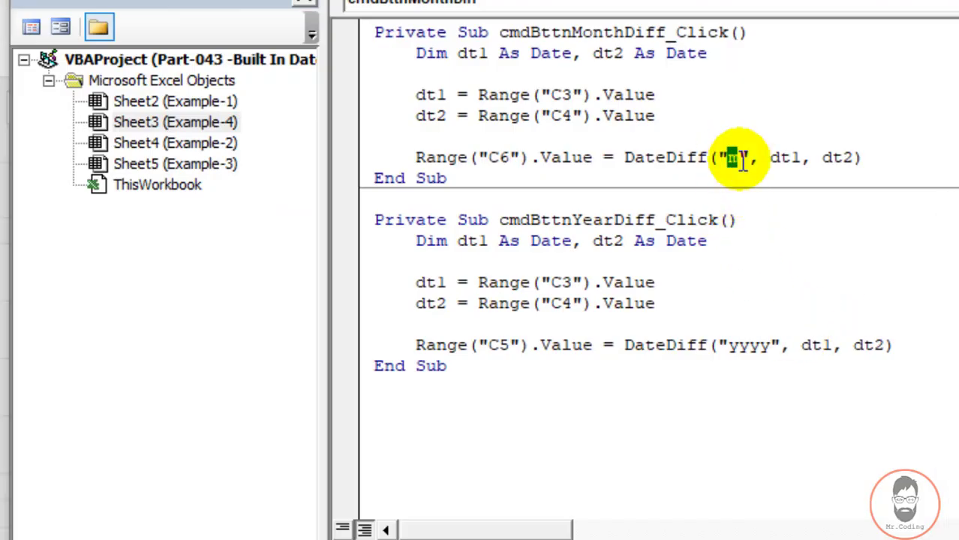
pyautogui.write('h')
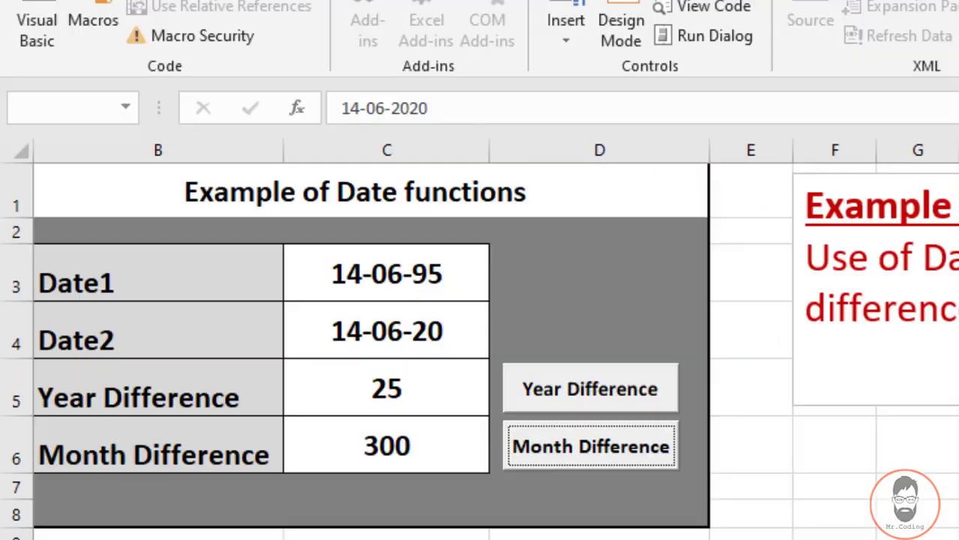
pyautogui.click(582, 439)
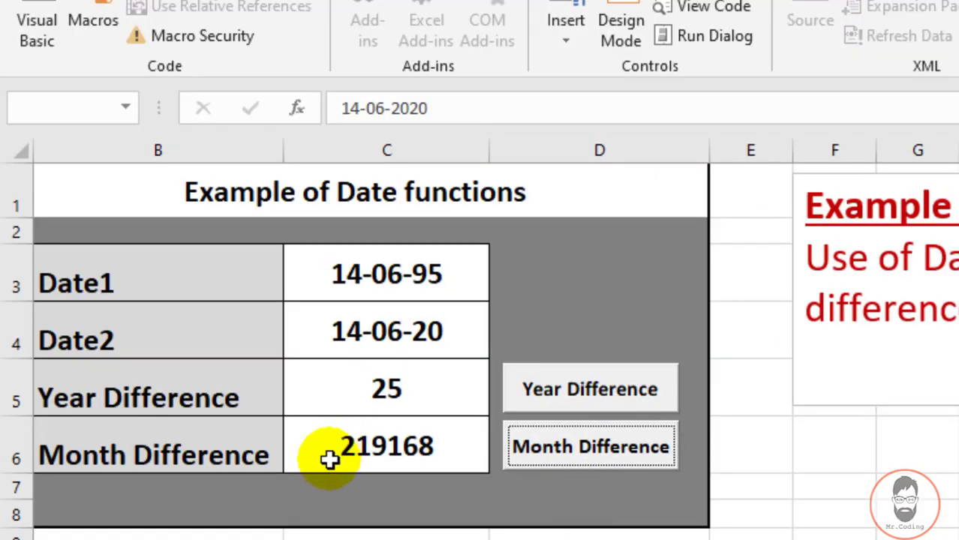